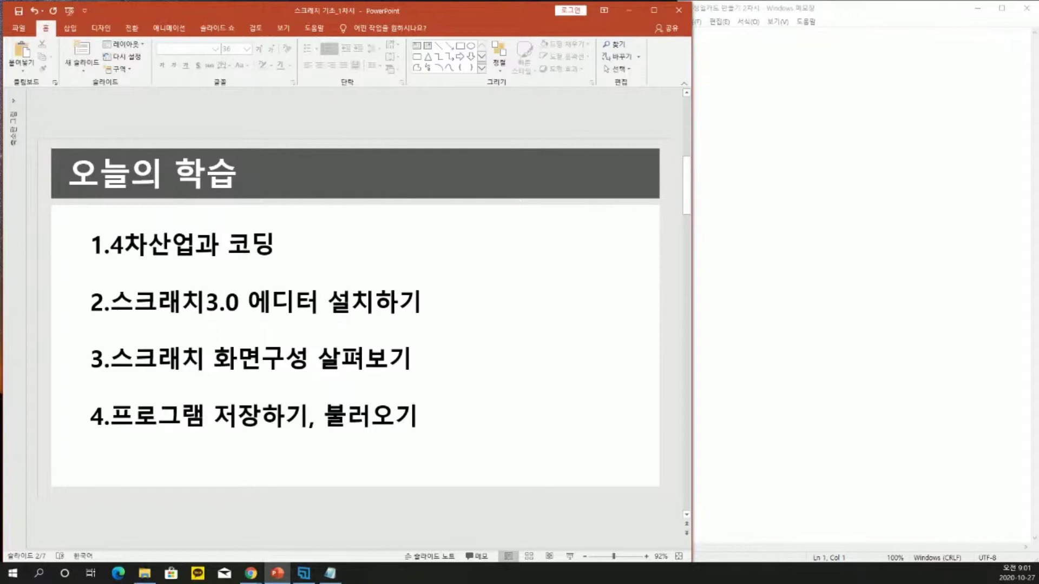
Peek at the desktop, then scroll the presentation forward to slide 3, '코딩이란?'
key(super+Down)
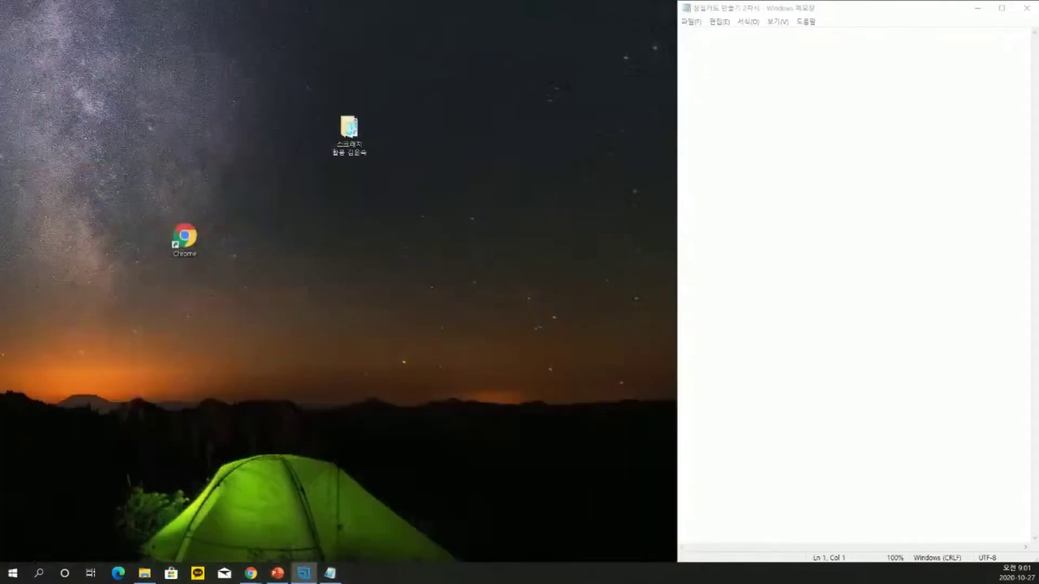
key(alt+Tab)
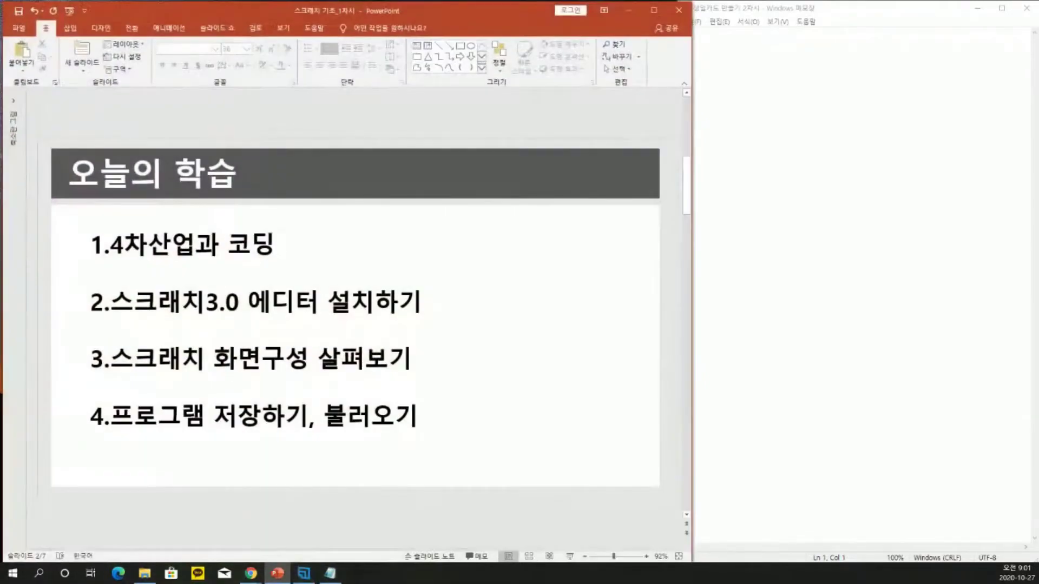
key(super+d)
key(super+d)
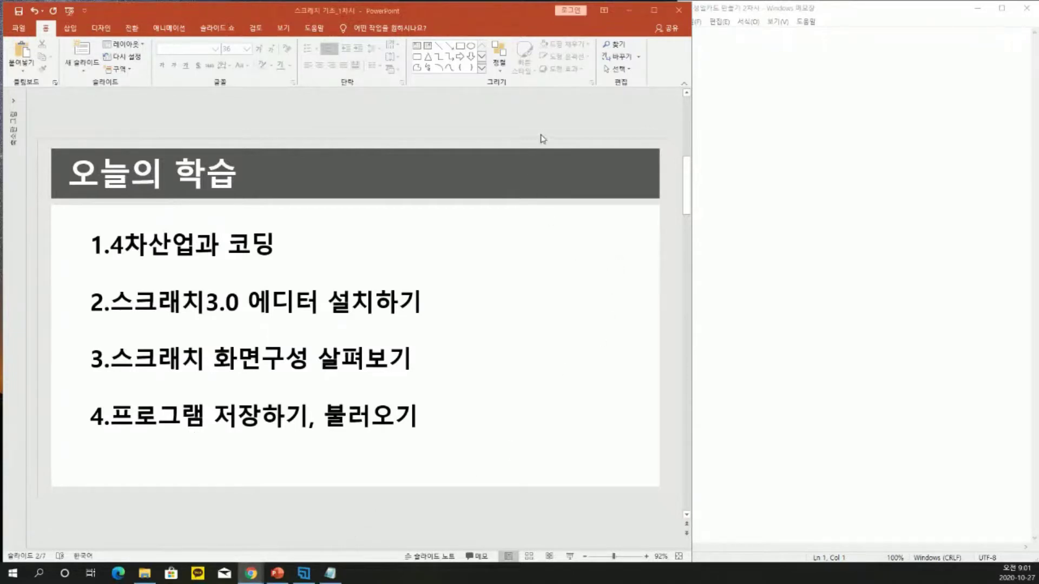
scroll(548, 132, down, 1)
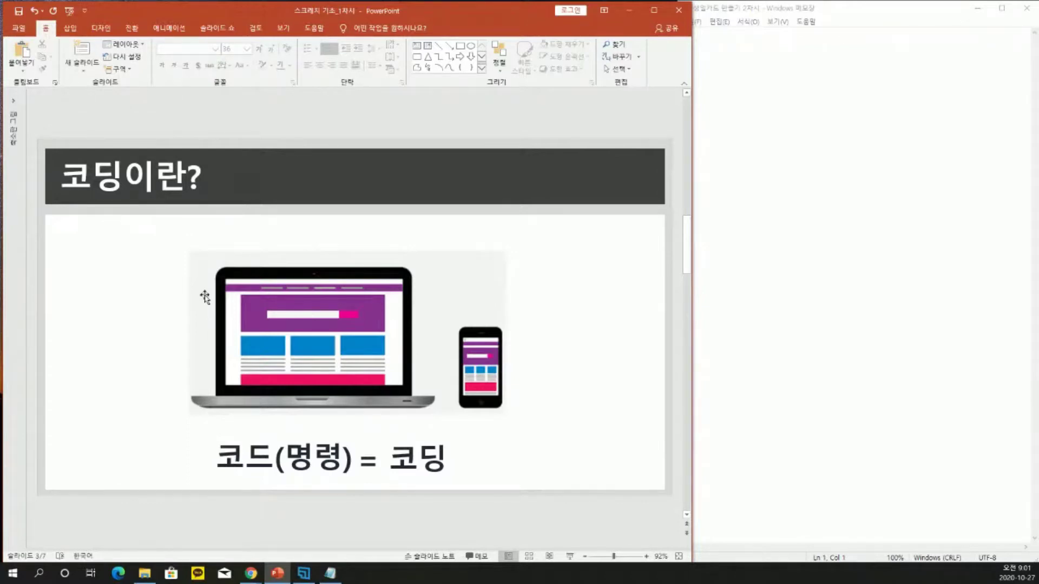
scroll(205, 296, up, 1)
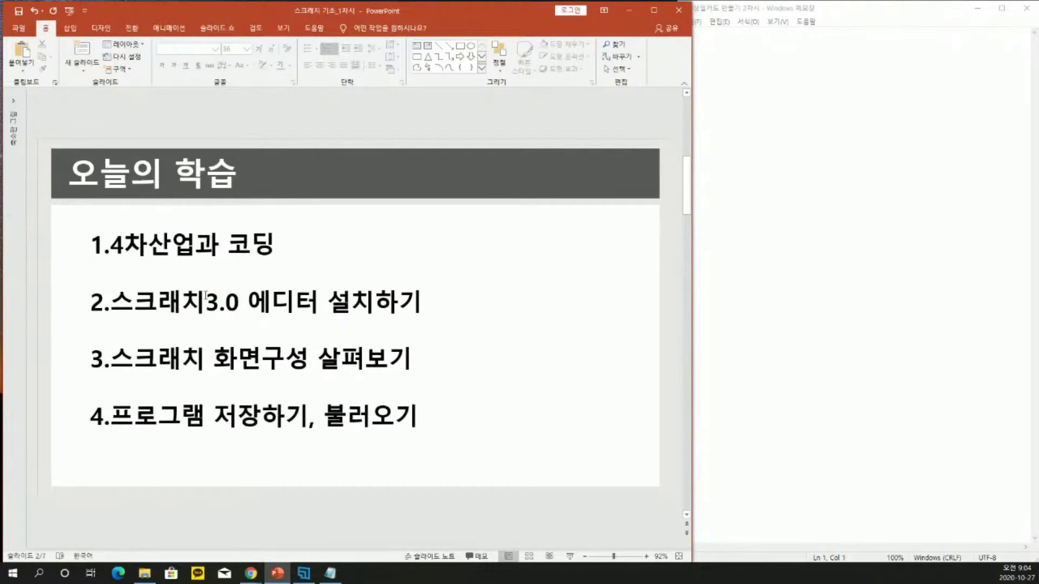
scroll(206, 295, down, 1)
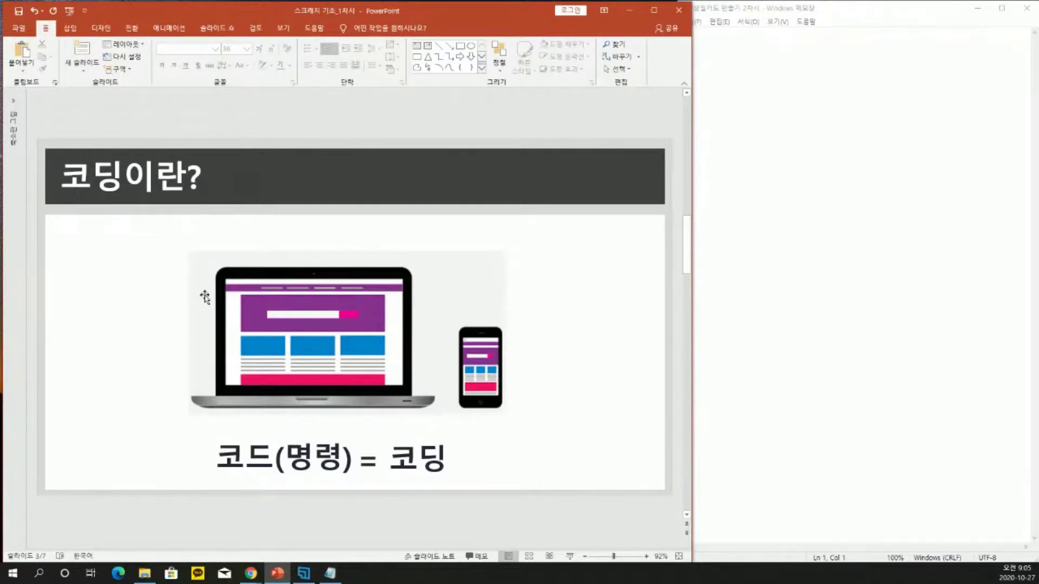
Type note '1. 1,2,3차산업혁명에 이어 4차산업이 시작됐습니다.' as the first Notepad line
click(722, 97)
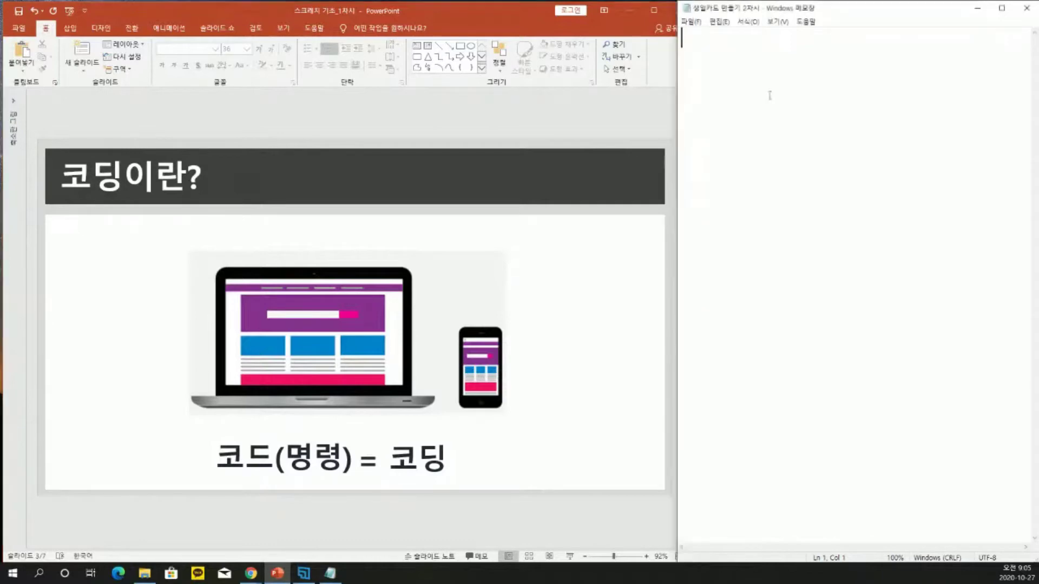
text(<h)
key(BackSpace)
key(BackSpace)
text(1. )
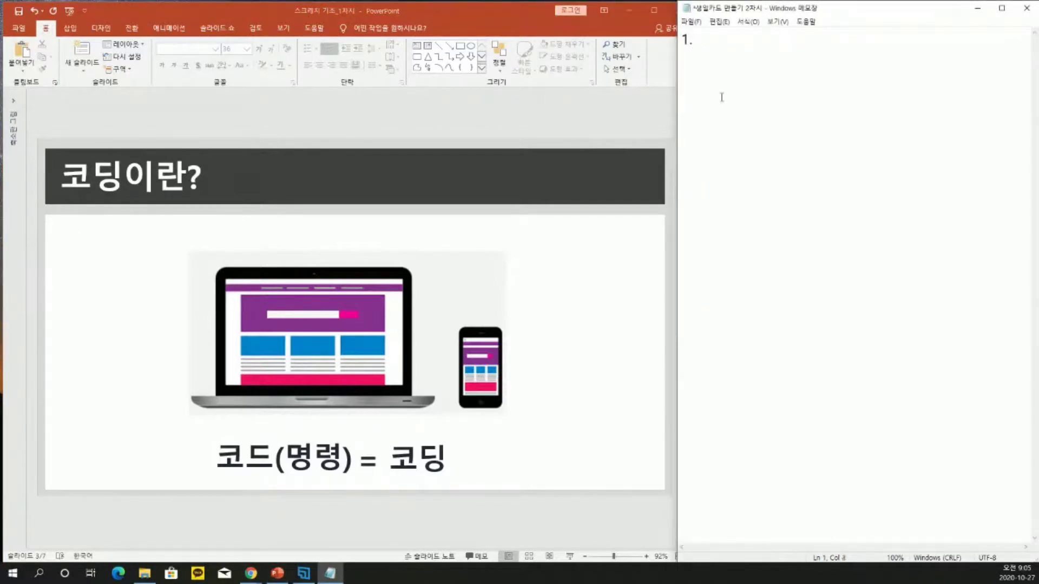
text(1,2,)
text(3ㅊ)
text(ㅏ산업)
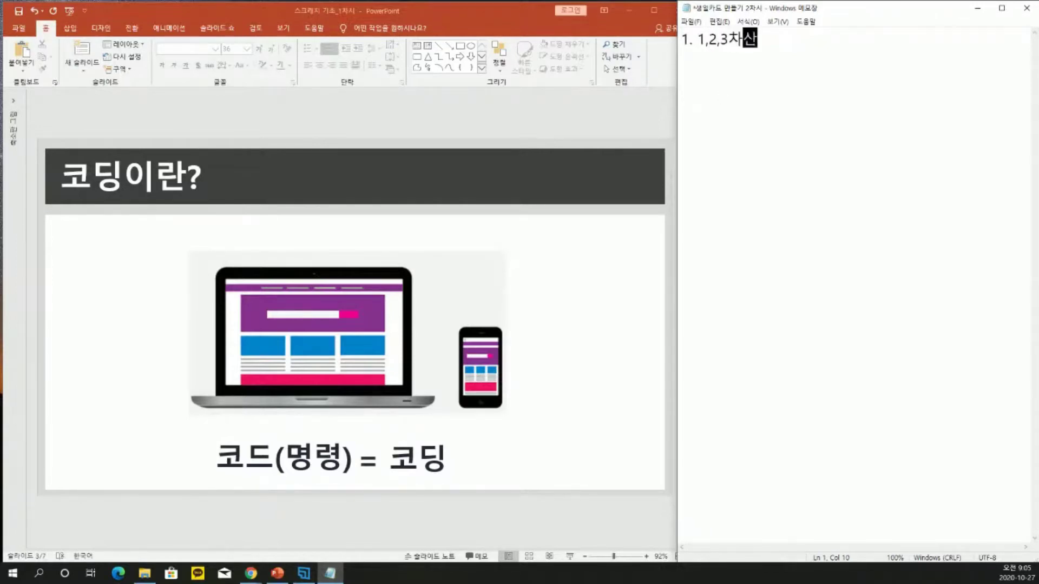
text(혁명에 )
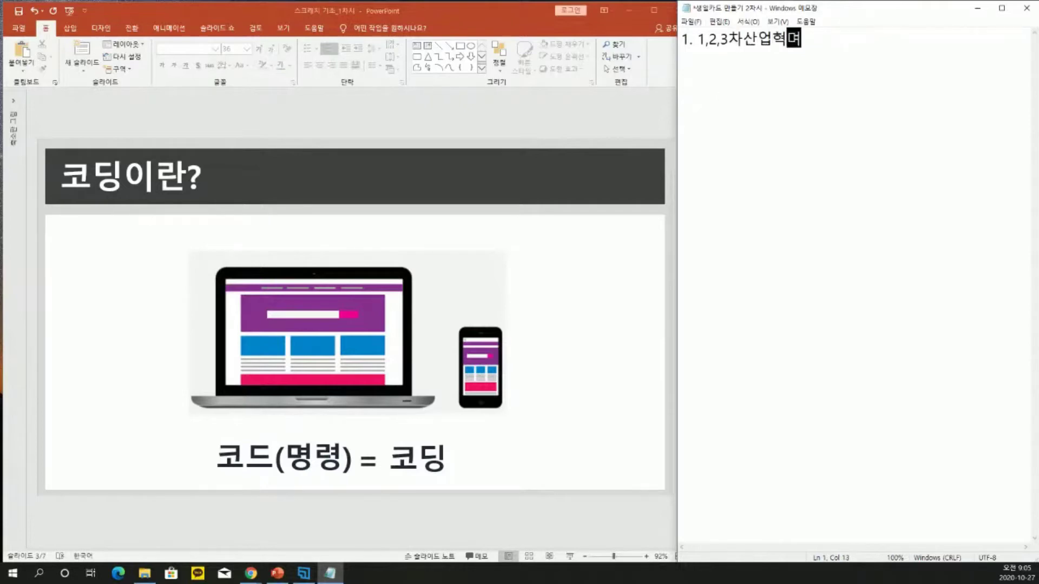
text(이어 4)
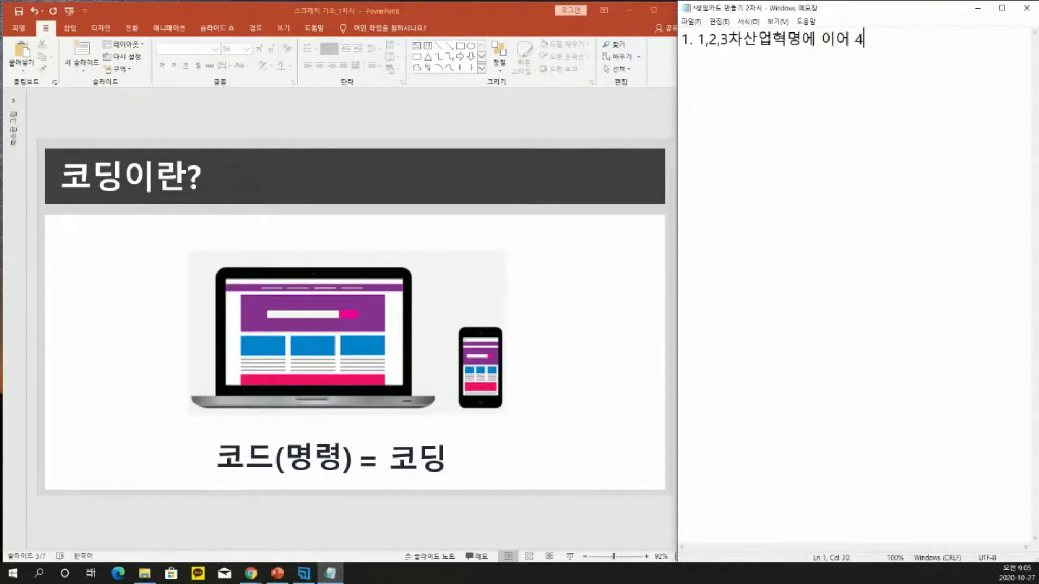
text(챳ㅏㄴ업이 시자)
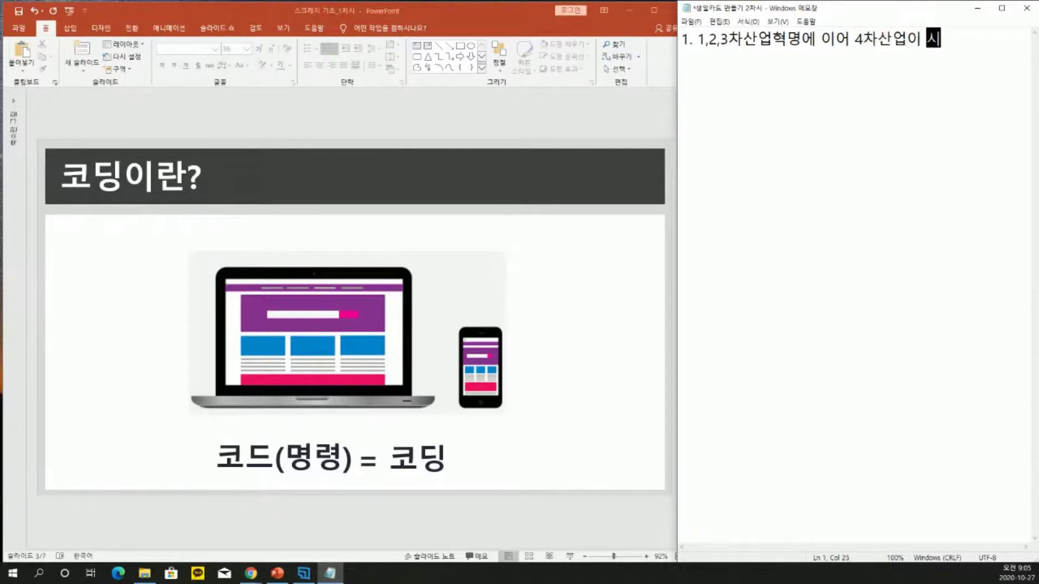
text(ㄱ됐)
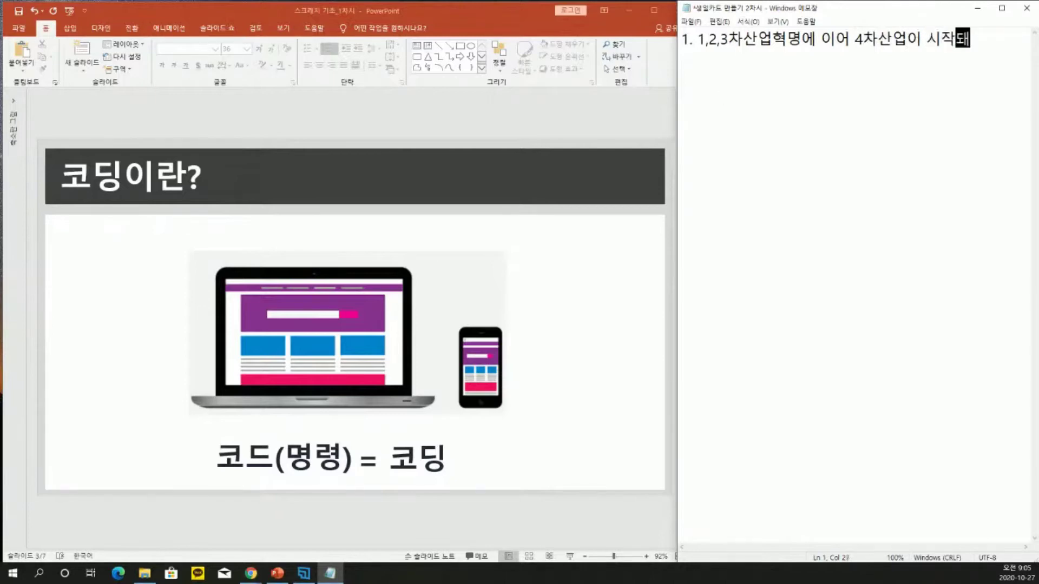
text(습니다.)
key(Return)
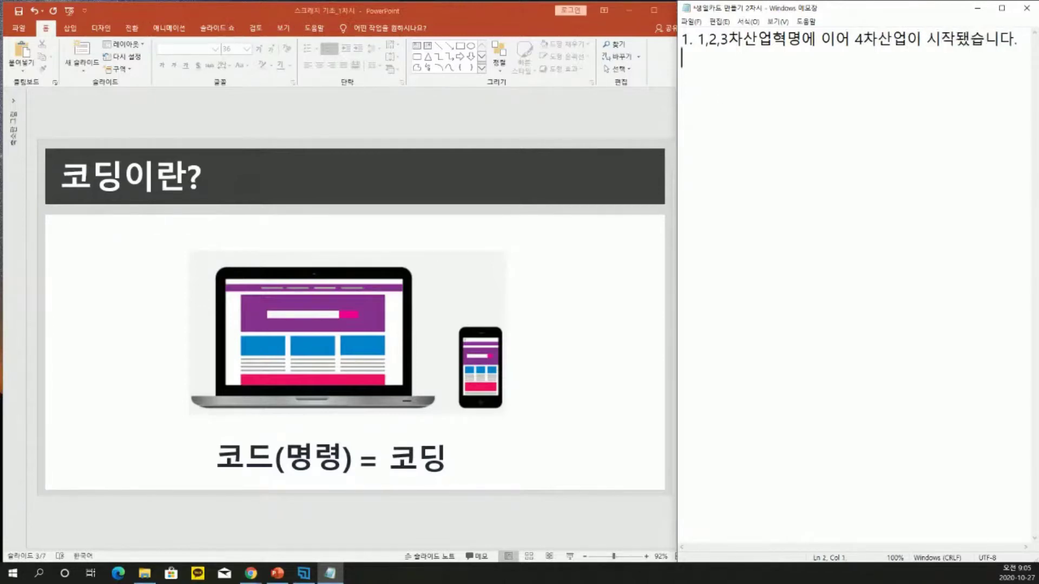
Write note 2 '4차산업혁명은 3차에 지식과 정보가 들어갔어요.' plus keywords 인공지능, 자율주행, 가상현실, 사물인터넷
text(2. 4차산업)
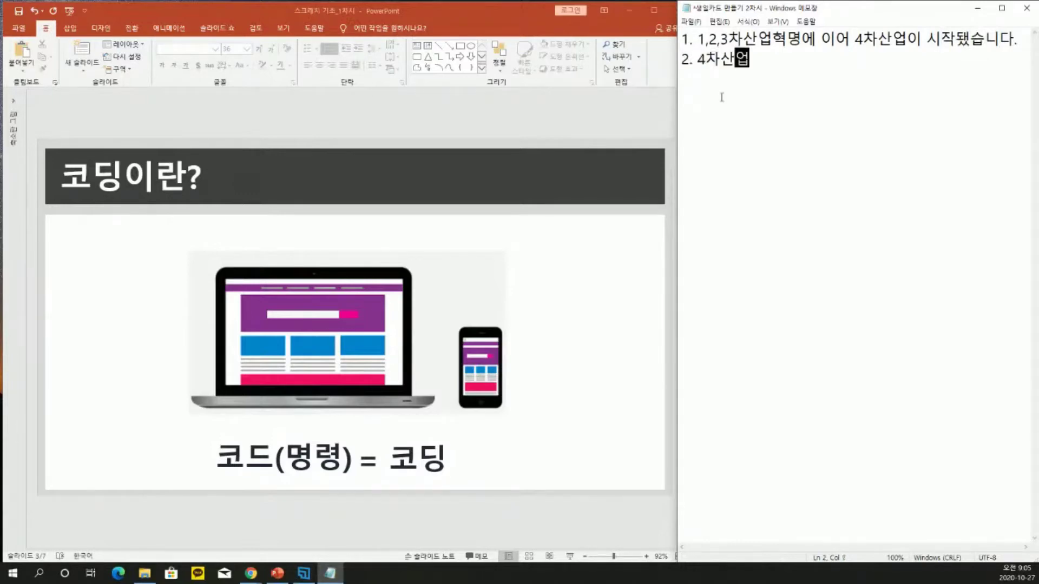
text(혁명은)
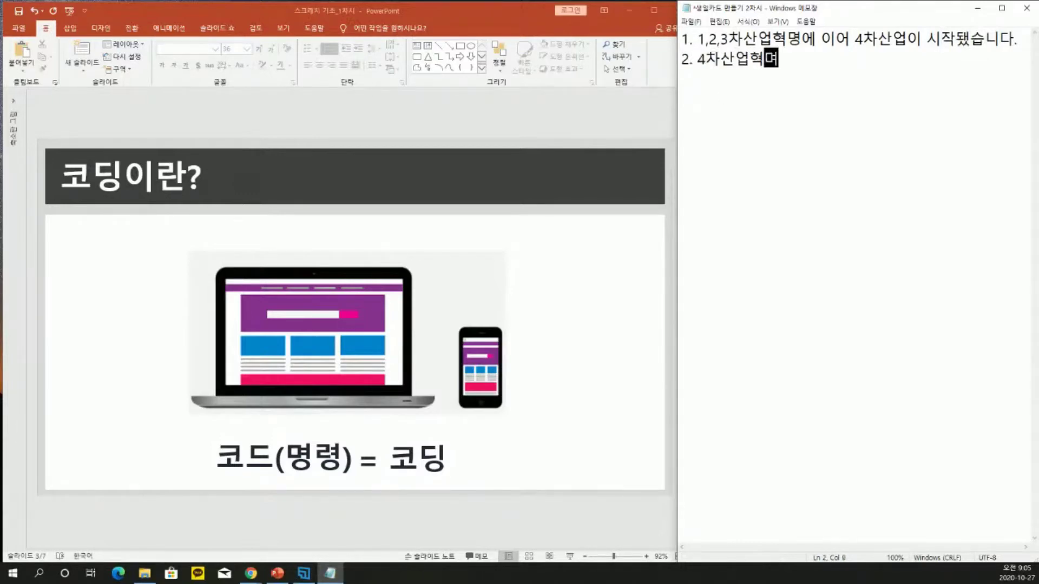
text( 3차에 지식과 정)
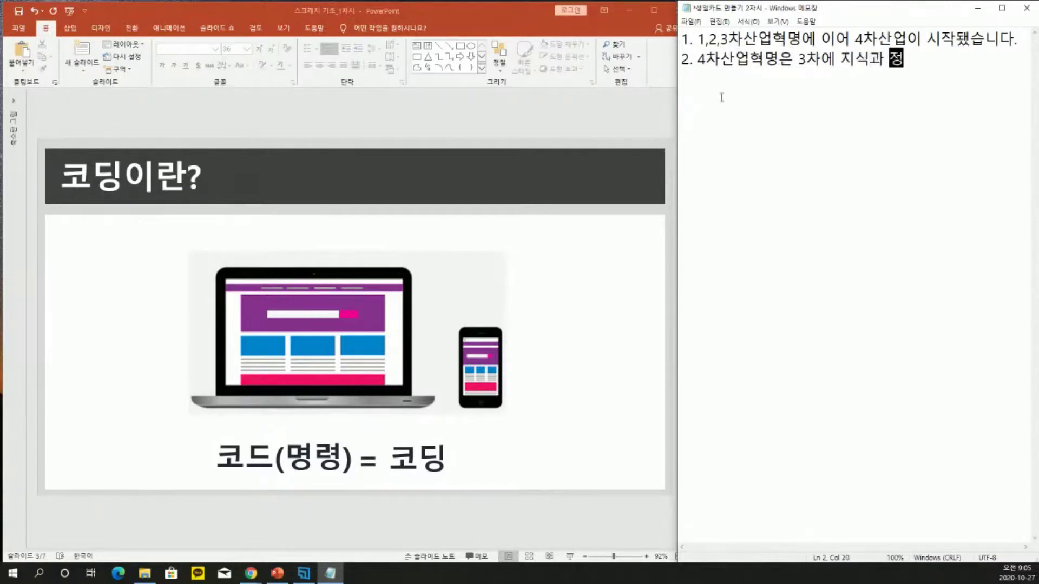
text(보가 )
text(들어갔어요)
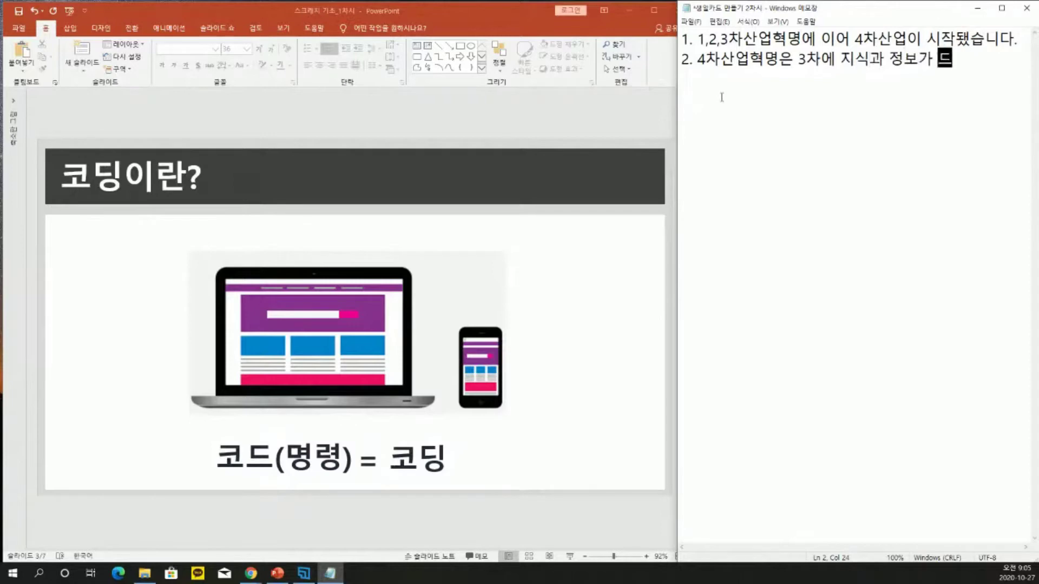
text(.)
key(Return)
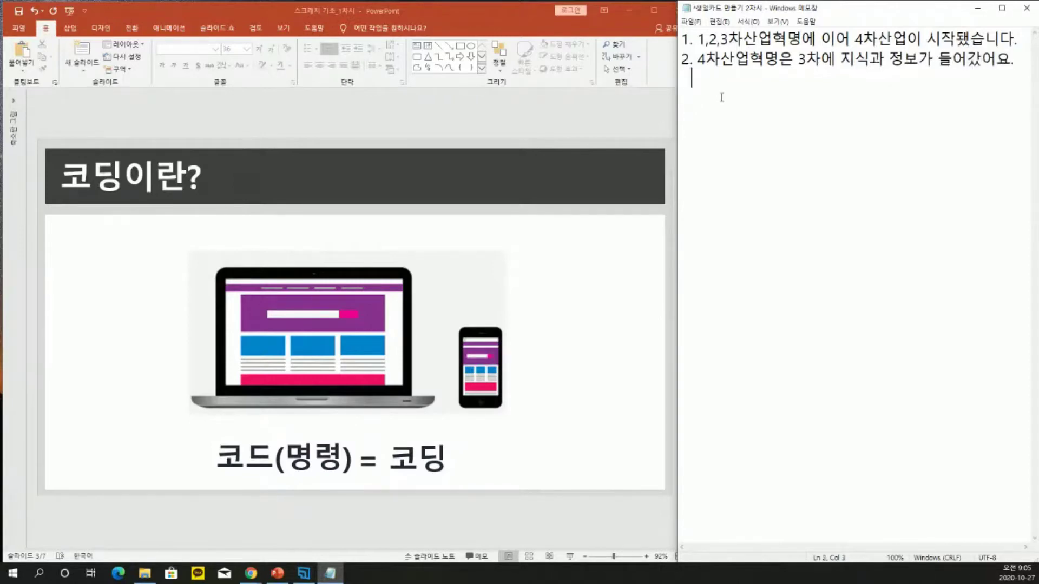
text(키워)
key(BackSpace)
key(BackSpace)
key(BackSpace)
text(워드)
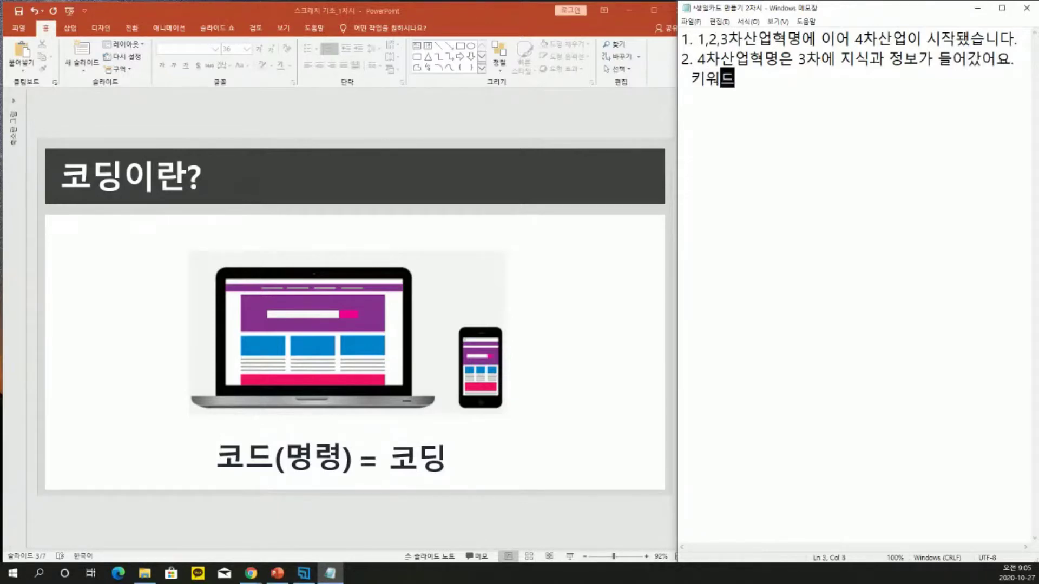
text( : 인공지능)
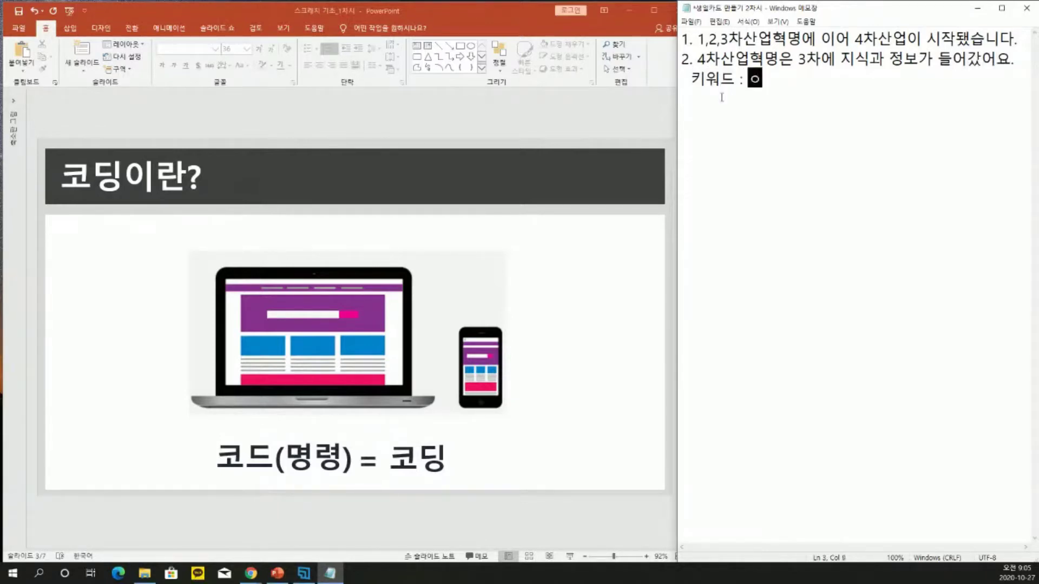
text(, )
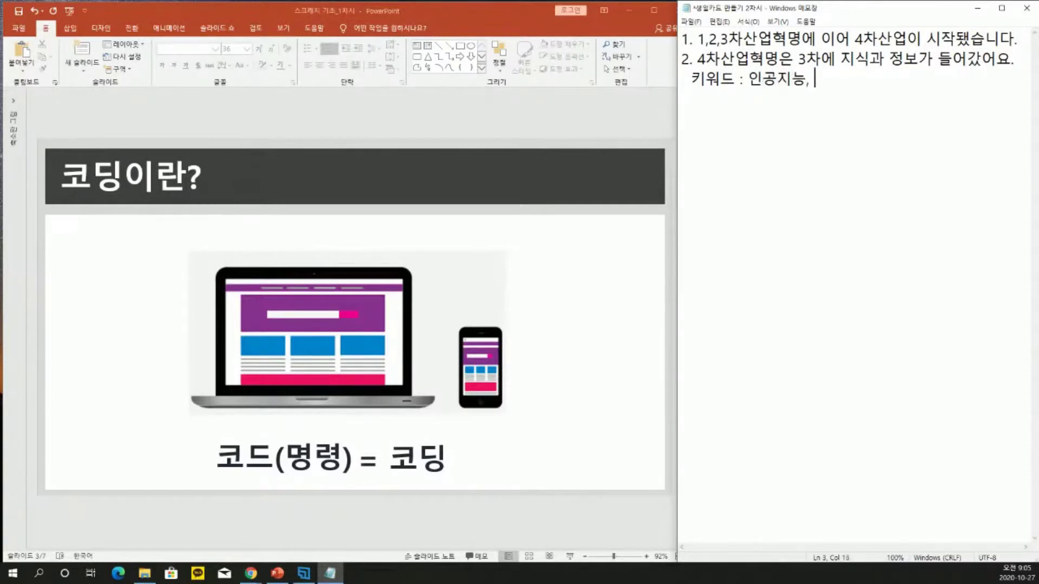
text(자율주해ㅇ, 가상)
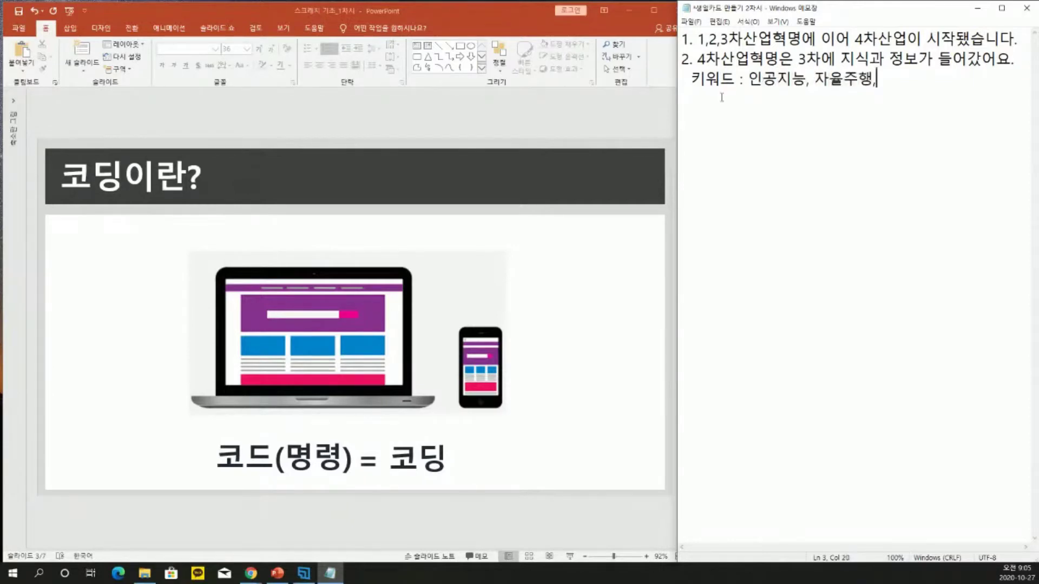
text(현)
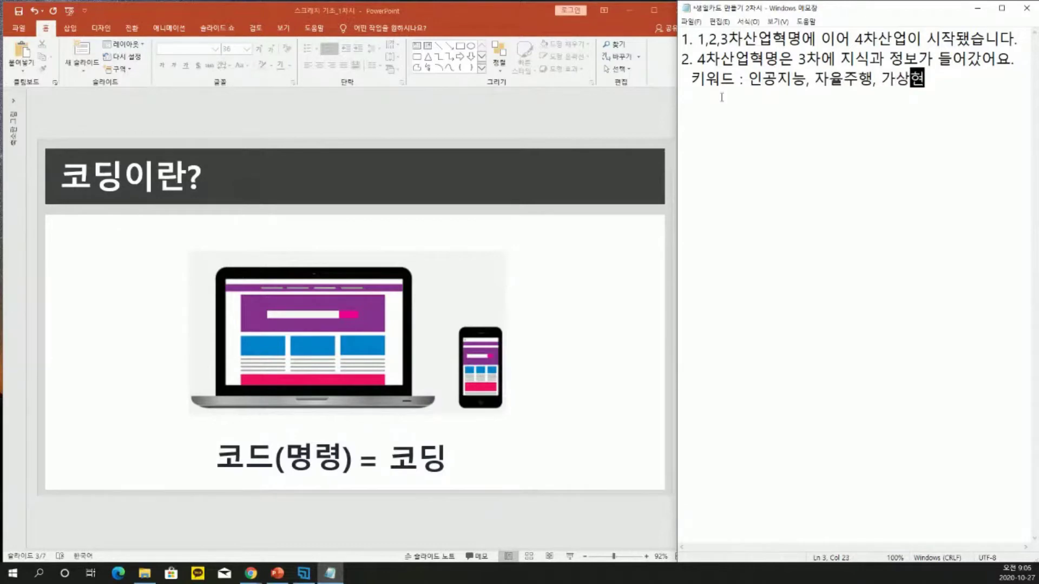
text(실, 사)
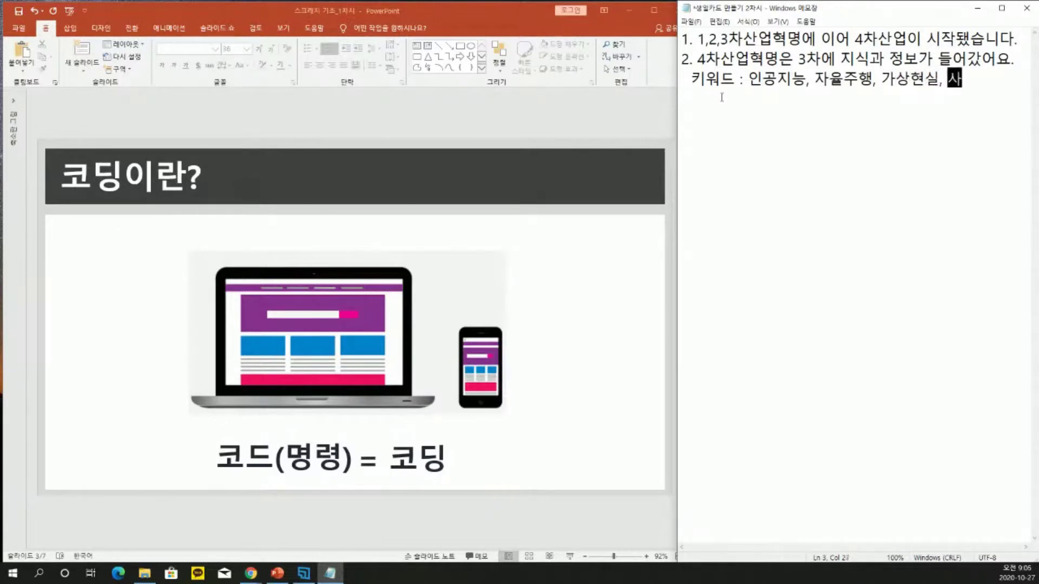
text(물인터넷)
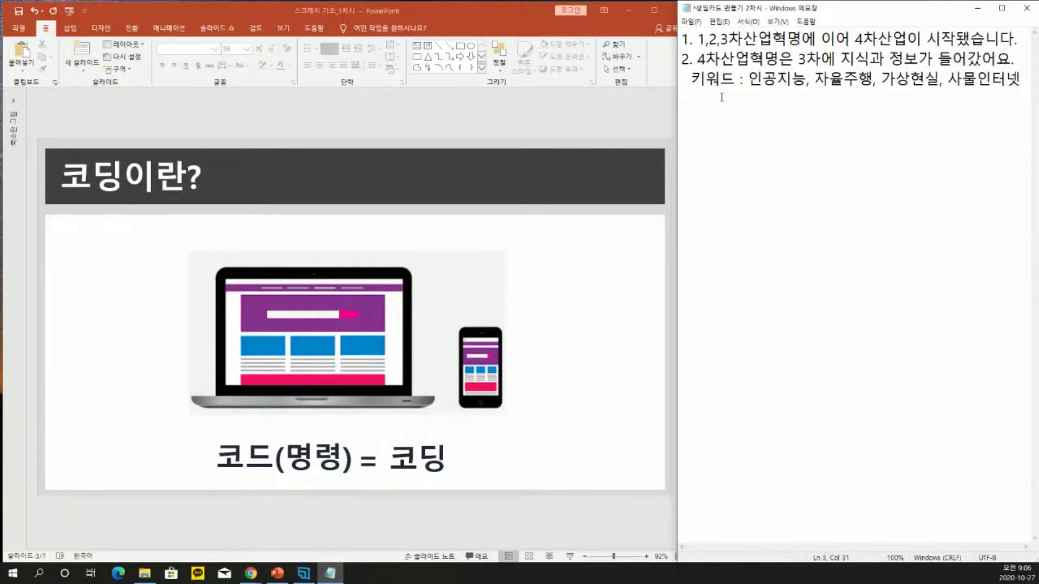
text(,)
key(BackSpace)
text(...)
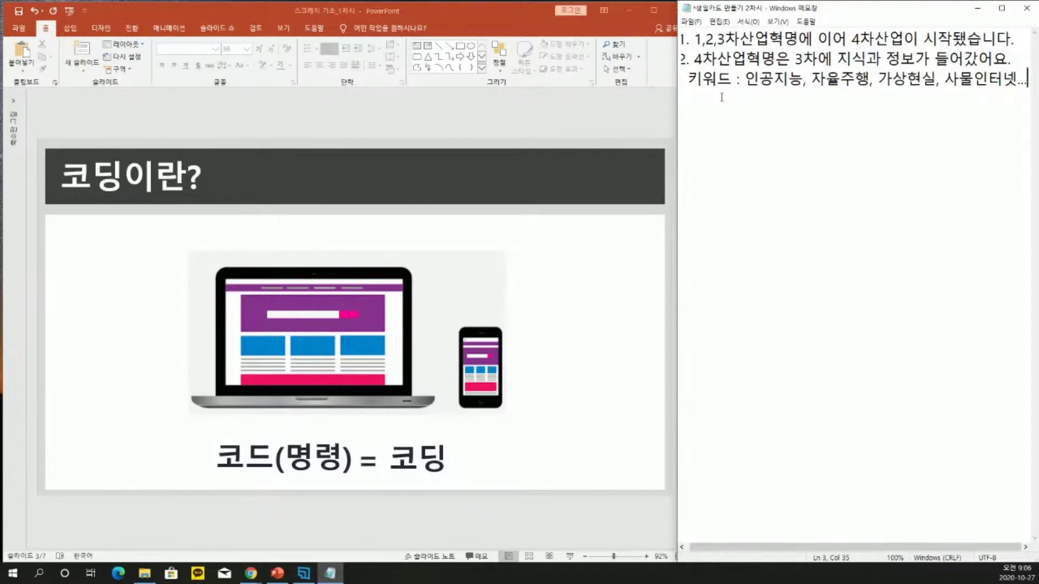
key(Return)
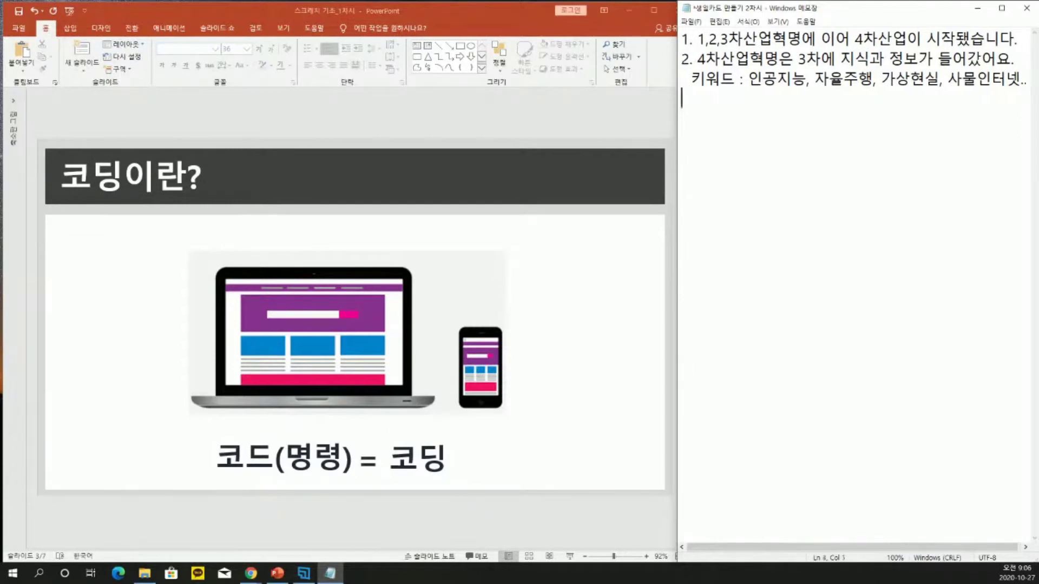
Write note '3. 코딩 : 컴퓨터가 알아들을수 있는 언어로 명령을 내리는것'
text(3. 코디)
text(ㅇ :)
text(컴퓨터가)
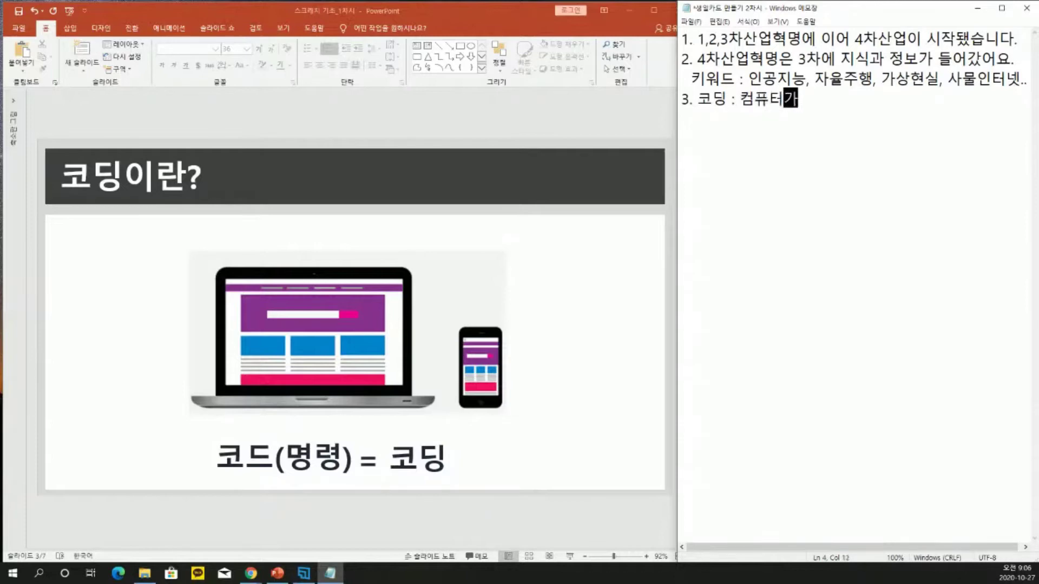
text( 알아들을)
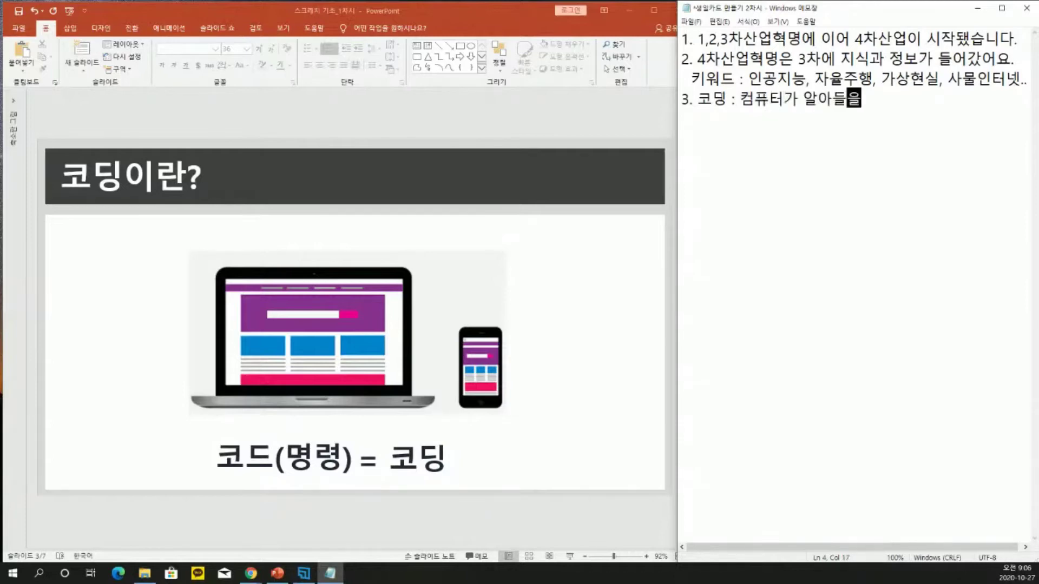
text(수 이있는 )
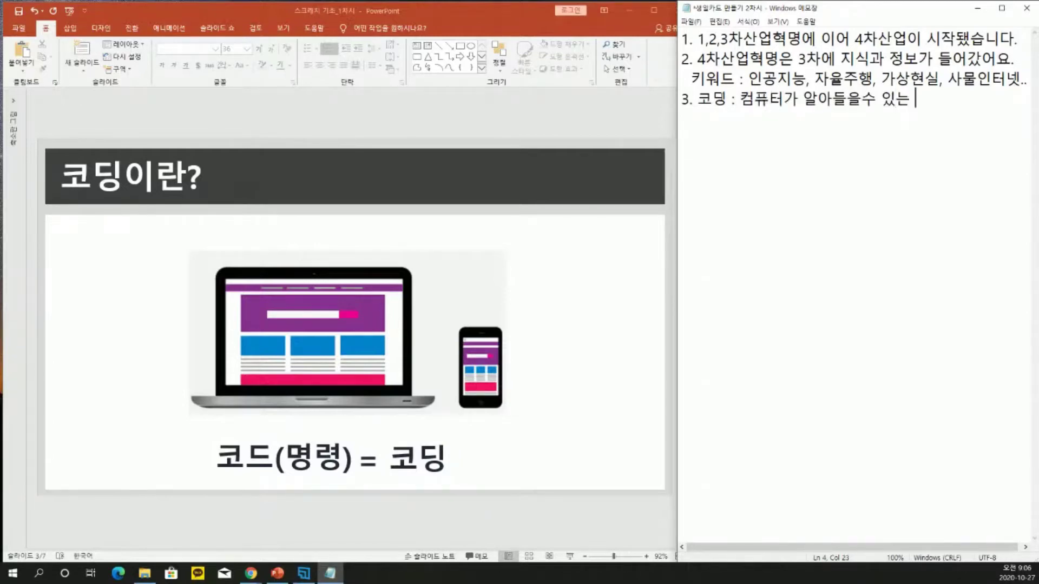
text(언어로 )
text(며)
text(명령을 )
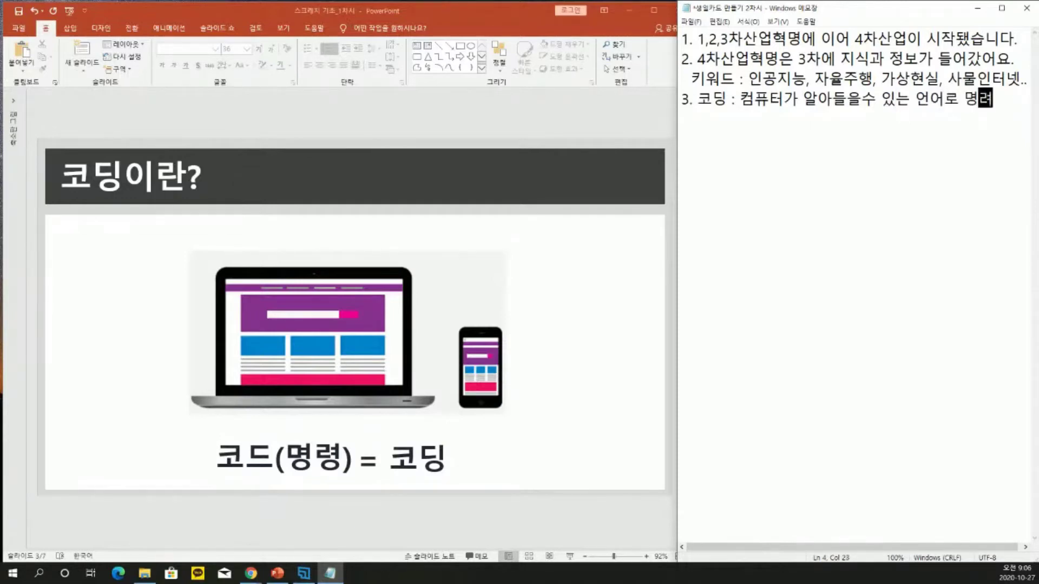
text(내리는것)
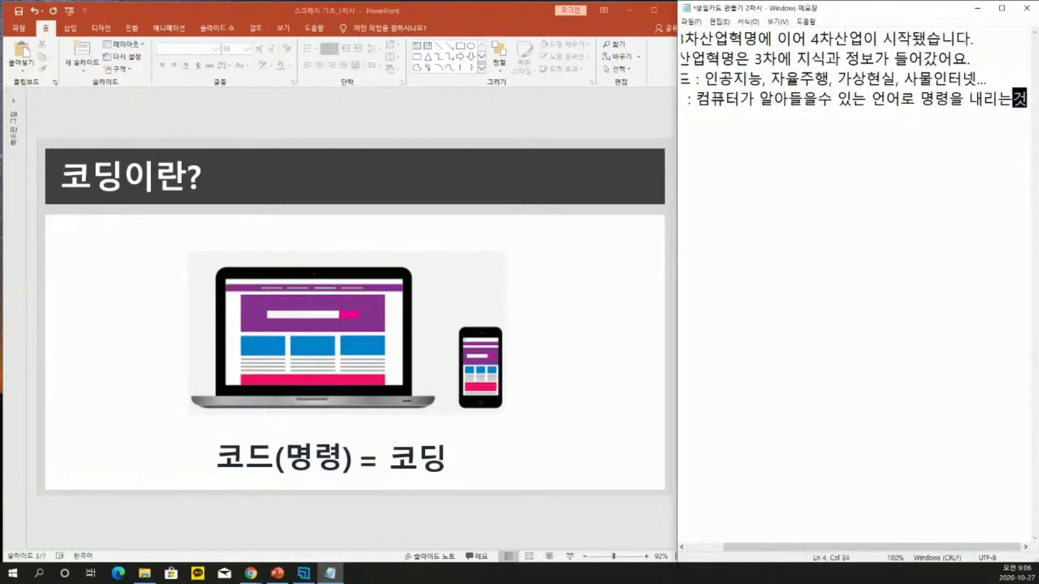
text(입니다.)
key(Return)
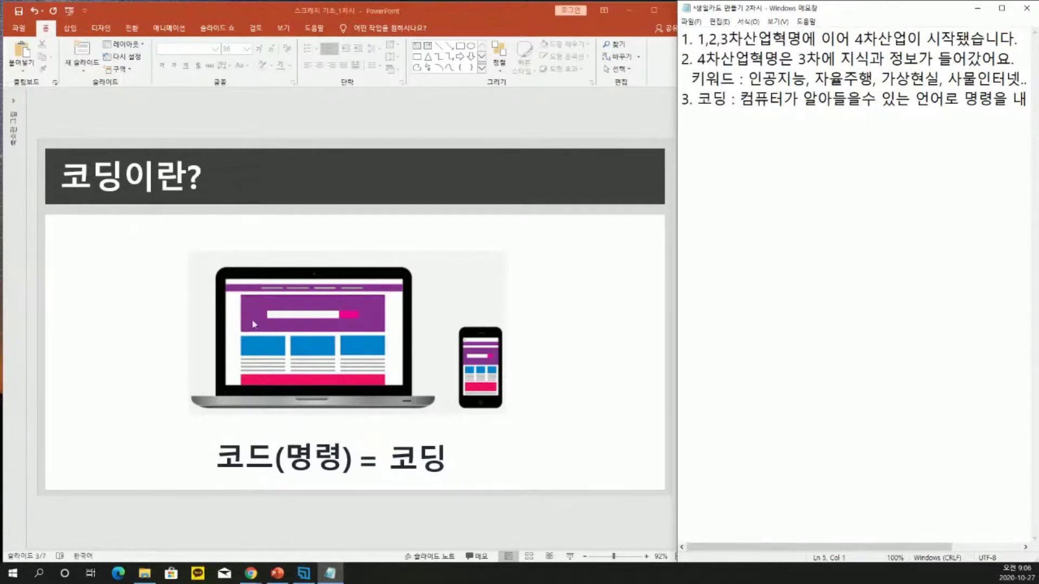
key(alt+Tab)
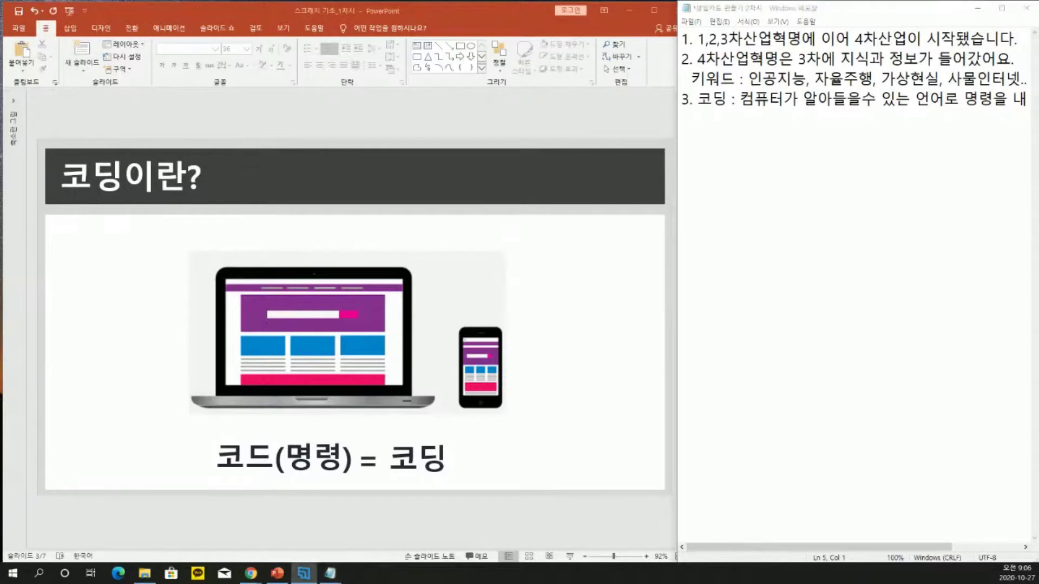
Cycle the open windows with Alt+Tab to put PowerPoint's '코딩이란?' slide in front
key(alt+Tab)
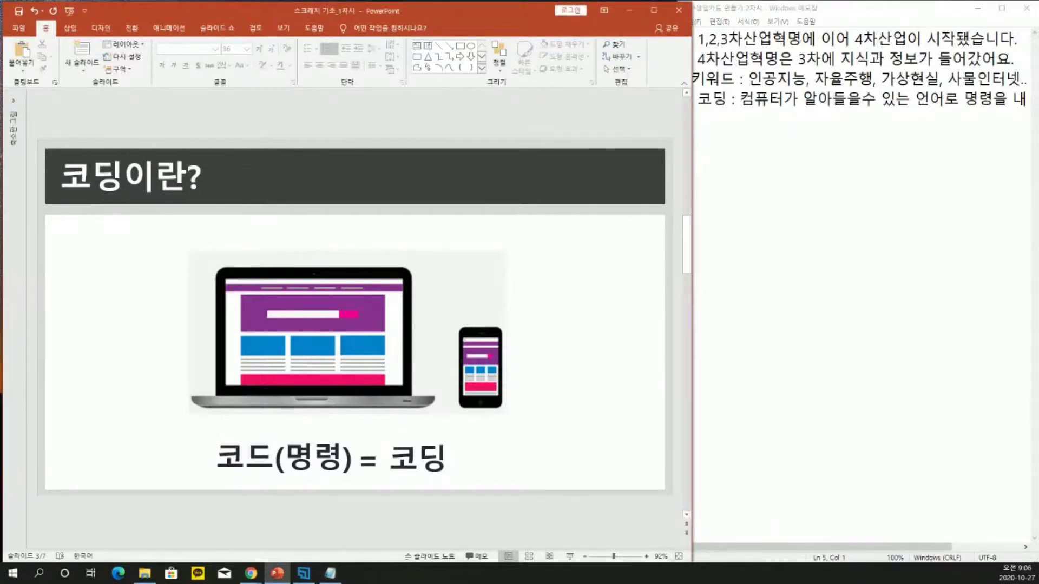
key(alt+Tab)
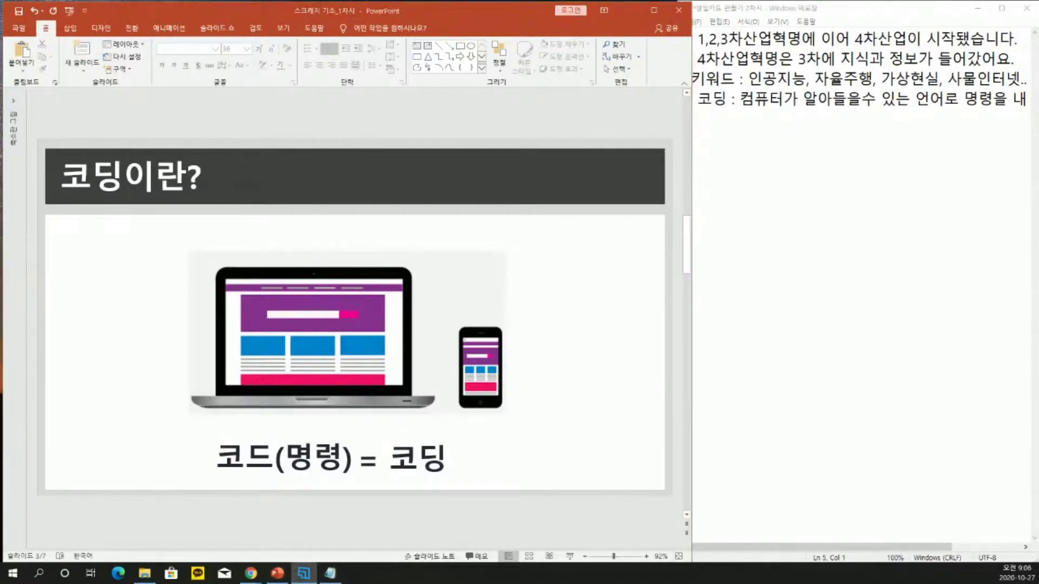
key(alt+Tab)
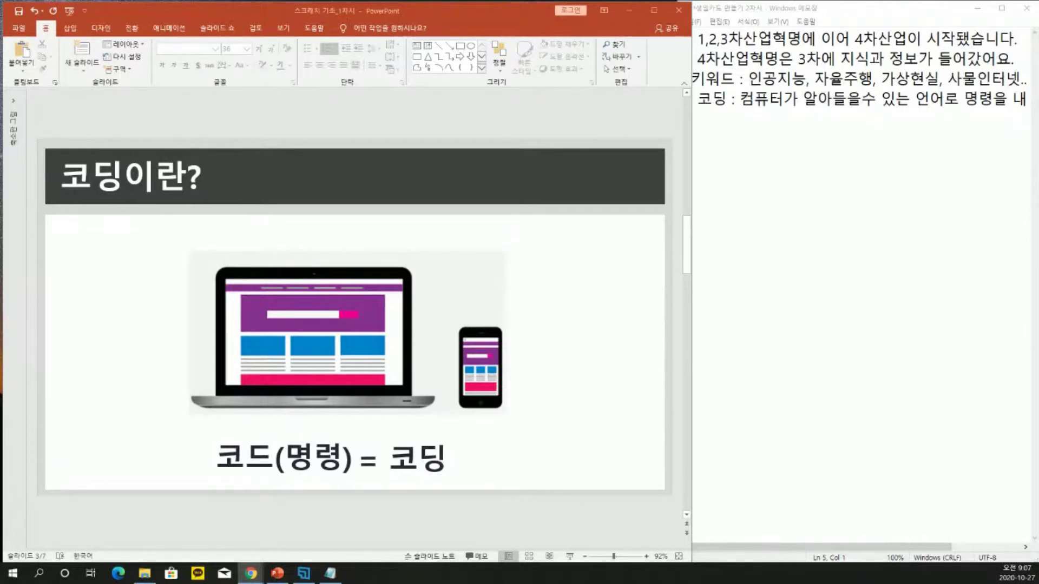
Write note '4. 스크래치는 대표적인 블럭형 코딩 언어입니다.' in Notepad
click(834, 198)
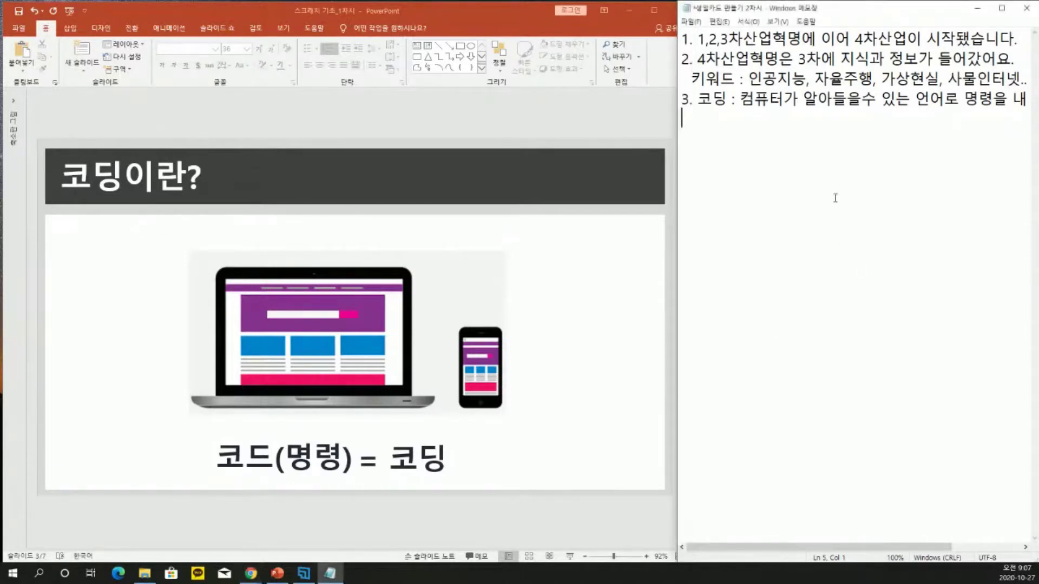
text(4. 스크래치는 )
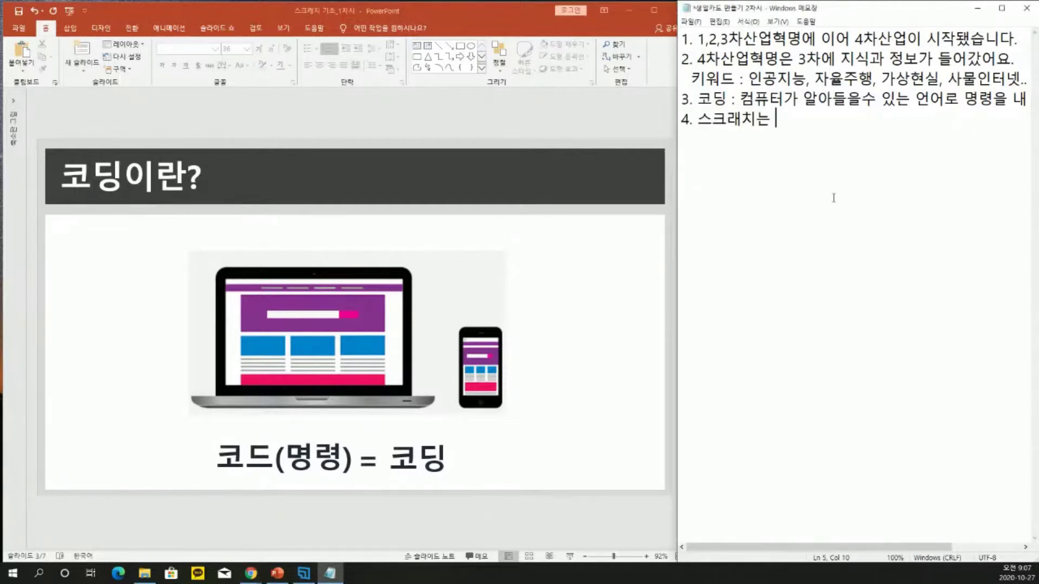
text(대표적)
text(인 )
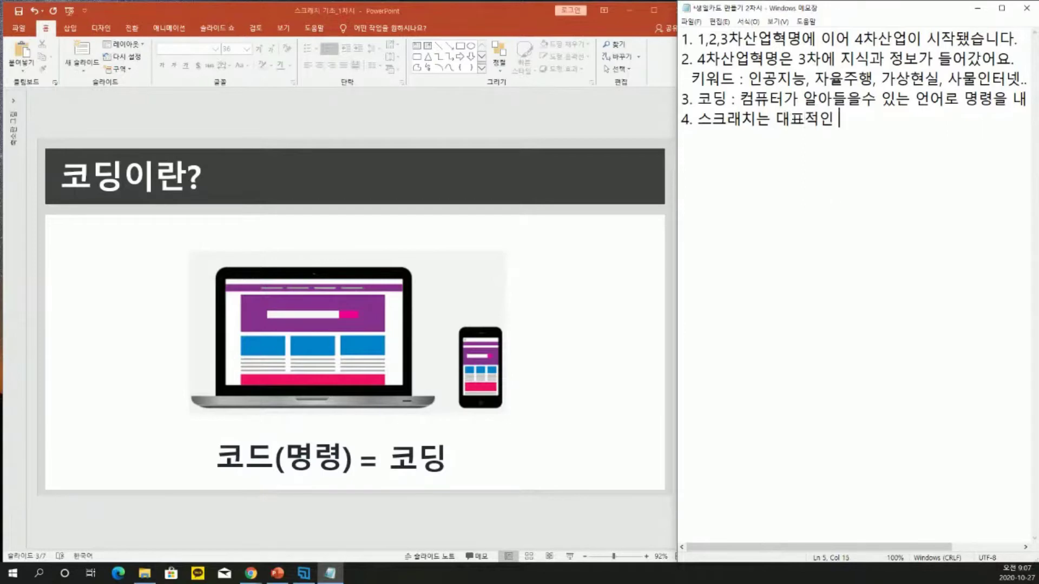
text(블러럭형 코딩 언어입니다.)
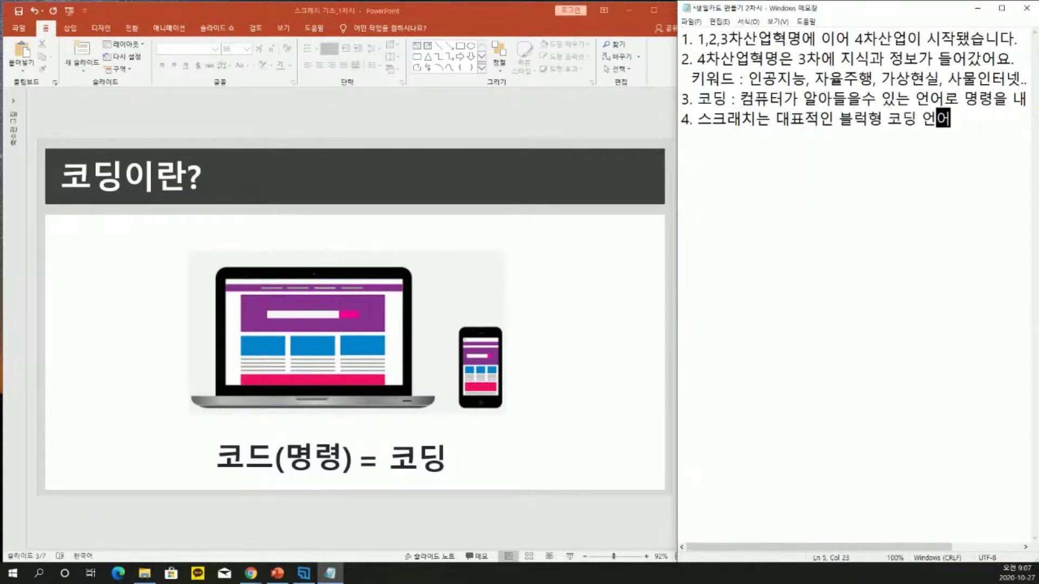
key(Return)
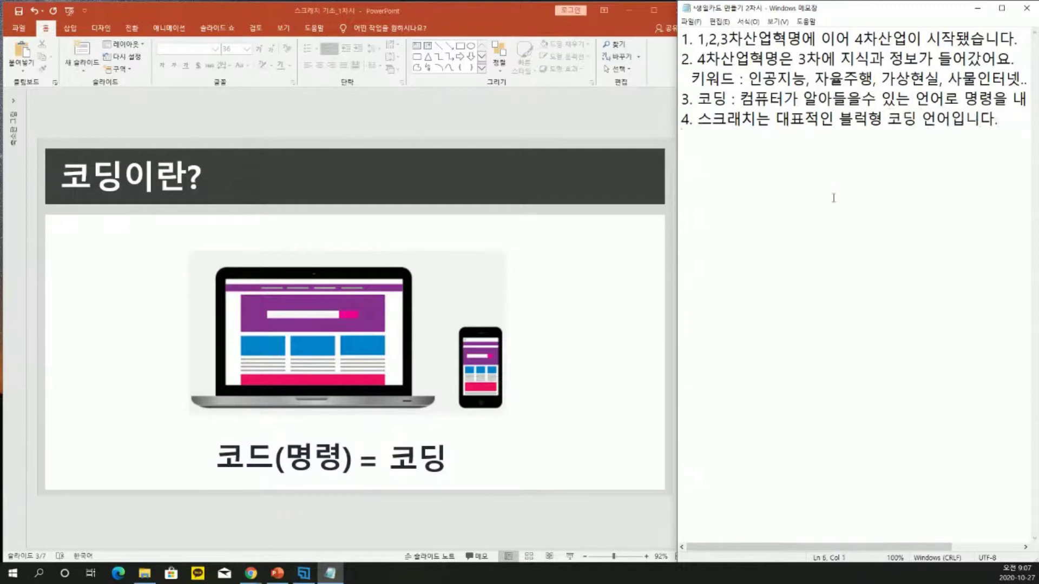
Bring PowerPoint forward and scroll toward slide 4, '스크래치 설치하기'
click(575, 336)
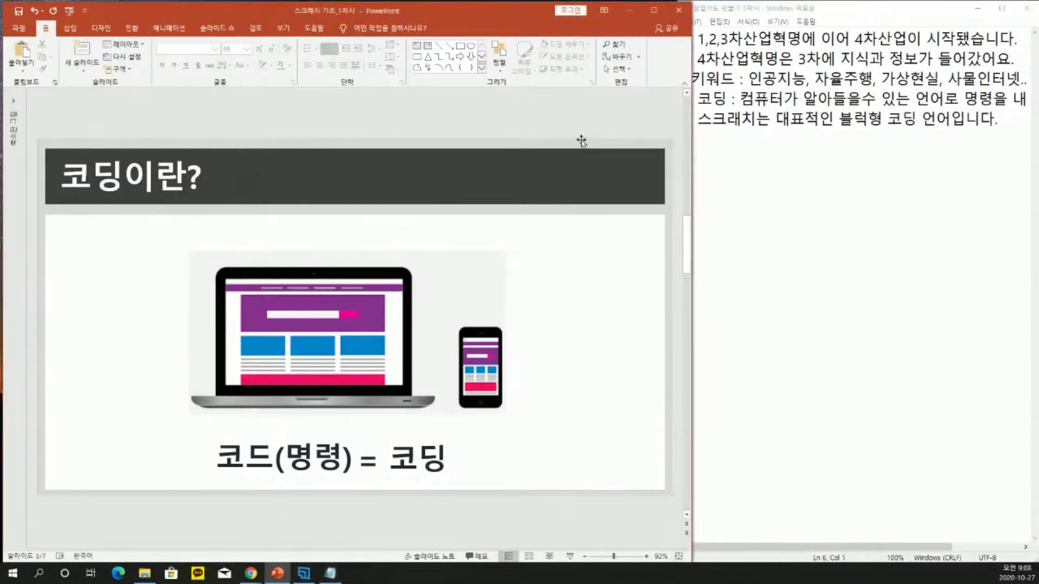
scroll(581, 141, down, 1)
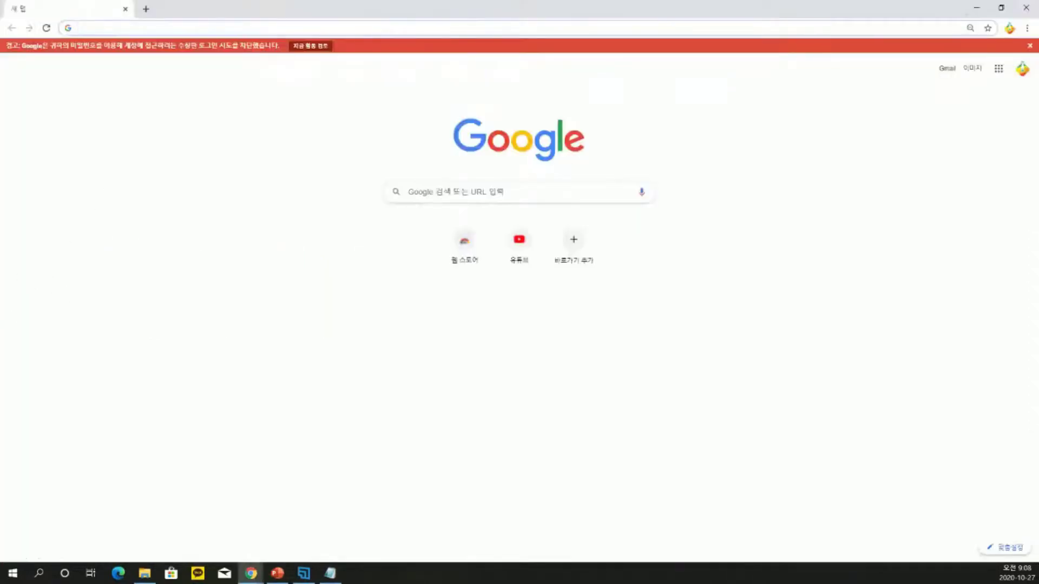
Cycle windows with Alt+Tab from the '스크래치 설치하기' slide to Chrome's new-tab page
key(alt+Tab)
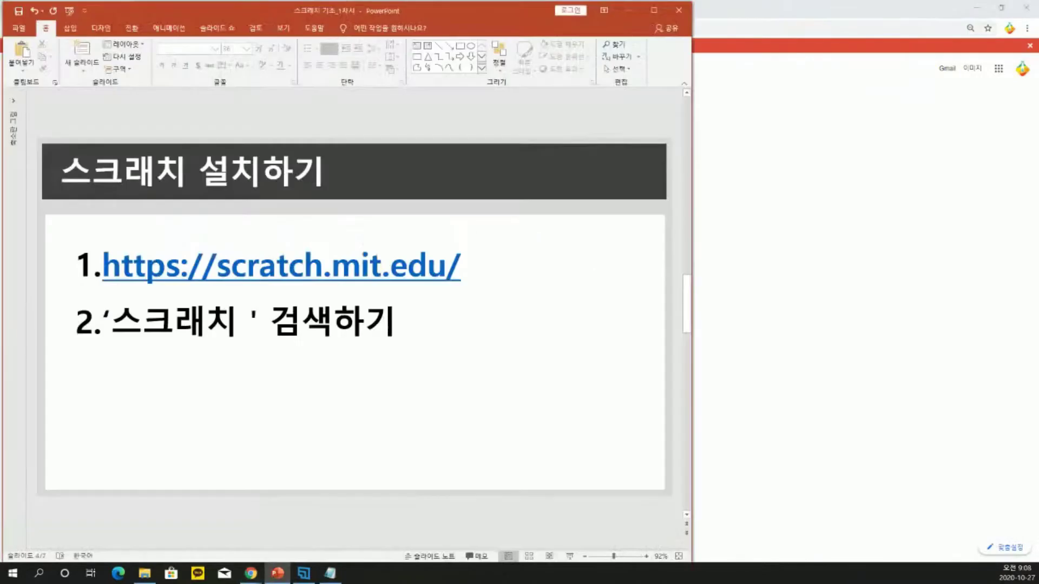
key(alt+Tab)
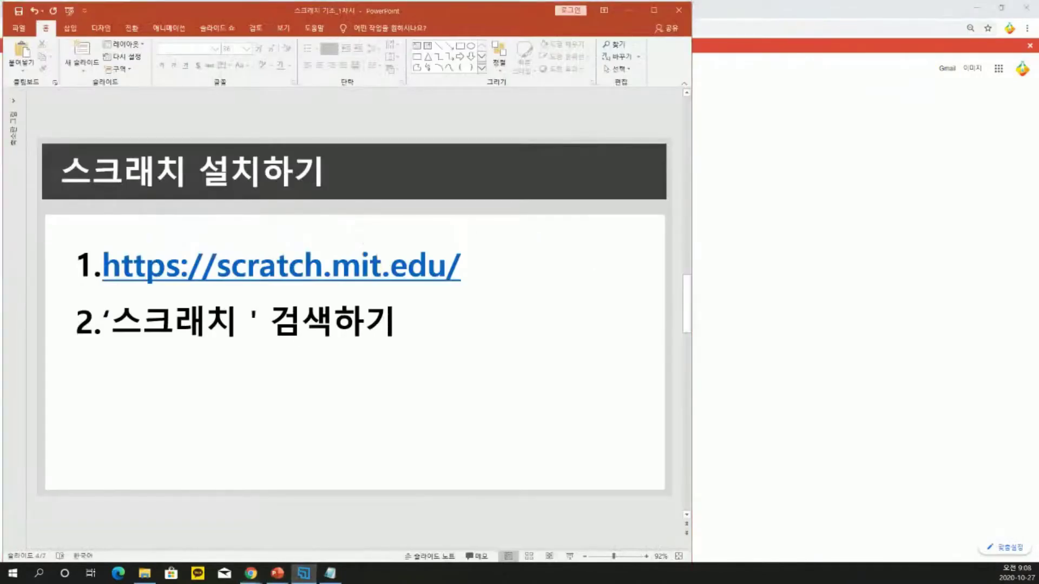
key(alt+Tab)
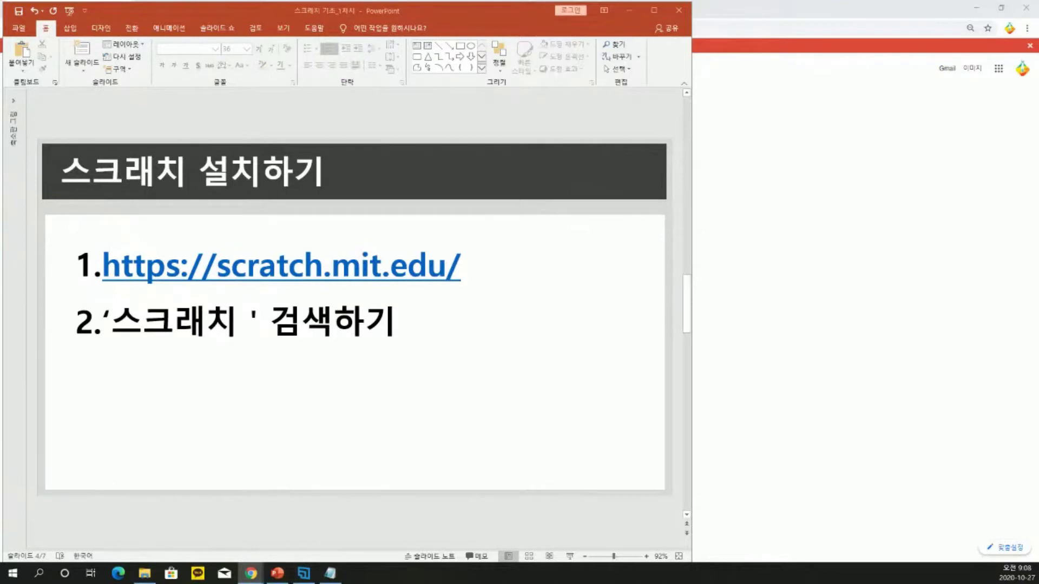
key(alt+Tab)
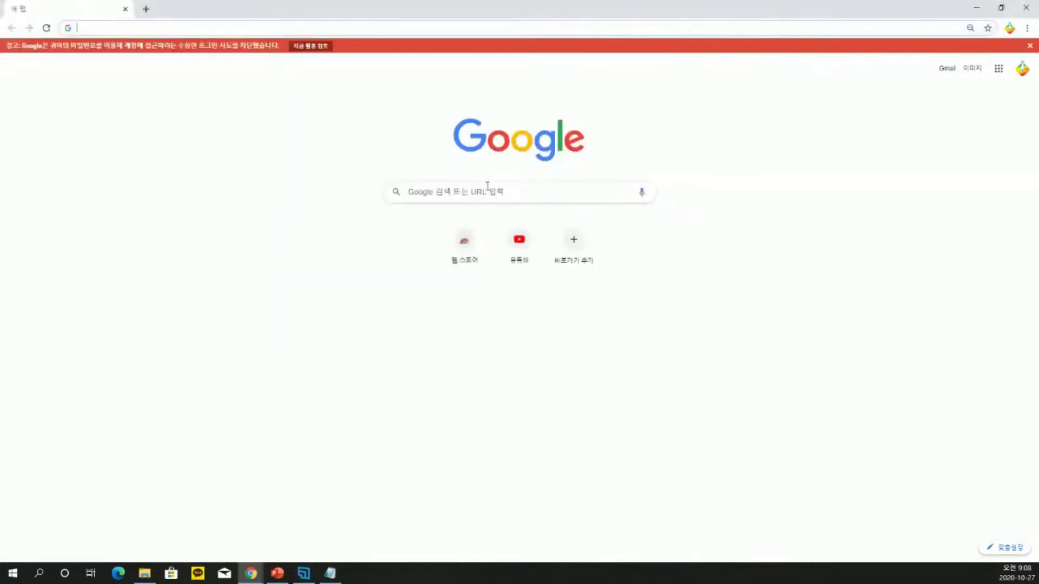
Search Google for '스크래치', open scratch.mit.edu, and narrow the browser window beside the notes
click(487, 186)
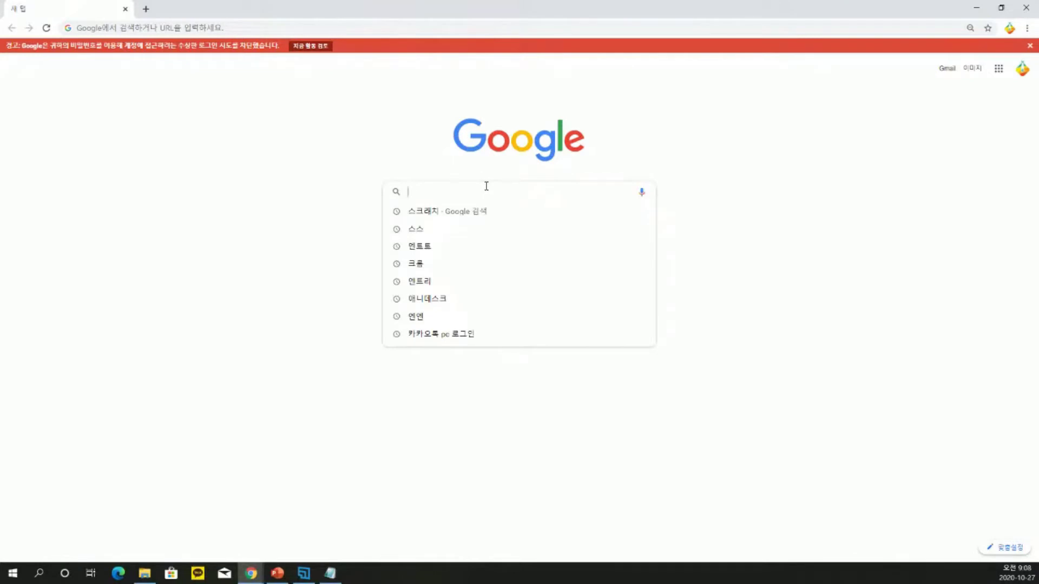
text(t)
key(BackSpace)
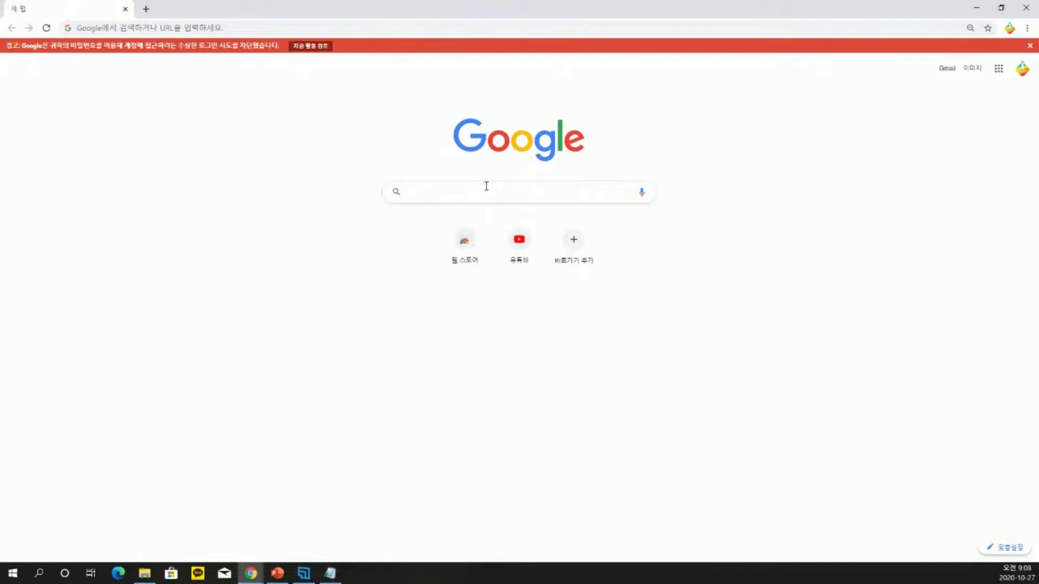
text(스크래치)
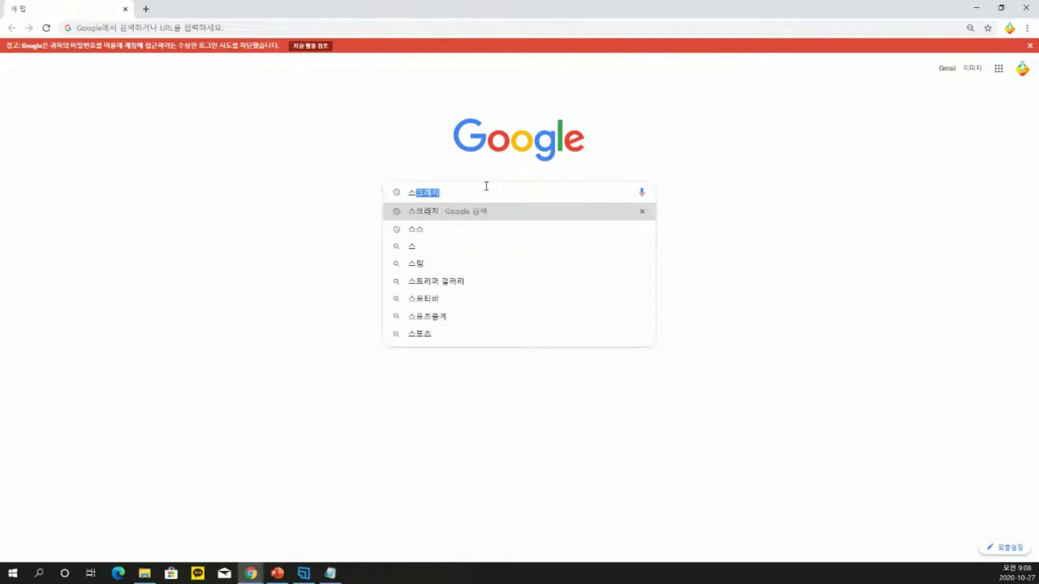
click(454, 216)
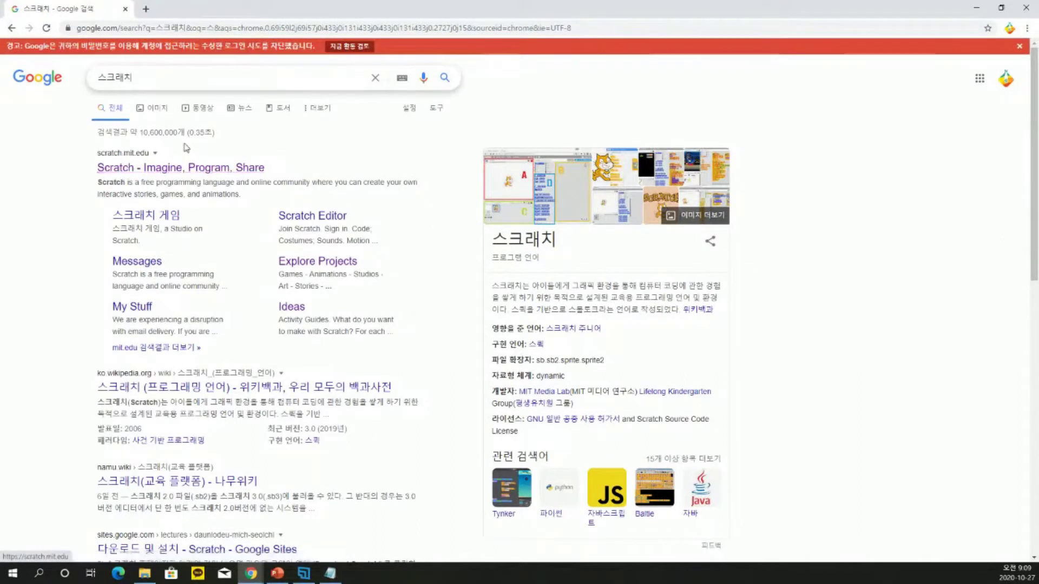
click(103, 168)
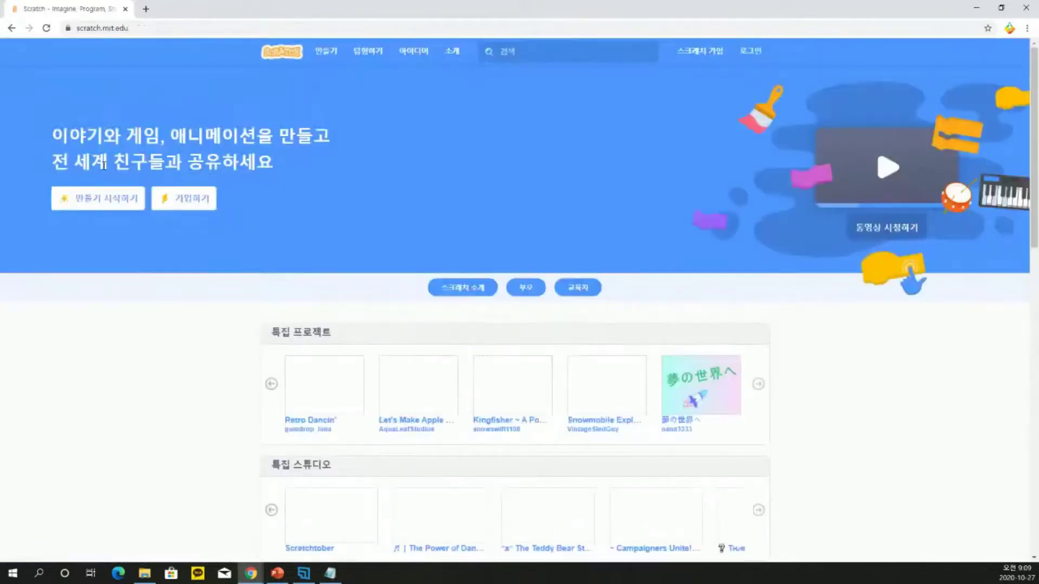
click(1001, 7)
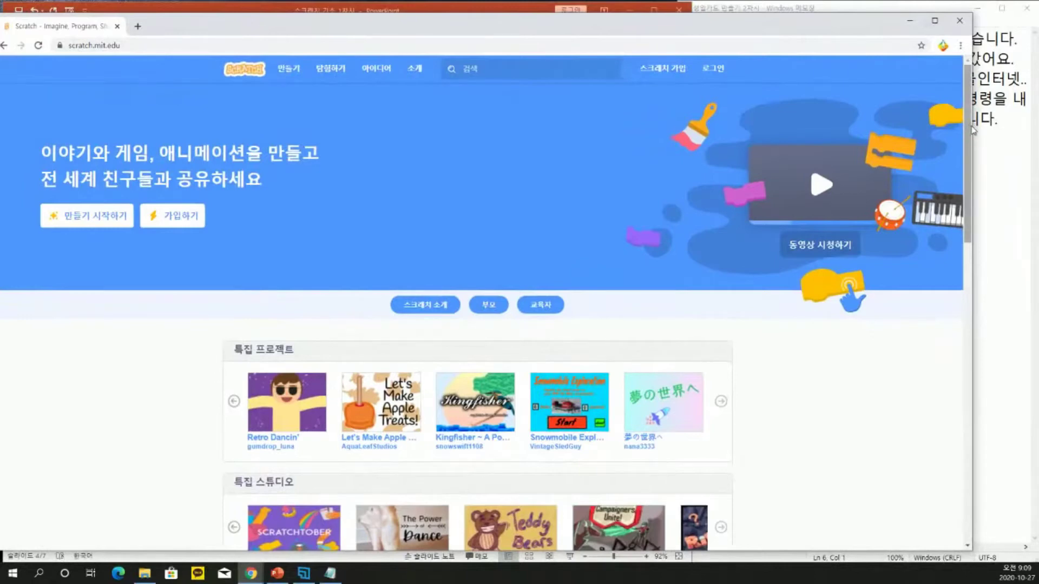
drag(973, 124, 691, 125)
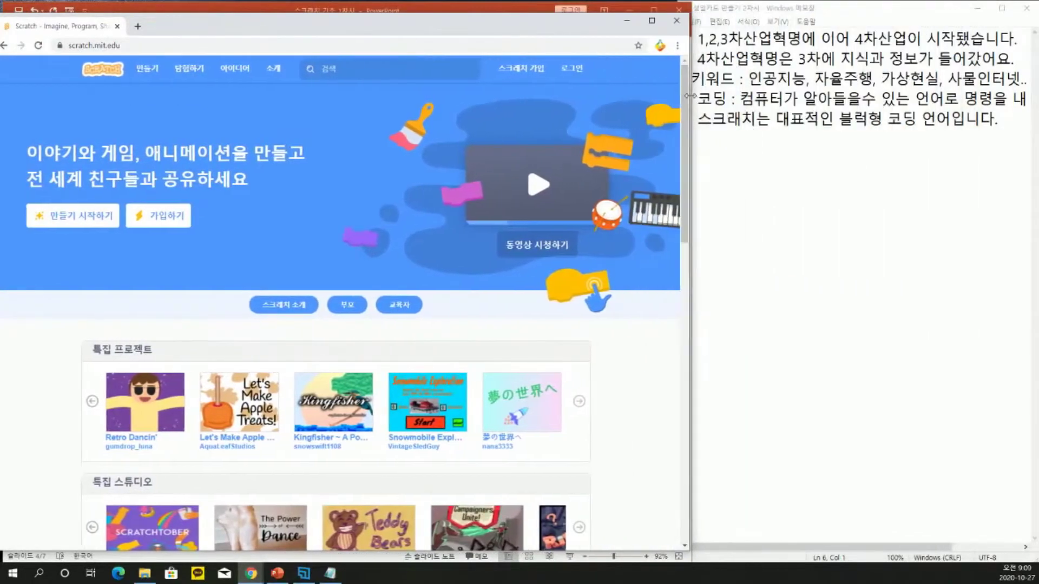
Write note 5: Scratch isn't supported in Internet Explorer, so use 크롬, 사파리, 엣지
click(727, 160)
text(5. 스크래)
text(치는 인터)
text(넷 익스)
text(플로렁)
text(에서 지원하지 않)
text(습니다.)
key(Return)
text(ㅡ롬, 사파리, 엣지를 이용합니다.)
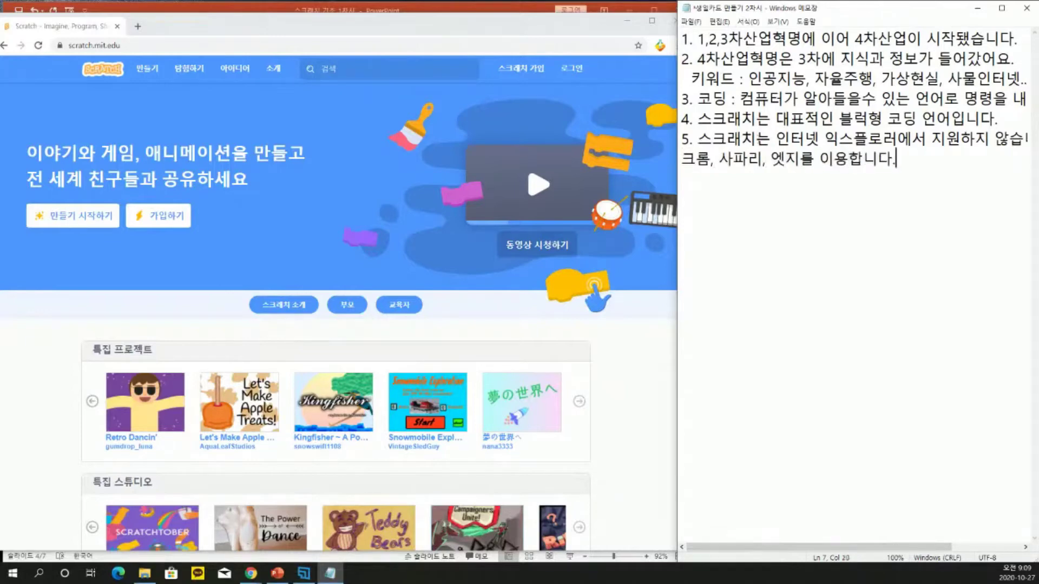
key(Return)
Start a new project on the Scratch site, then return to the Scratch home page
click(264, 32)
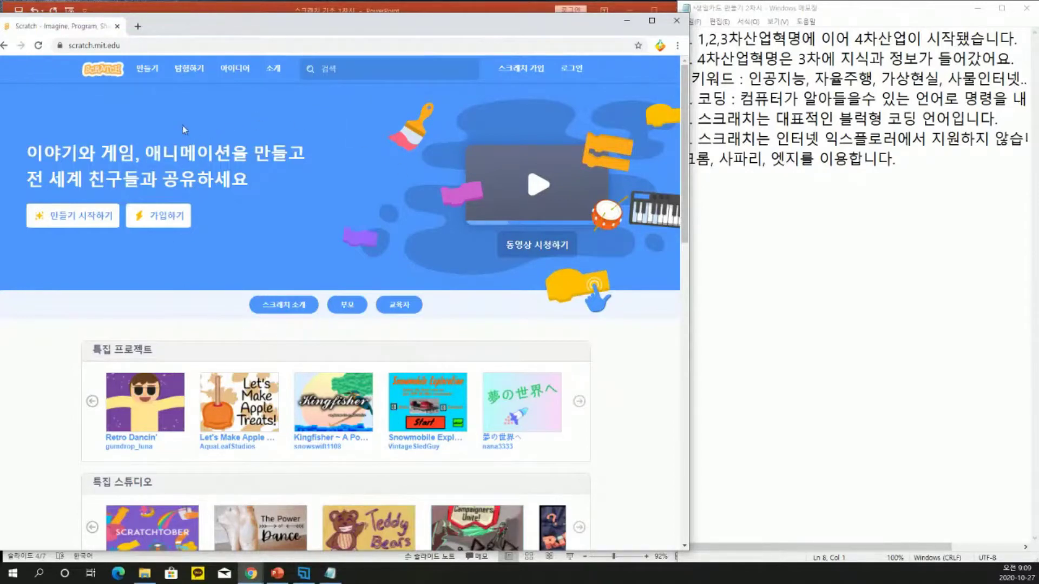
click(156, 70)
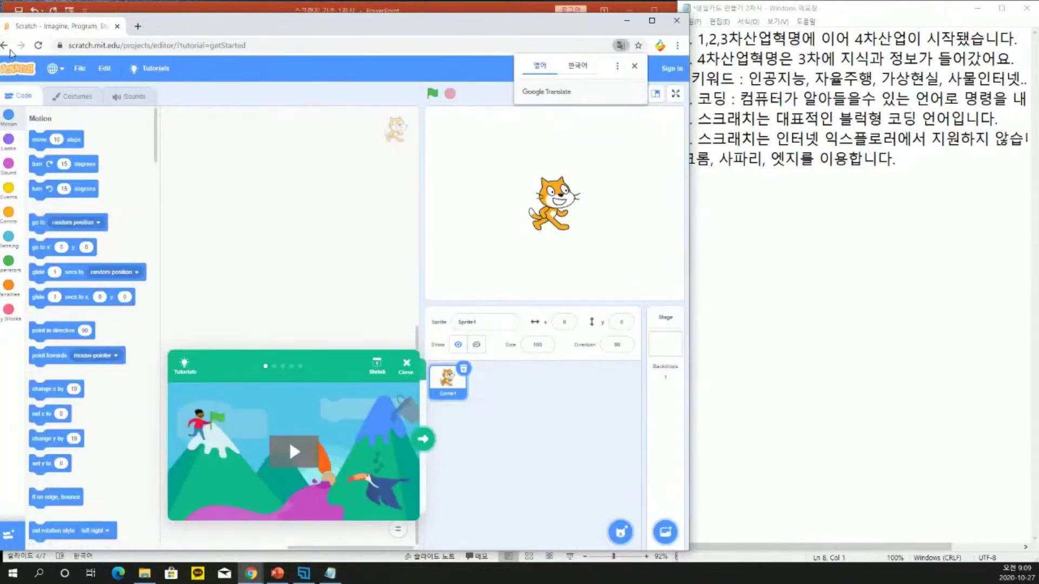
click(4, 45)
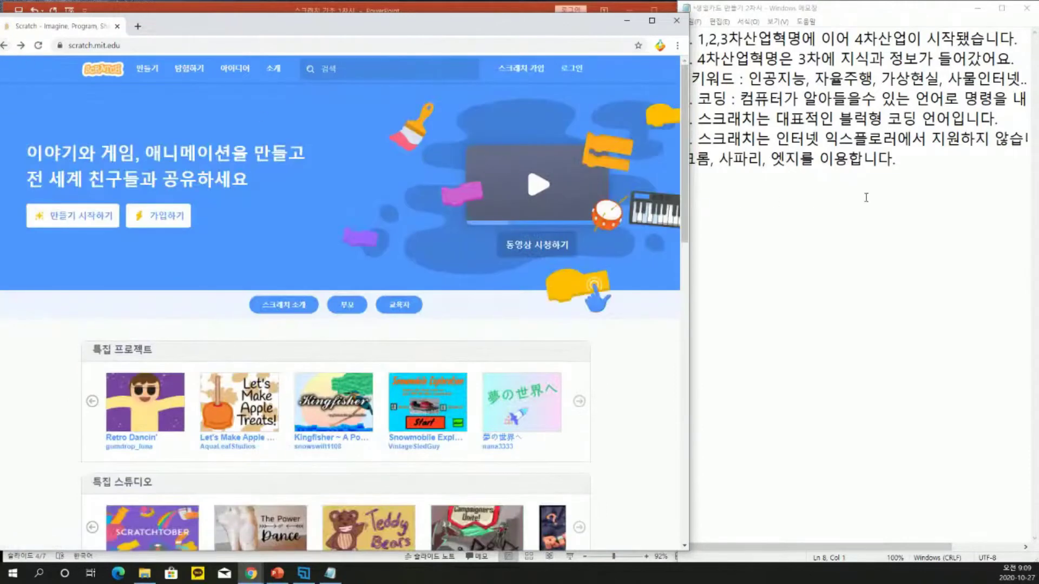
click(919, 164)
Add note 6 on online and offline versions, then the line '온라인 버전은 인터넷이 되어야합니다.'
key(ctrl+v)
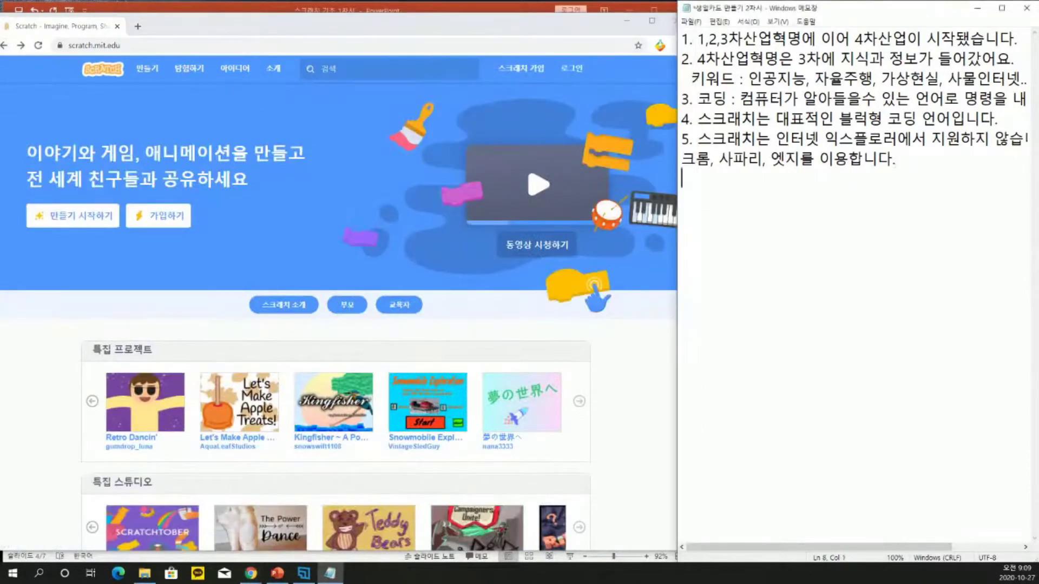
text(6. 스크)
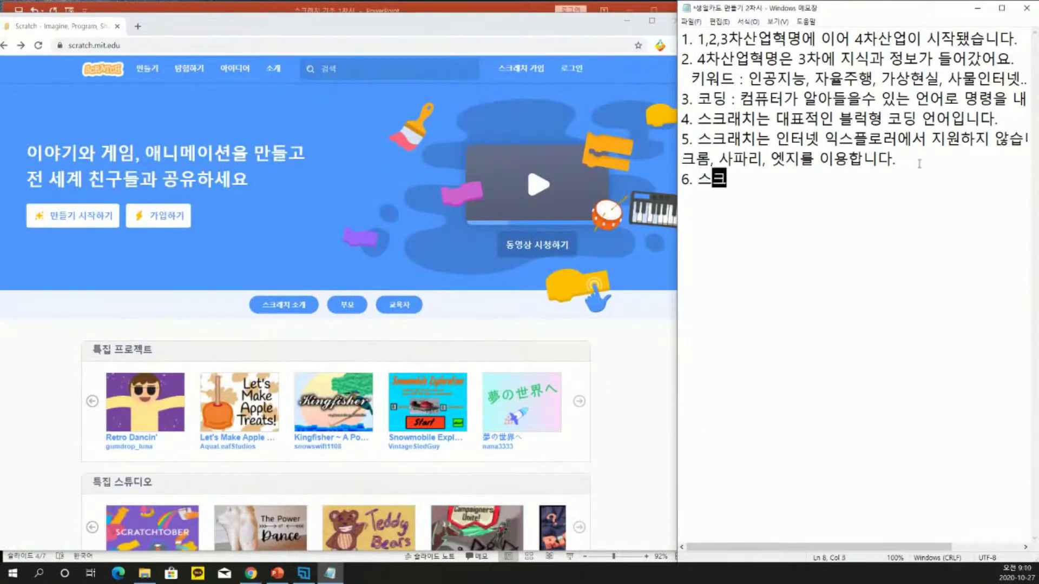
text(래치는 온라)
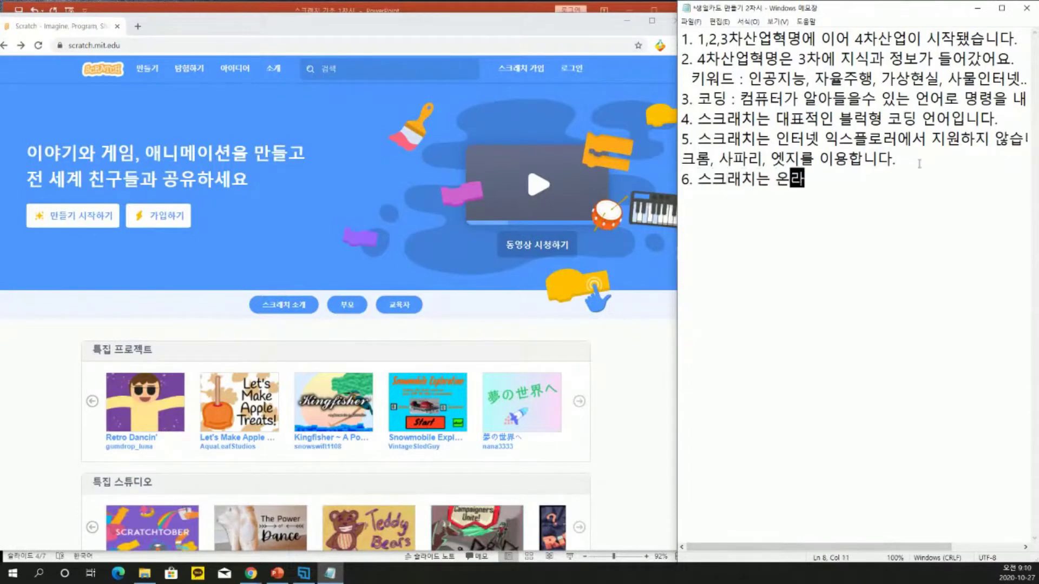
text(인, 오프라인 벚)
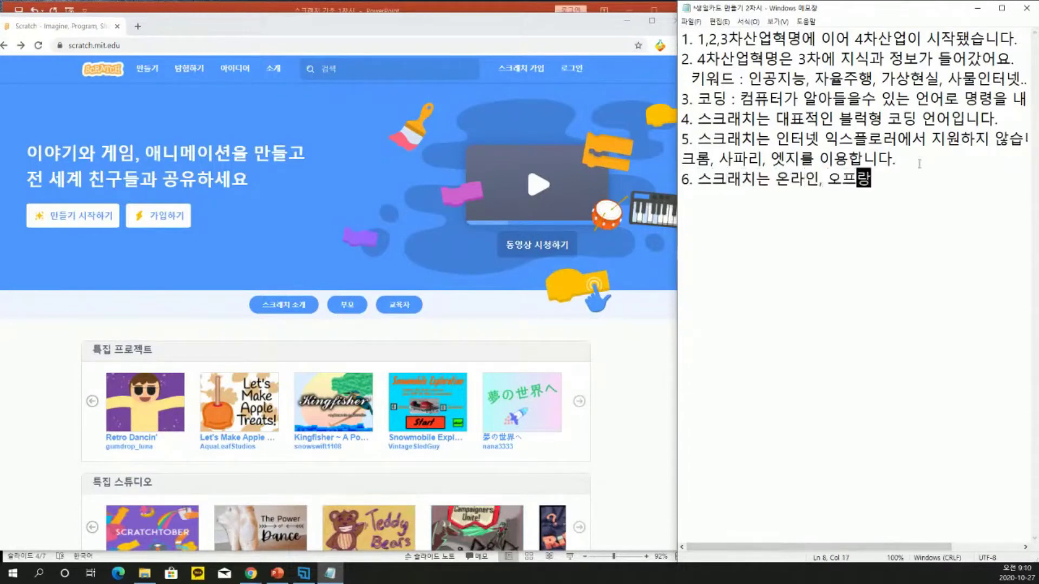
text(전이 있)
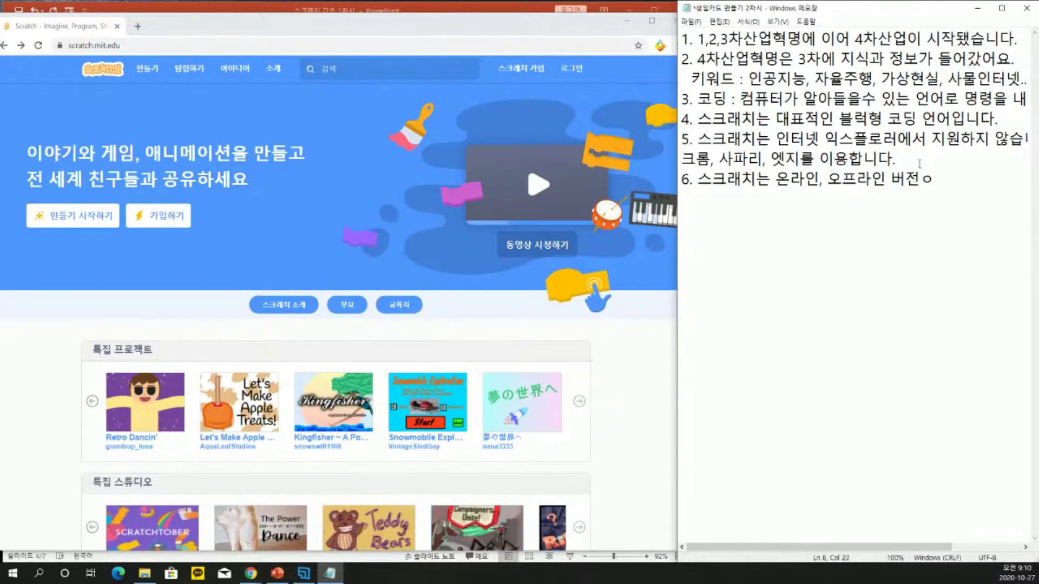
text(습니다)
key(Return)
text(온라인)
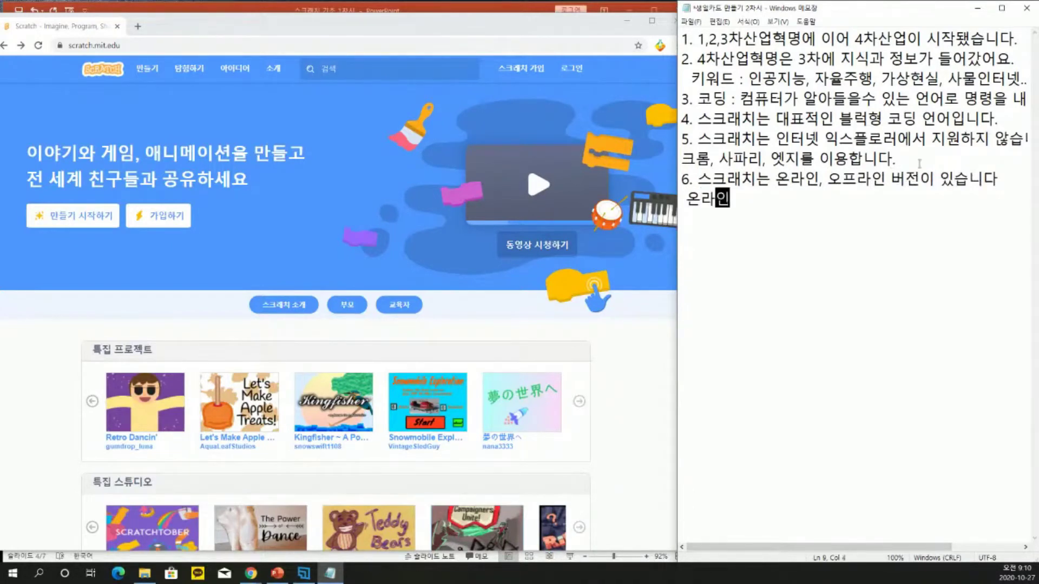
text( 버전은 )
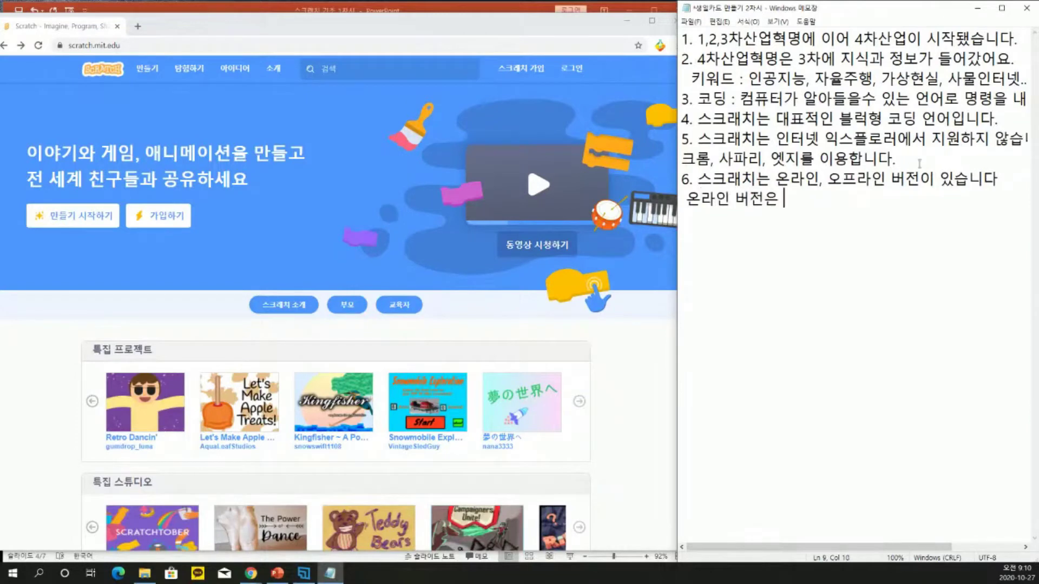
text(인터넷)
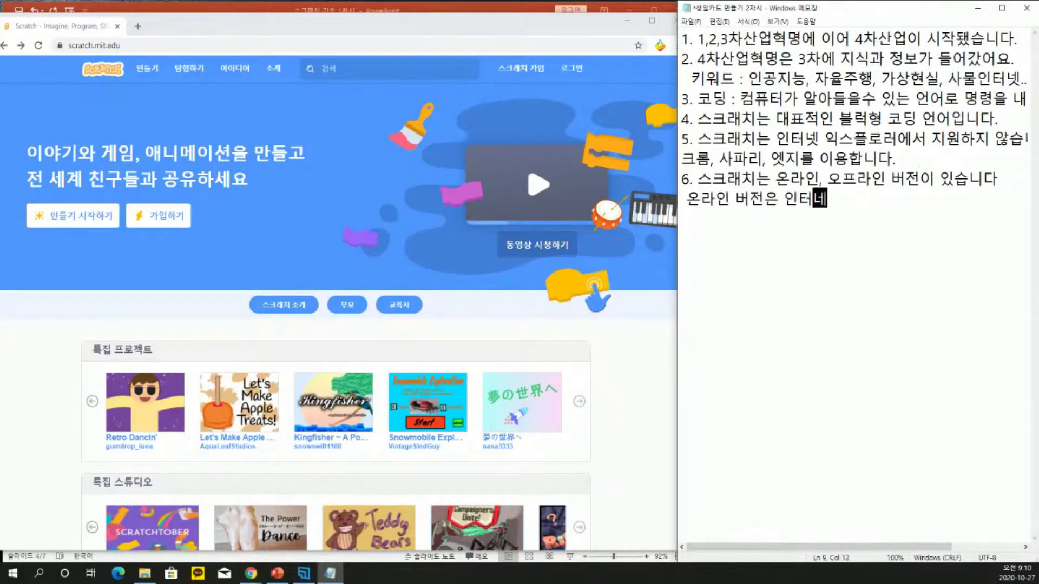
text(이 되)
text(어야합니다.)
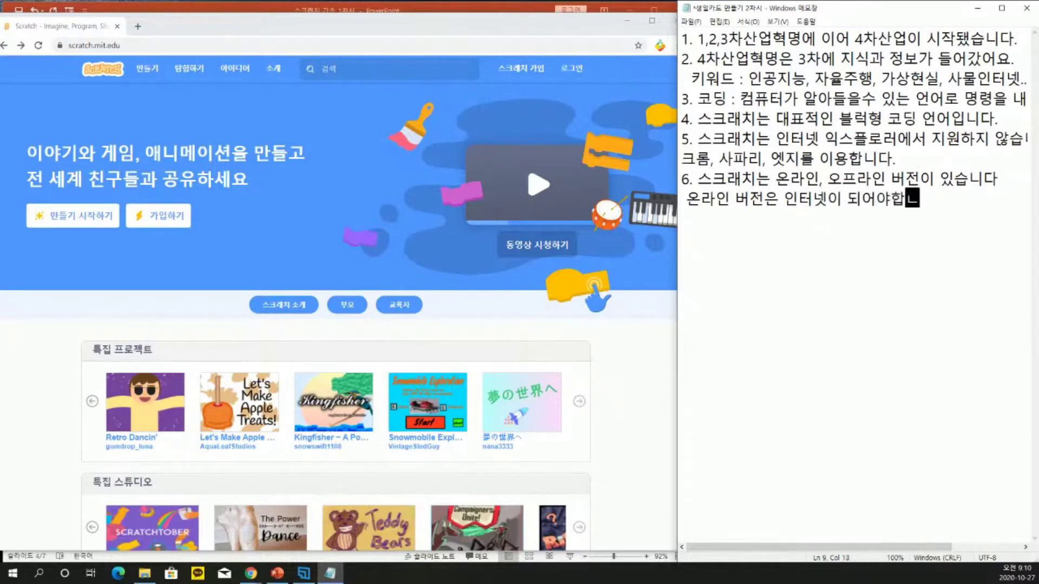
Add a line that signing up (회원가입) enables 탐험하기, then begin an '오프라인 버전' line
key(Return)
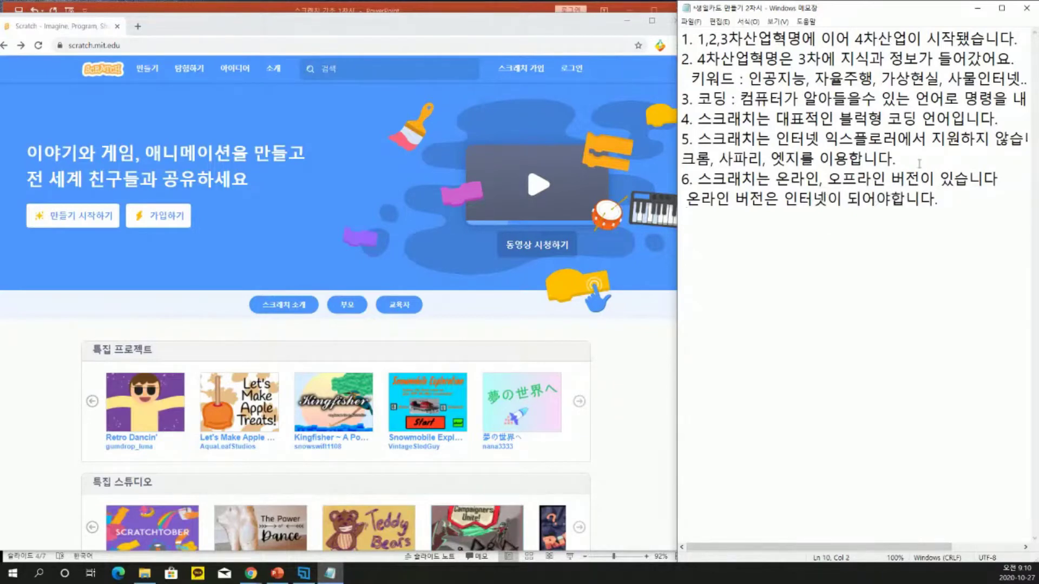
text(회원이)
key(BackSpace)
text(가입을 )
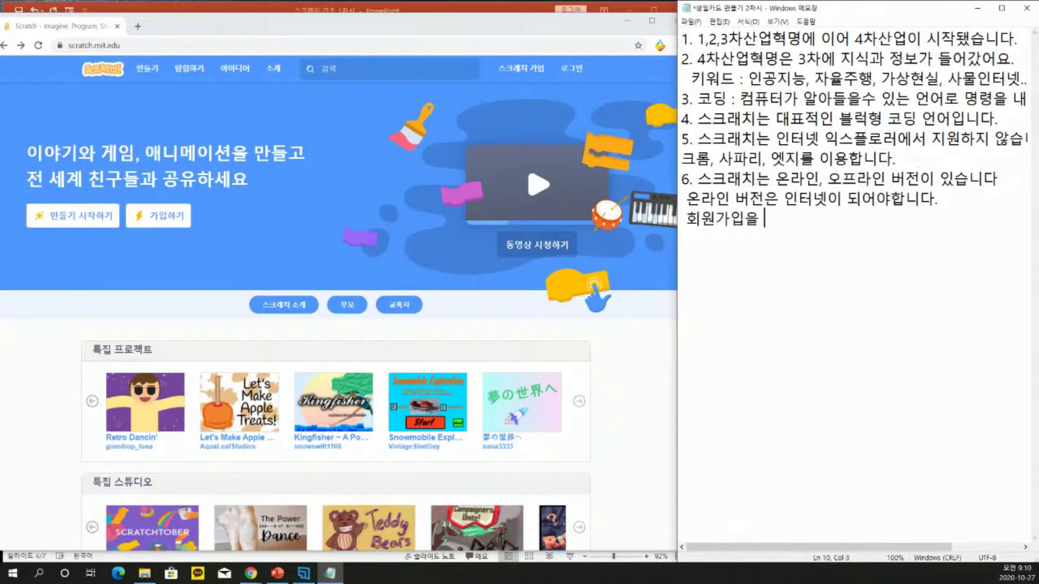
text(하면 탐험하기)
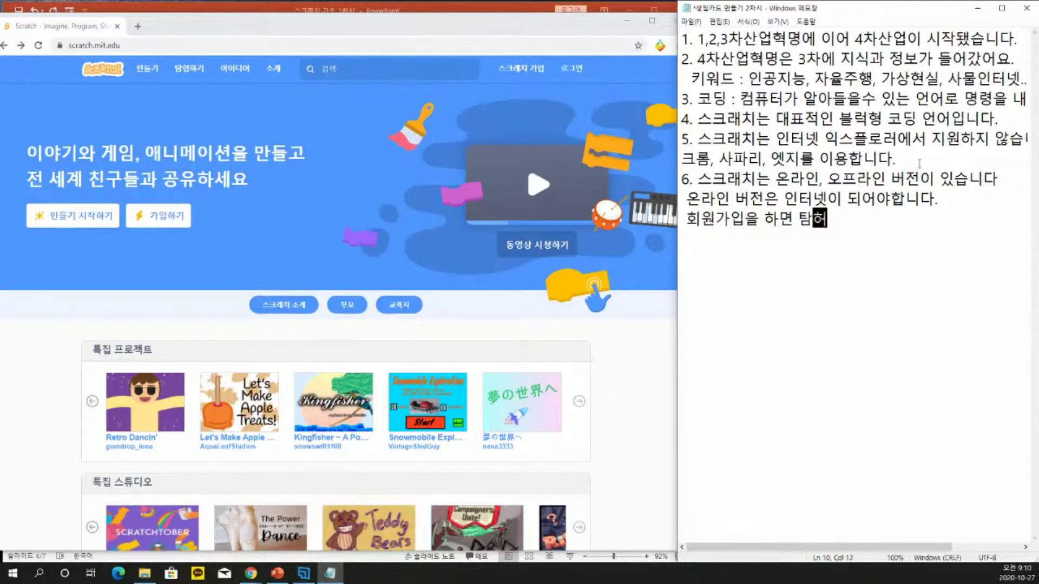
text( 등 )
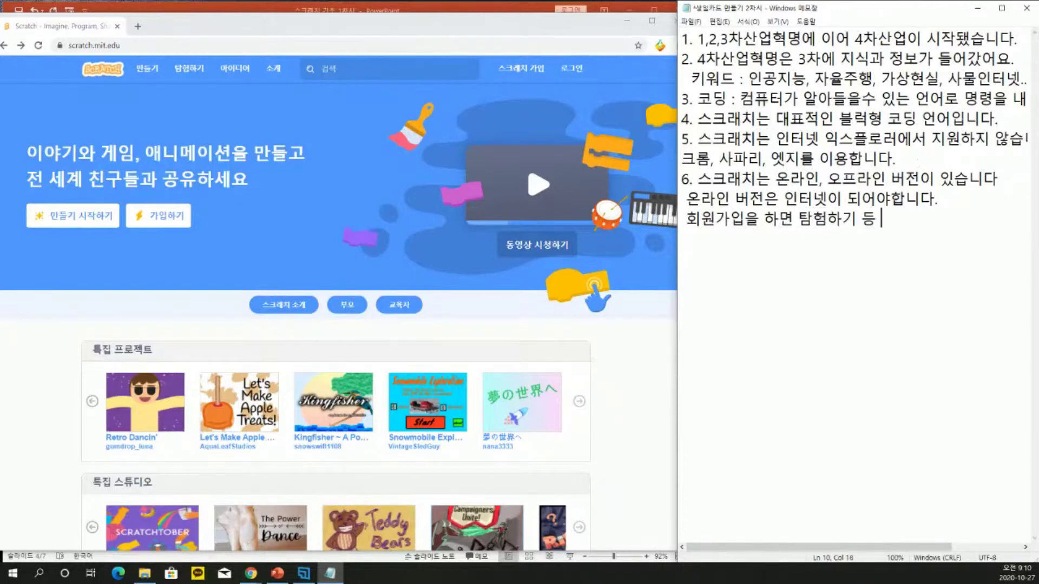
text(스프www)
key(BackSpace)
key(BackSpace)
key(BackSpace)
key(BackSpace)
key(BackSpace)
key(BackSpace)
key(BackSpace)
key(Return)
text(옵)
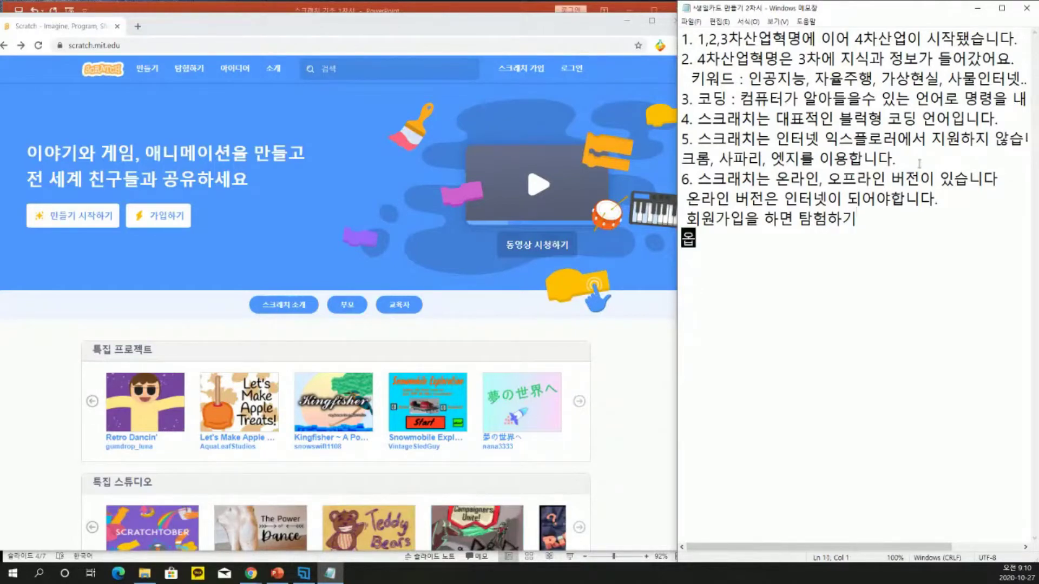
text(프라인 버전)
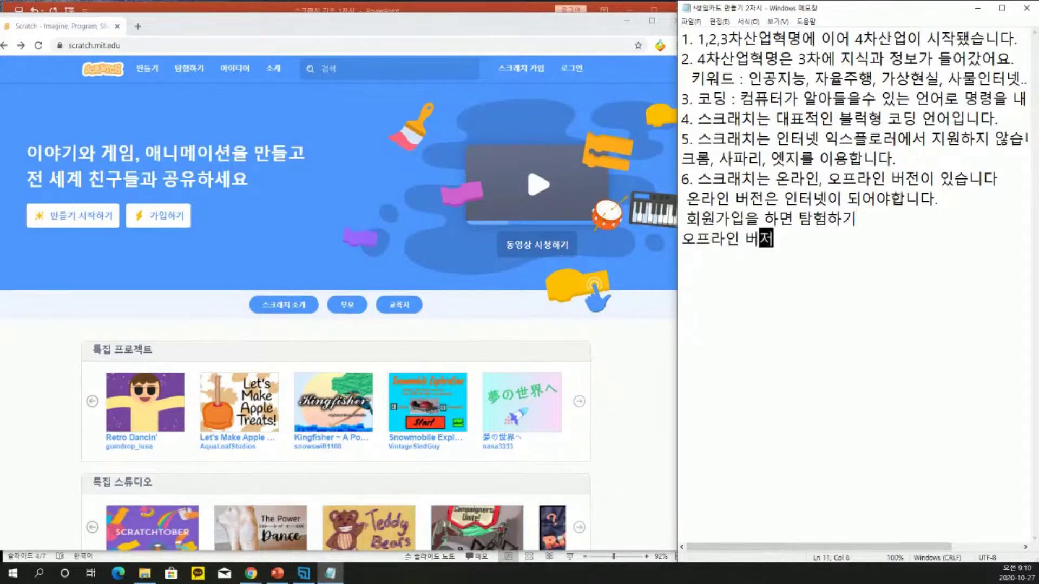
text( 스)
key(BackSpace)
From the footer's 다운로드 page, select Windows and download Scratch 3.17.1 Setup.exe via 바로 다운로드
click(361, 91)
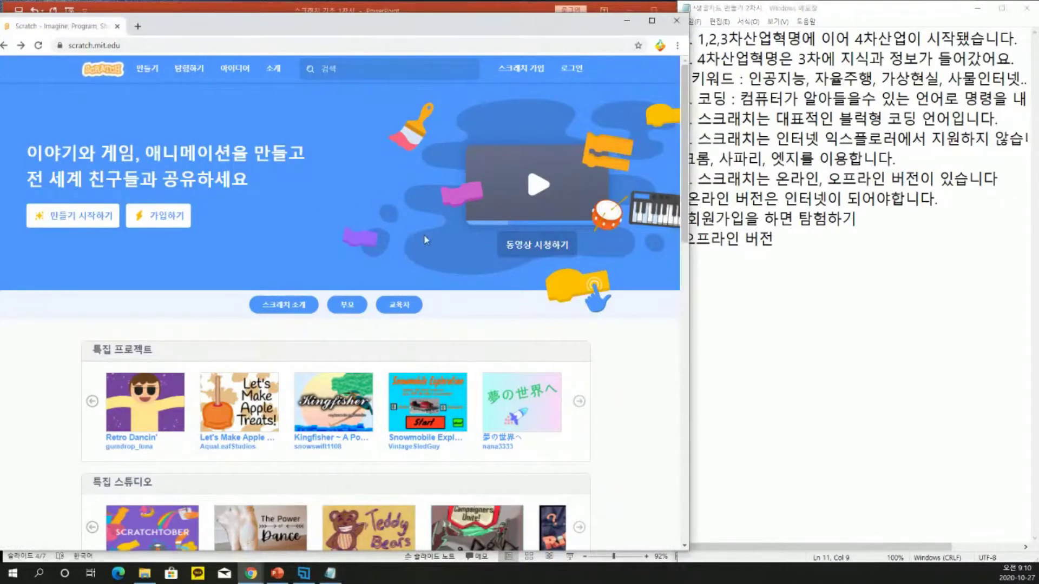
scroll(427, 240, down, 9)
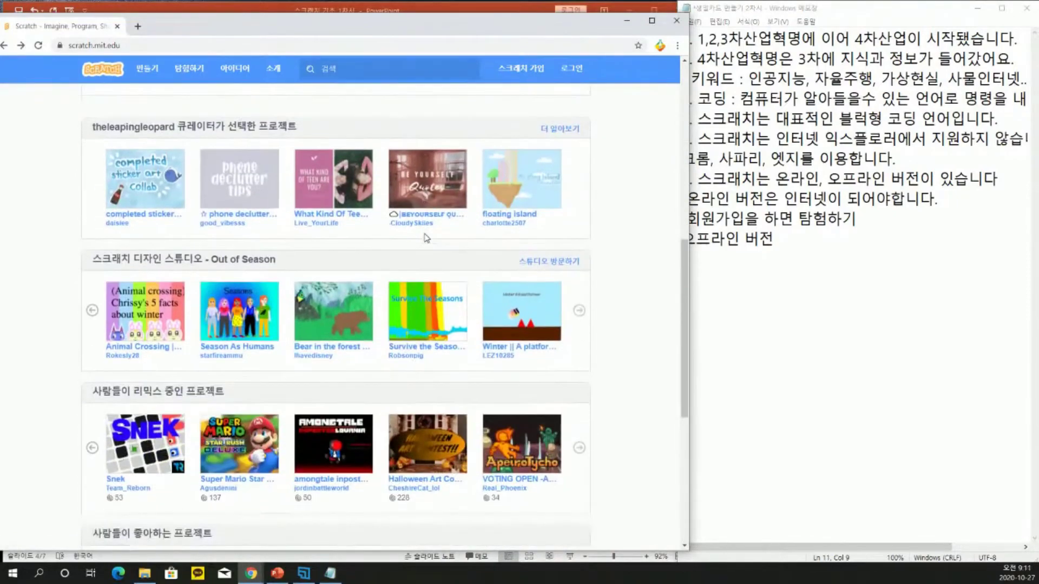
scroll(426, 240, down, 6)
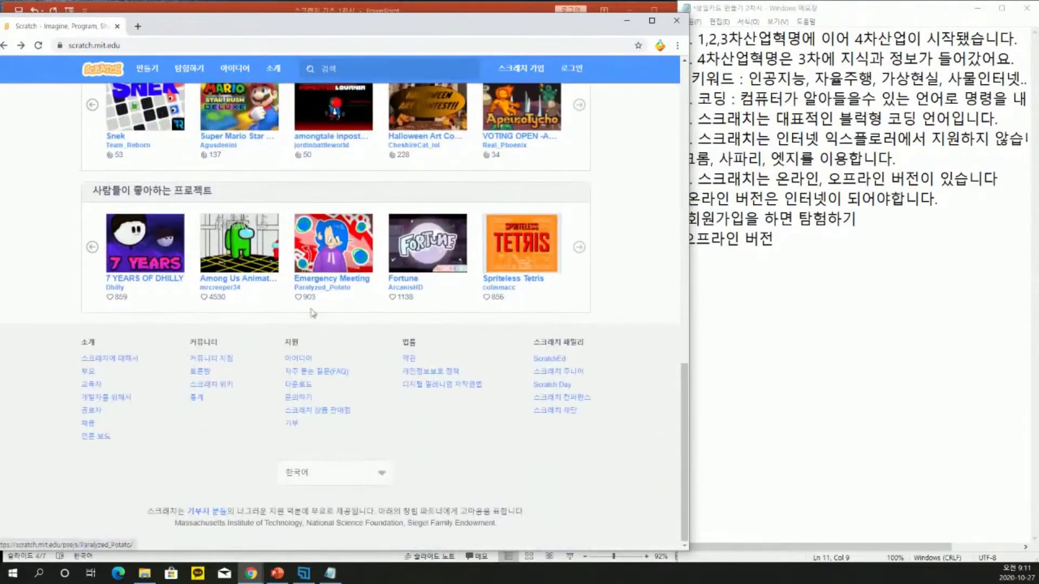
click(302, 384)
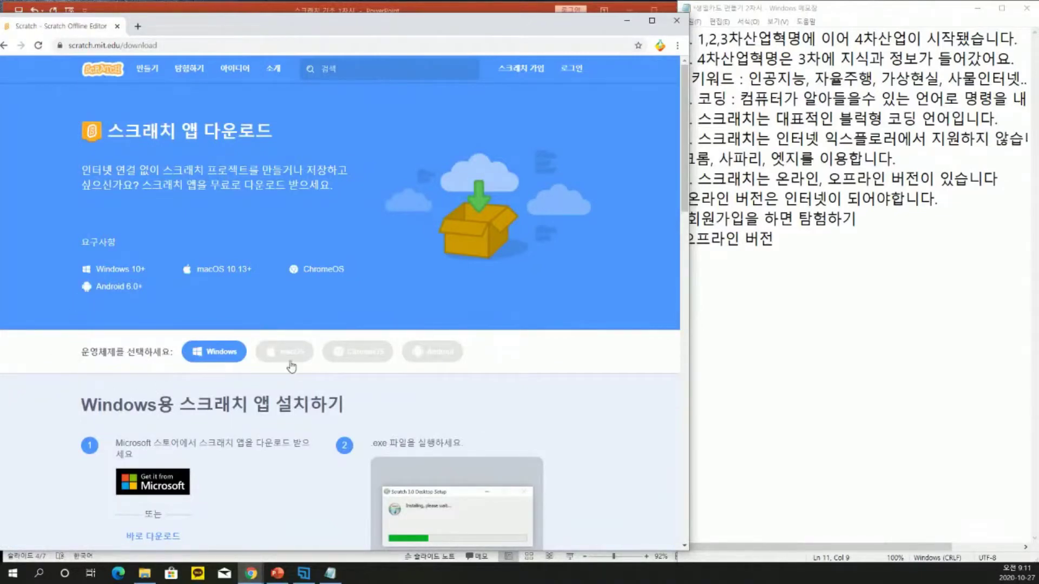
click(290, 362)
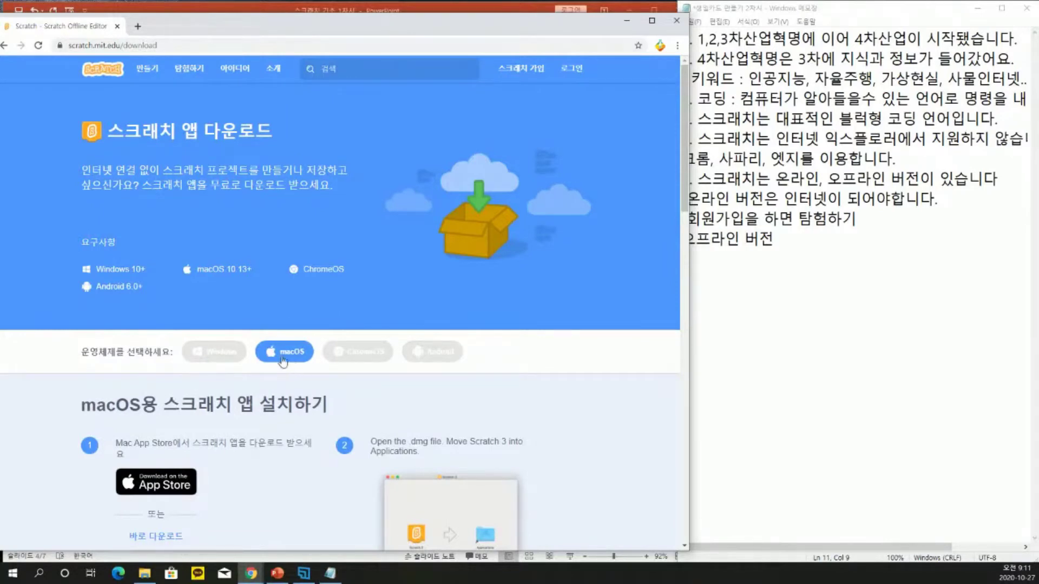
click(222, 359)
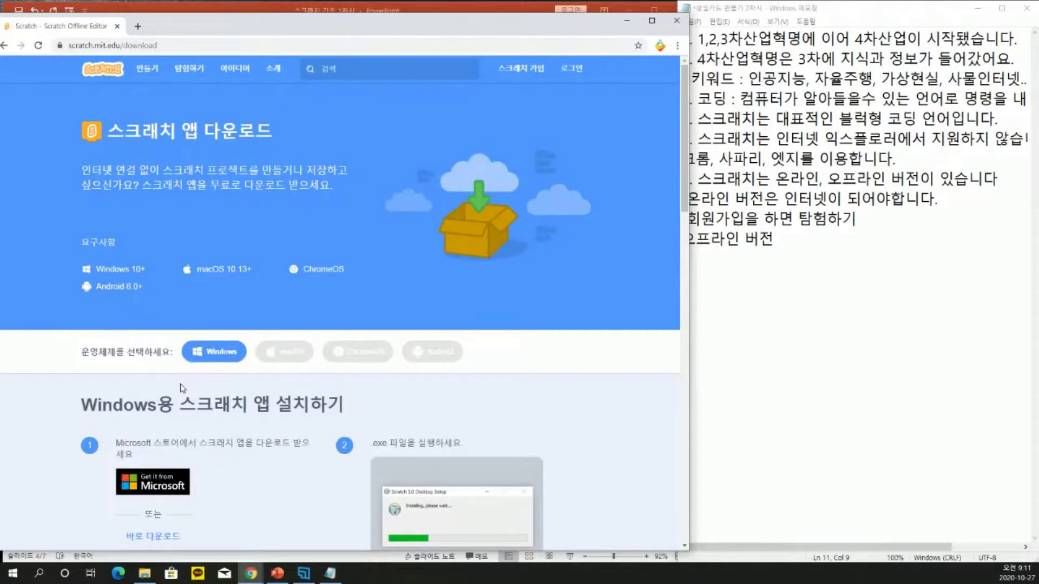
scroll(182, 388, down, 2)
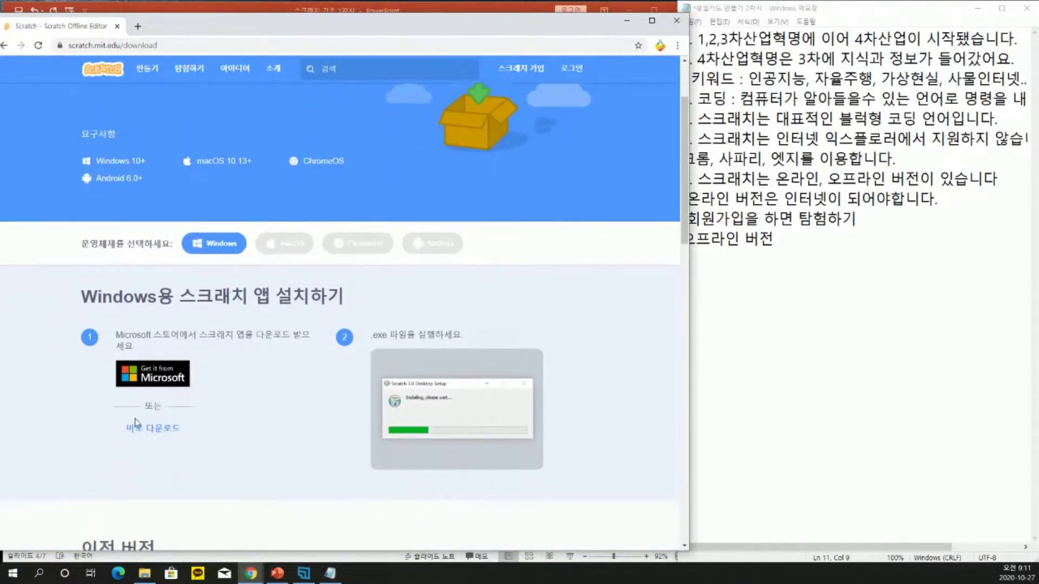
click(147, 431)
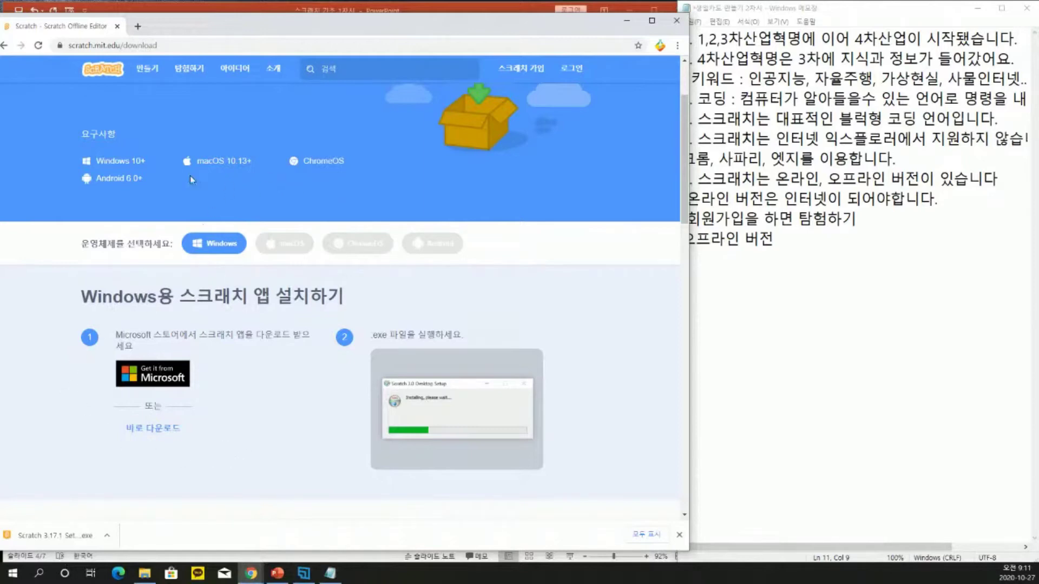
scroll(450, 257, up, 2)
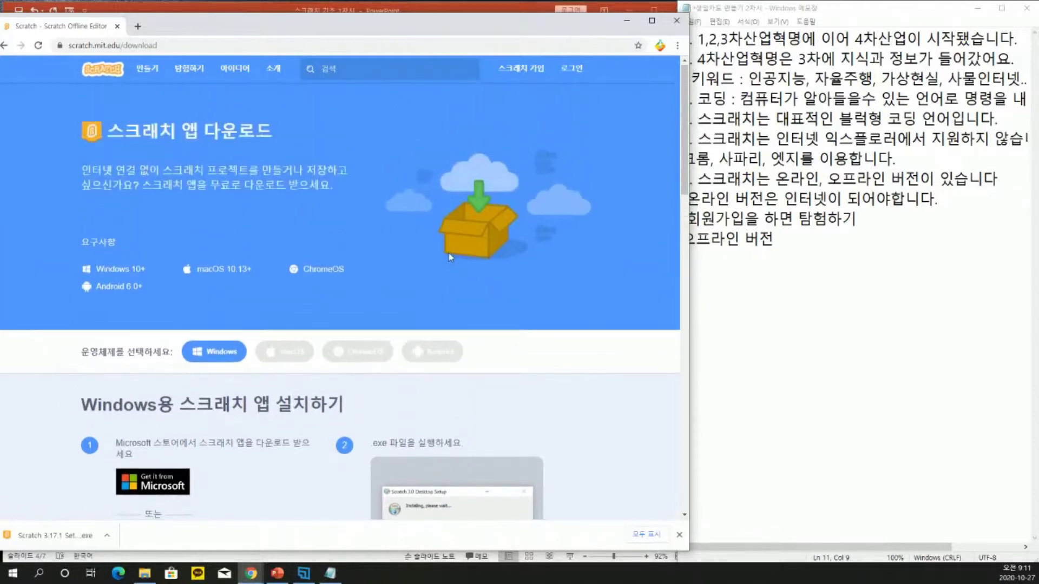
On 탐험하기, filter by 애니메이션, 예술 and 게임, then open the panda Games project
click(189, 69)
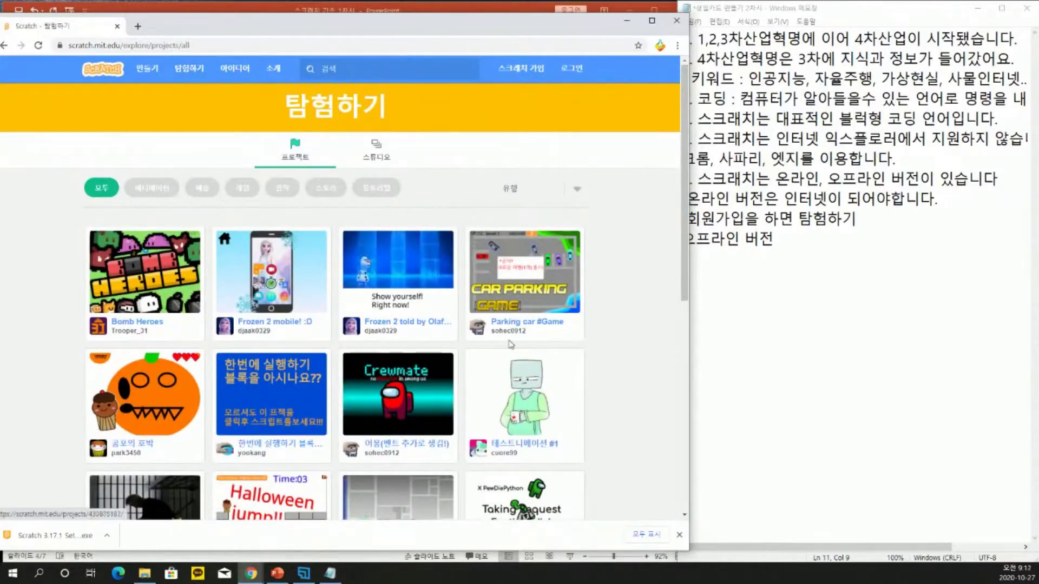
drag(683, 256, 686, 335)
scroll(628, 309, up, 2)
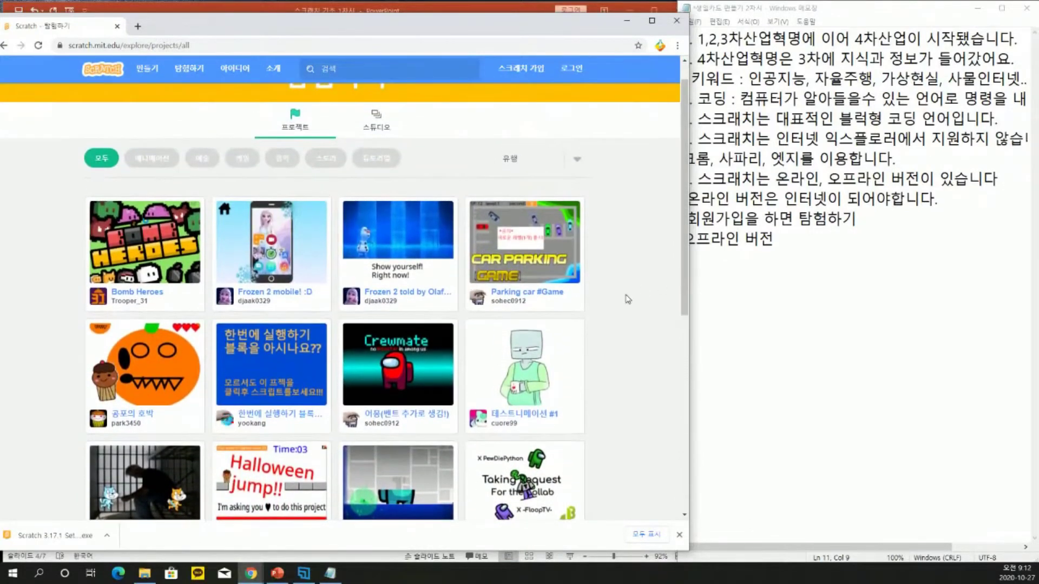
click(154, 159)
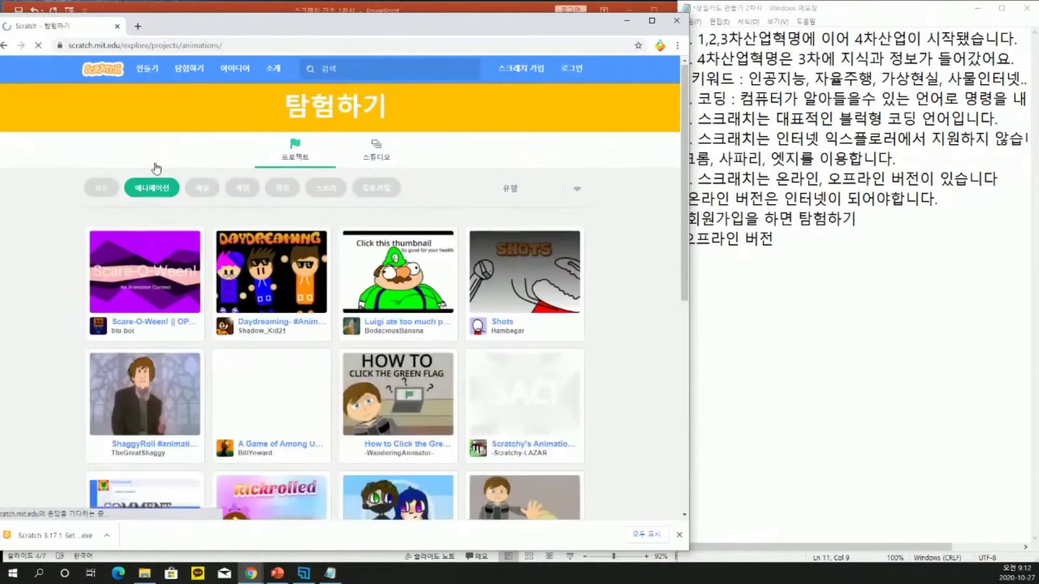
click(204, 187)
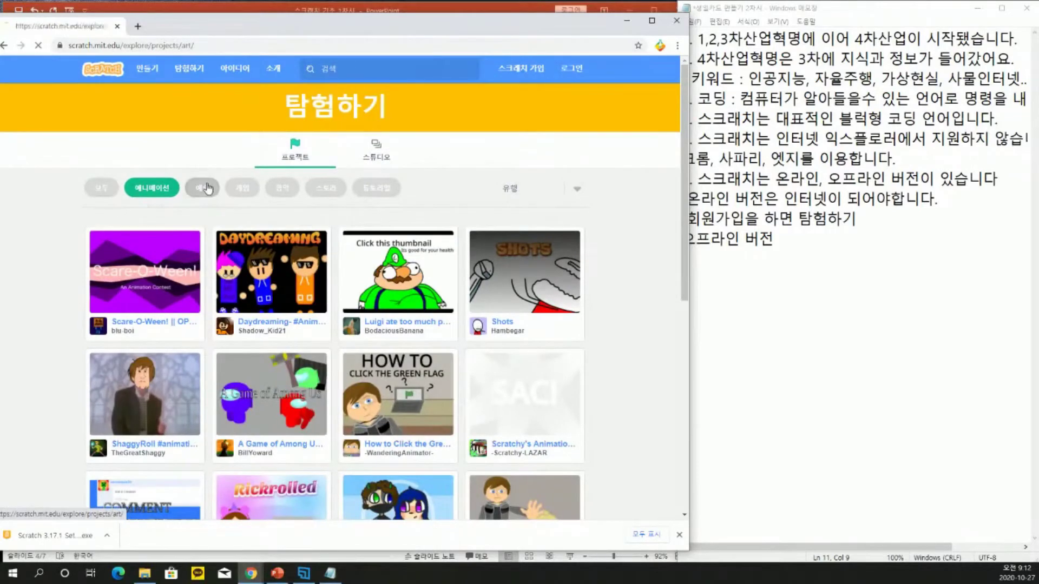
click(245, 189)
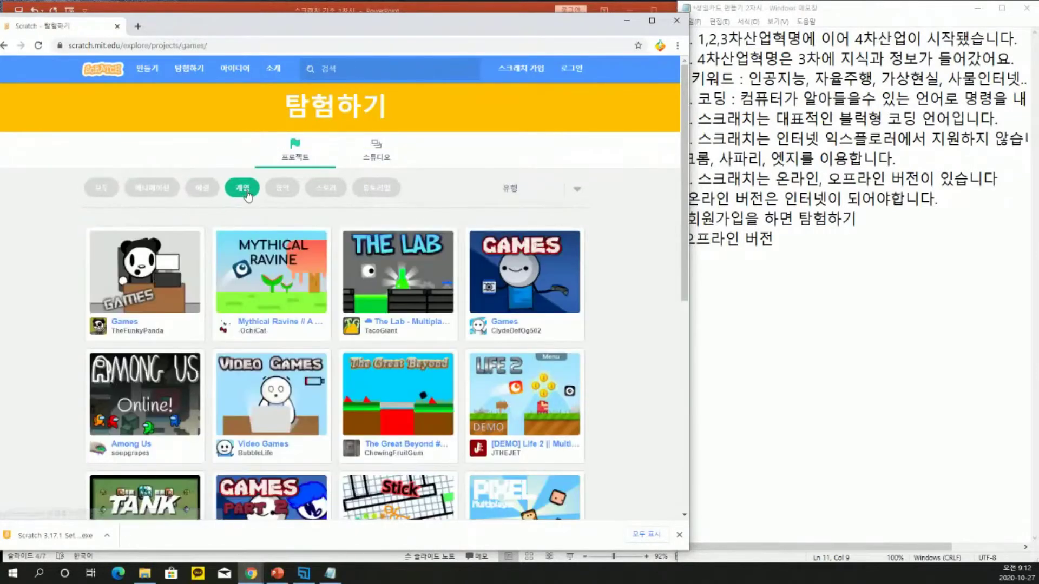
click(182, 286)
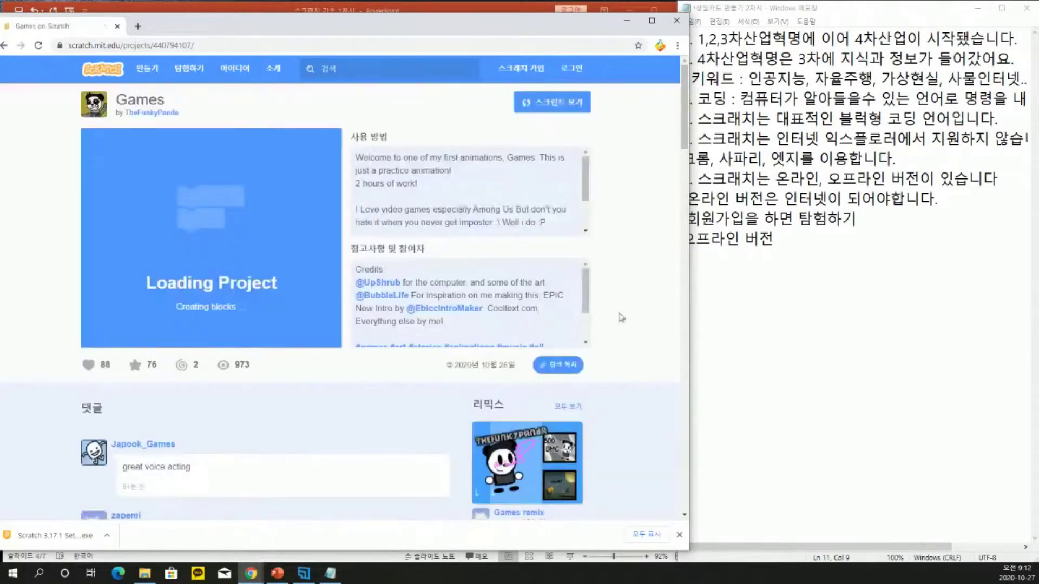
See inside the Games project, go back, and show the downloaded Scratch 3.17.1 Setup in its folder
click(585, 110)
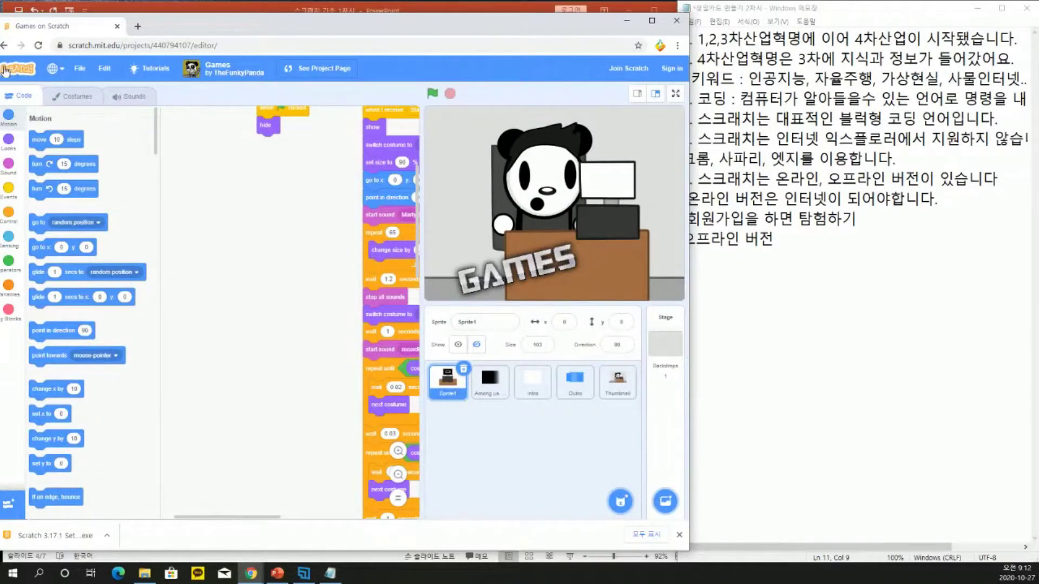
click(7, 46)
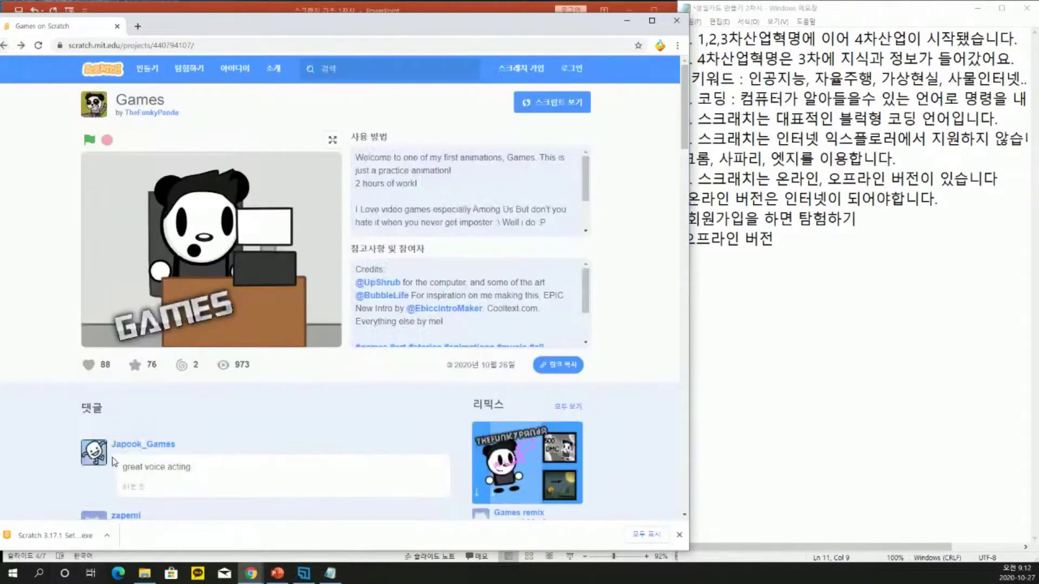
click(107, 538)
click(130, 499)
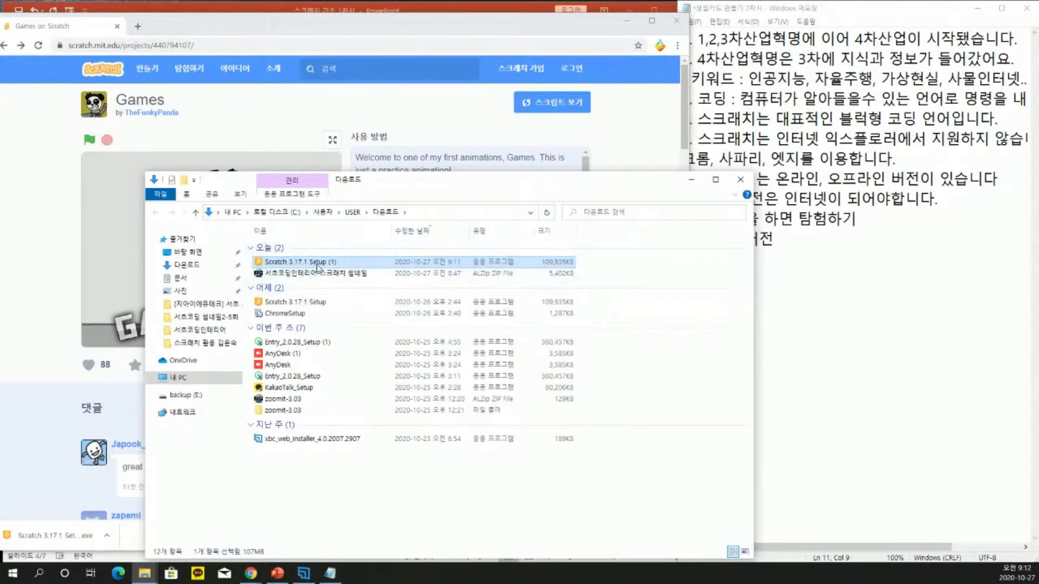
Run Scratch 3.17.1 Setup and start installing it for all users of this computer
double_click(318, 268)
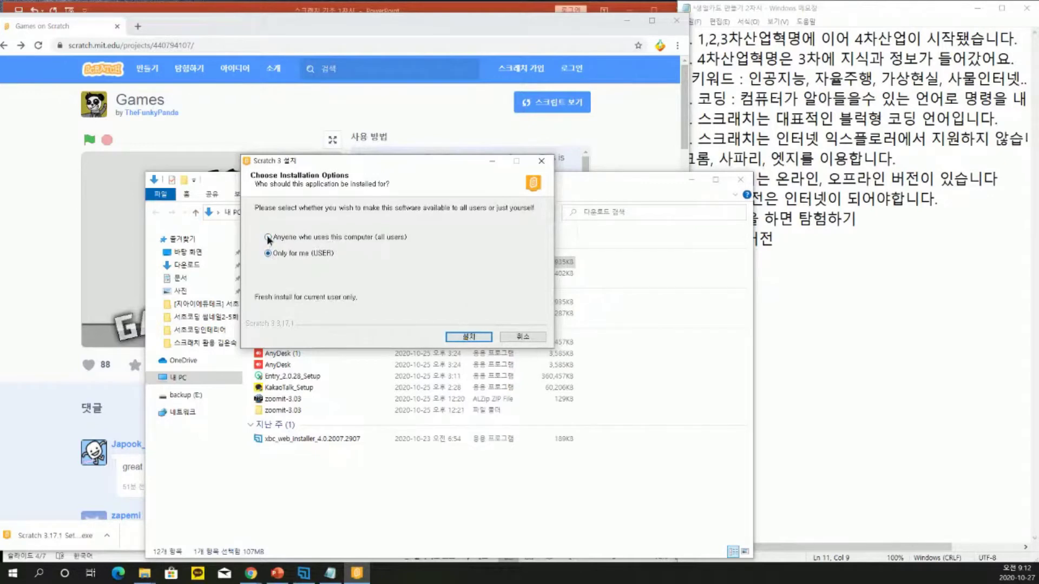
click(268, 253)
click(268, 237)
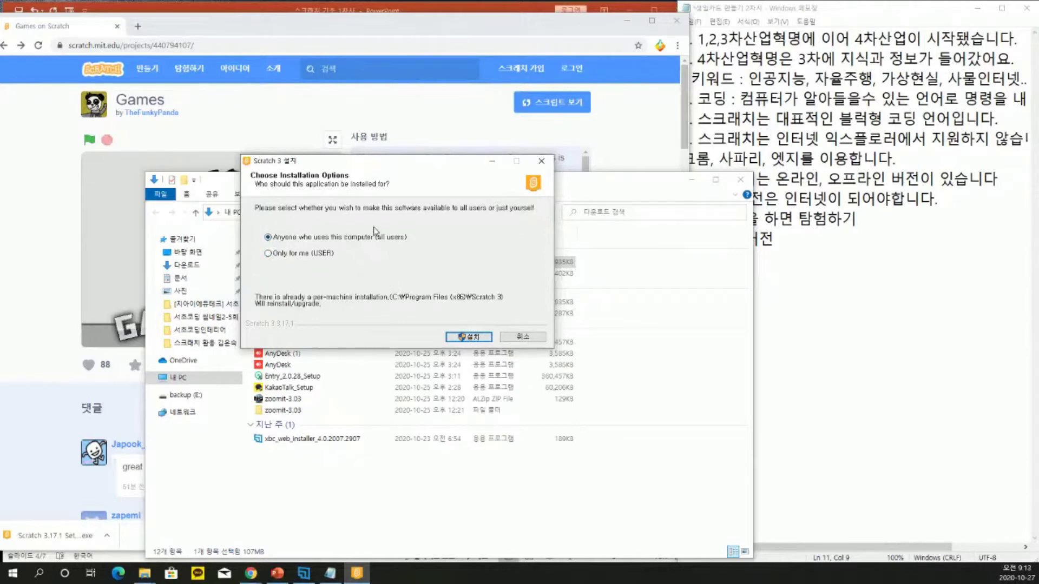
click(269, 255)
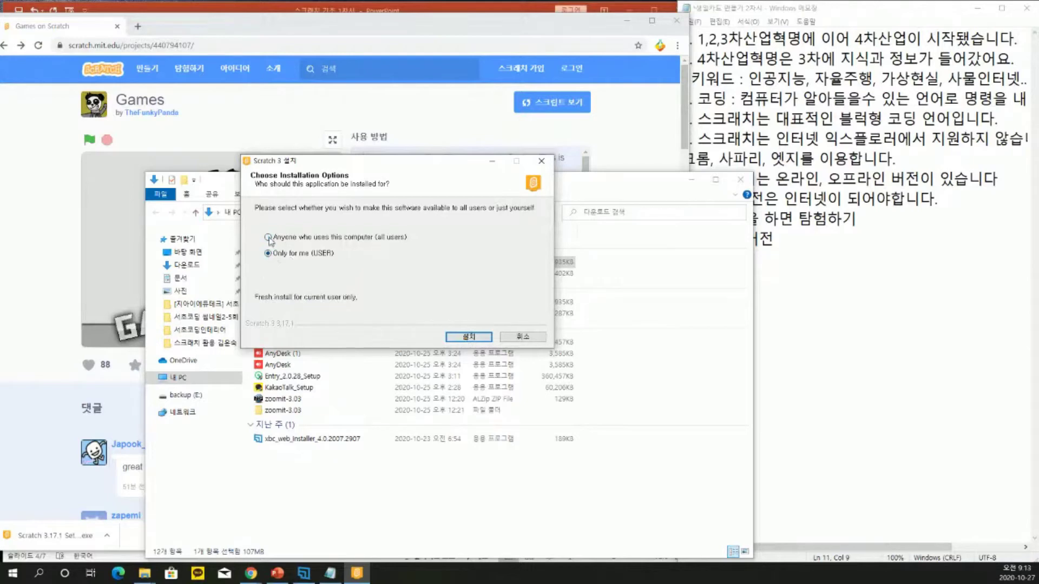
click(268, 237)
click(484, 334)
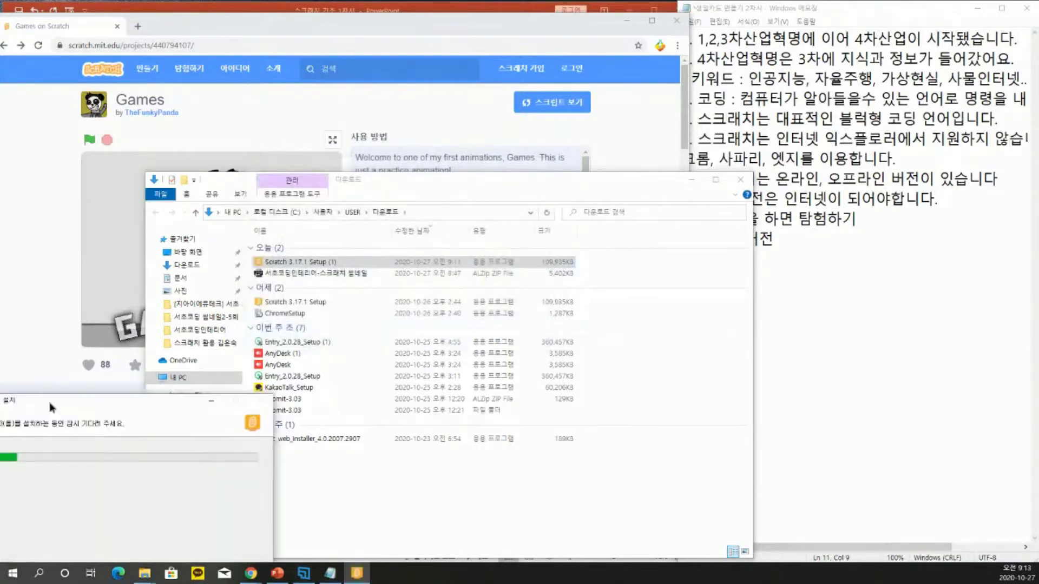
Finish the installer with 'Scratch 3 실행하기' checked and move the new editor window to the top-left
drag(305, 231, 308, 190)
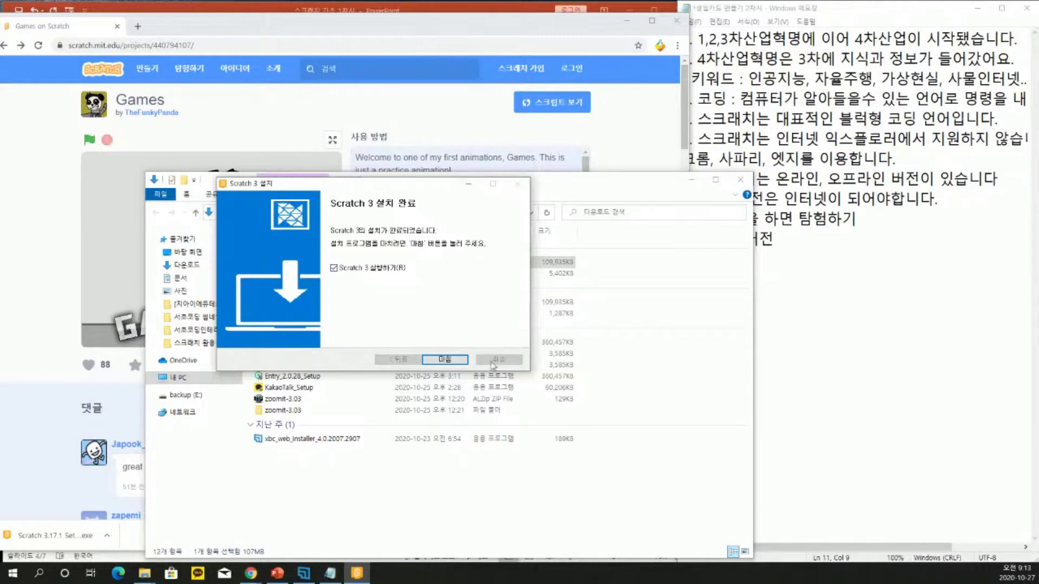
click(445, 360)
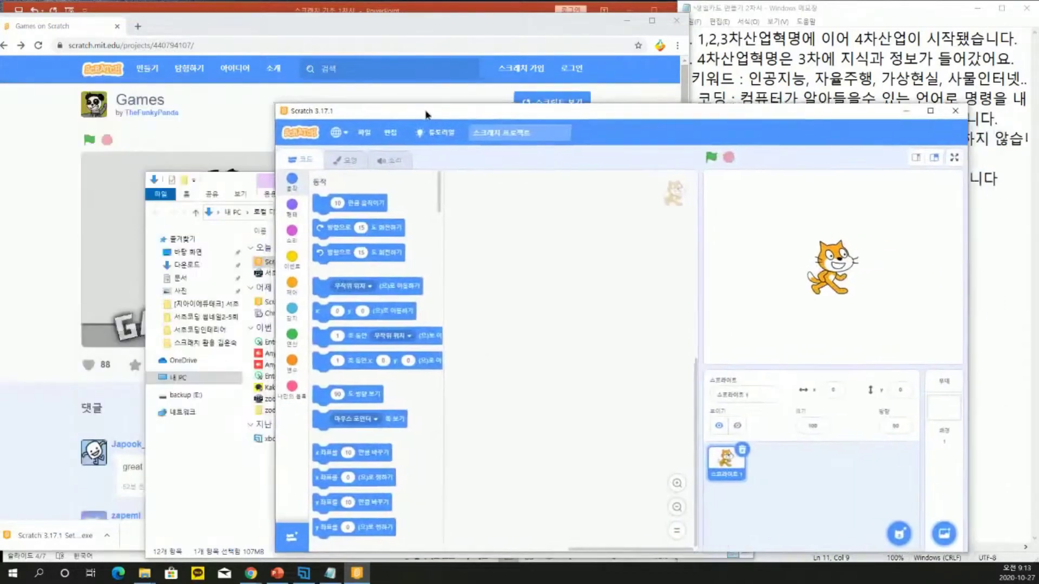
drag(430, 129, 151, 19)
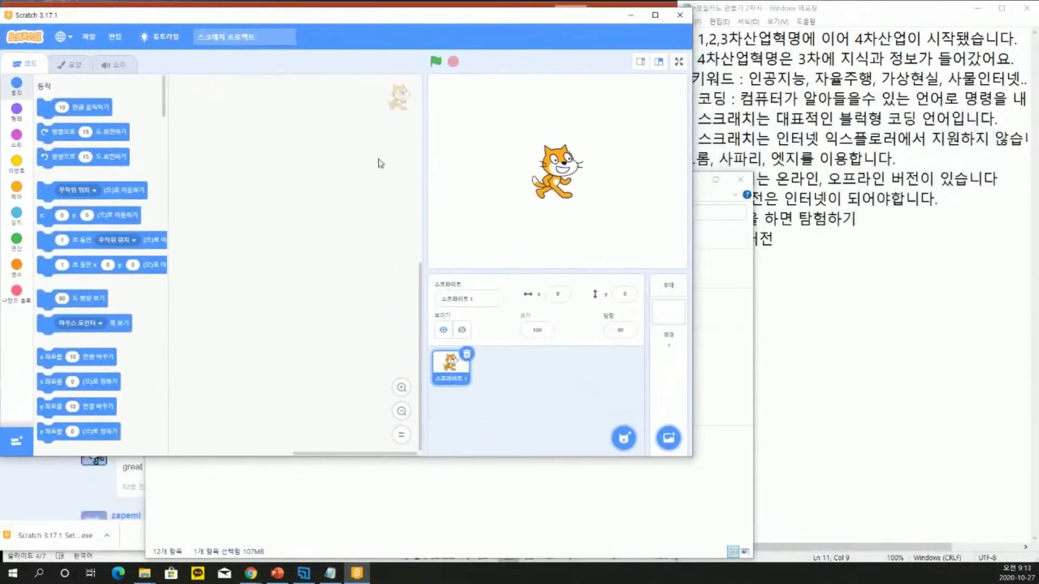
Close the Downloads folder and the Games browser window, resizing the Scratch editor beside the notes
click(719, 367)
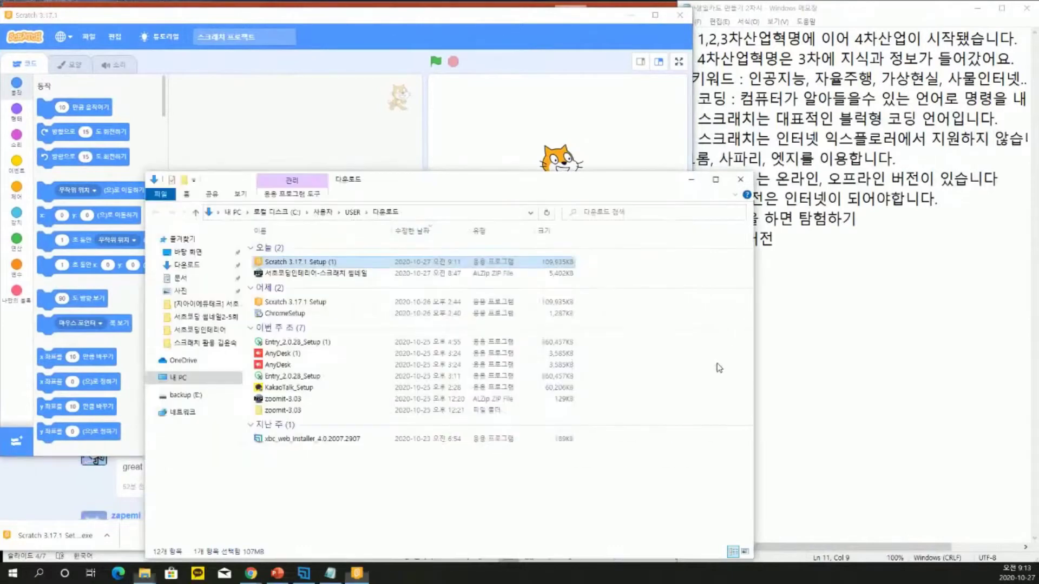
click(692, 180)
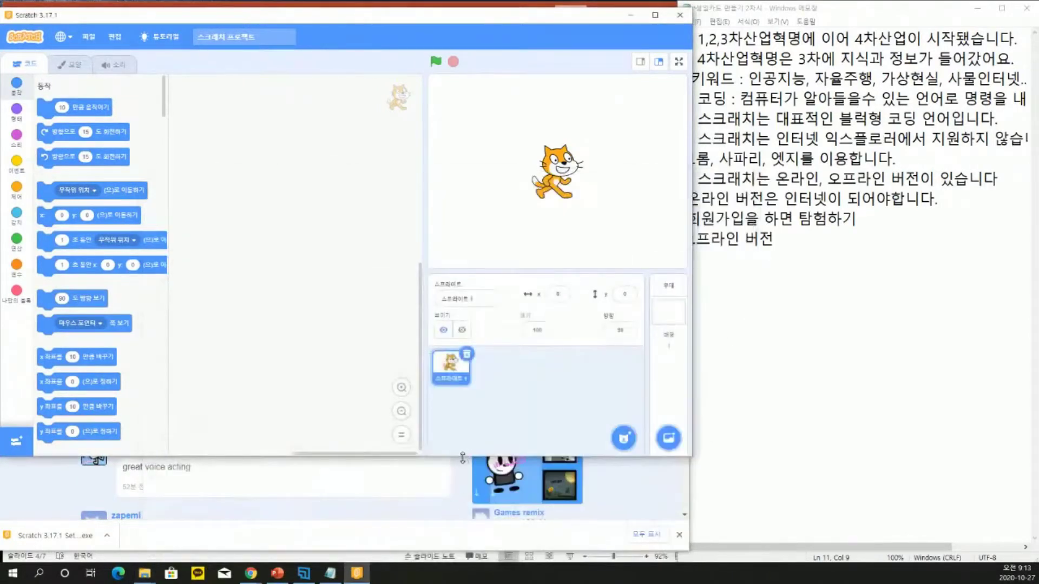
drag(461, 460, 468, 571)
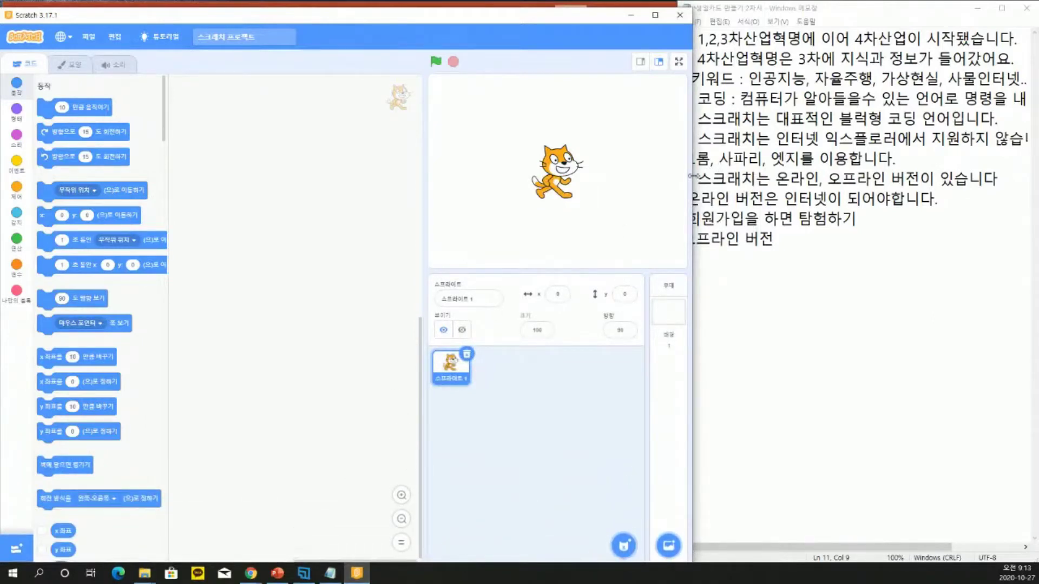
drag(691, 176, 680, 169)
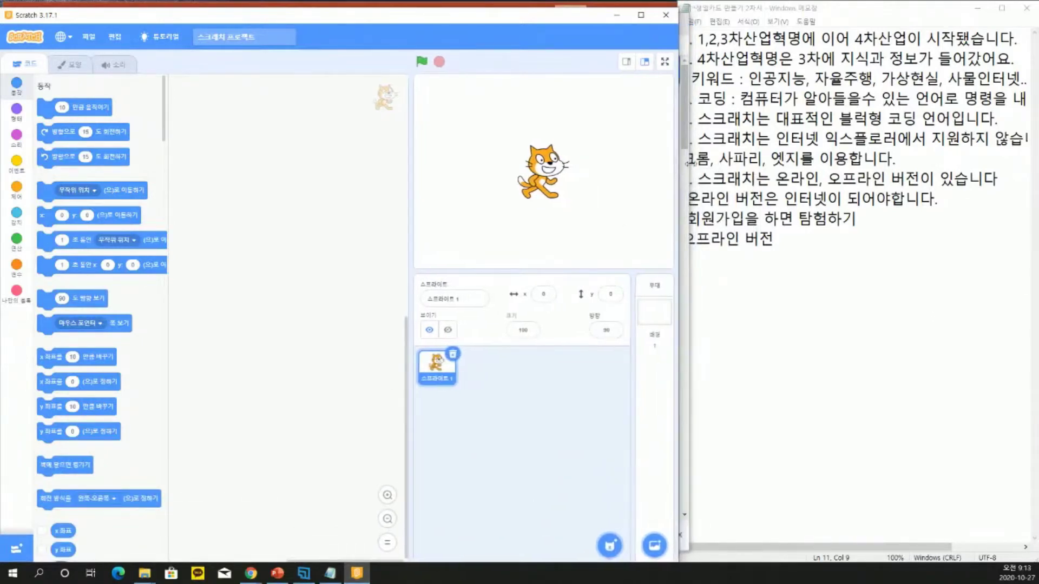
key(alt+Tab)
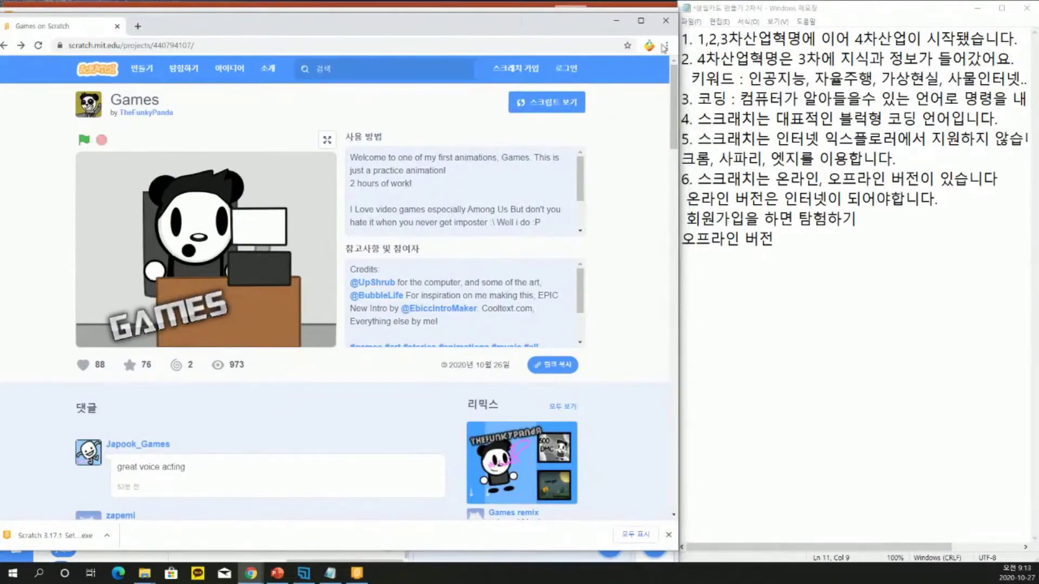
click(666, 21)
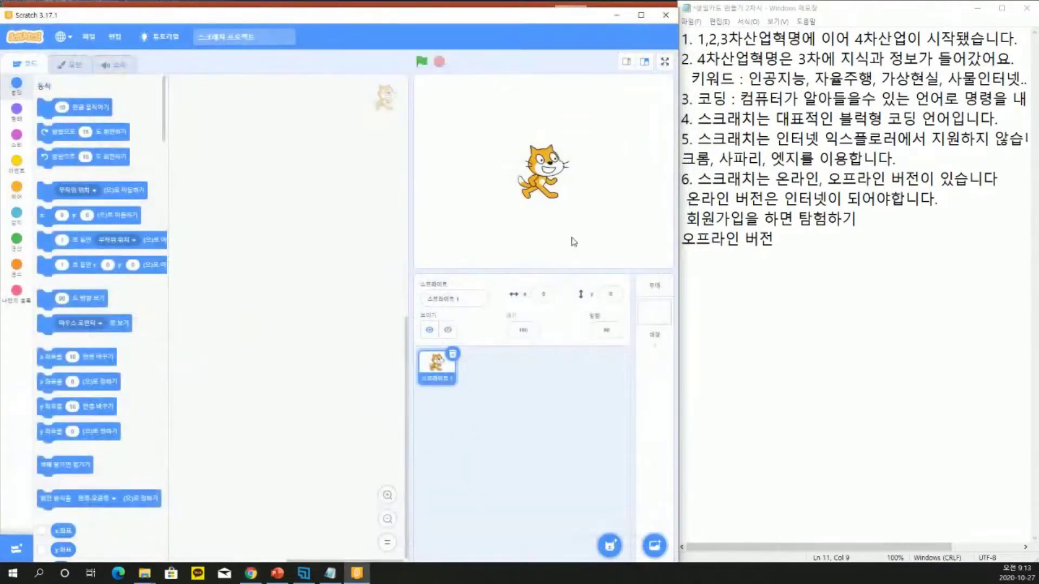
Continue the offline line with '- 운영체제따라 다운로드를 받습니다.' and add a '설치하기' line
double_click(289, 8)
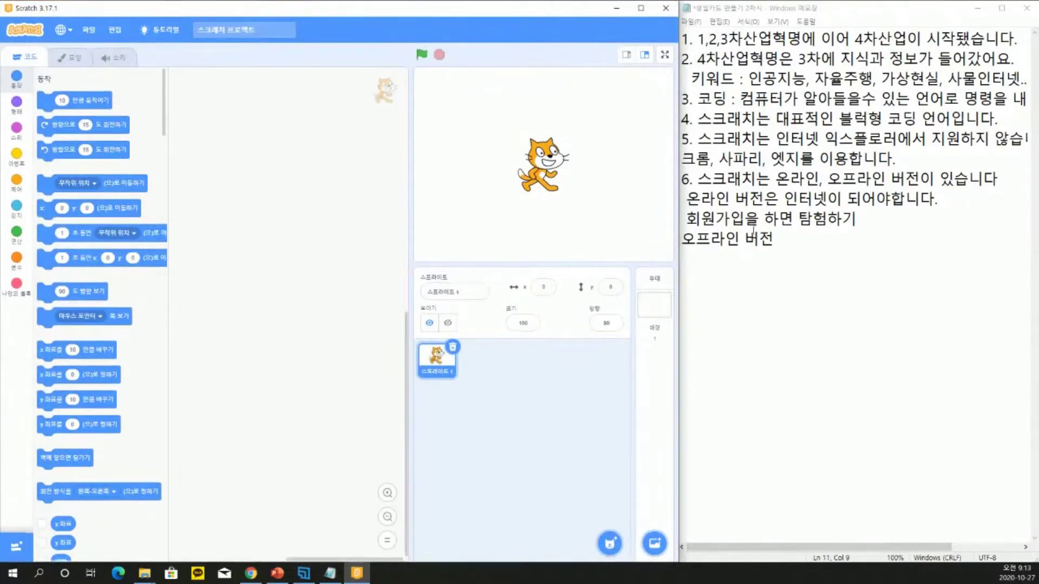
click(800, 239)
text(-)
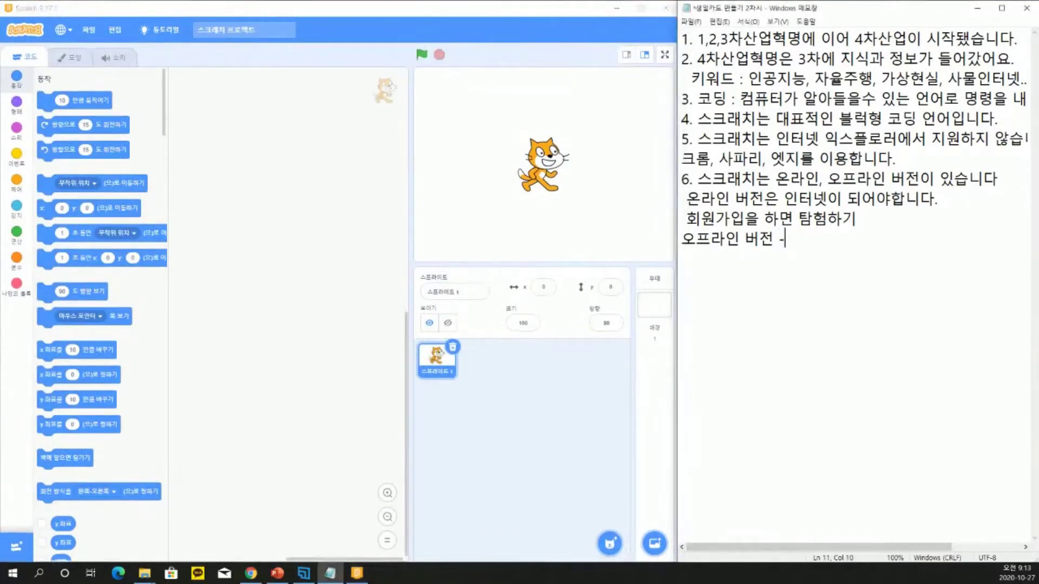
text( 윤영체)
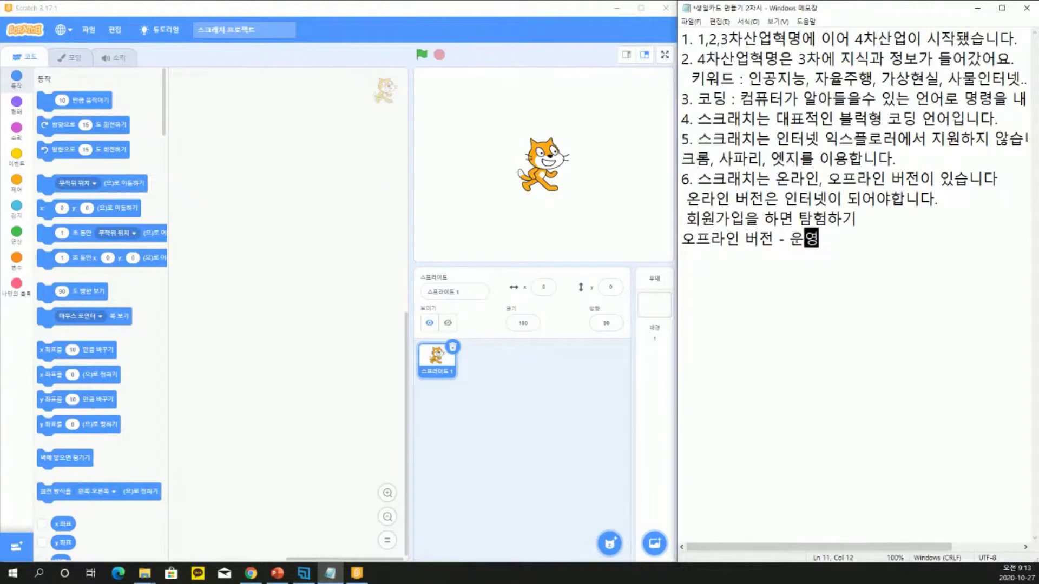
text(제별로)
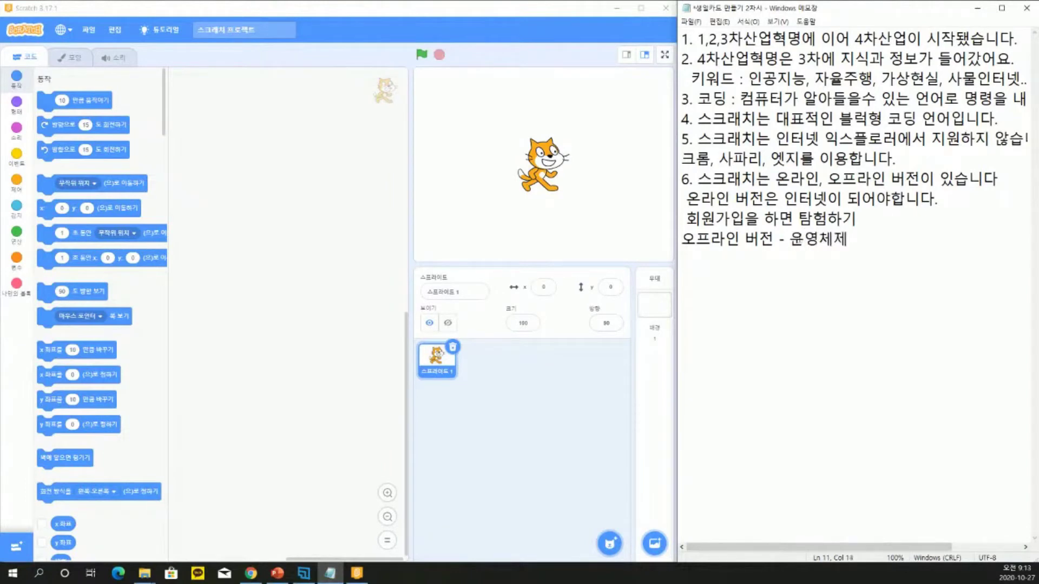
key(BackSpace)
key(BackSpace)
text(따라 ㄷ)
text(다운로드)
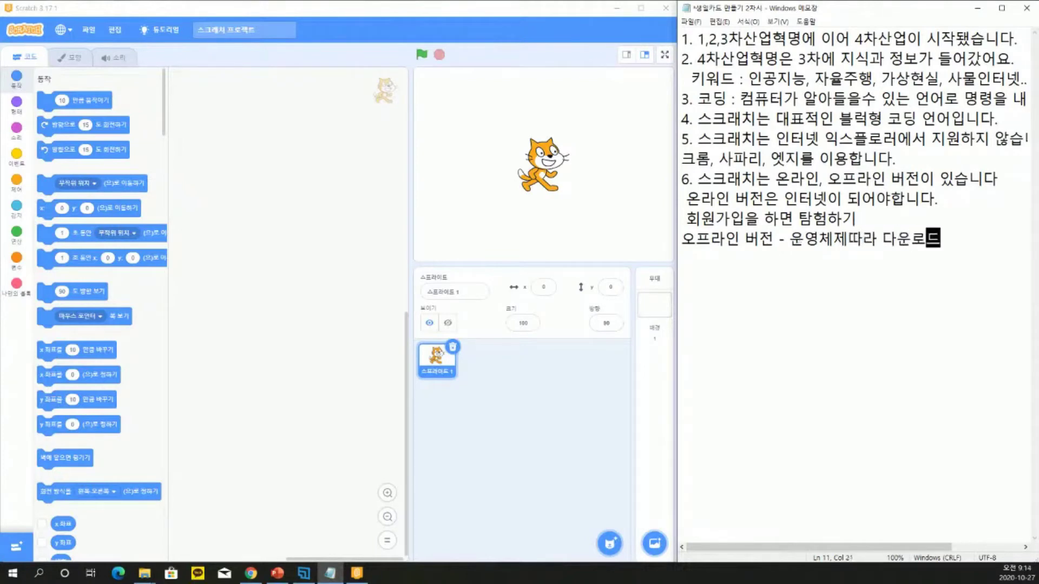
text(르 받)
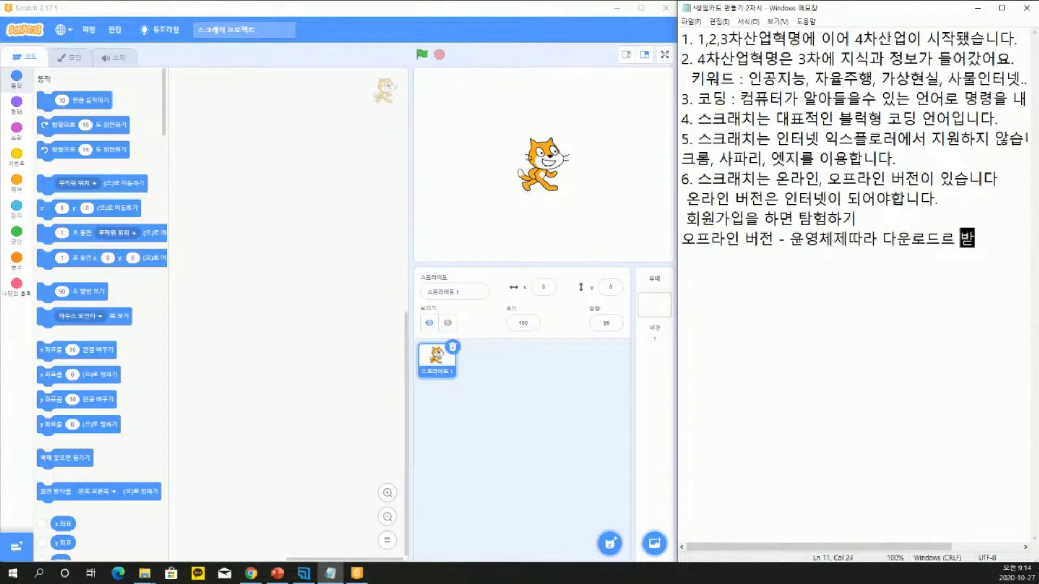
key(BackSpace)
key(BackSpace)
key(BackSpace)
text(ㄹ)
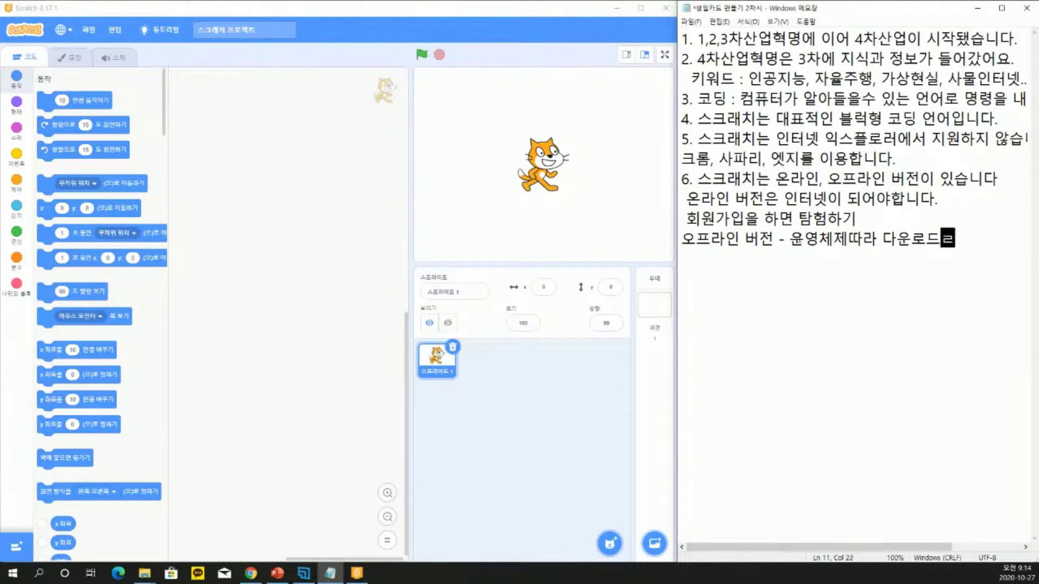
text(를 받습니)
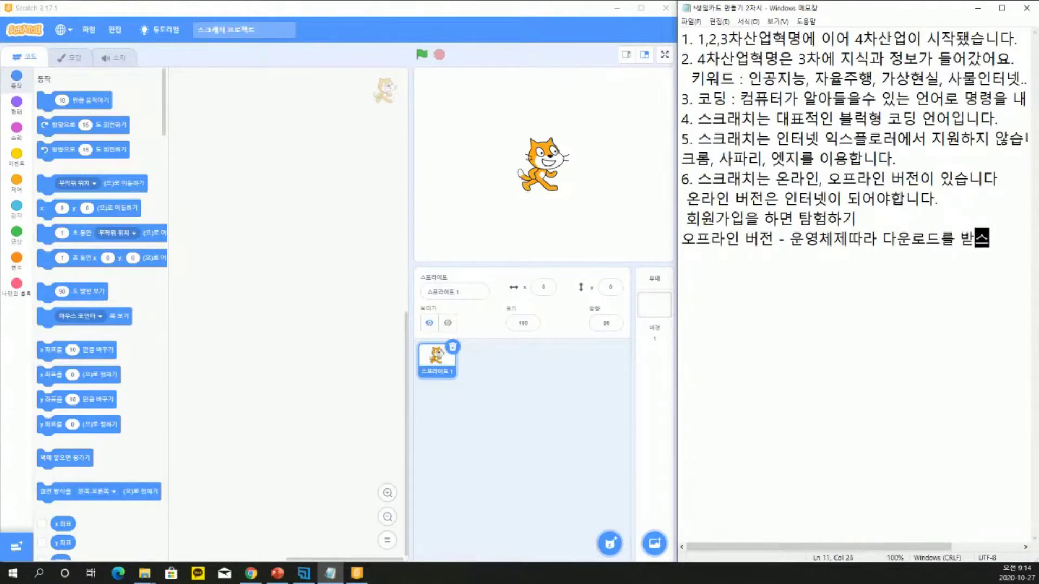
text(다.)
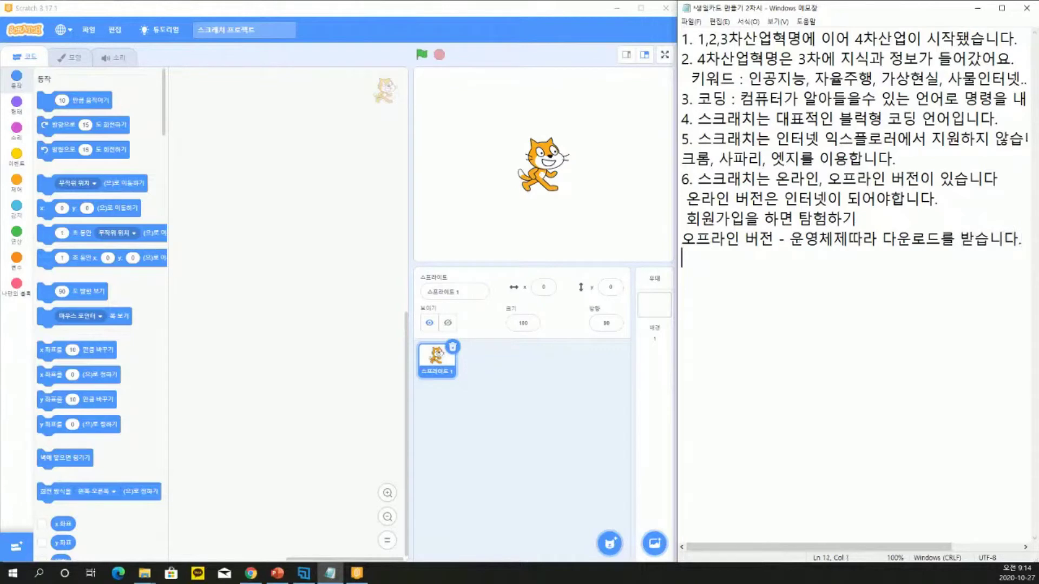
text(설치하)
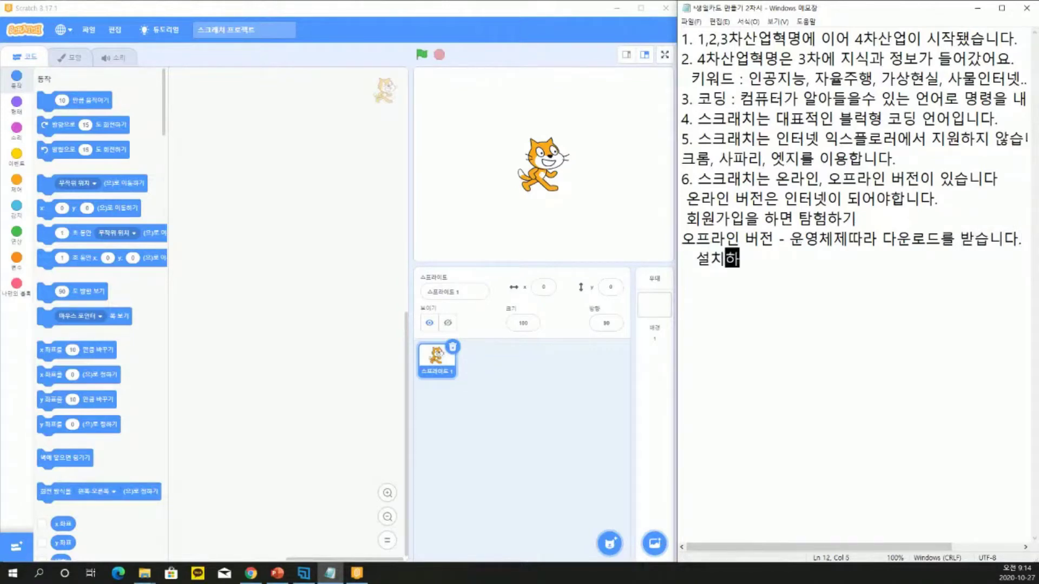
text(기)
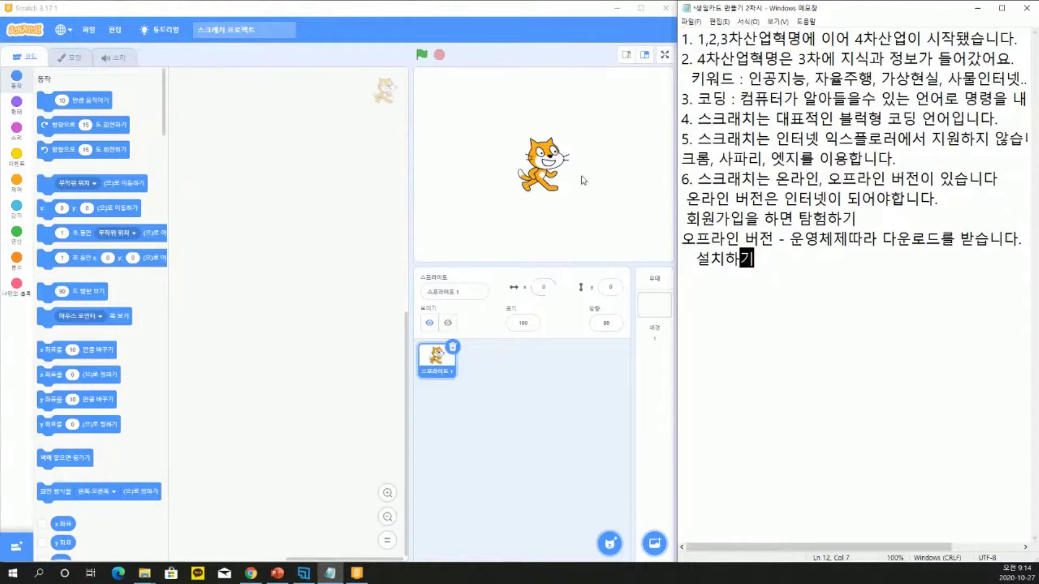
Nudge the cat sprite up-left to x -17, y 10 and start a new notes line
mouse_move(547, 166)
mouse_down()
mouse_move(550, 153)
mouse_move(500, 192)
mouse_move(484, 173)
mouse_move(498, 192)
mouse_move(547, 159)
mouse_move(537, 156)
mouse_up()
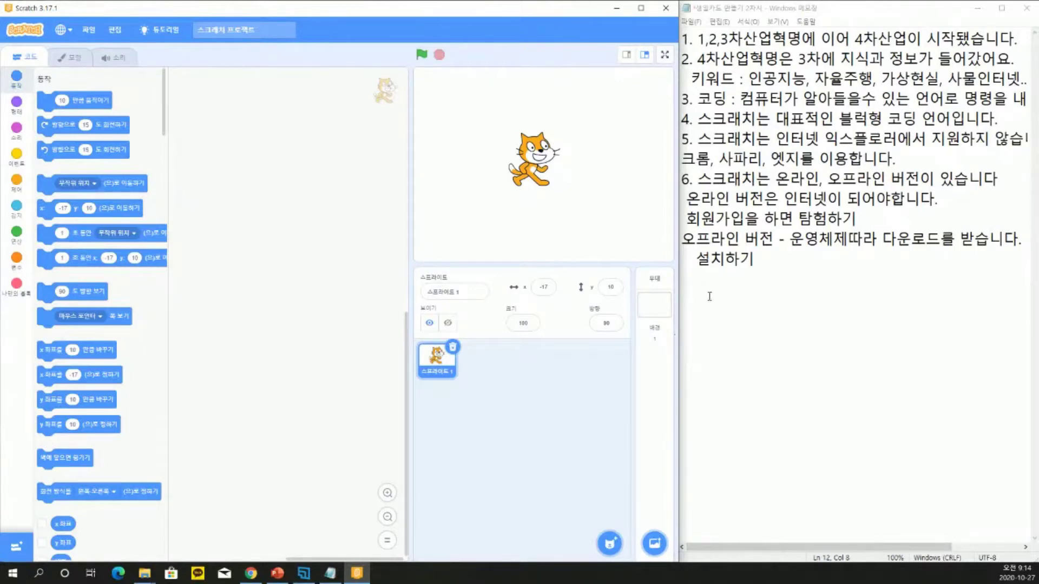
click(719, 331)
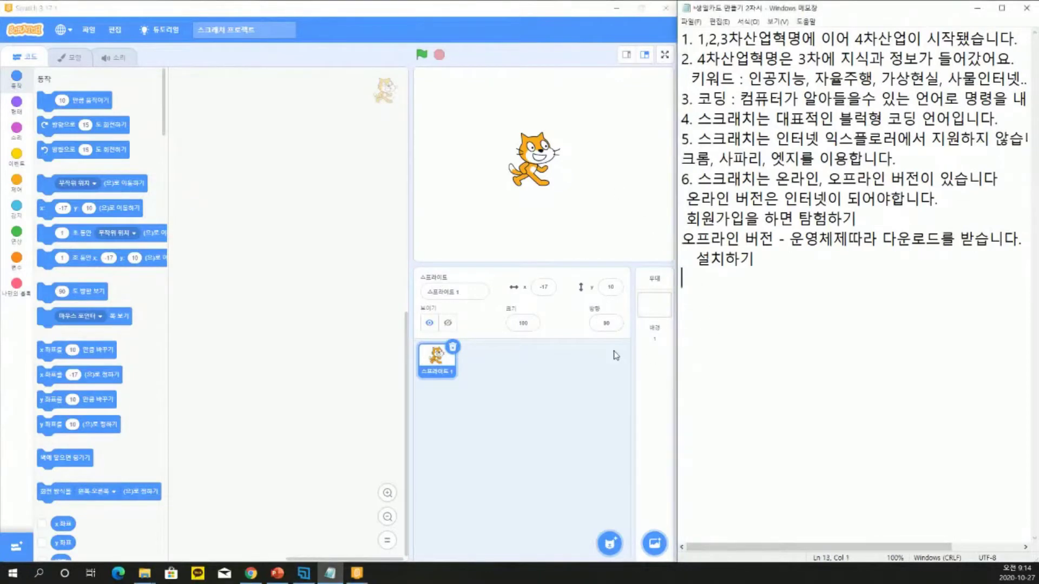
click(312, 209)
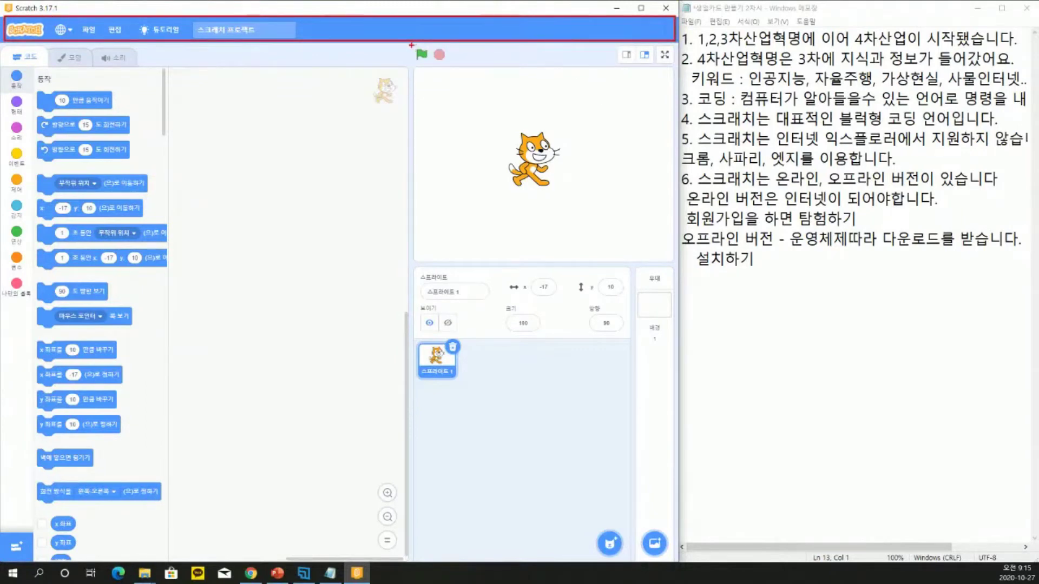
Box in red the stage, the cat, the sprite pane and its info fields, and the backdrop pane
mouse_move(410, 45)
mouse_down()
mouse_move(544, 122)
mouse_move(674, 265)
mouse_up()
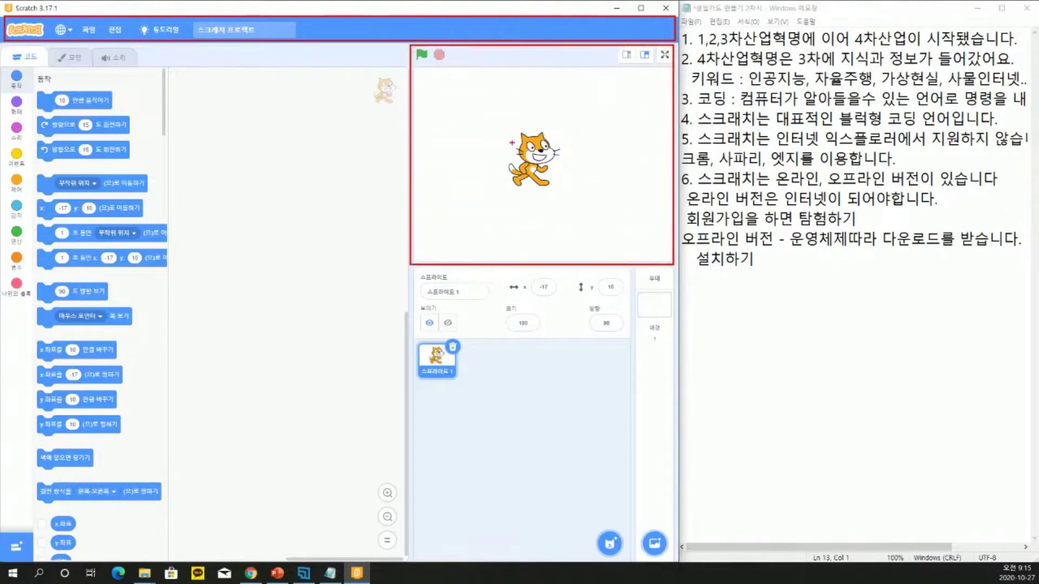
drag(498, 123, 570, 195)
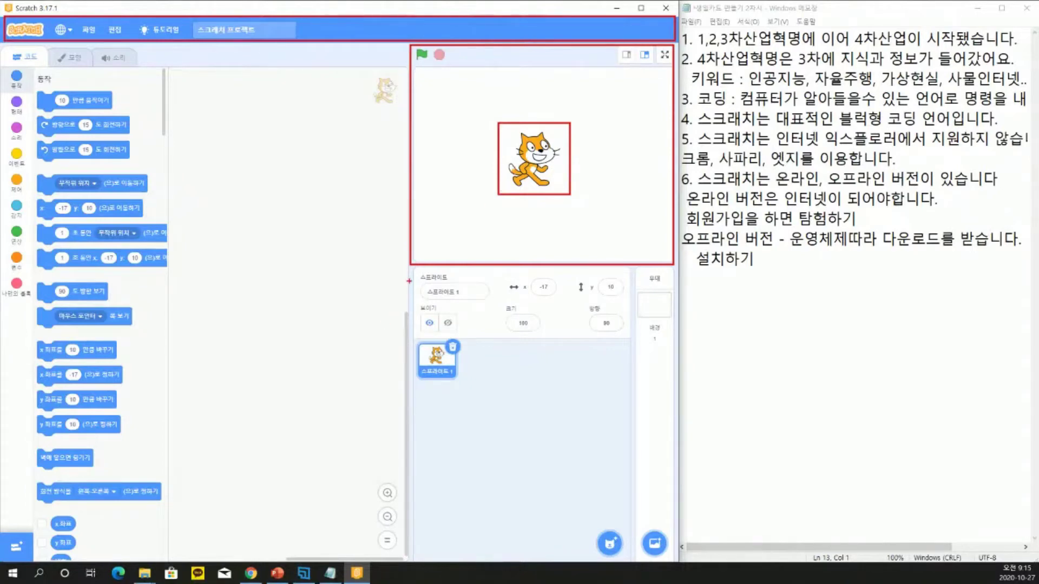
mouse_move(412, 268)
mouse_down()
mouse_move(606, 410)
mouse_move(640, 463)
mouse_move(632, 554)
mouse_up()
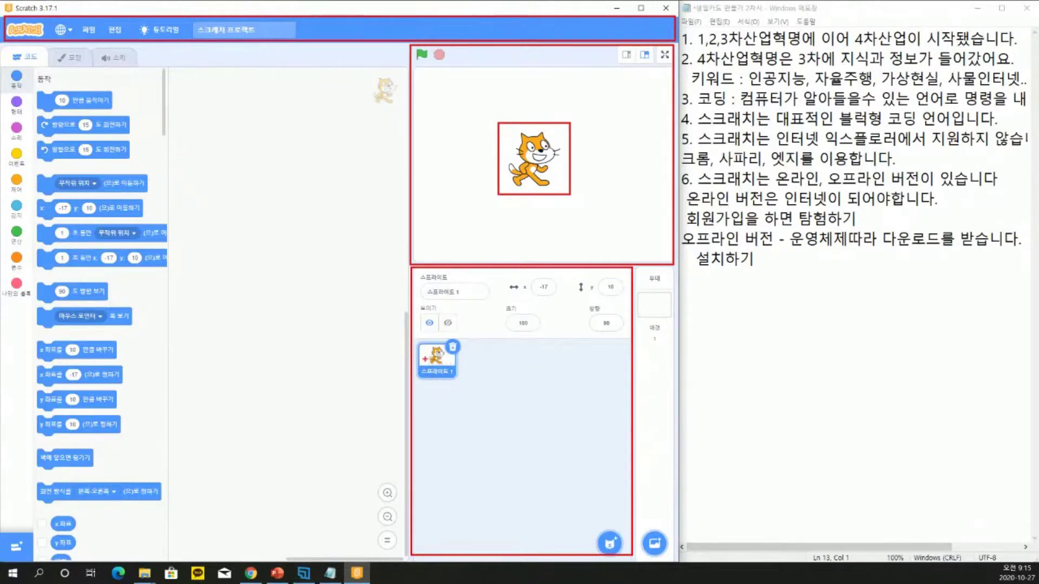
drag(419, 270, 627, 341)
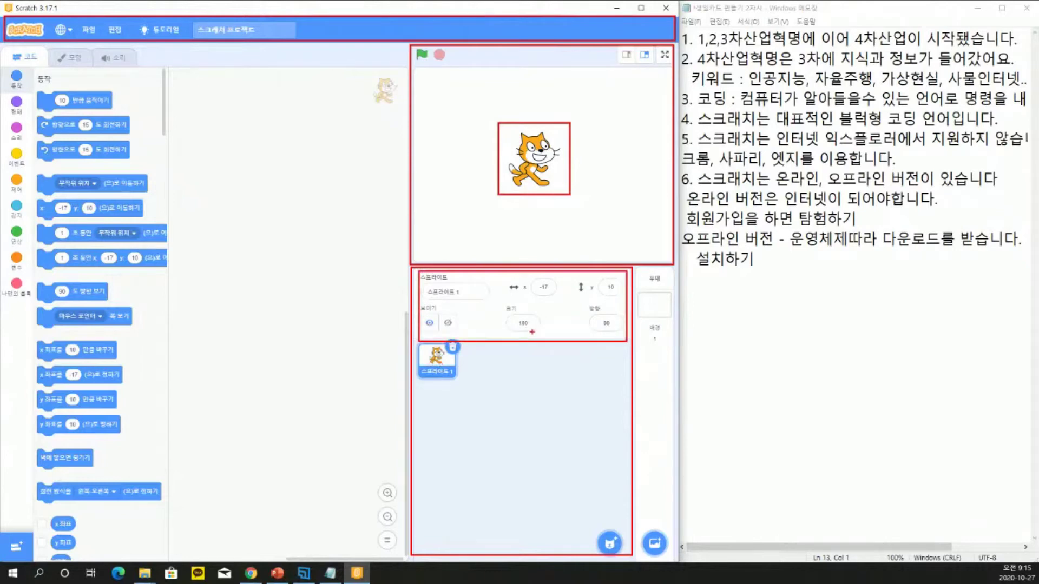
mouse_move(636, 268)
mouse_down()
mouse_move(672, 301)
mouse_move(672, 555)
mouse_up()
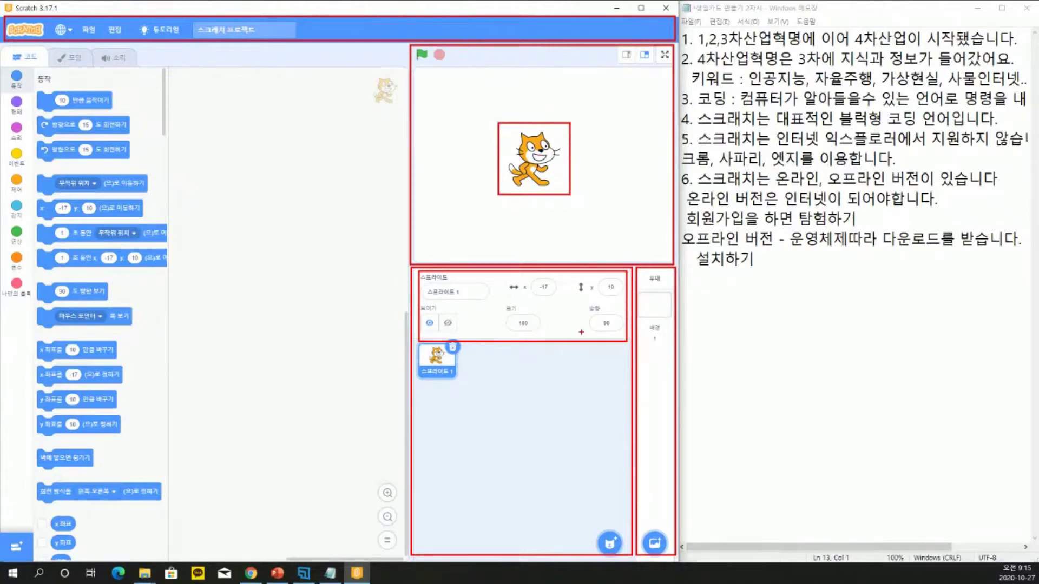
Outline the block palette and the code area with red rectangles
mouse_move(3, 47)
mouse_down()
mouse_move(71, 63)
mouse_move(151, 166)
mouse_move(167, 560)
mouse_up()
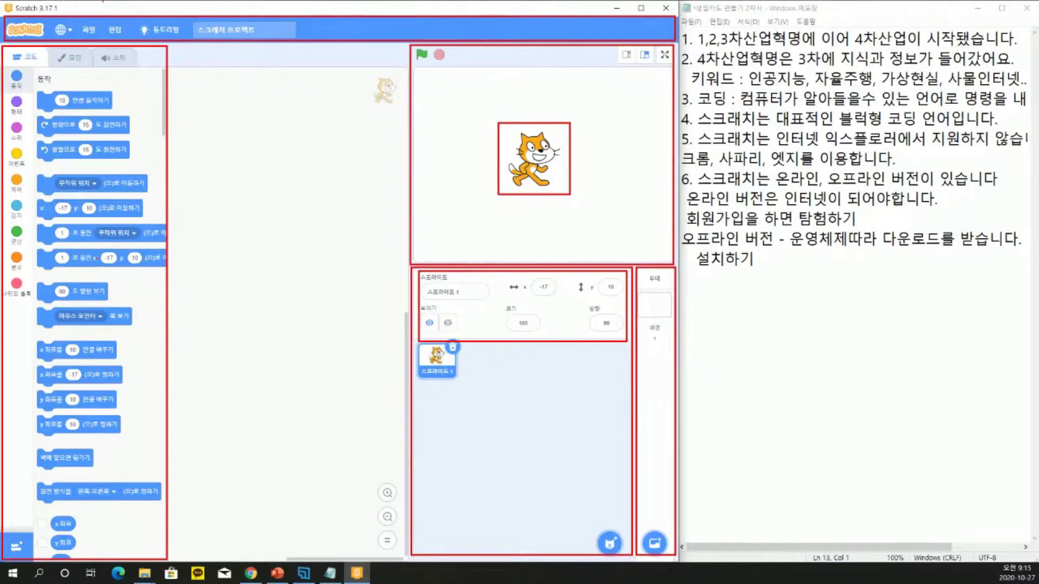
mouse_move(172, 68)
mouse_down()
mouse_move(275, 117)
mouse_move(378, 321)
mouse_move(408, 555)
mouse_up()
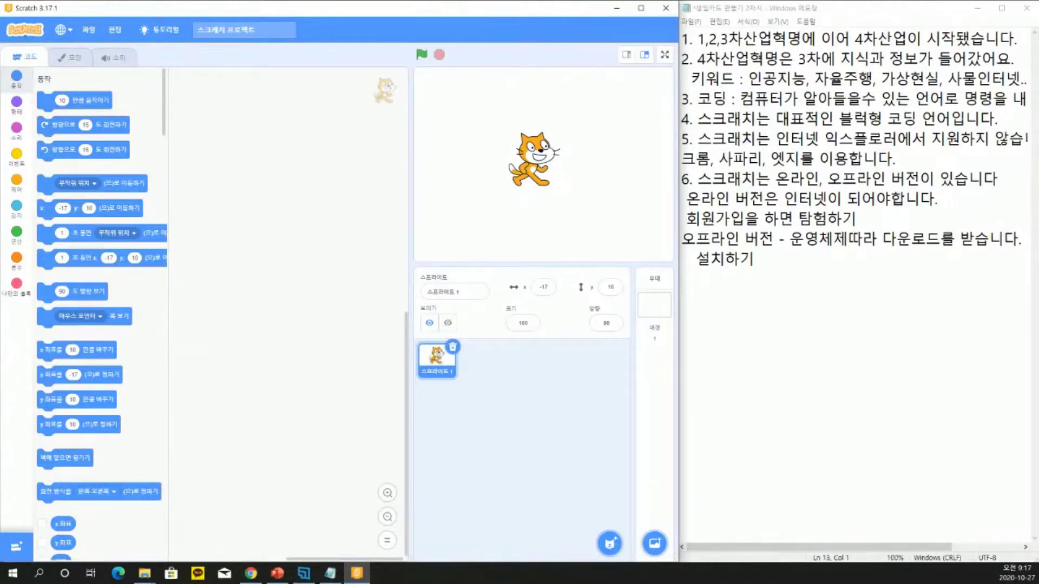
click(25, 29)
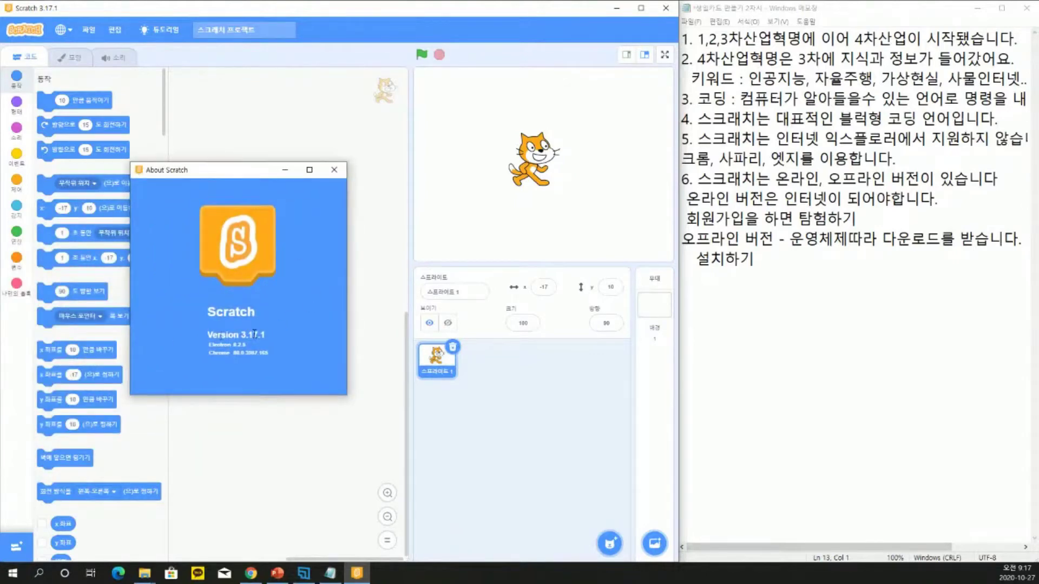
click(333, 172)
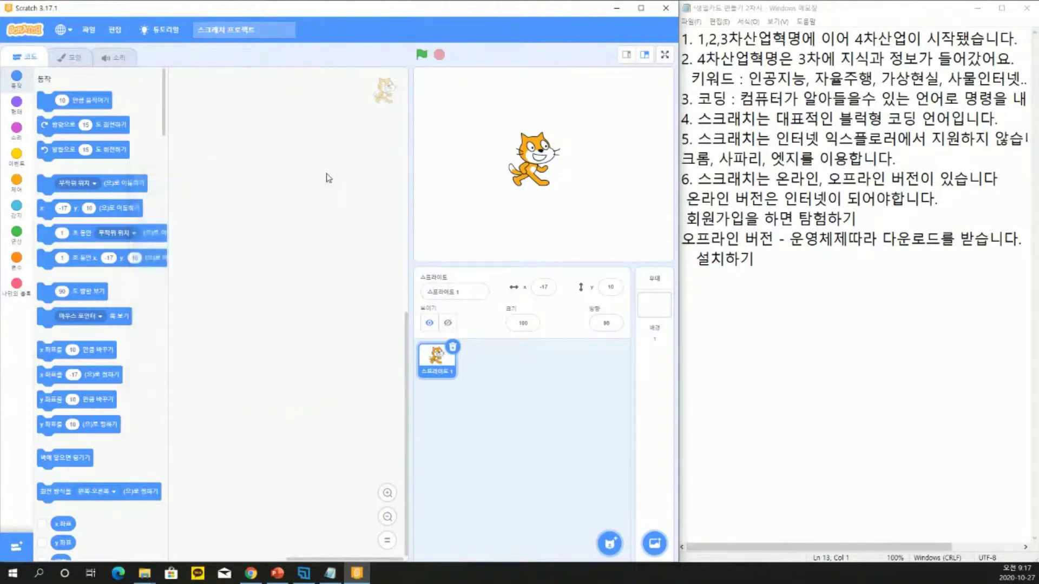
click(70, 31)
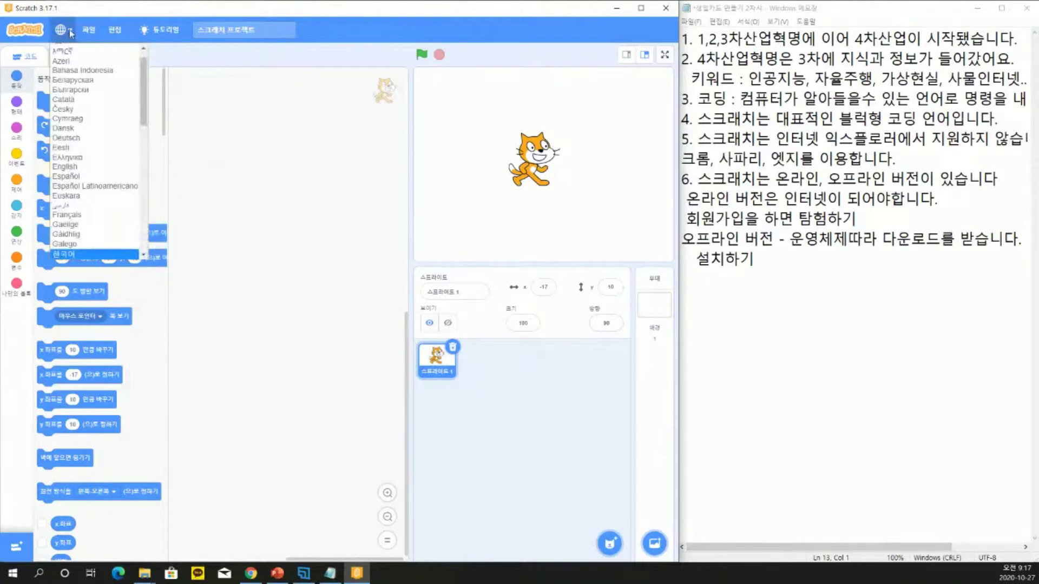
scroll(95, 151, up, 1)
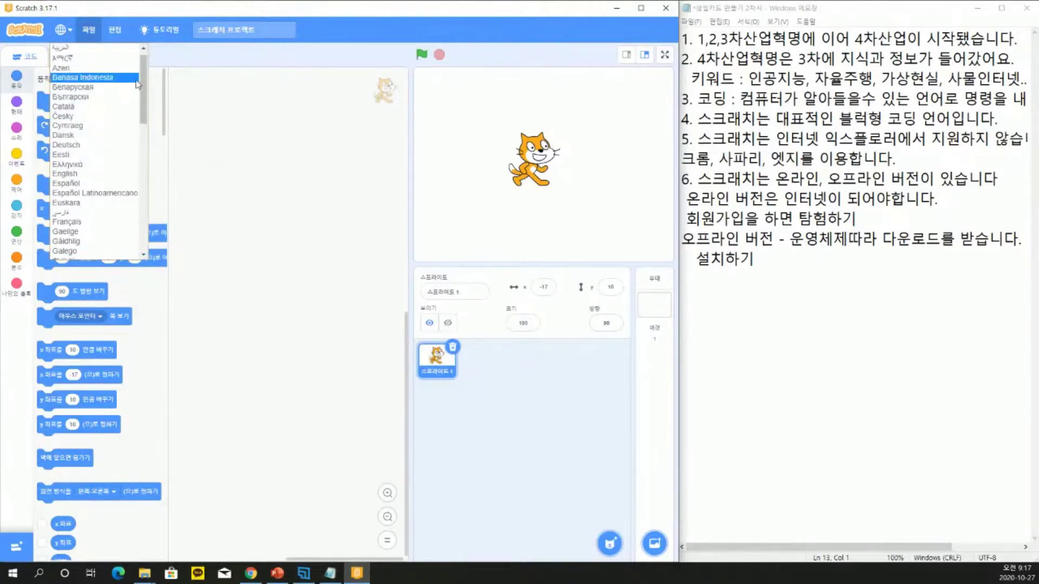
scroll(145, 74, down, 2)
scroll(147, 74, up, 2)
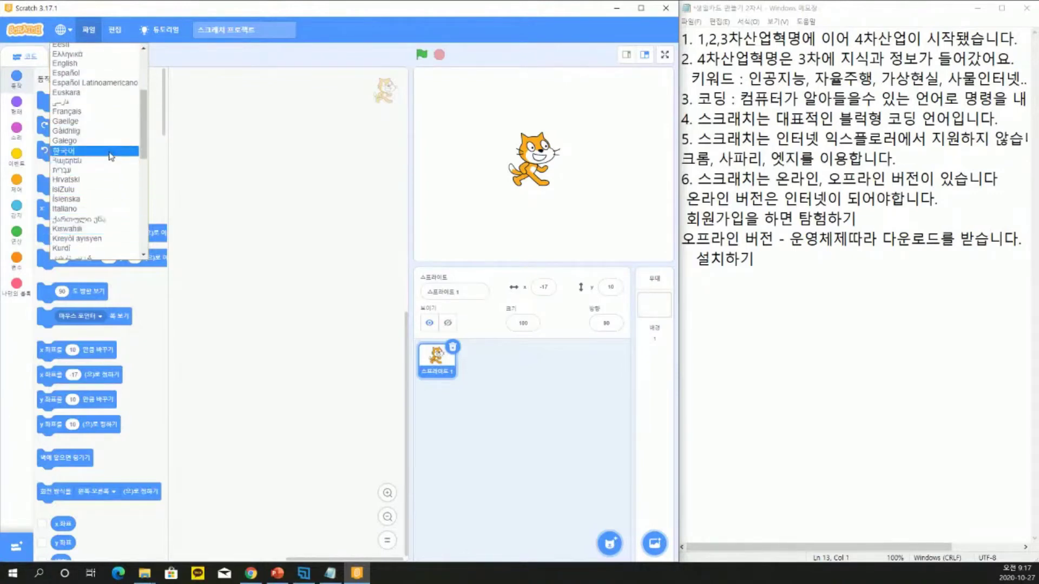
click(111, 157)
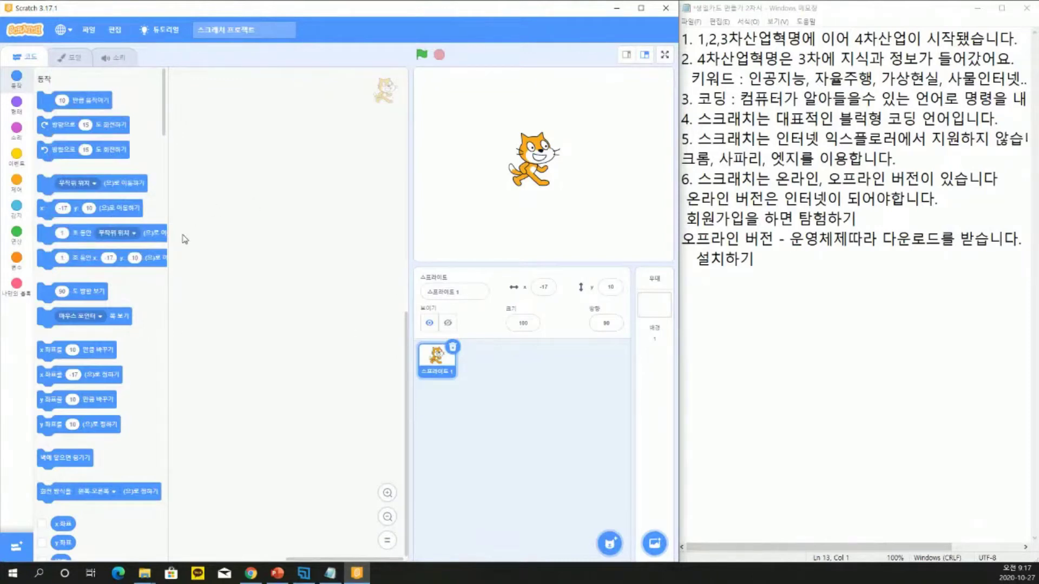
Start a new project and build a test script of move 10 steps and turn 15 degrees
click(86, 31)
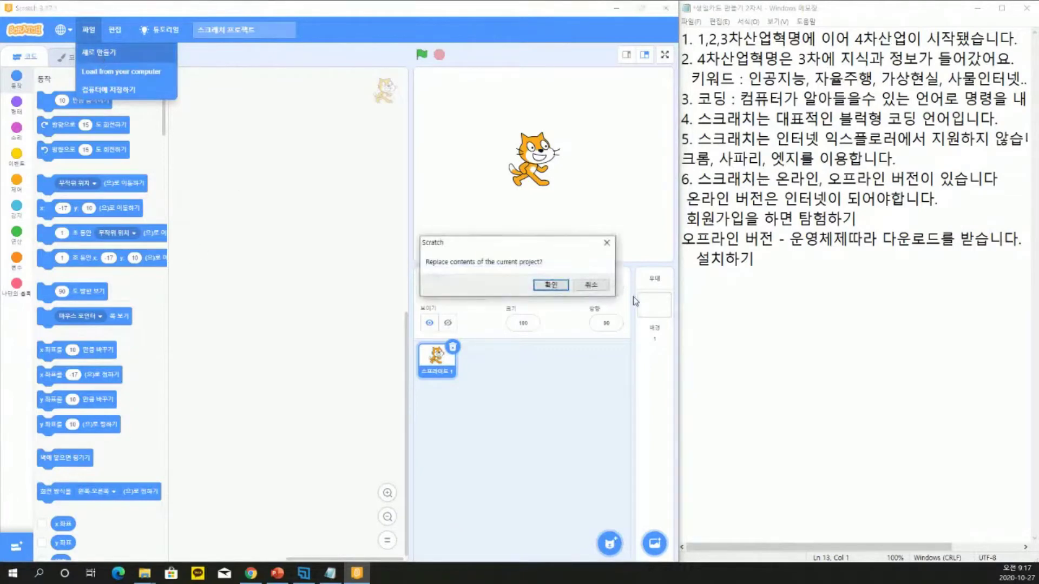
click(552, 287)
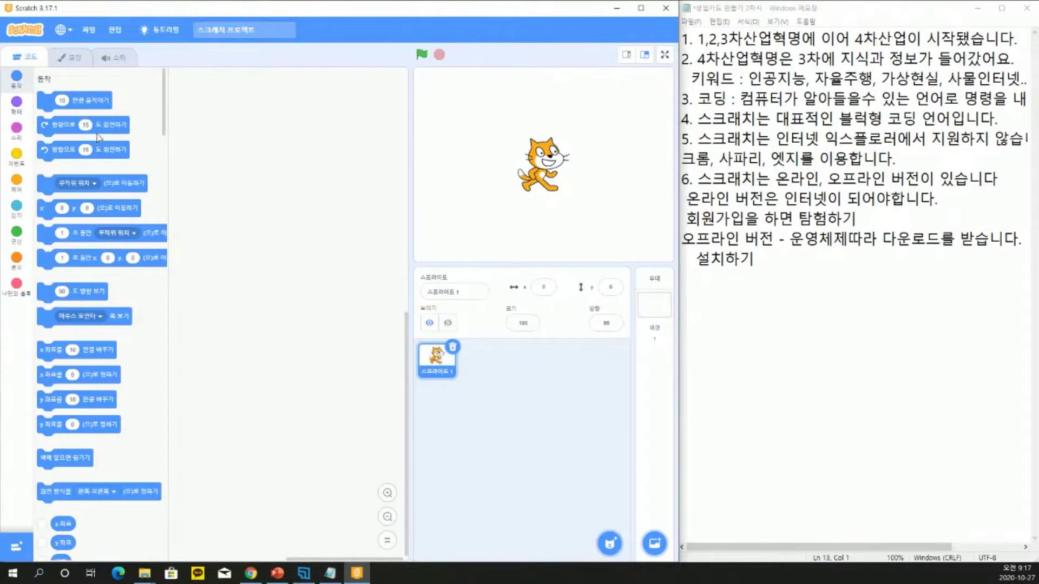
drag(103, 100, 310, 142)
drag(96, 126, 295, 173)
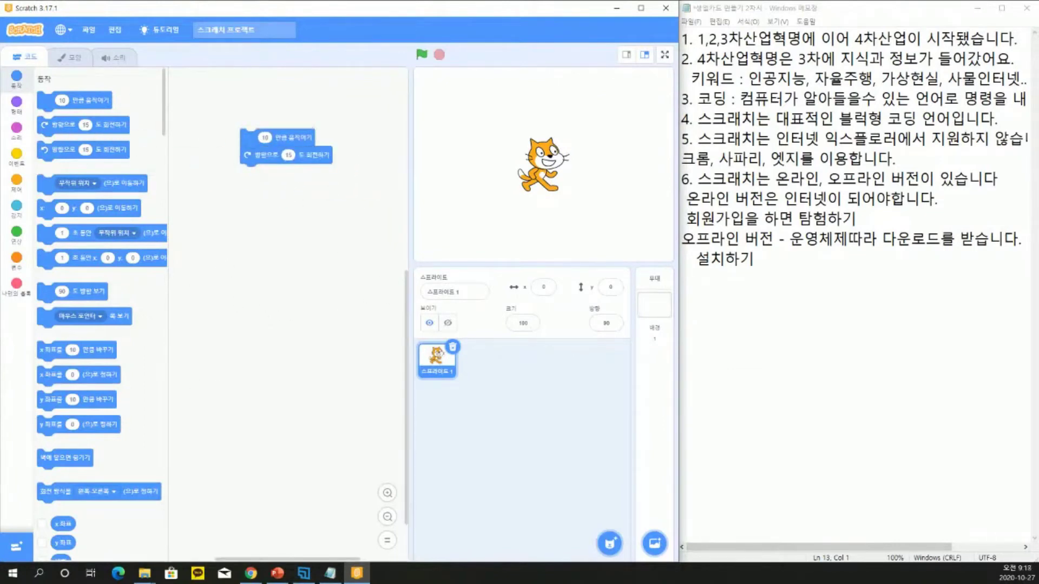
Start another new project from 파일 > 새로 만들기, discarding the test blocks
click(89, 33)
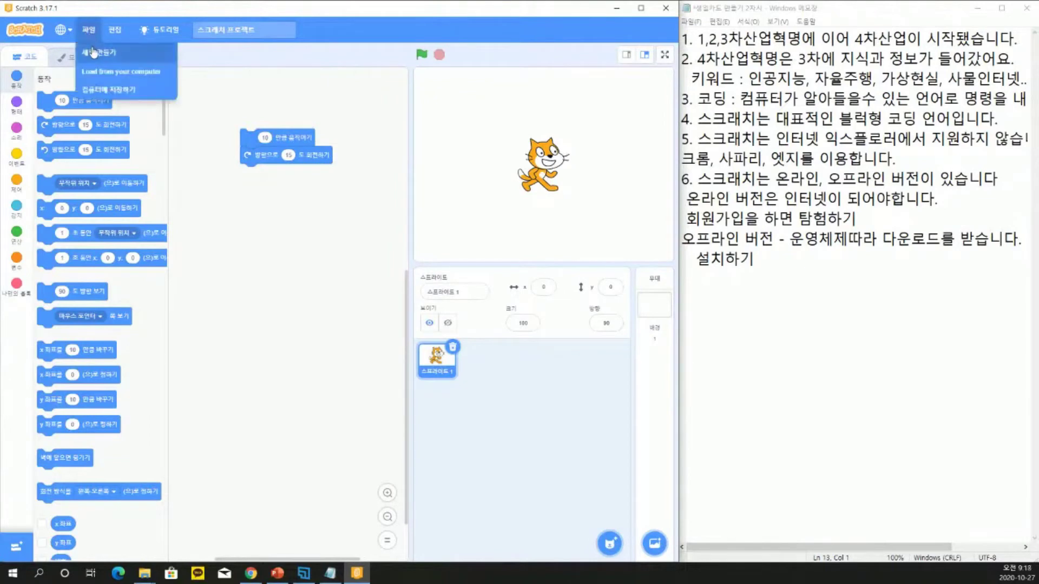
click(93, 54)
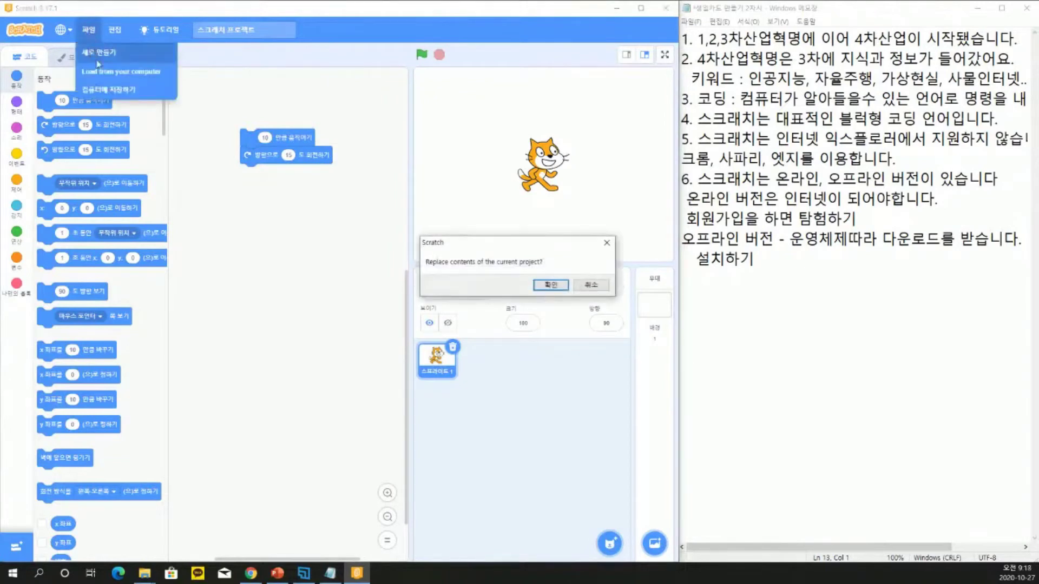
click(551, 286)
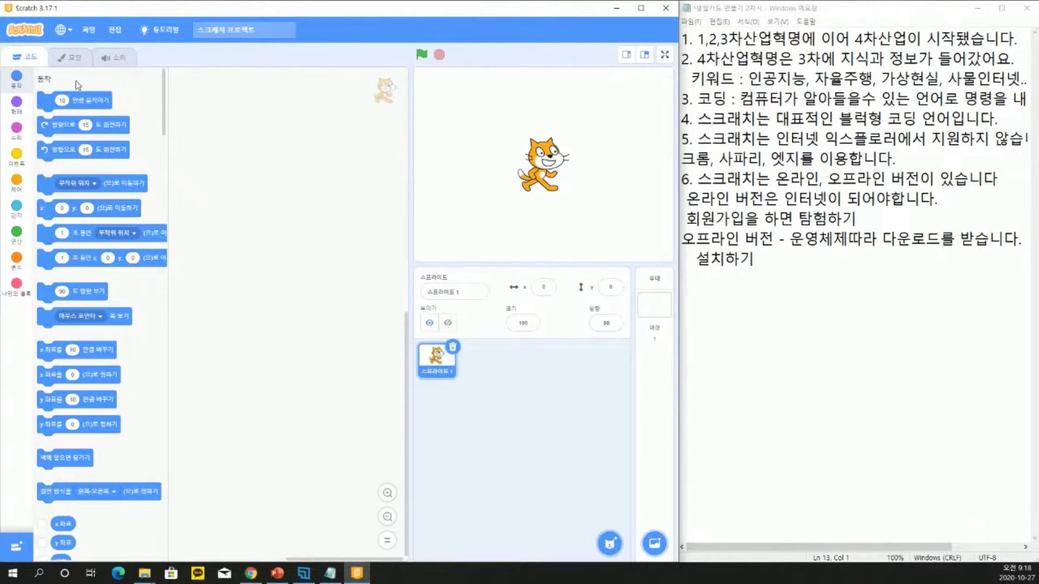
click(70, 30)
click(89, 30)
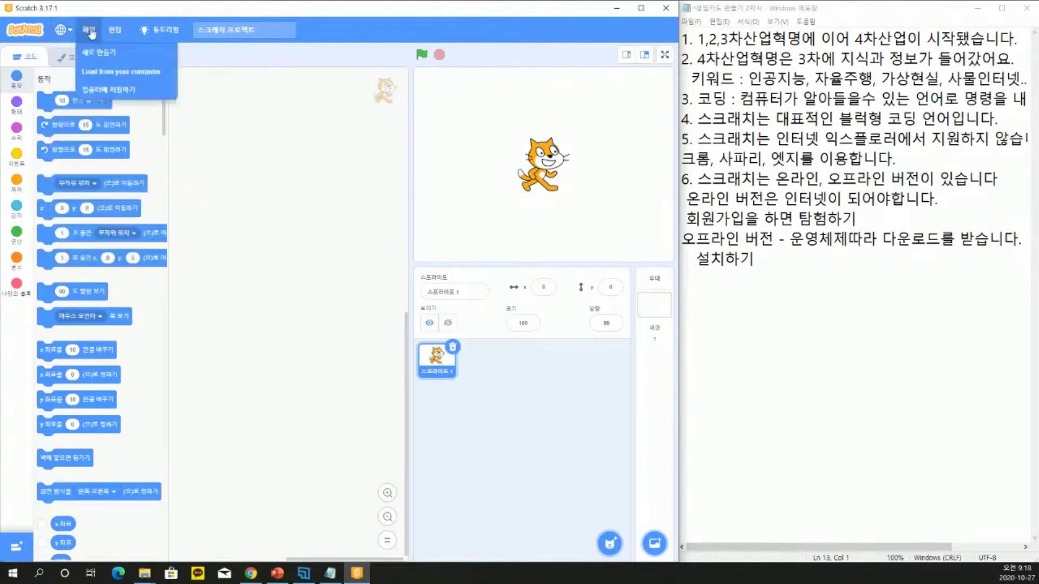
click(124, 72)
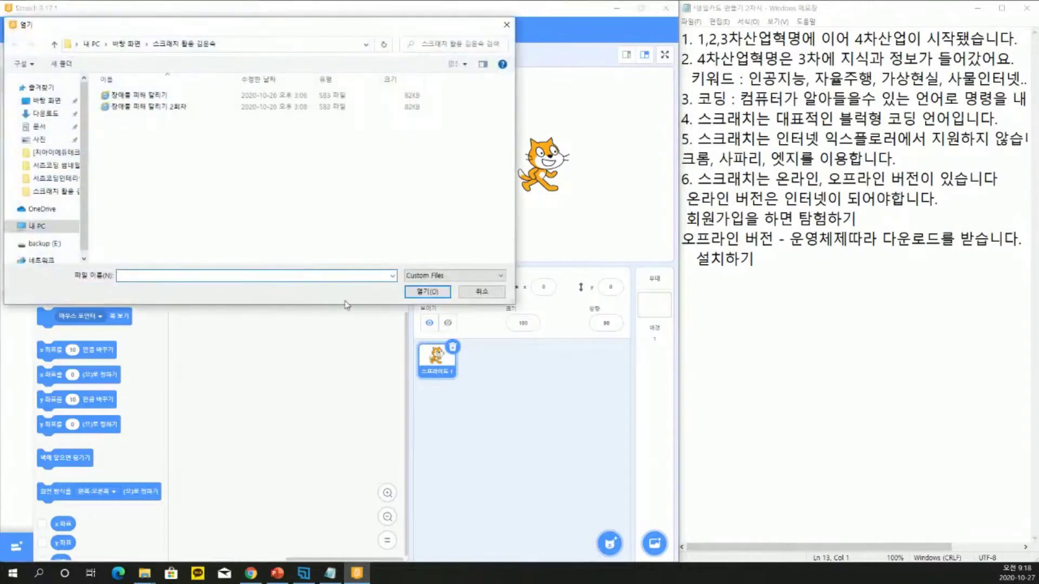
click(126, 43)
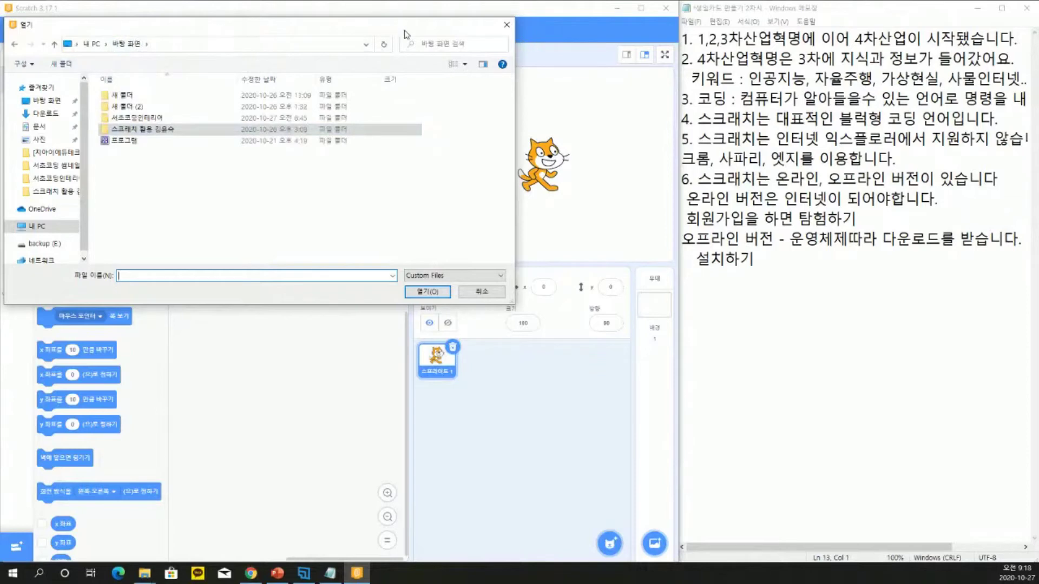
click(466, 299)
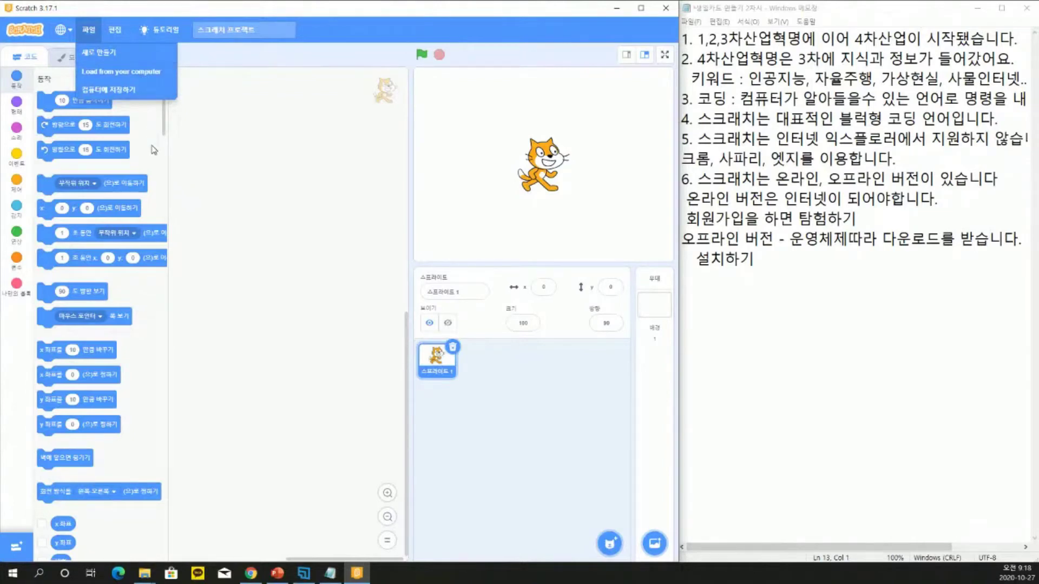
click(119, 98)
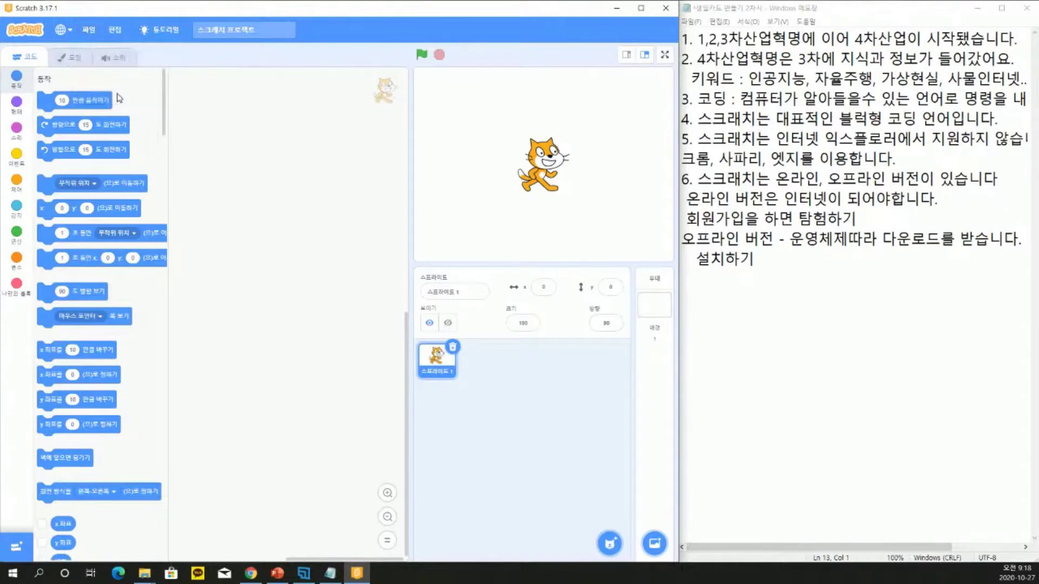
click(132, 44)
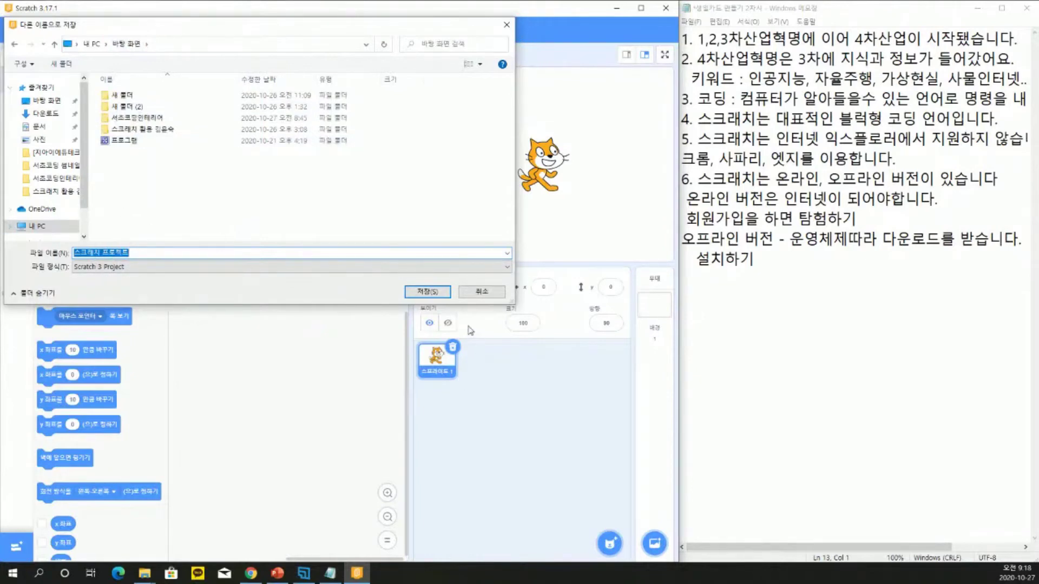
click(476, 293)
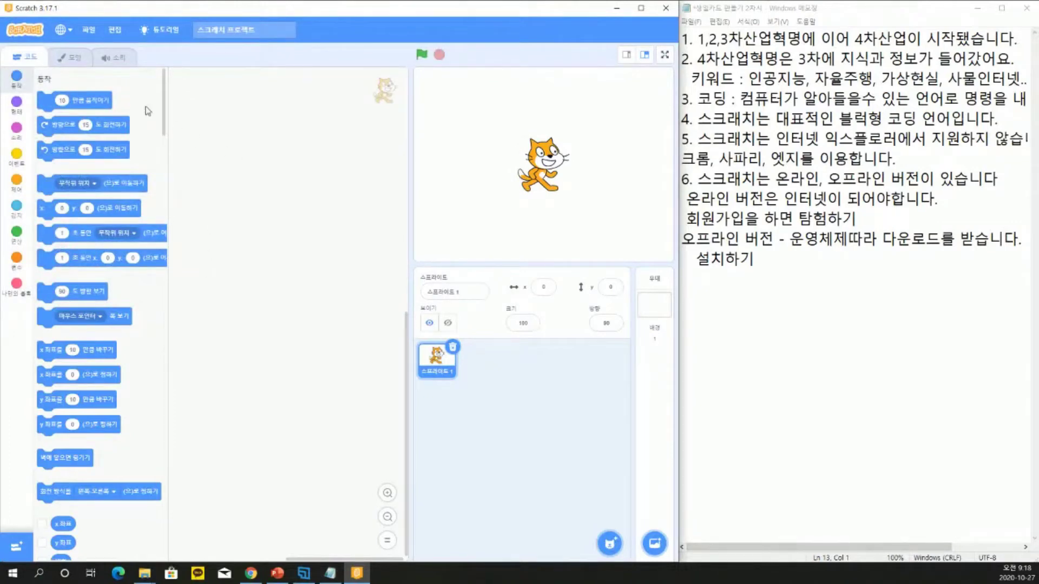
Toggle Turbo Mode in the Edit menu, leaving it turned on
click(126, 34)
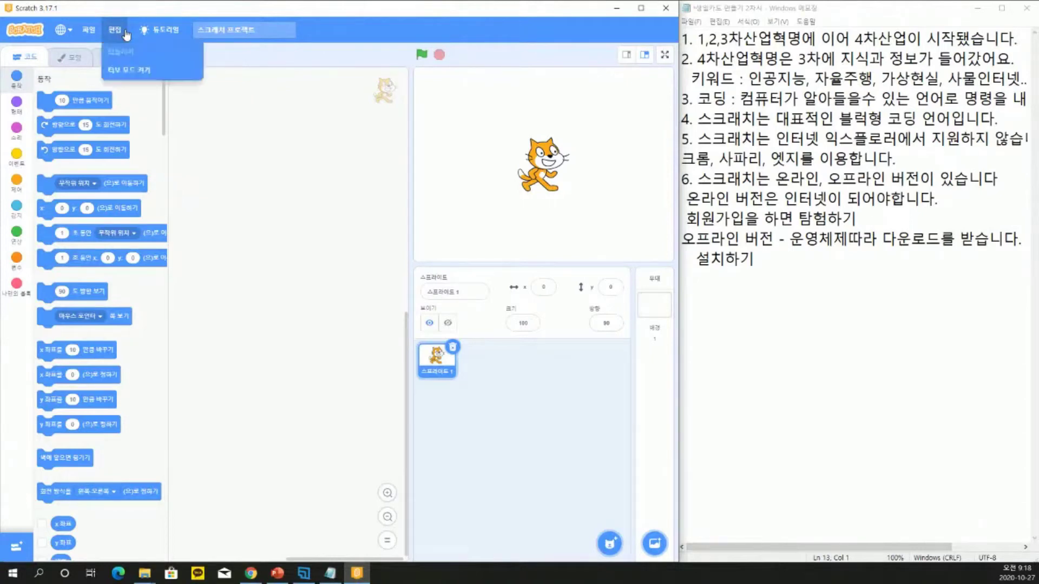
click(131, 71)
click(130, 71)
click(130, 71)
click(265, 96)
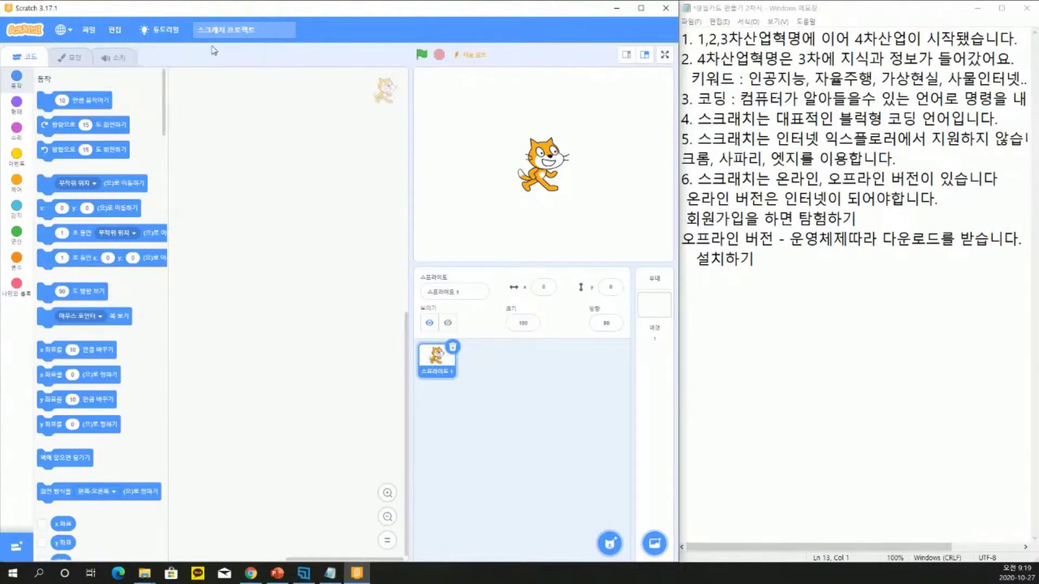
Run the 시작하기 tutorial for a step, then close its move-block card
click(171, 32)
click(134, 151)
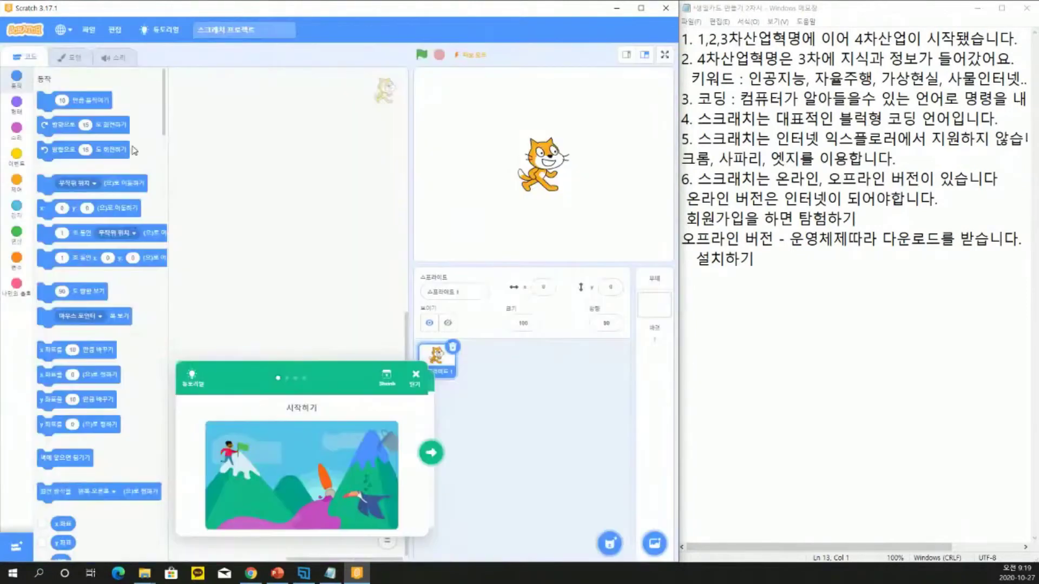
click(431, 454)
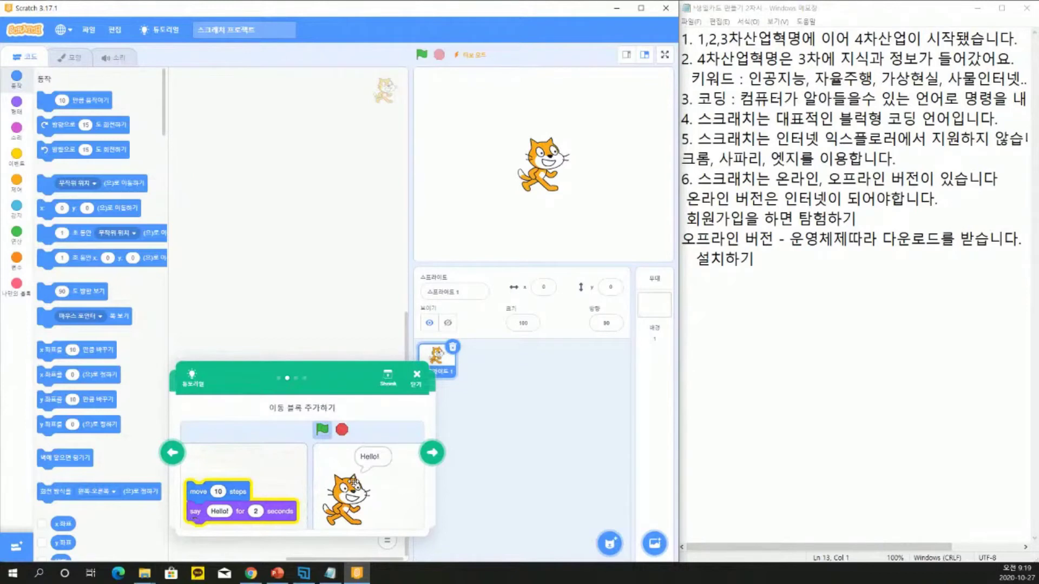
click(417, 377)
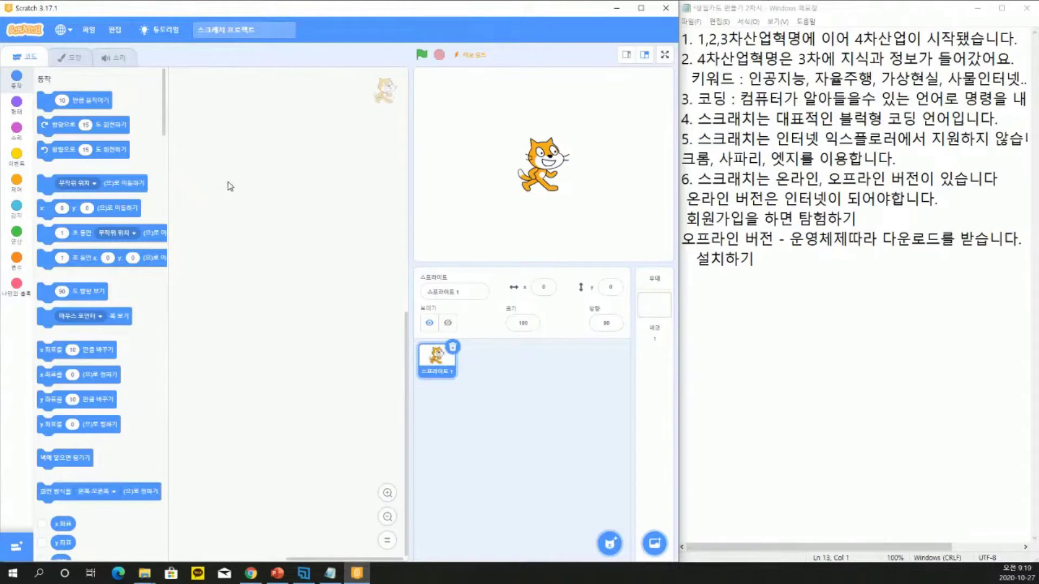
click(261, 31)
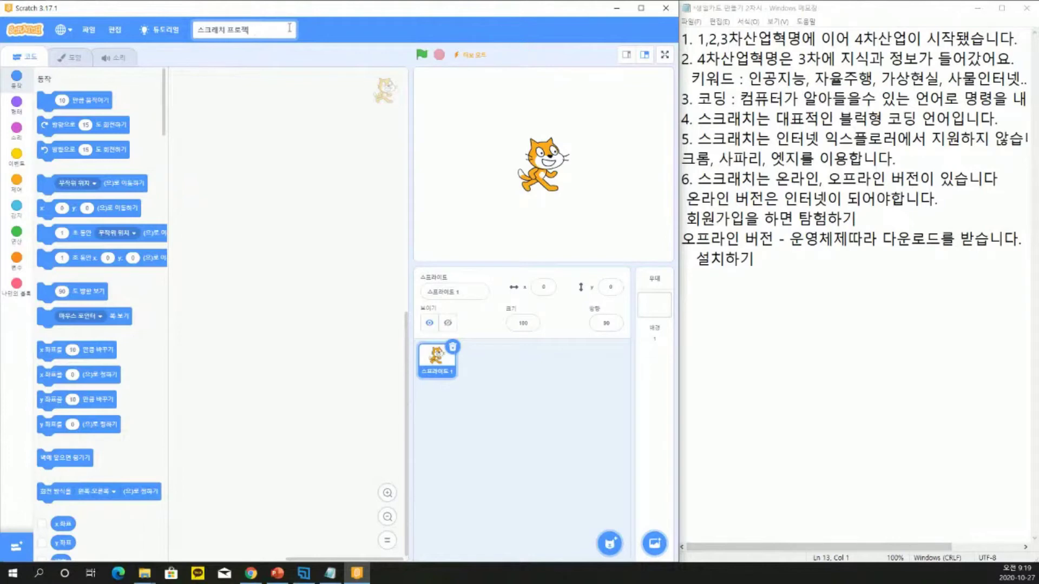
Rename the project to 생일카드만들기
key(BackSpace)
key(BackSpace)
key(BackSpace)
key(BackSpace)
key(BackSpace)
key(BackSpace)
key(BackSpace)
text(일카드만ㄷ)
text(기)
click(272, 114)
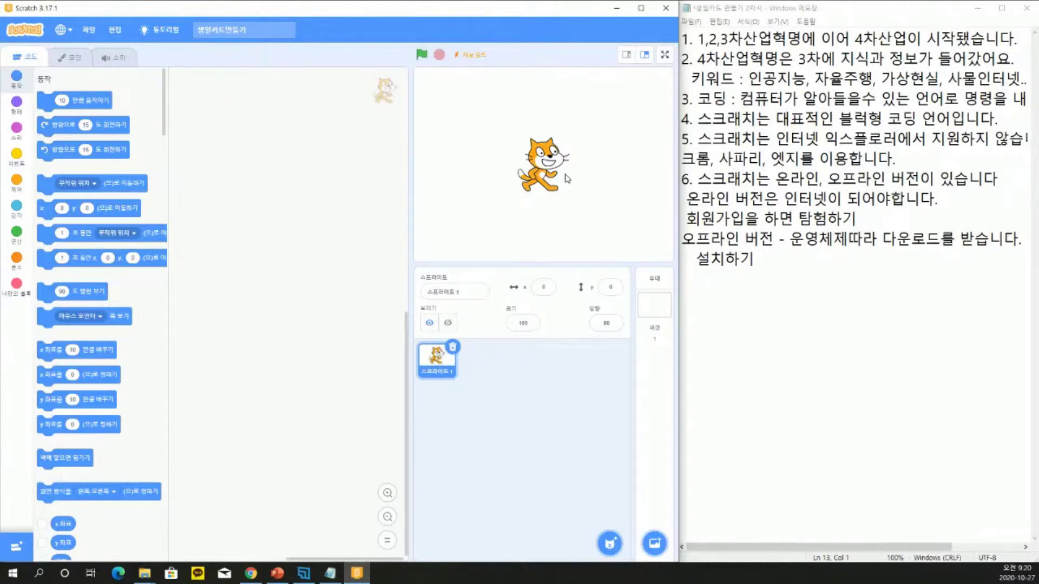
Move the cat toward the stage's upper right, turn off Turbo Mode, and use the small stage layout
drag(549, 160, 529, 139)
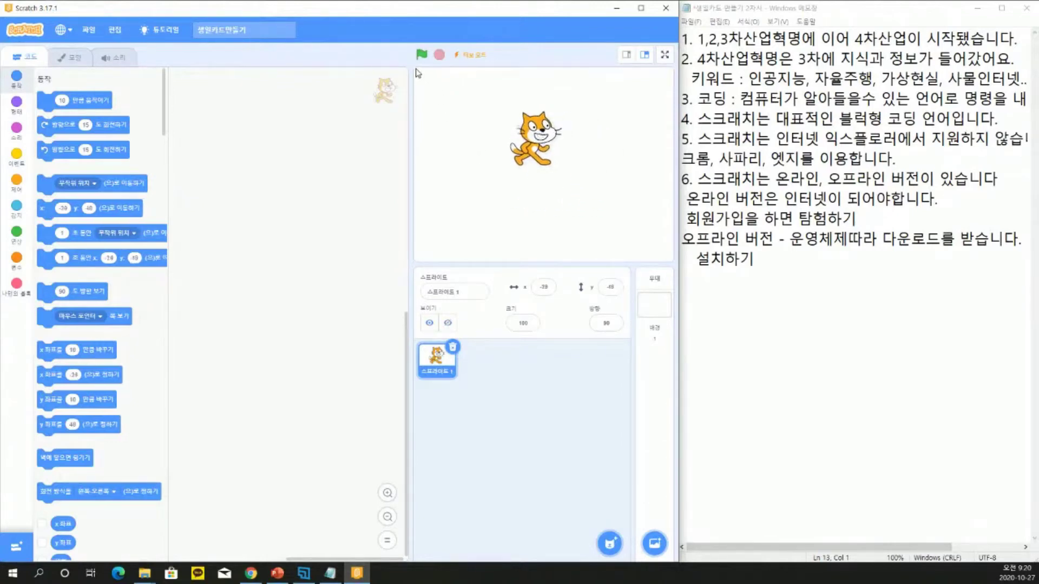
click(115, 30)
click(133, 70)
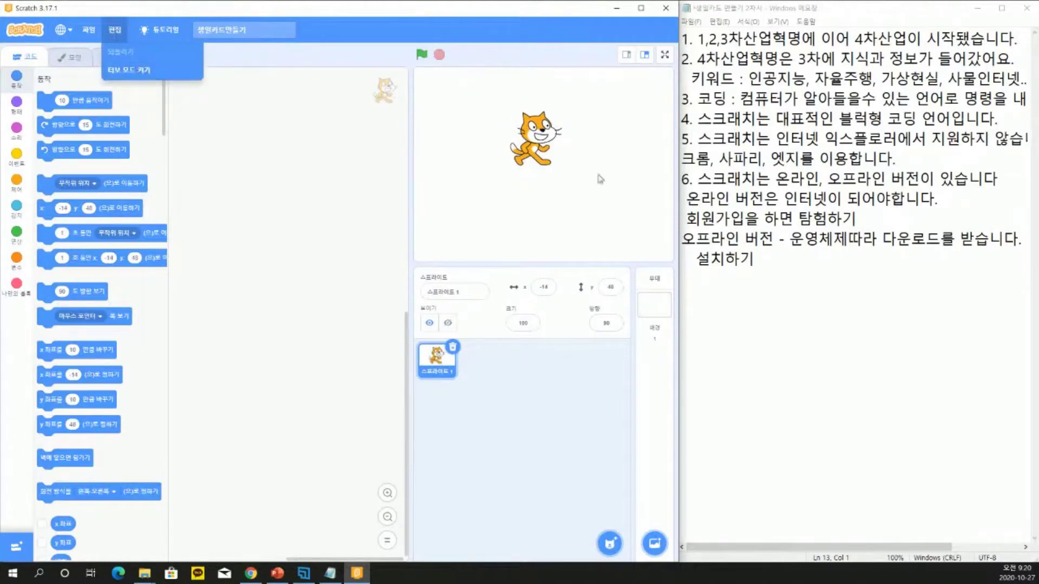
click(505, 150)
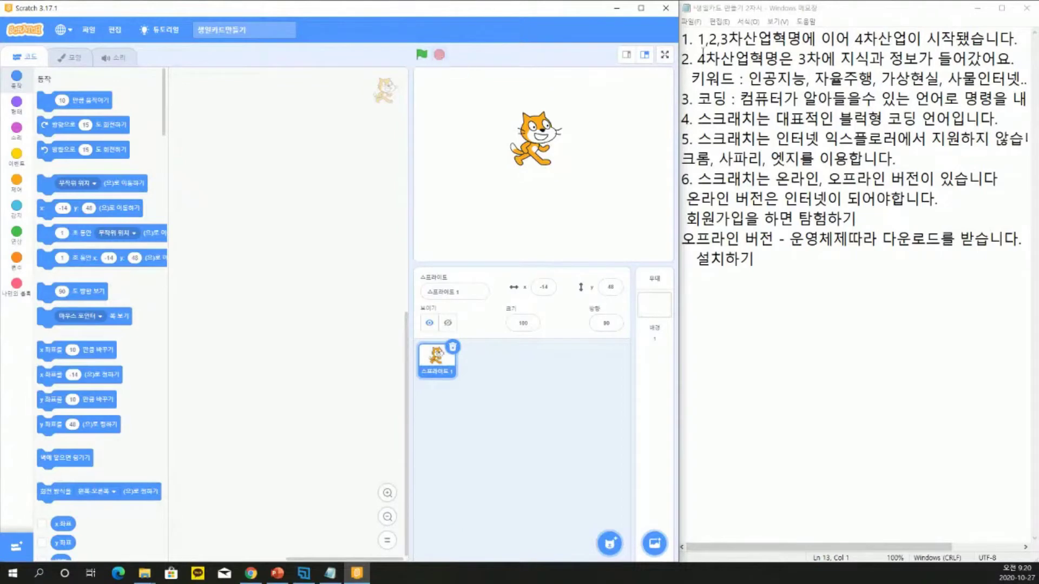
click(627, 56)
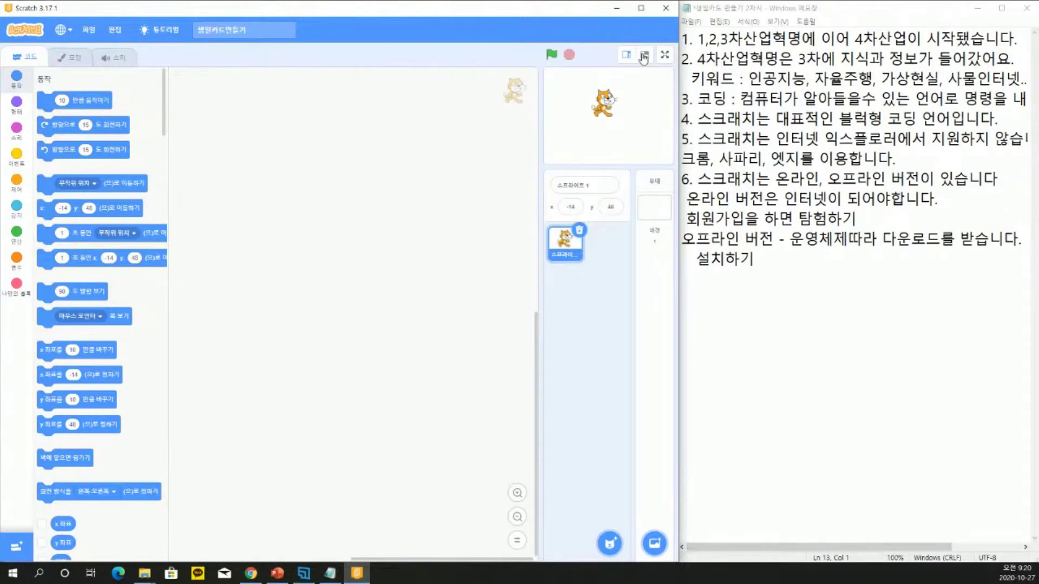
Return to the normal stage after trying full screen, then nudge the cat slightly right and select it
click(644, 56)
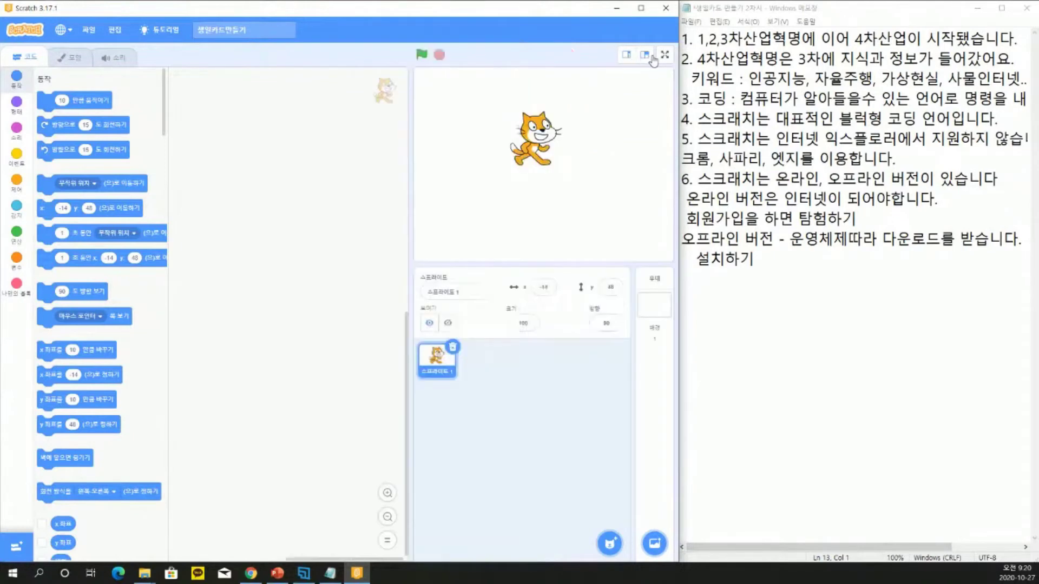
click(664, 55)
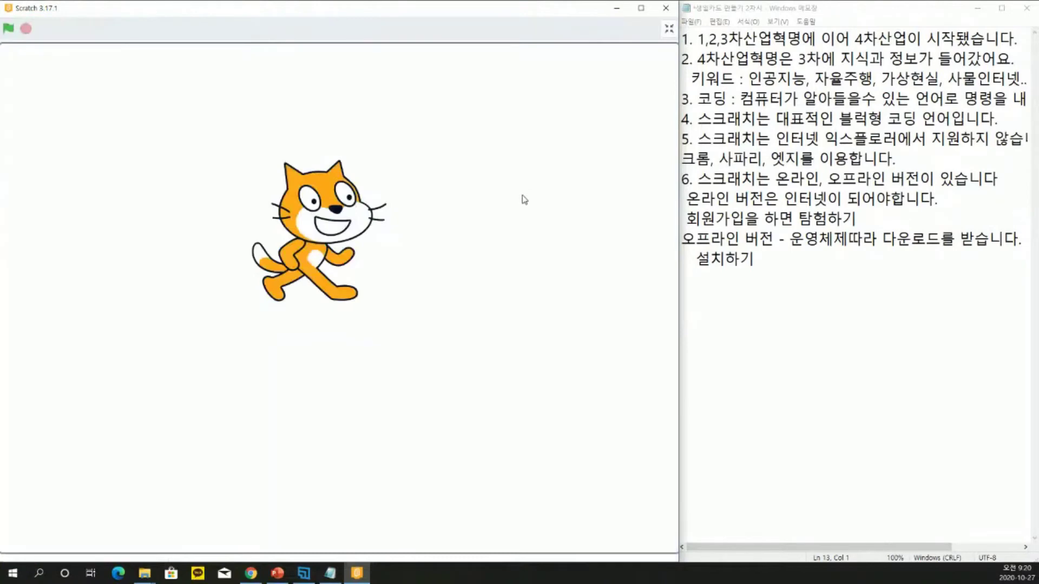
click(667, 9)
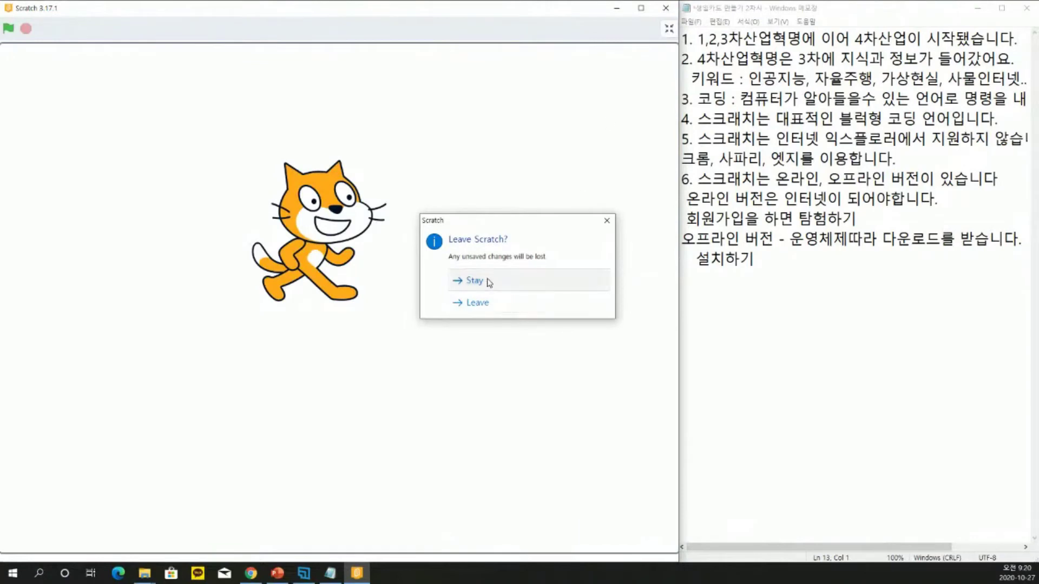
click(487, 280)
click(669, 30)
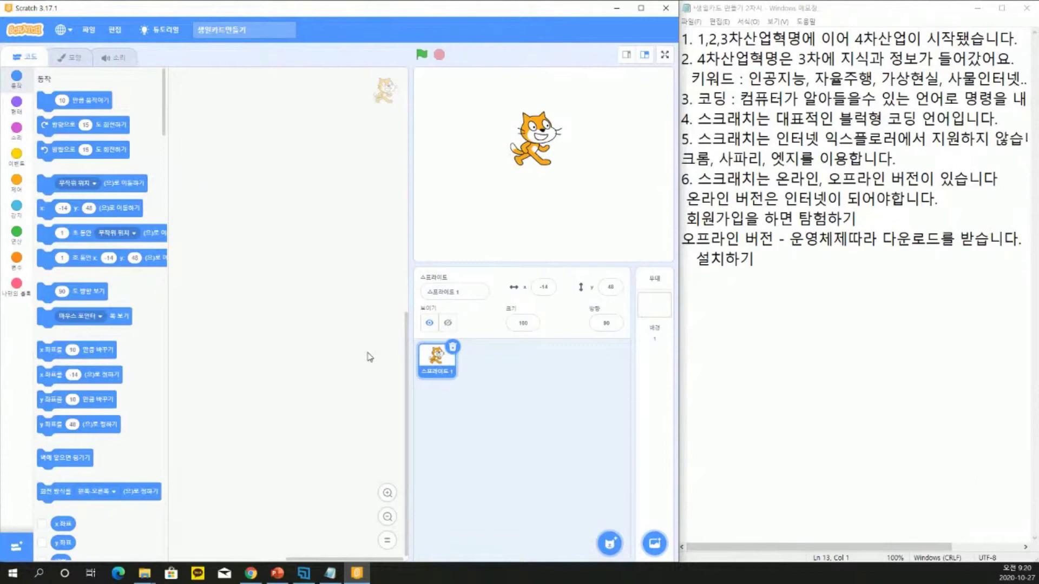
mouse_move(536, 143)
mouse_down()
mouse_move(541, 173)
mouse_move(596, 167)
mouse_move(547, 143)
mouse_move(527, 181)
mouse_move(499, 181)
mouse_move(584, 141)
mouse_move(532, 139)
mouse_up()
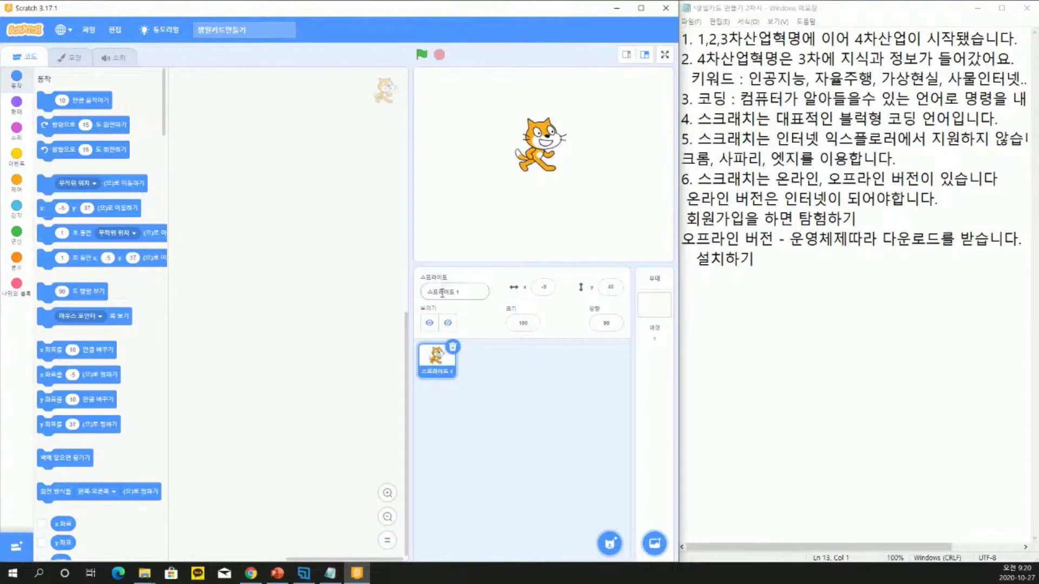
click(424, 363)
Delete the cat sprite, browsing the sprite library without adding anything
click(453, 348)
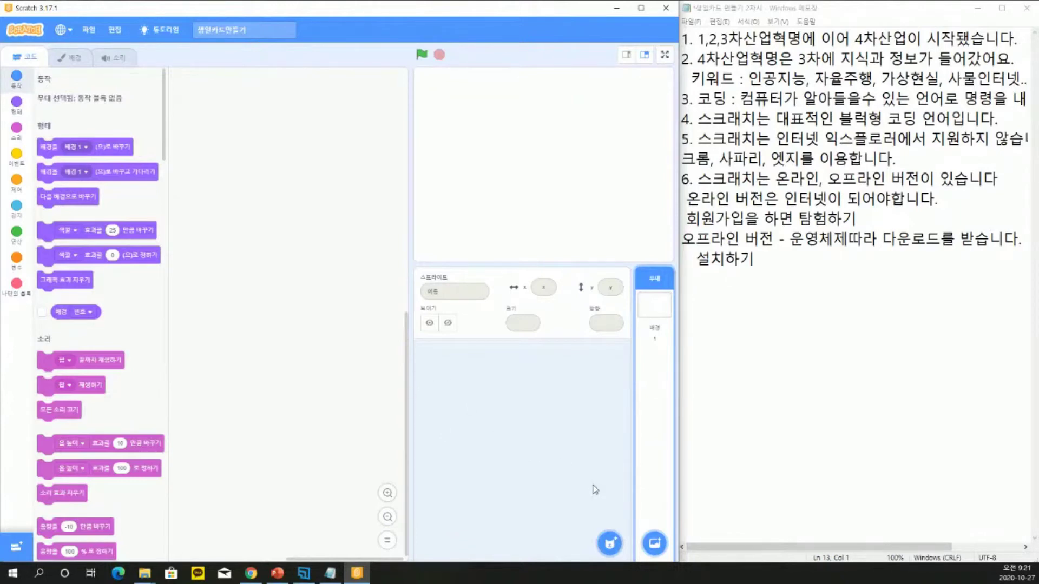
mouse_move(609, 550)
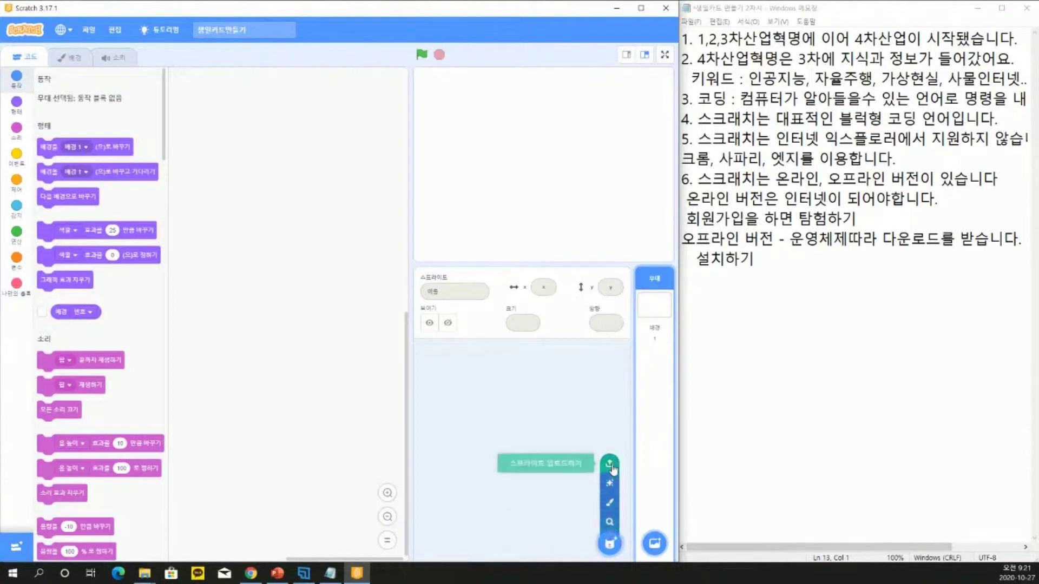
click(610, 523)
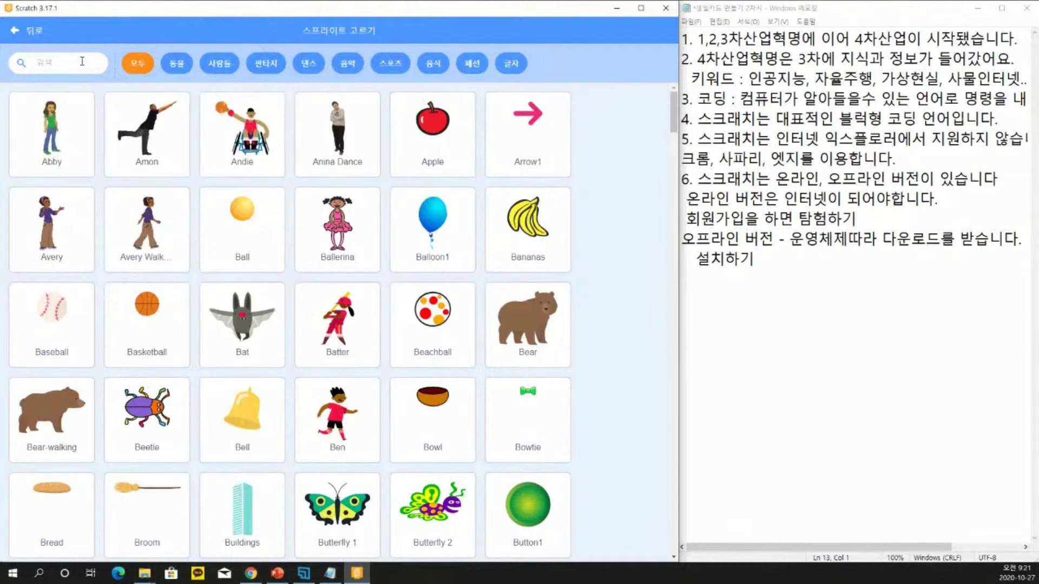
click(24, 33)
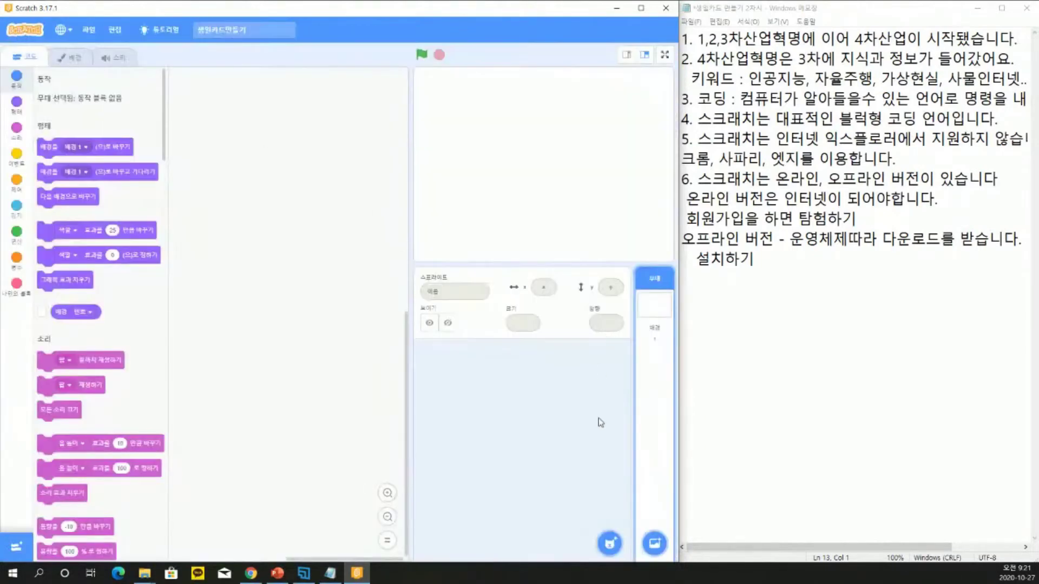
Paint a new sprite containing a purple circle in the costume centre
mouse_move(612, 530)
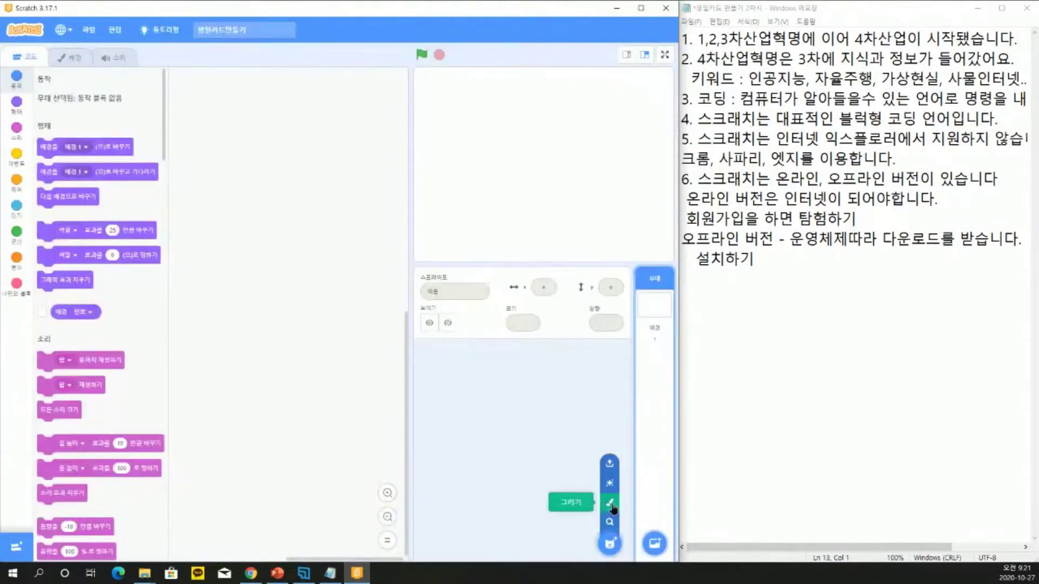
click(612, 508)
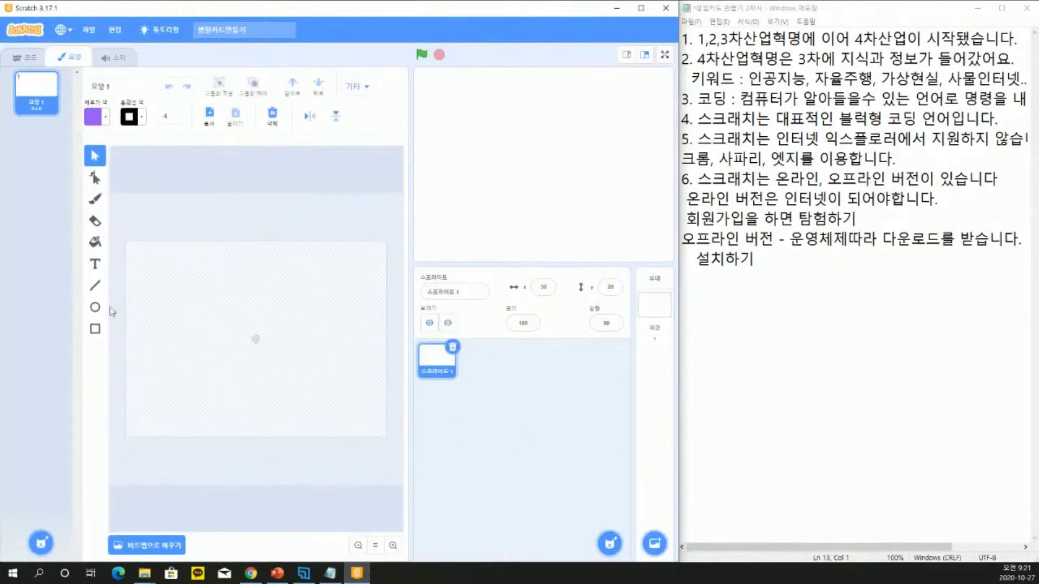
click(95, 308)
mouse_move(198, 304)
mouse_down()
mouse_move(250, 369)
mouse_move(266, 367)
mouse_up()
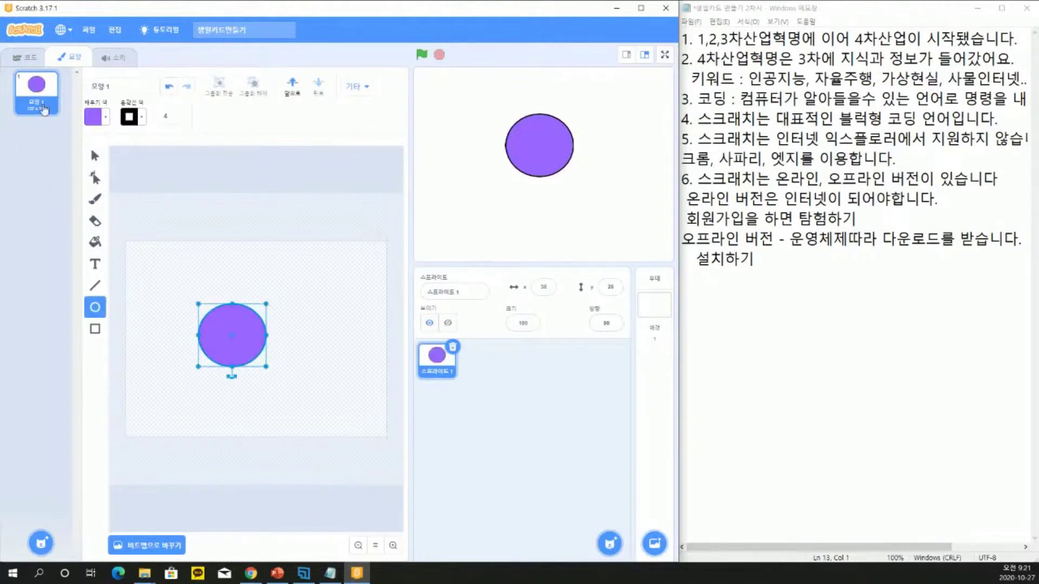
click(25, 58)
Add Andie and Sasha as random sprites, placing Sasha left and Andie right on the stage
mouse_move(610, 544)
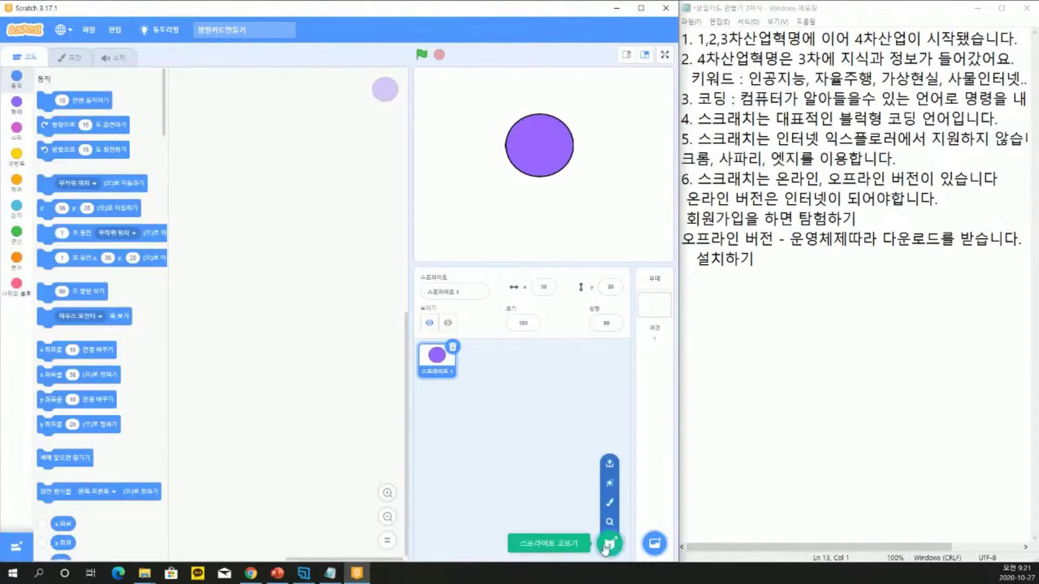
click(613, 484)
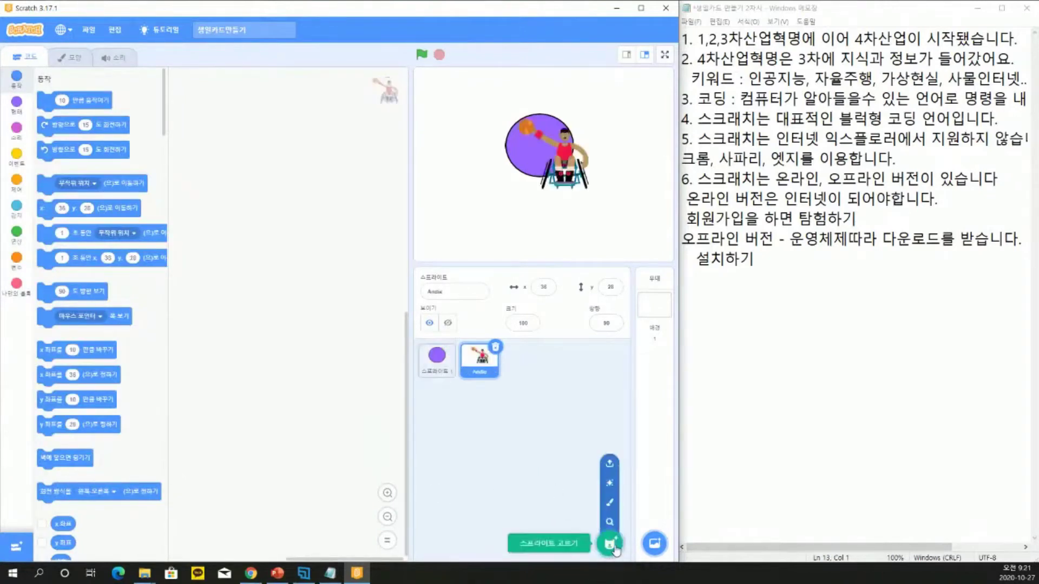
click(610, 483)
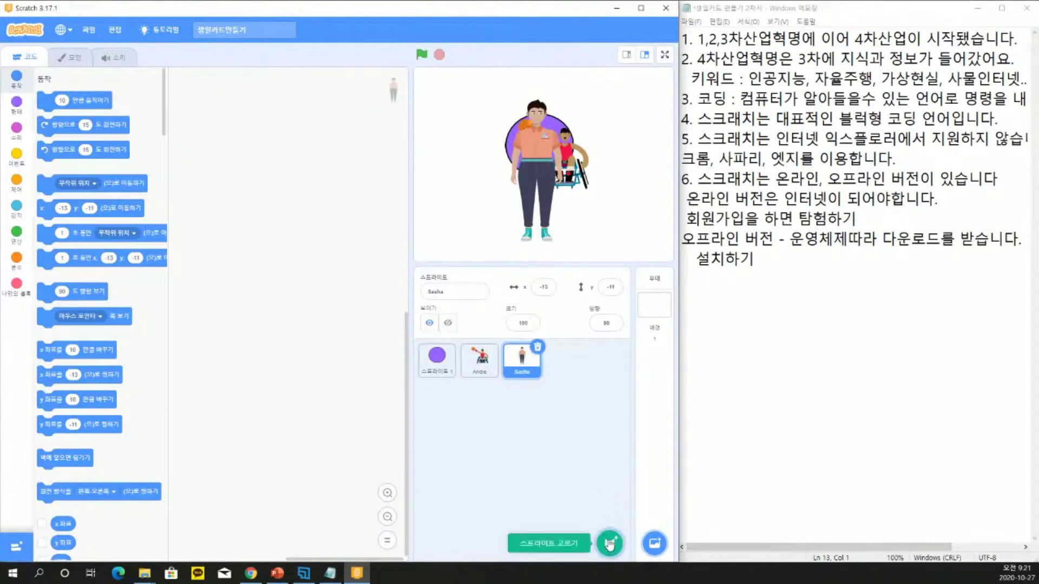
click(610, 544)
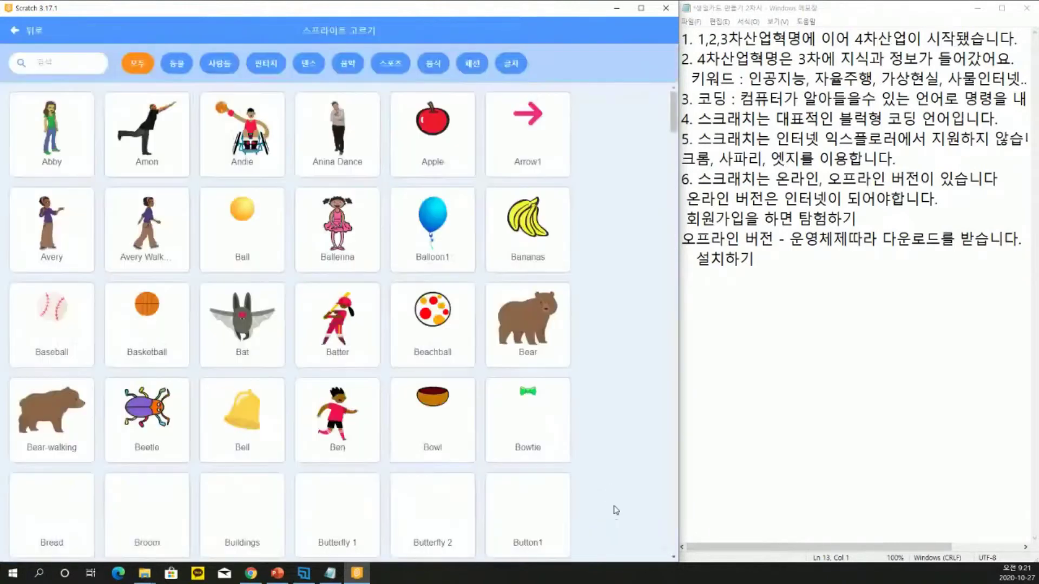
click(30, 31)
drag(551, 162, 497, 138)
drag(571, 148, 631, 148)
mouse_move(615, 522)
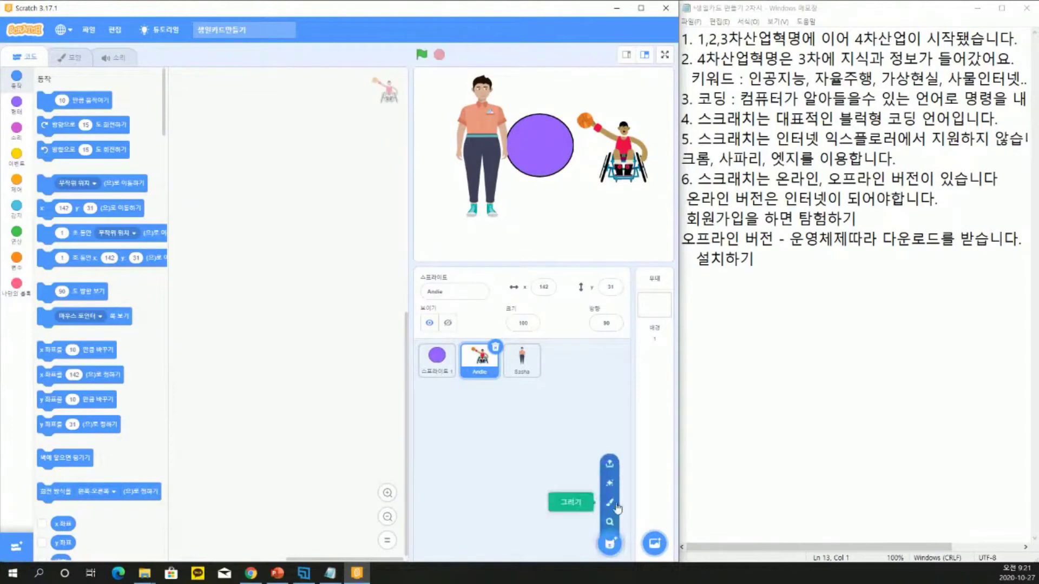
Cancel a sprite upload and delete the purple circle sprite
click(610, 464)
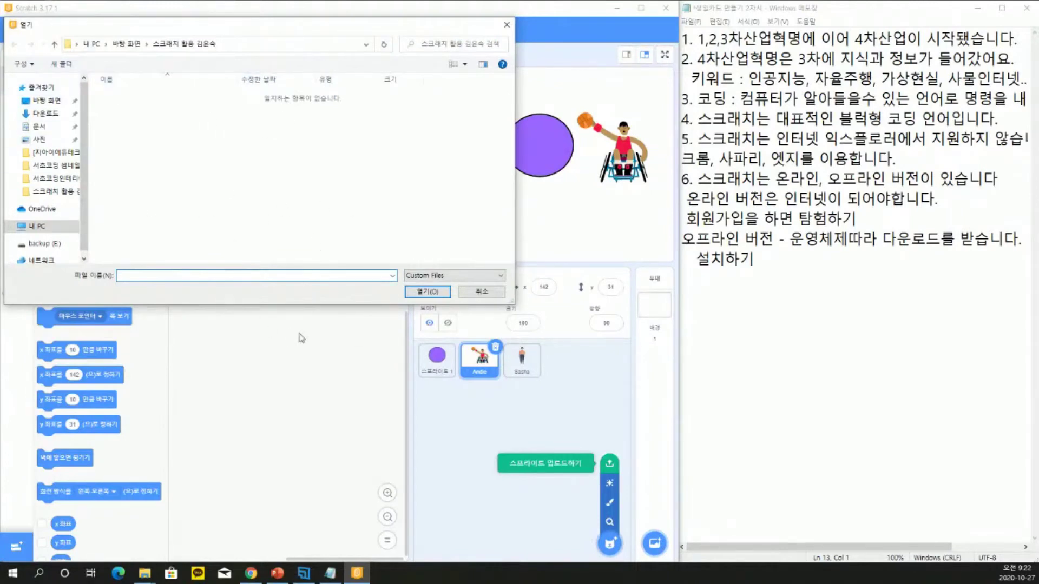
click(479, 293)
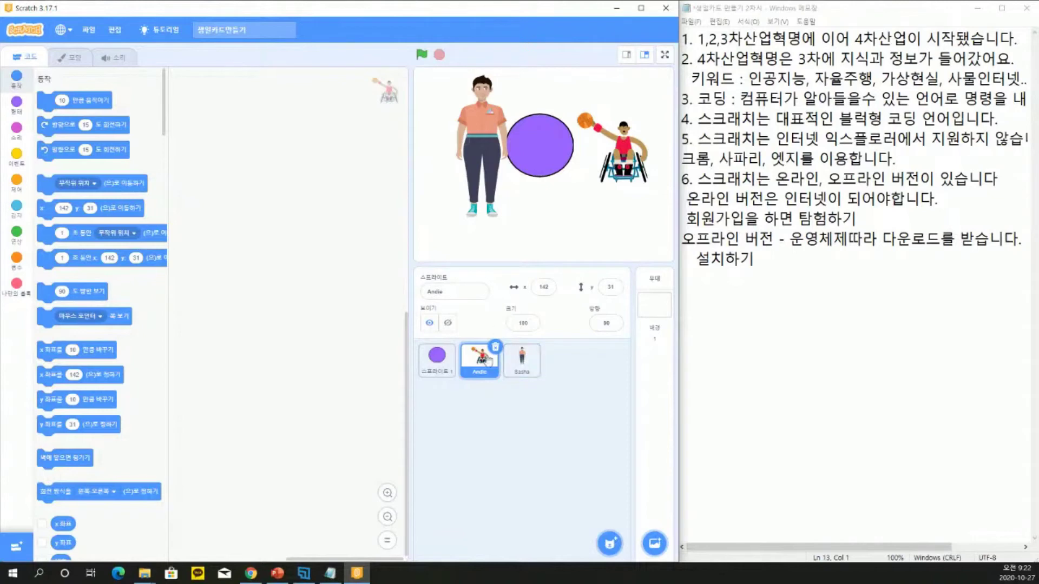
click(442, 356)
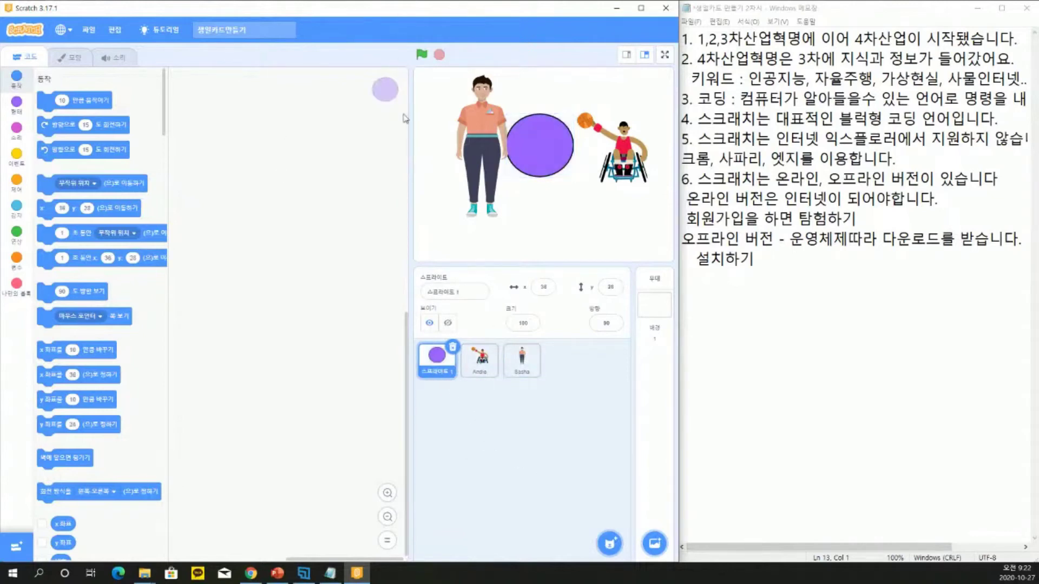
click(453, 347)
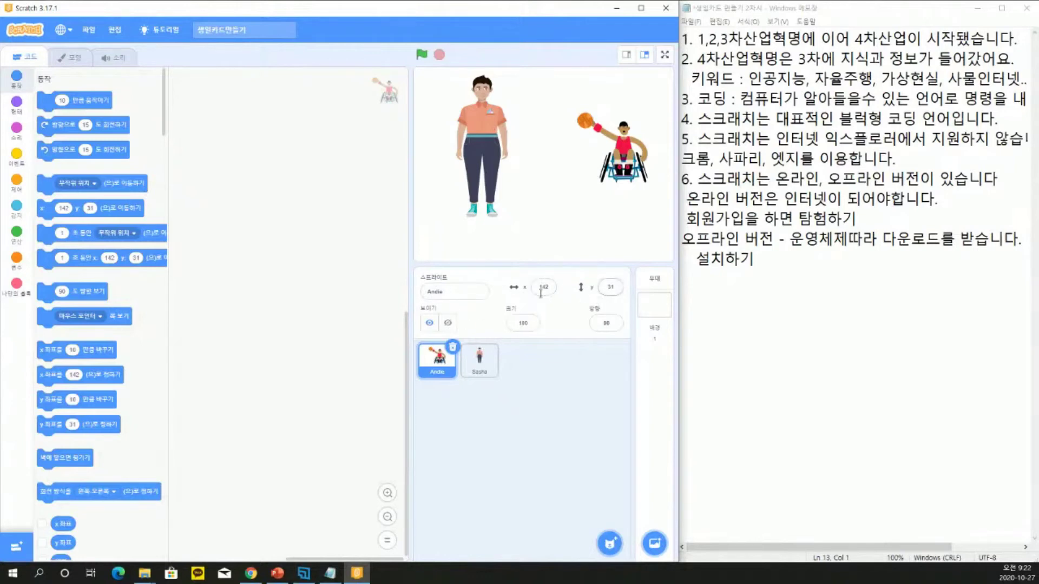
Hide and re-show Andie and Sasha with the Show toggles, leaving both visible
click(523, 324)
click(449, 325)
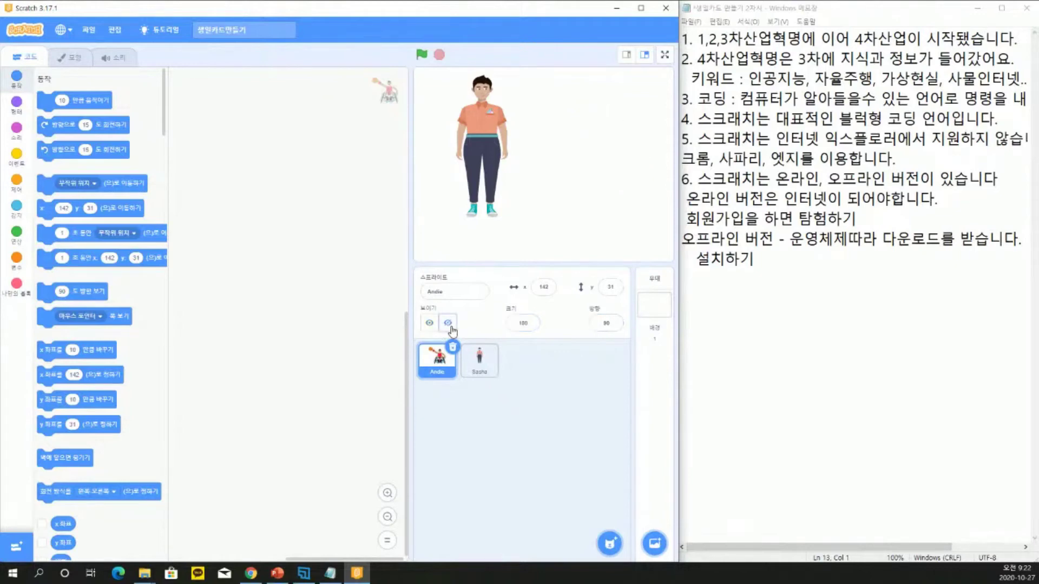
click(430, 325)
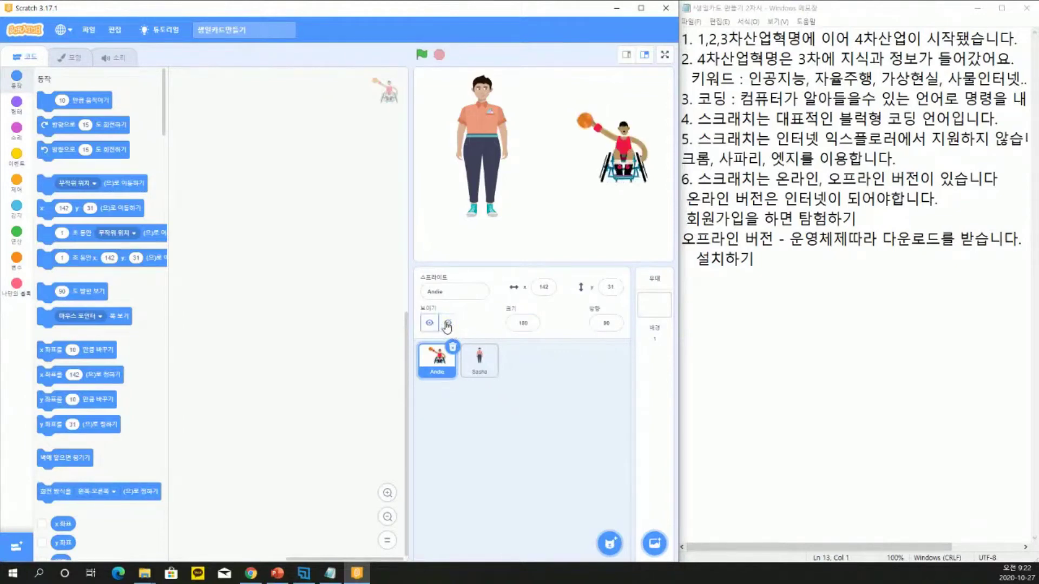
click(447, 325)
click(479, 360)
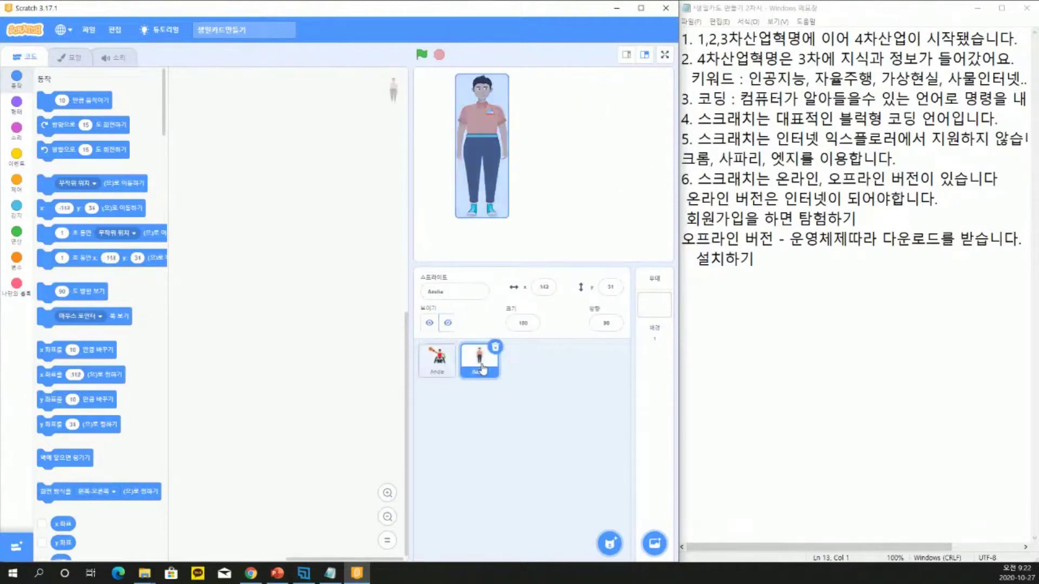
click(448, 323)
click(430, 325)
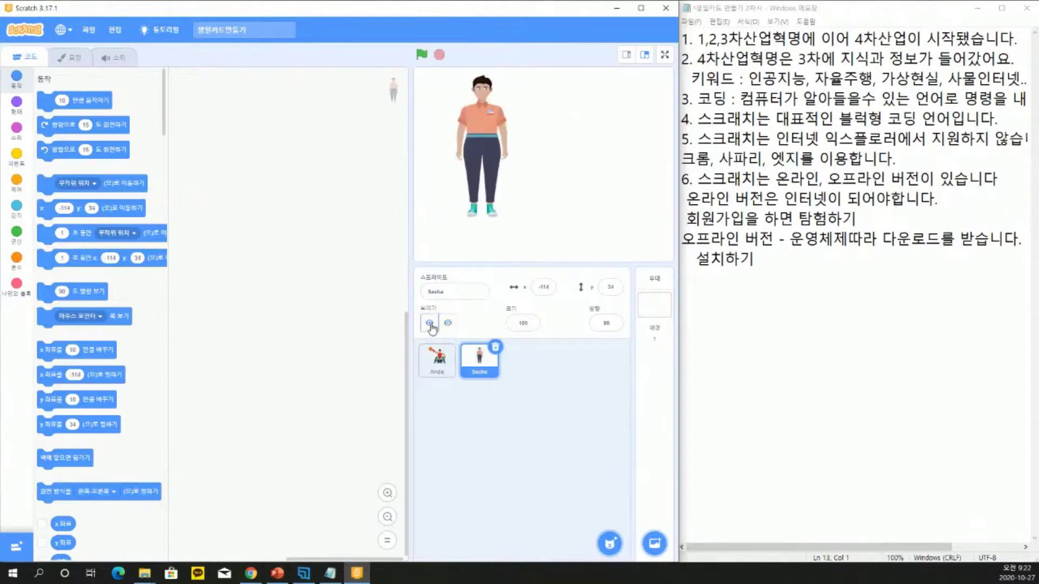
click(439, 356)
click(429, 323)
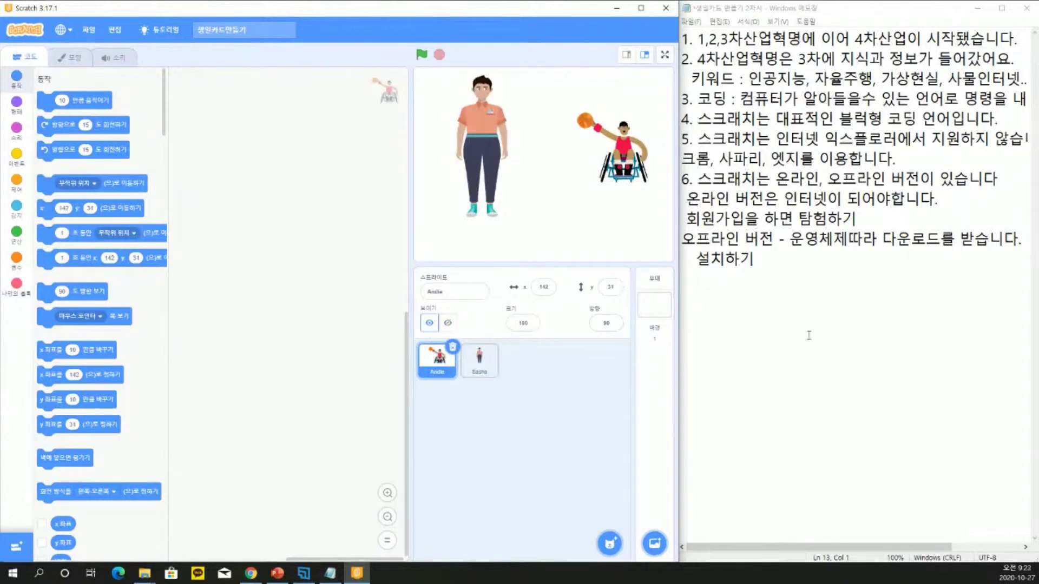
click(818, 313)
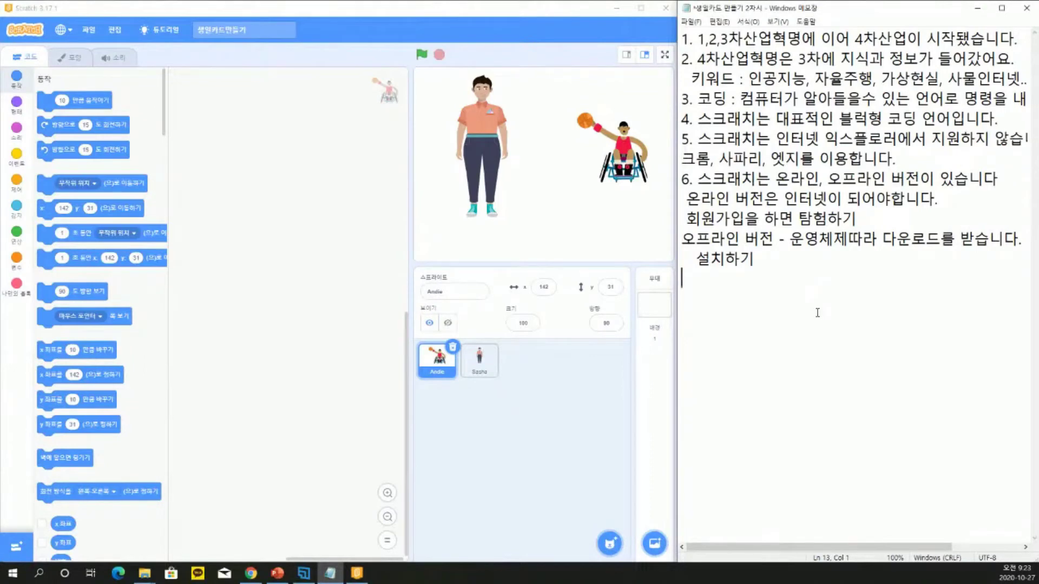
Write note 7: 메뉴, 무대, 무대안에는 스프라이트, 스프라이트 영역, 팔레트, 스크립트영역
text(7. 메뉴, 무대, )
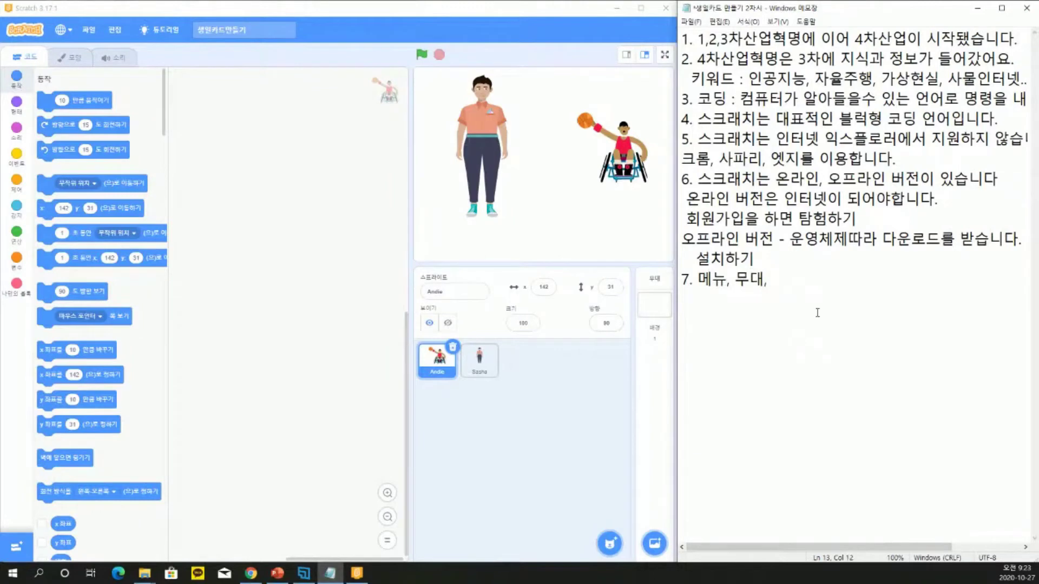
text(무대안에)
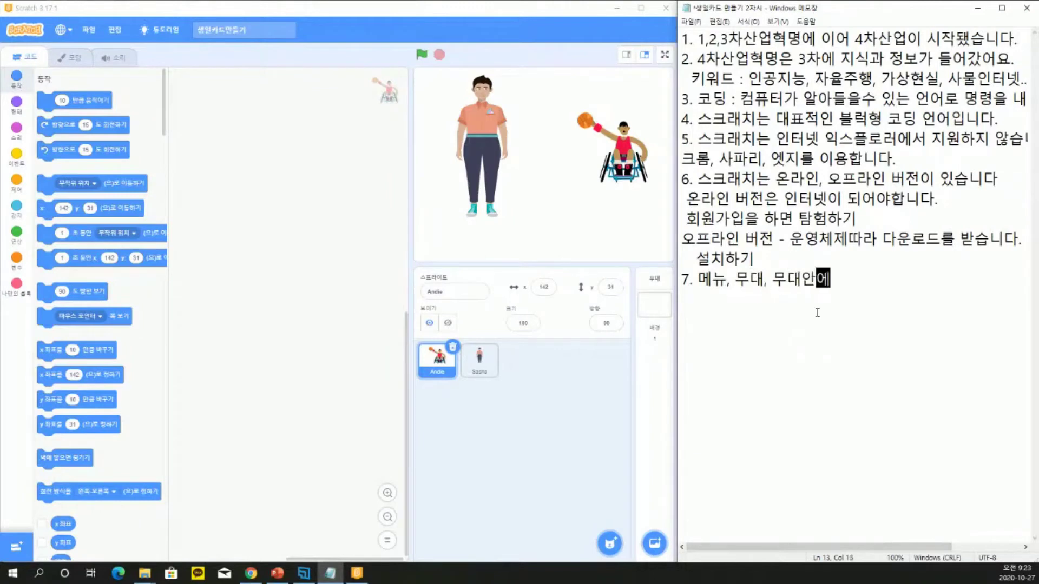
text(는 스프라이트, )
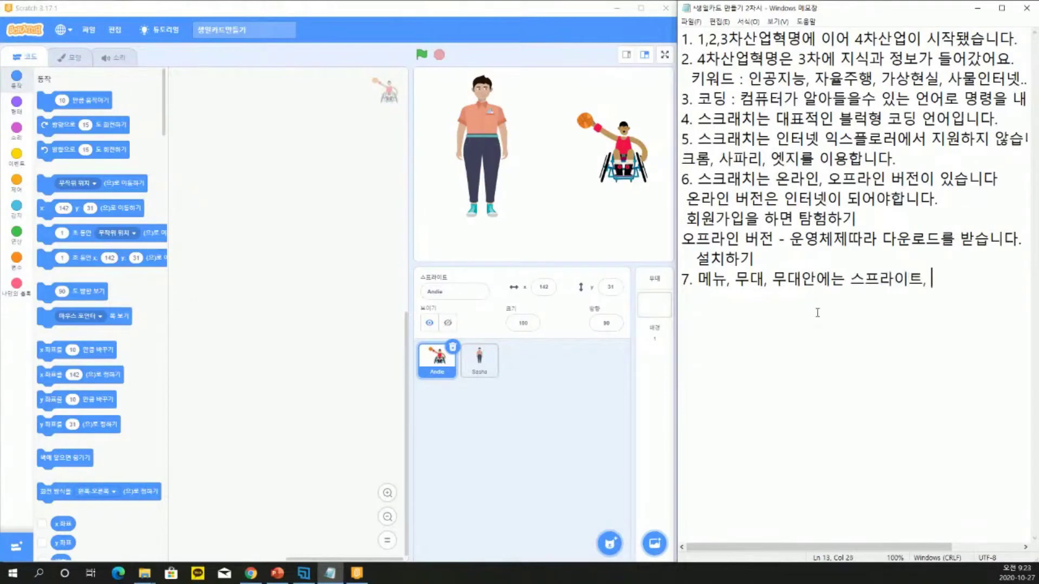
text(스프라이)
text(트 영여)
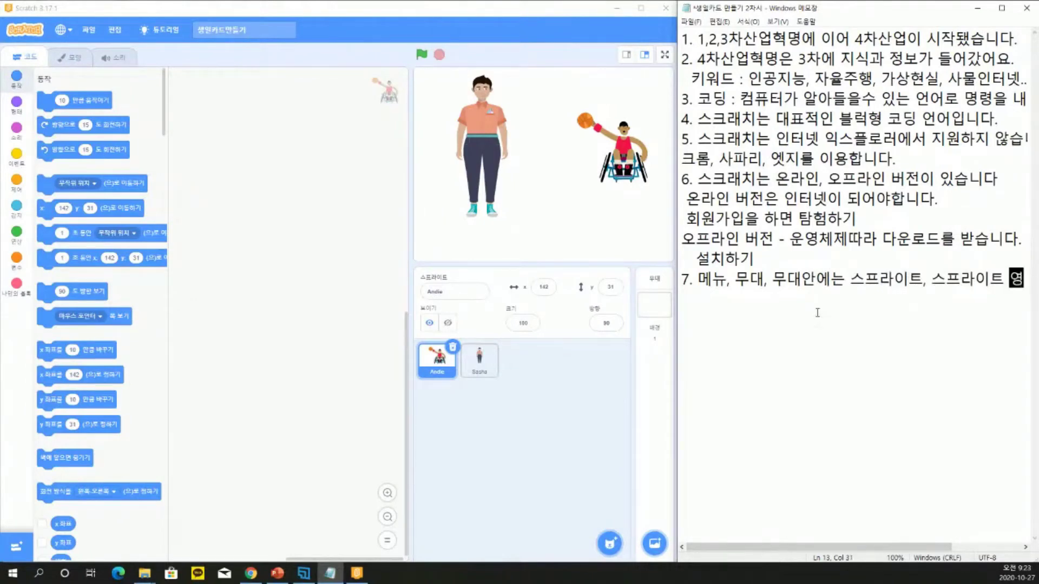
key(Return)
text(팔렌)
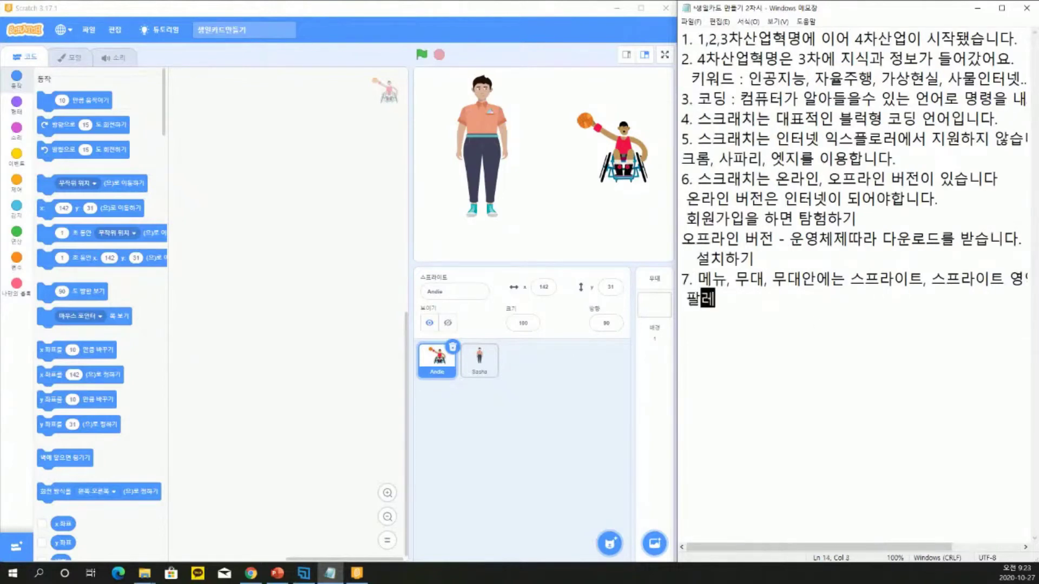
key(BackSpace)
text(트)
text(,스)
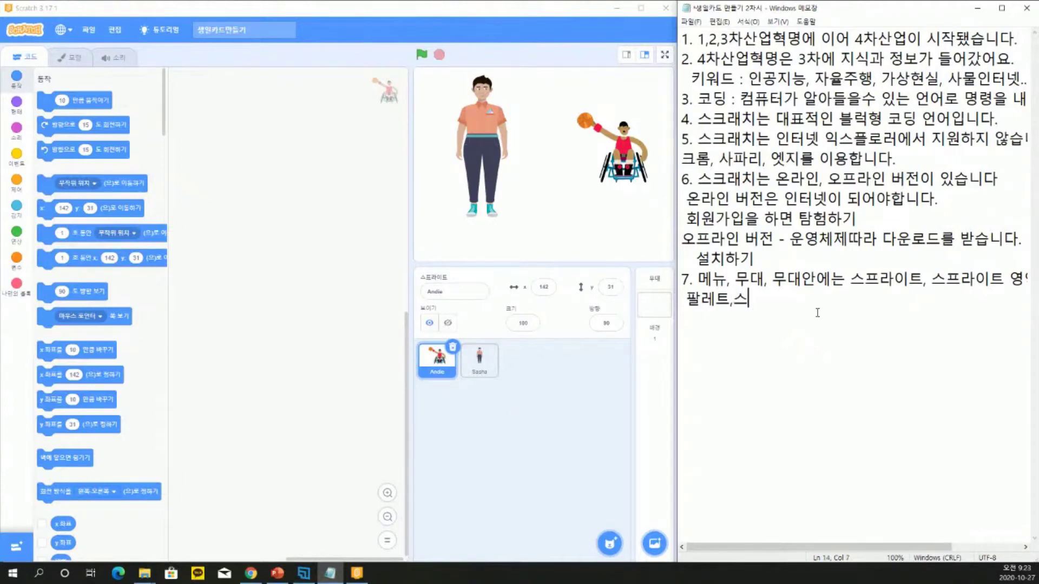
text(크립트영역)
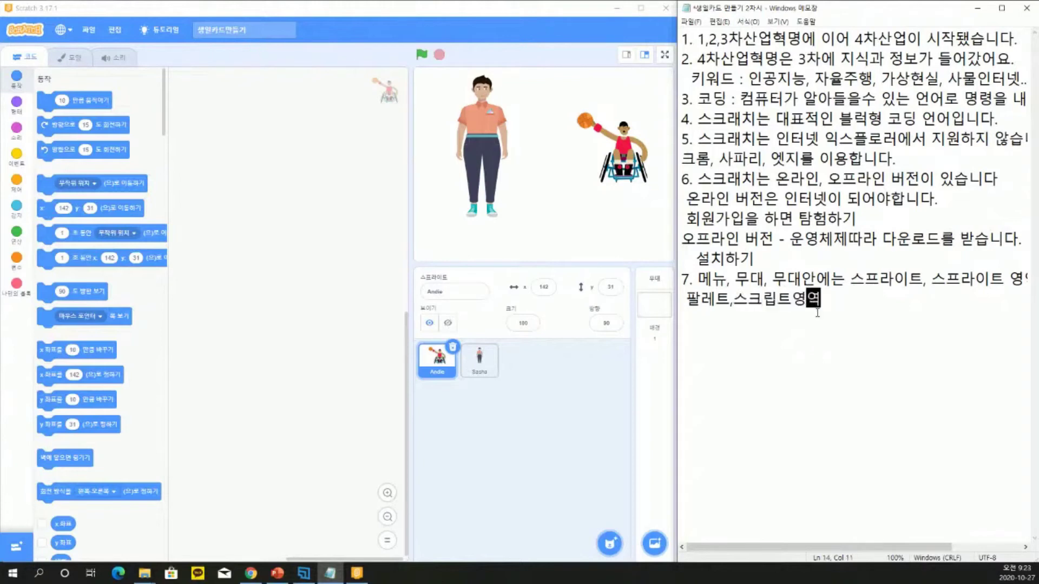
click(817, 313)
Write note 8: 스프라이트를 그리고, 업로드, 기본제공, 랜덤추가
key(Return)
text(8. )
text(스프라이트)
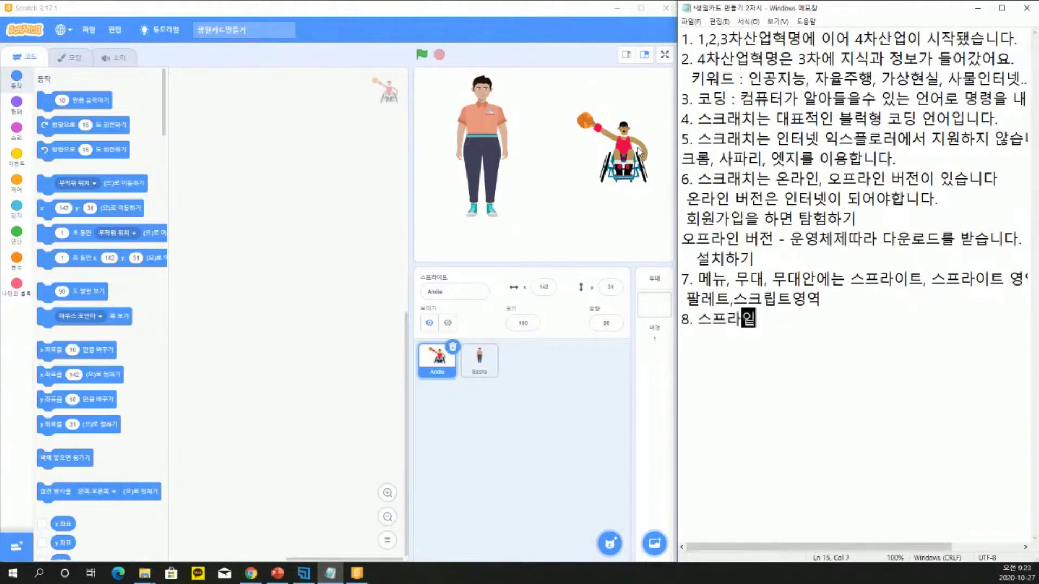
text(를 )
text(그리고)
text(, 업론,)
key(BackSpace)
key(BackSpace)
text(로드, 기본제공)
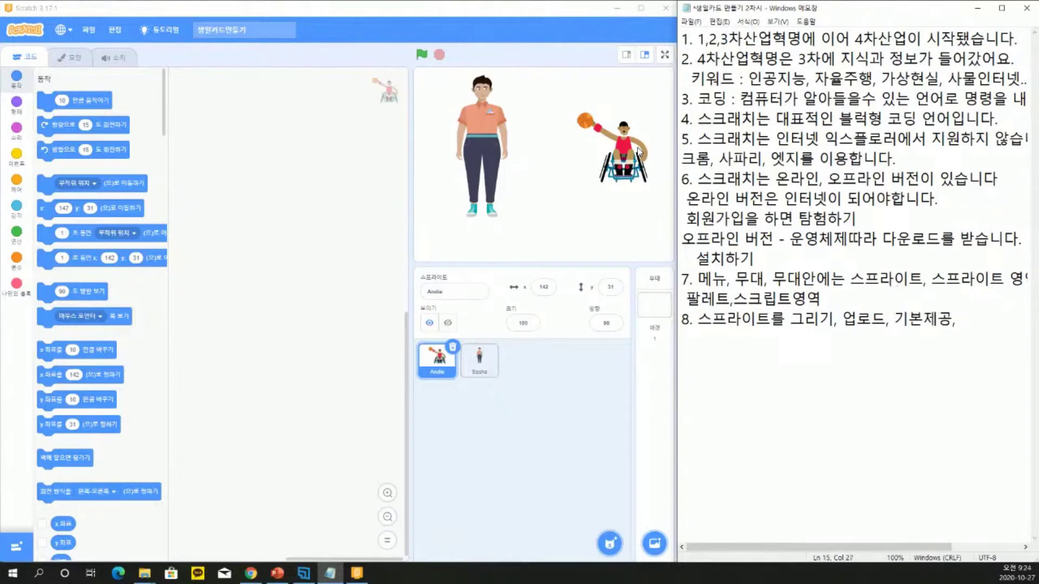
text(, 랜덤추가)
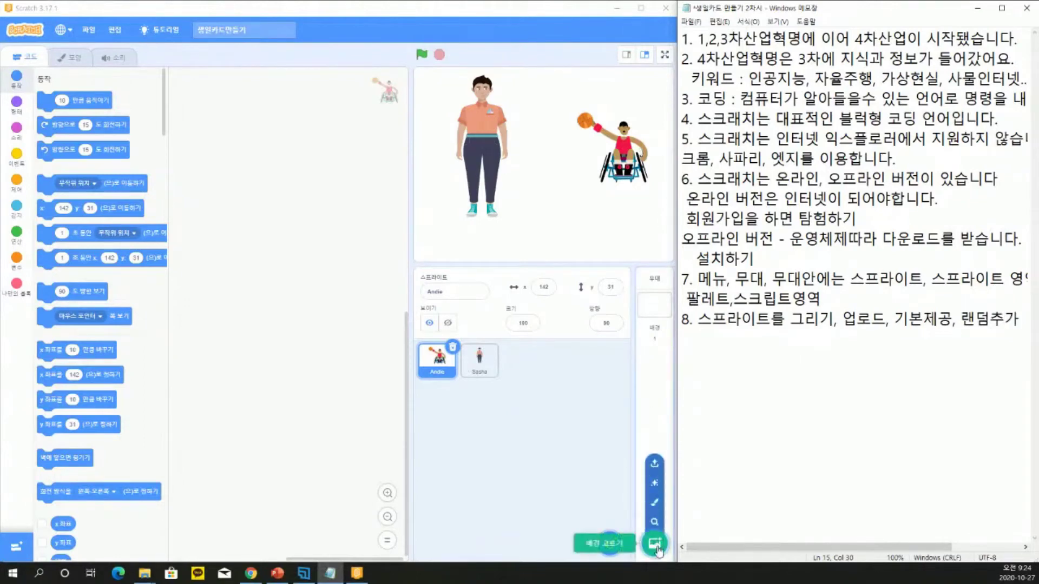
Add Blue Sky, a painted blank backdrop, and a random Theater 2 backdrop to the stage
click(654, 544)
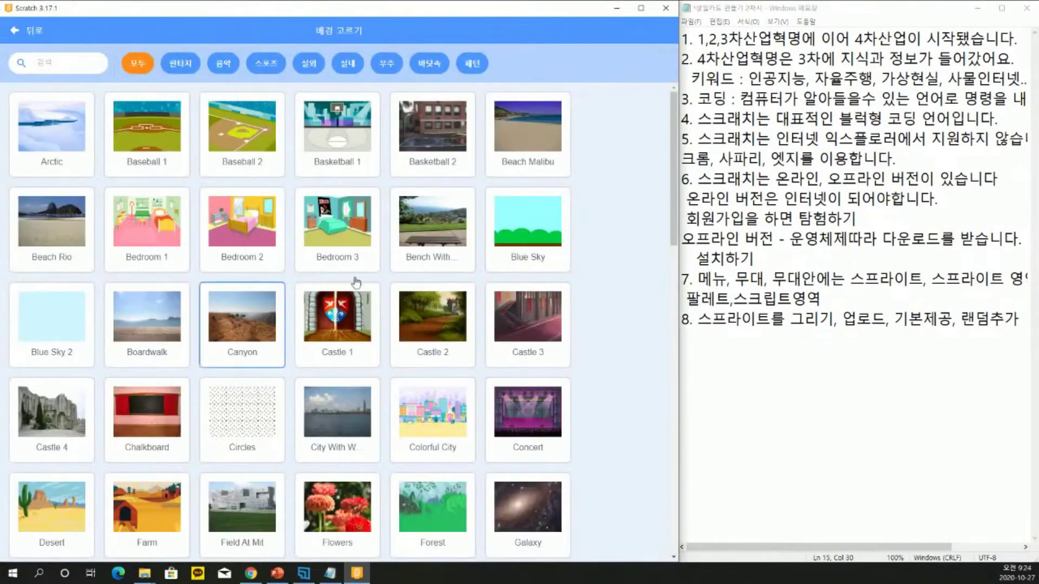
click(512, 228)
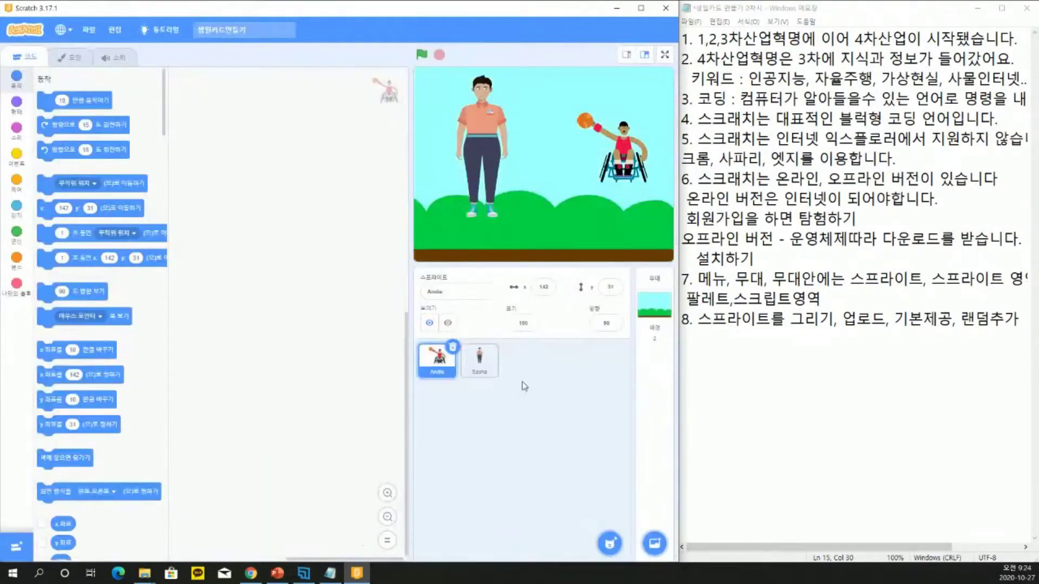
click(654, 304)
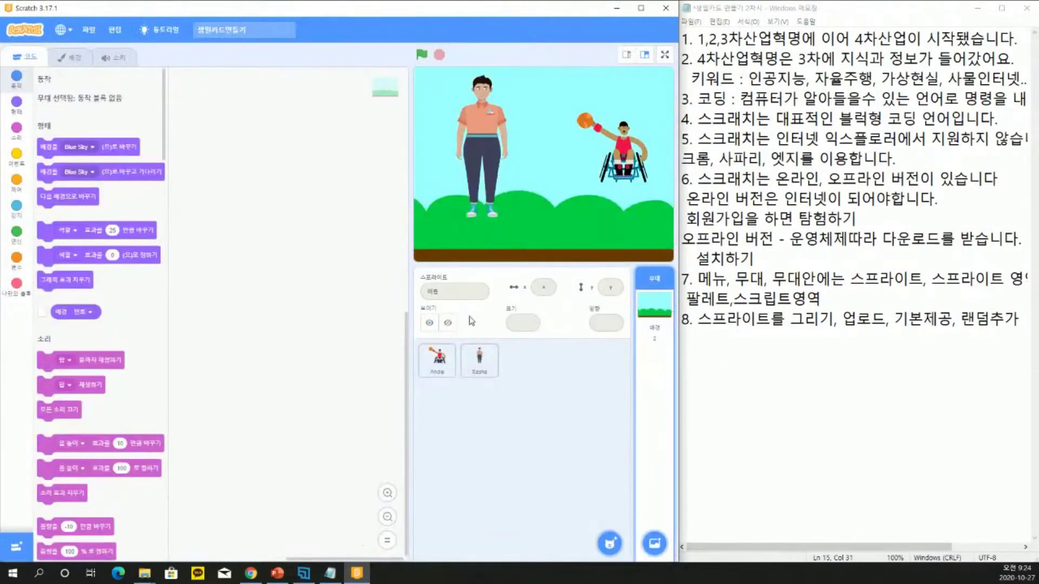
click(654, 506)
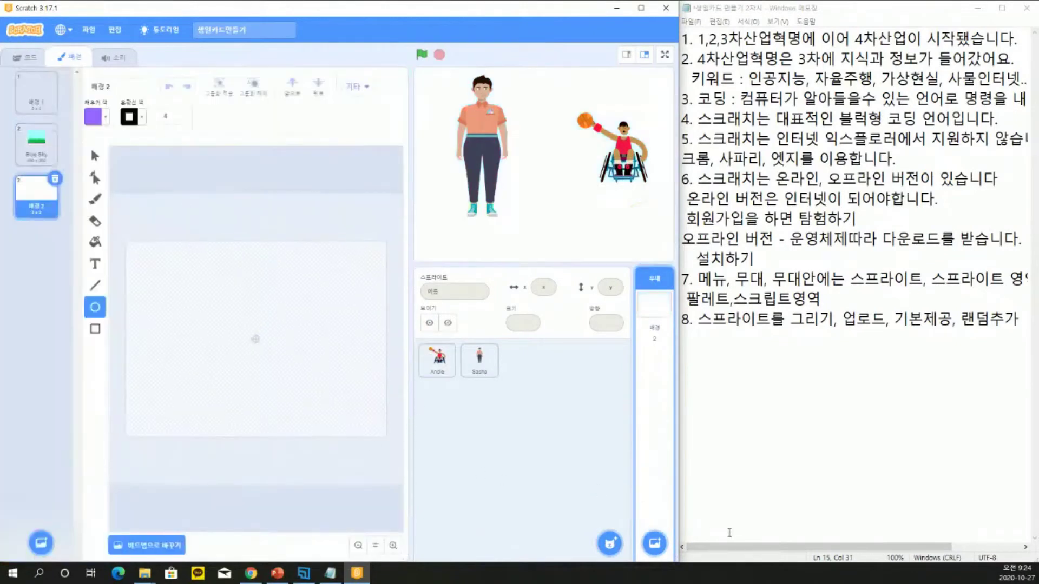
mouse_move(655, 543)
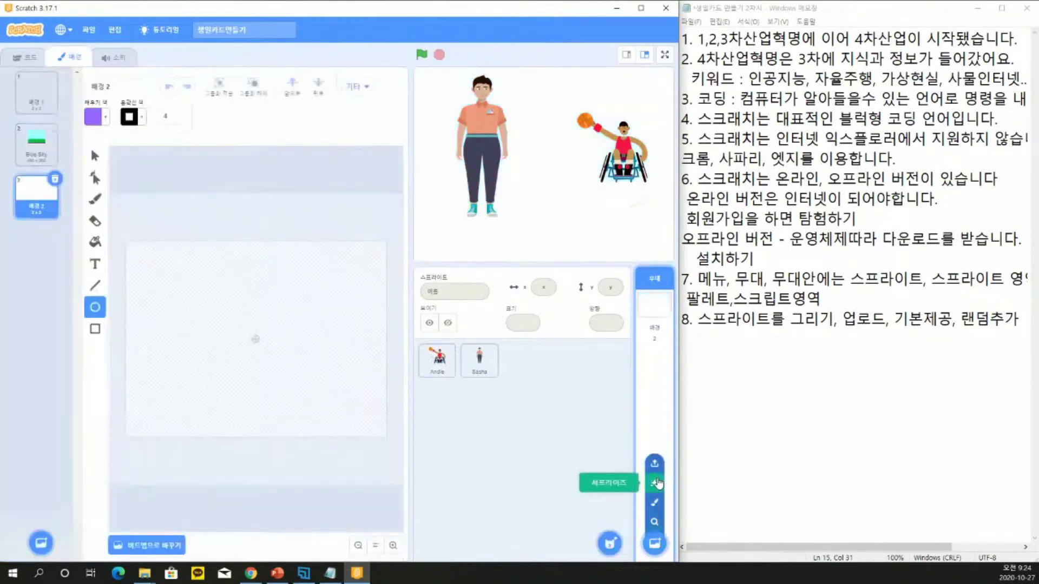
click(658, 483)
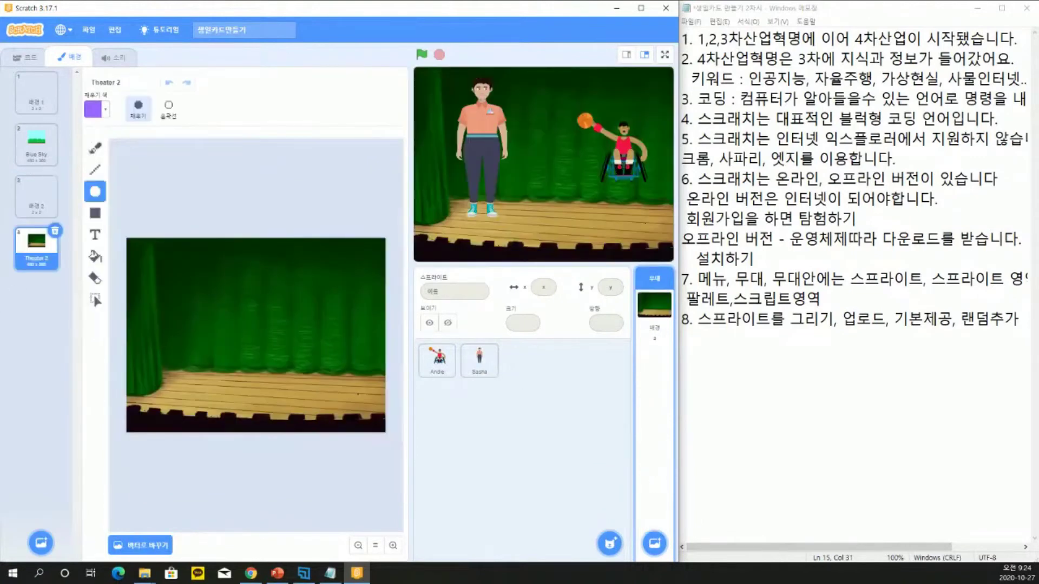
Delete Blue Sky and both blank backdrops, keeping only Theater 2
click(30, 103)
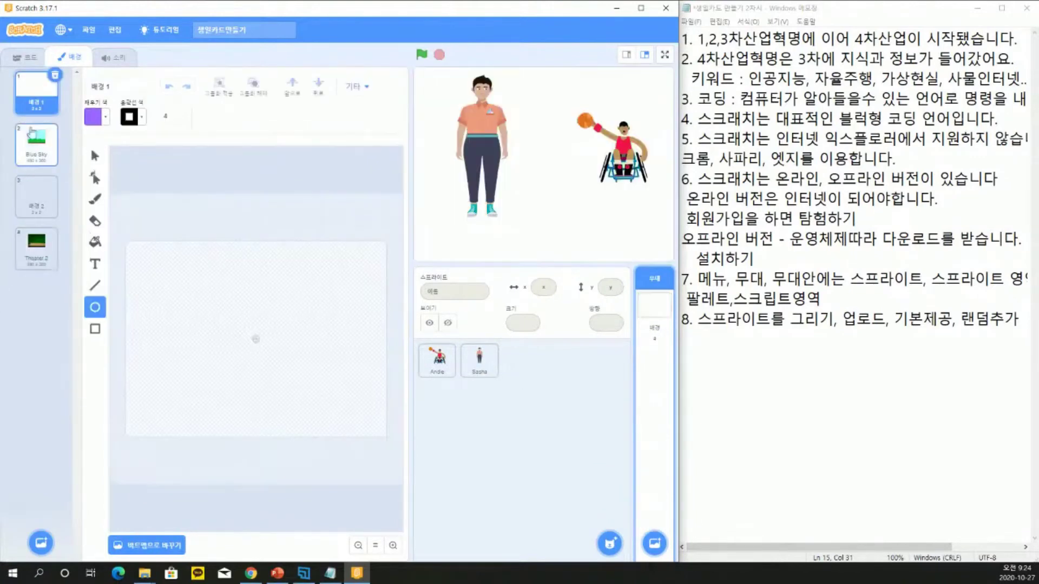
click(32, 142)
click(36, 245)
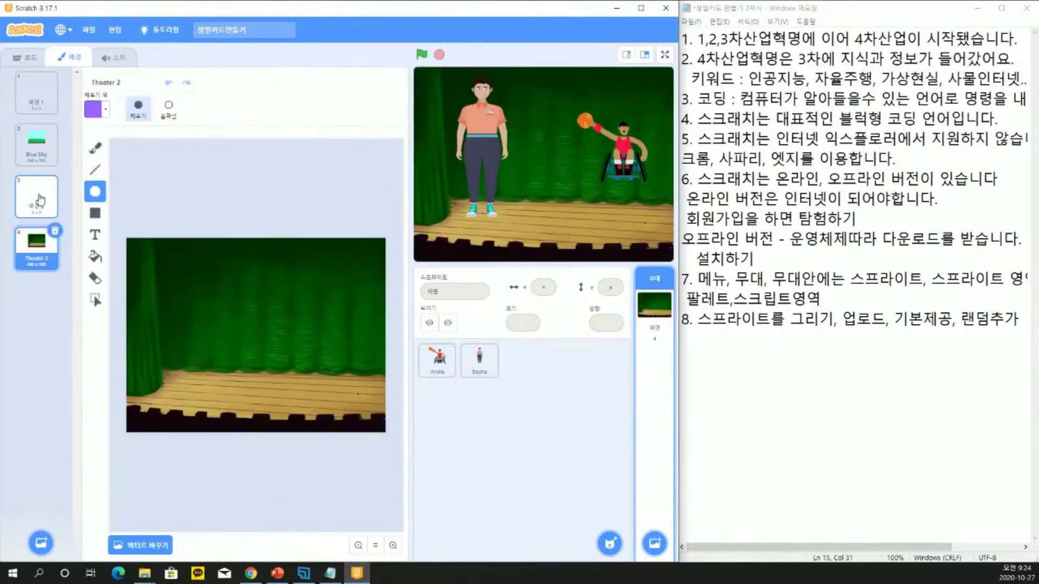
click(39, 199)
click(52, 132)
click(55, 126)
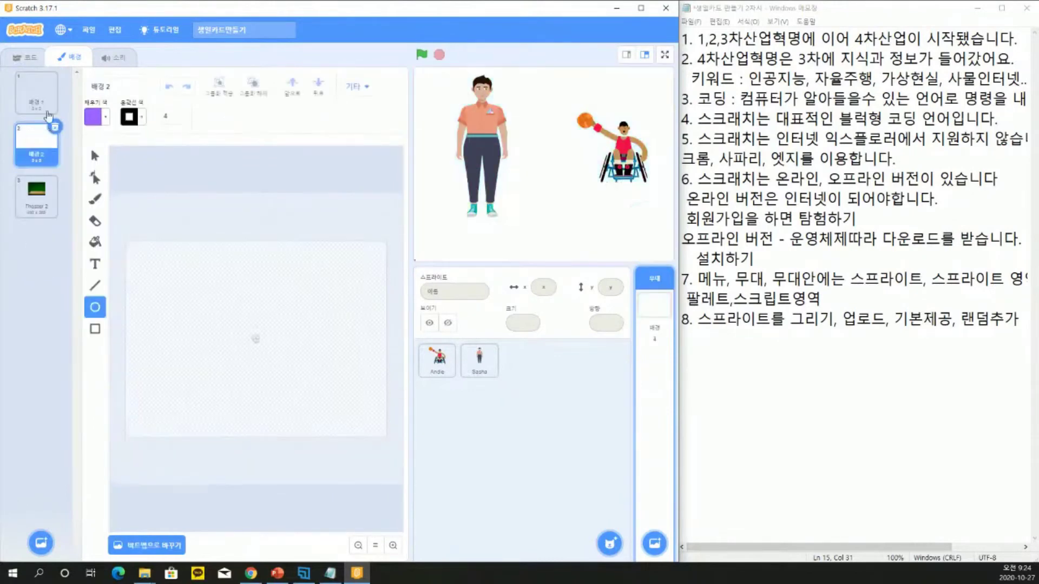
click(55, 74)
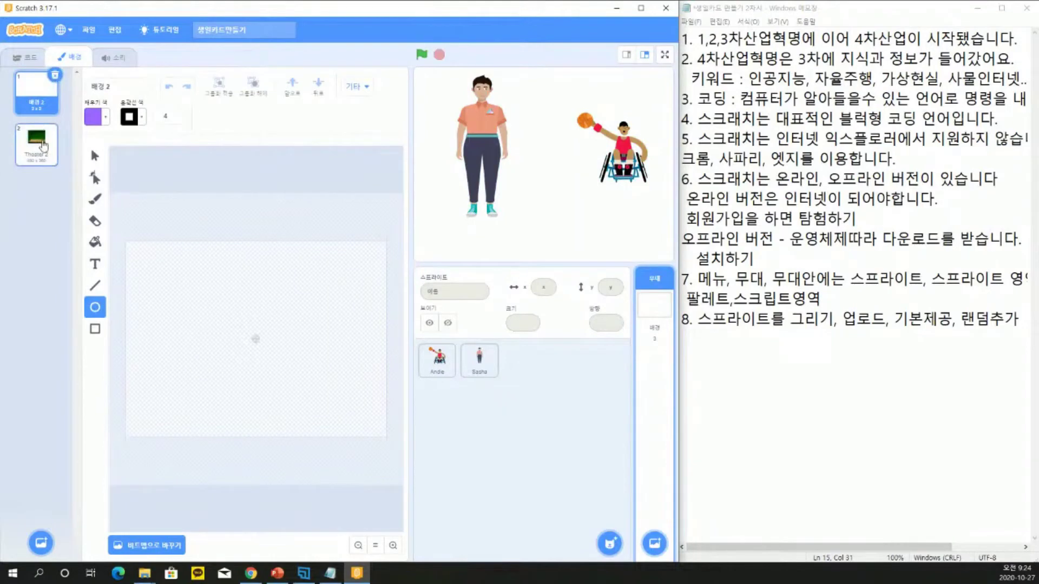
click(55, 75)
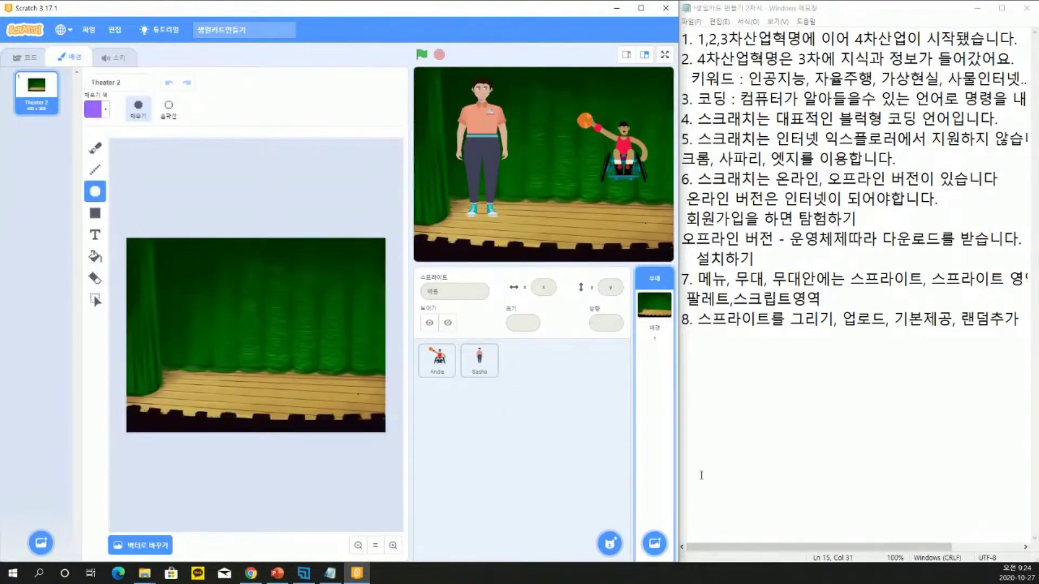
Add the School backdrop from the backdrop library behind Sasha and Andie
click(654, 543)
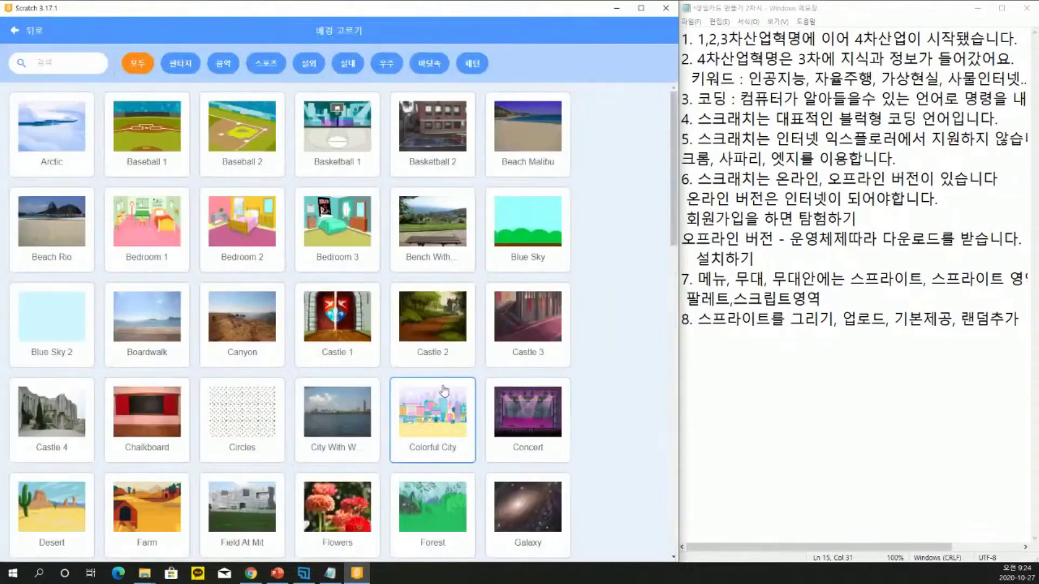
scroll(445, 391, down, 1)
scroll(445, 391, down, 1)
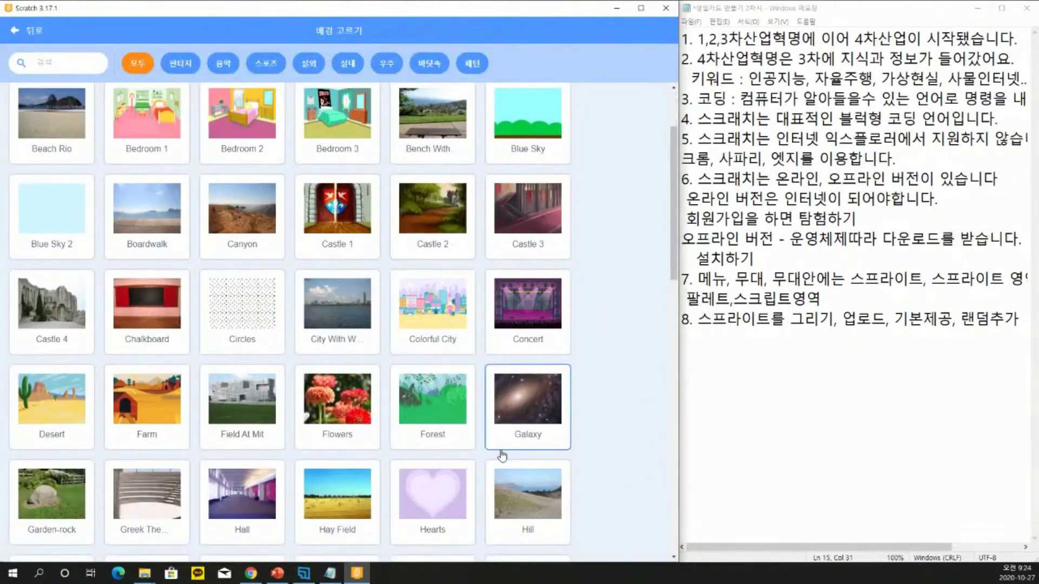
scroll(503, 457, down, 2)
scroll(509, 487, down, 2)
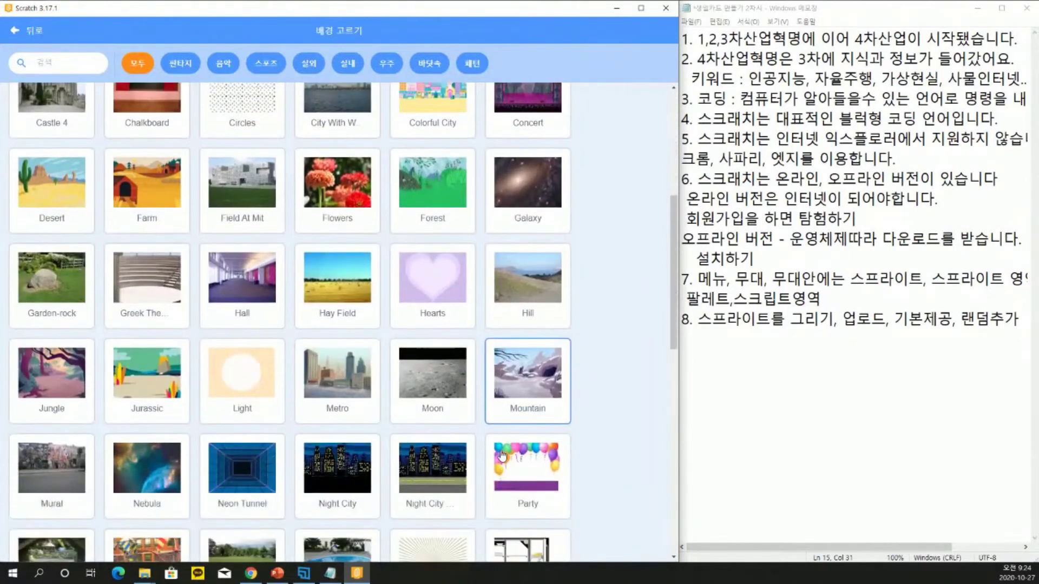
drag(678, 301, 698, 433)
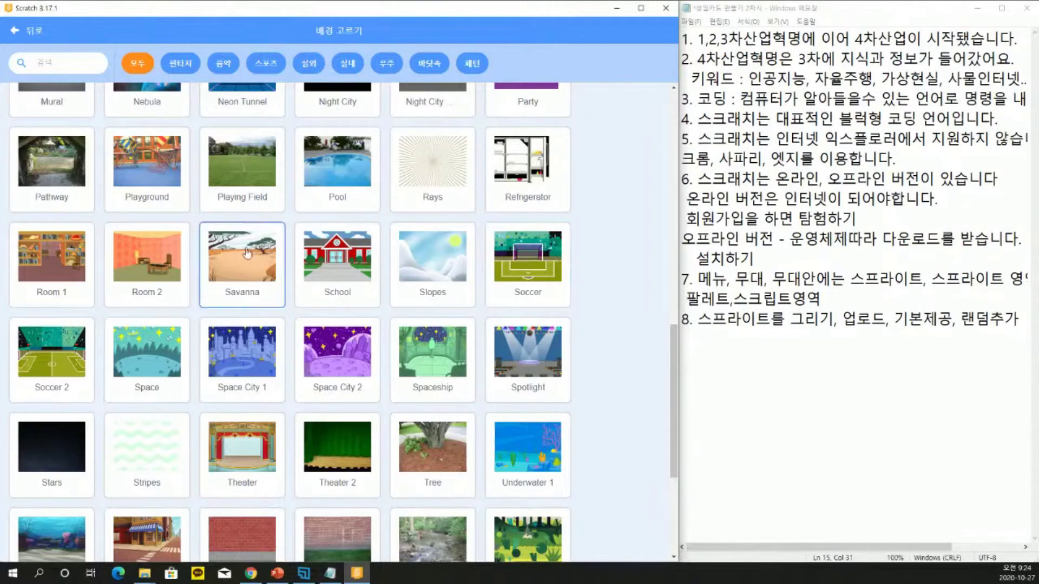
click(340, 287)
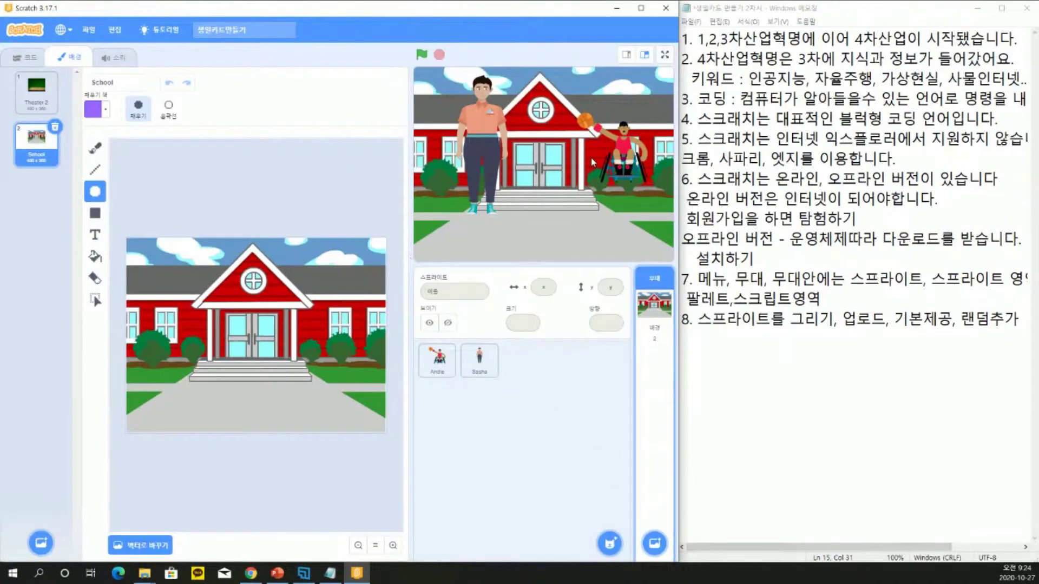
Move Andie down in front of the school and Sasha onto the schoolyard
drag(622, 153, 577, 187)
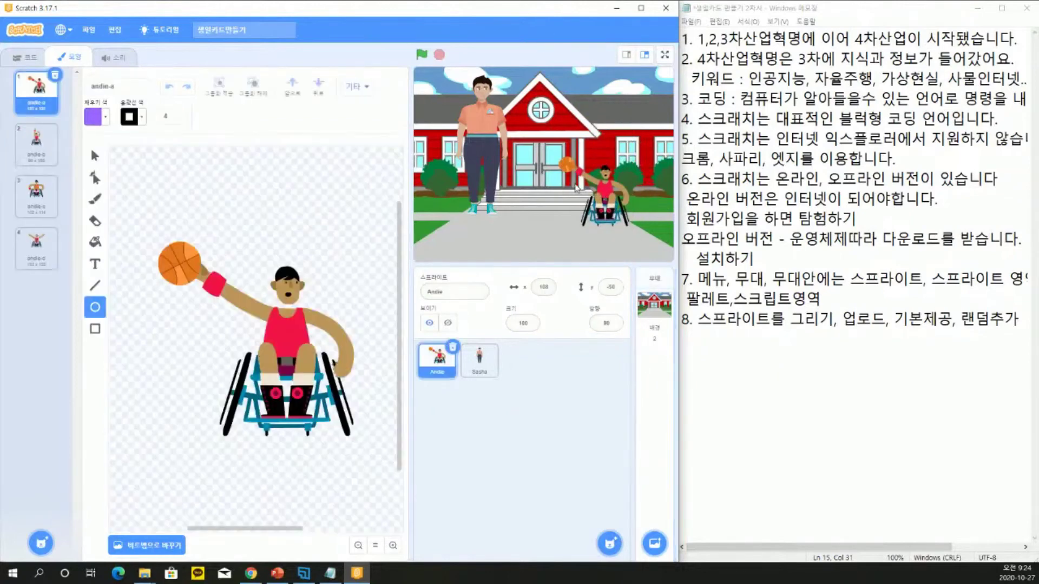
drag(486, 146, 509, 176)
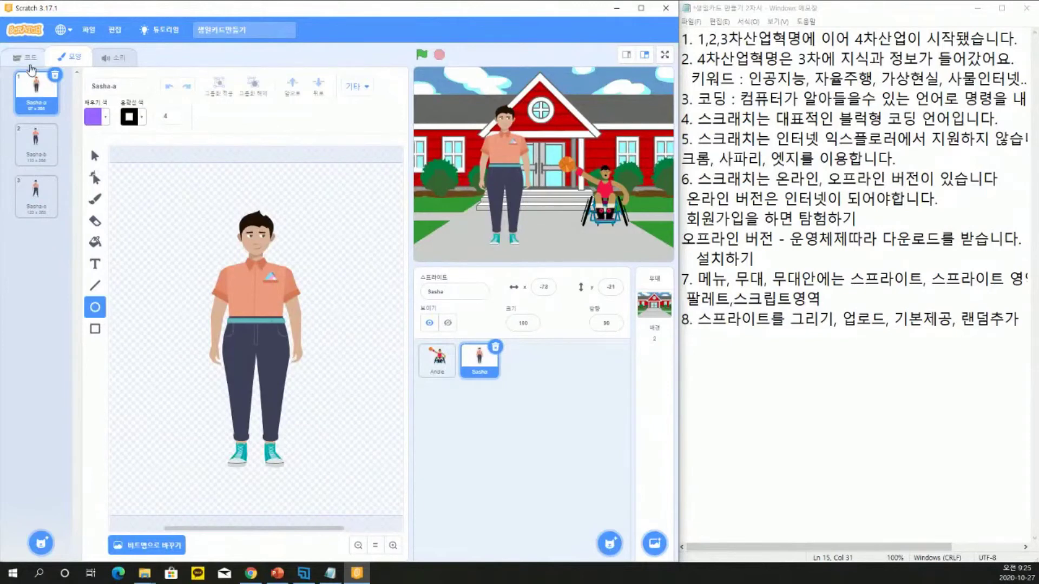
click(25, 56)
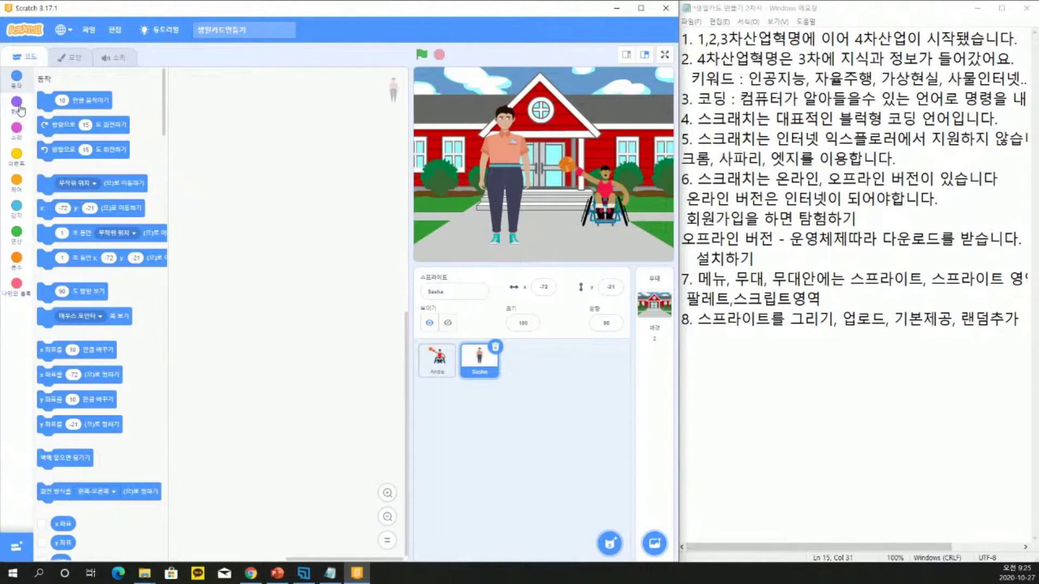
Browse the Looks, Sound, Events, Control, Sensing, Operators, Variables and My Blocks categories, then return to Motion
click(20, 108)
click(18, 130)
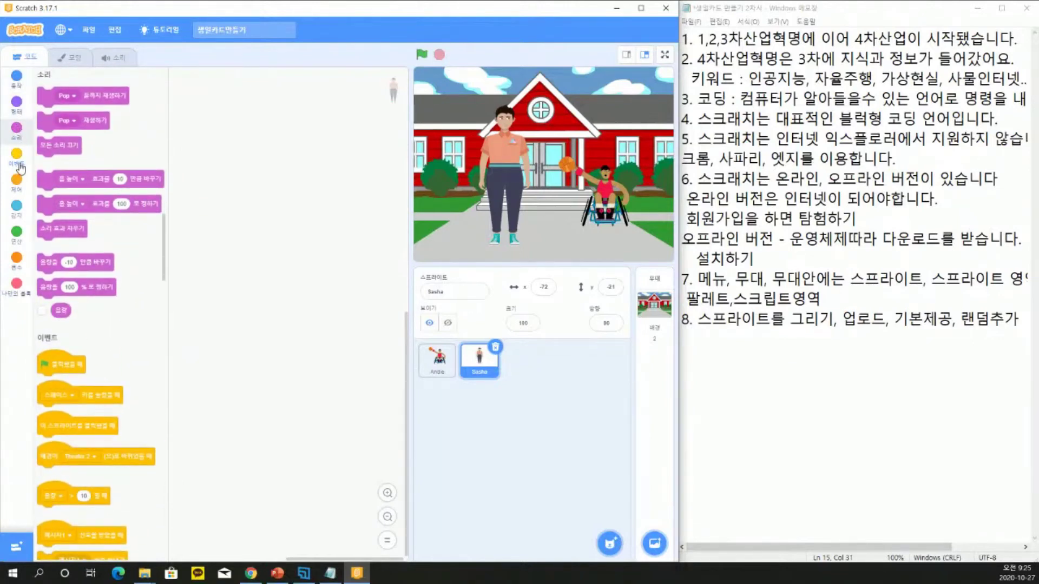
click(17, 182)
click(19, 217)
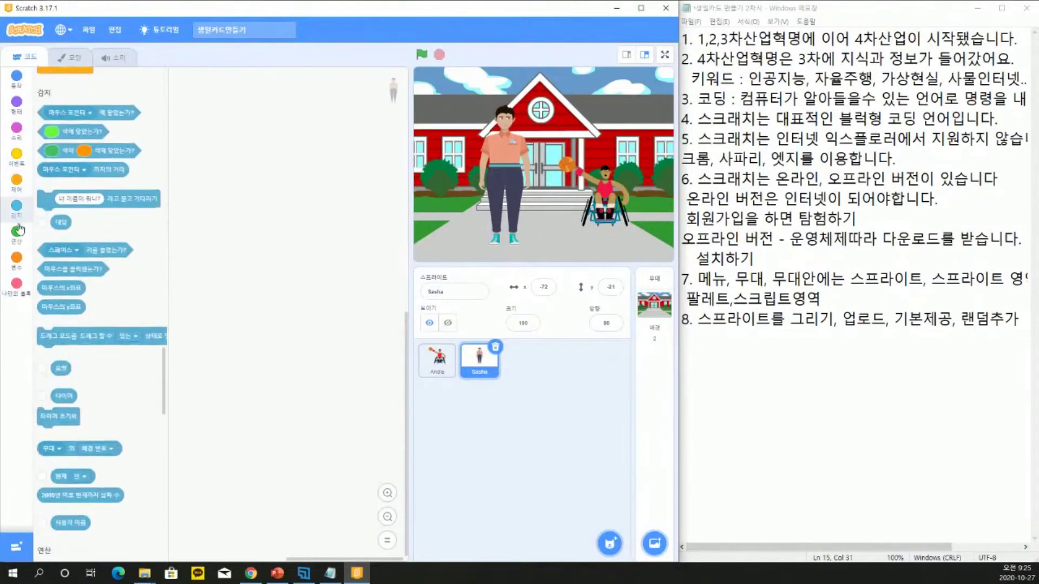
click(17, 233)
click(18, 262)
click(17, 283)
click(16, 79)
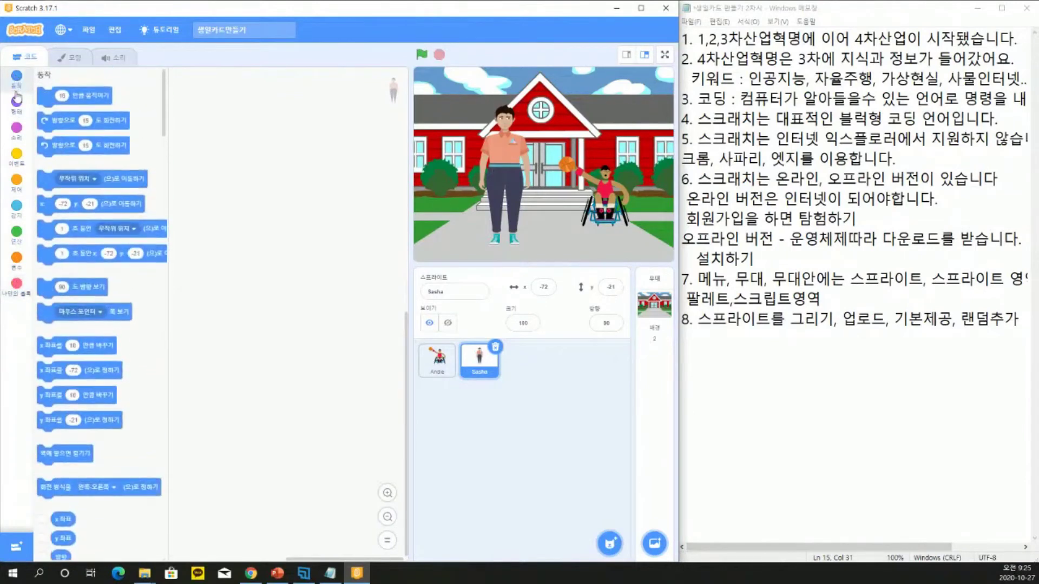
click(16, 103)
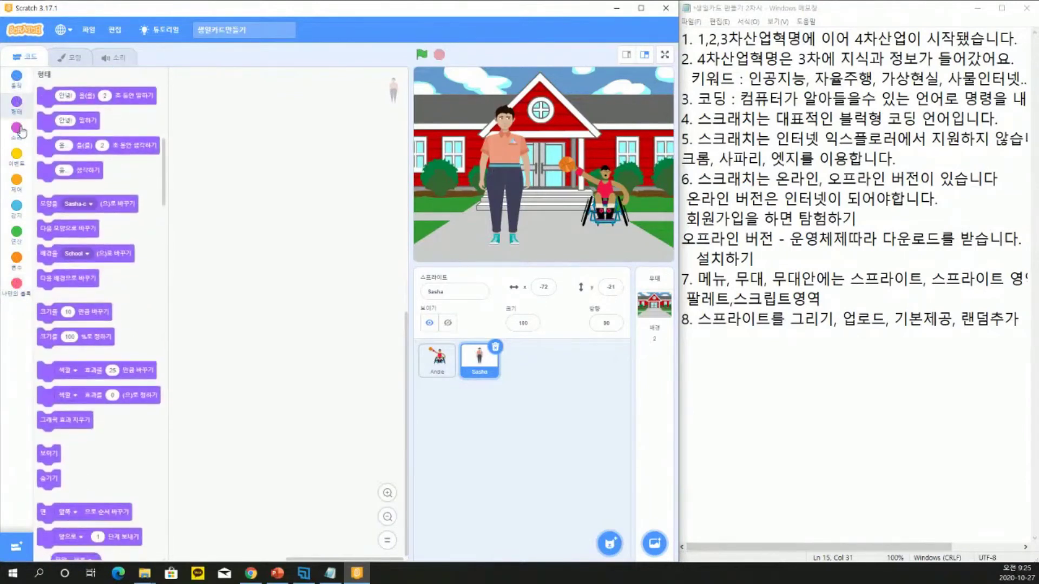
click(21, 75)
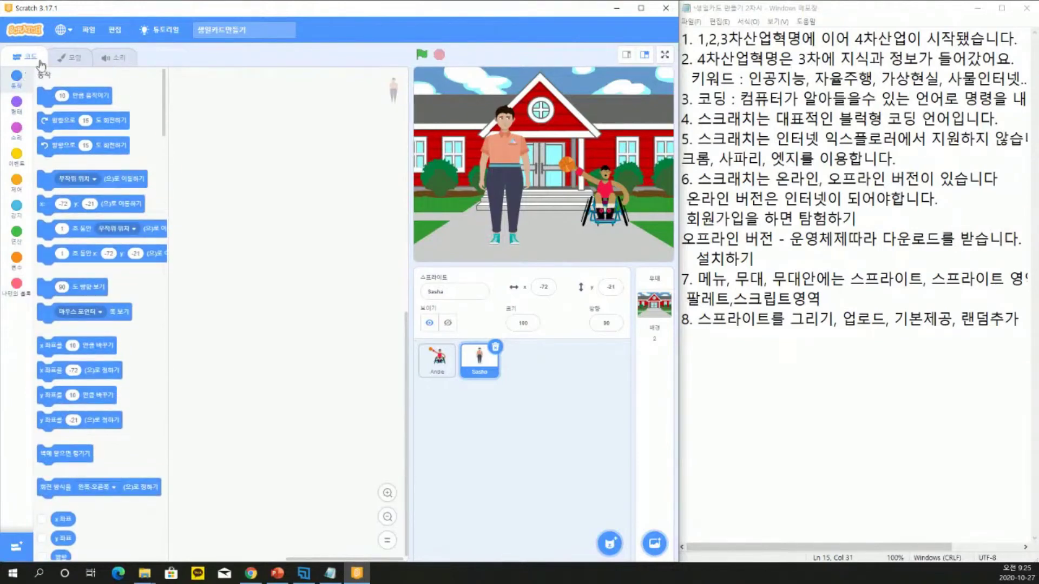
Look through Sasha's costumes and leave her in the standing costume
click(68, 59)
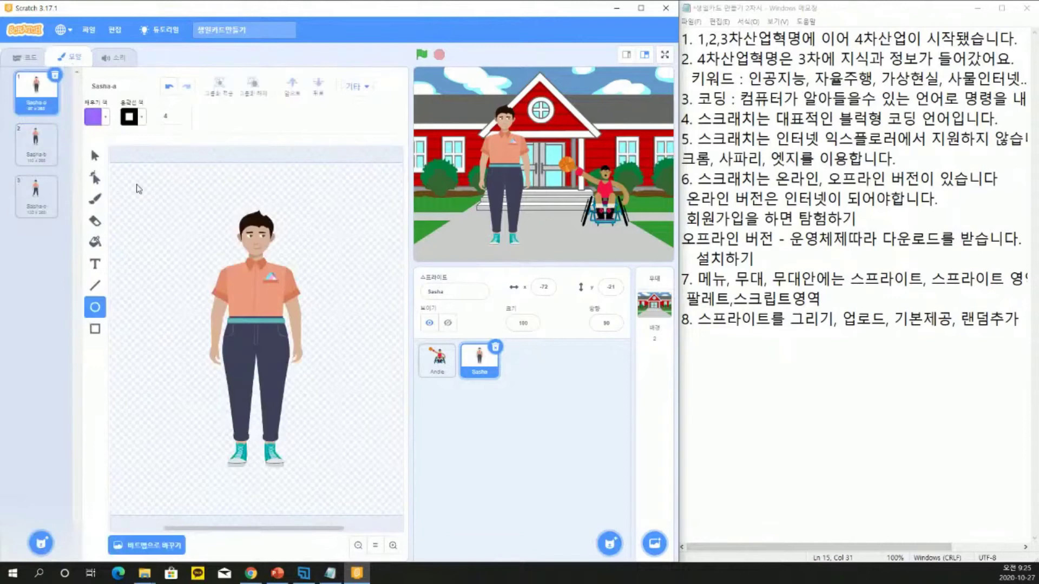
click(55, 149)
click(50, 203)
click(44, 135)
click(37, 90)
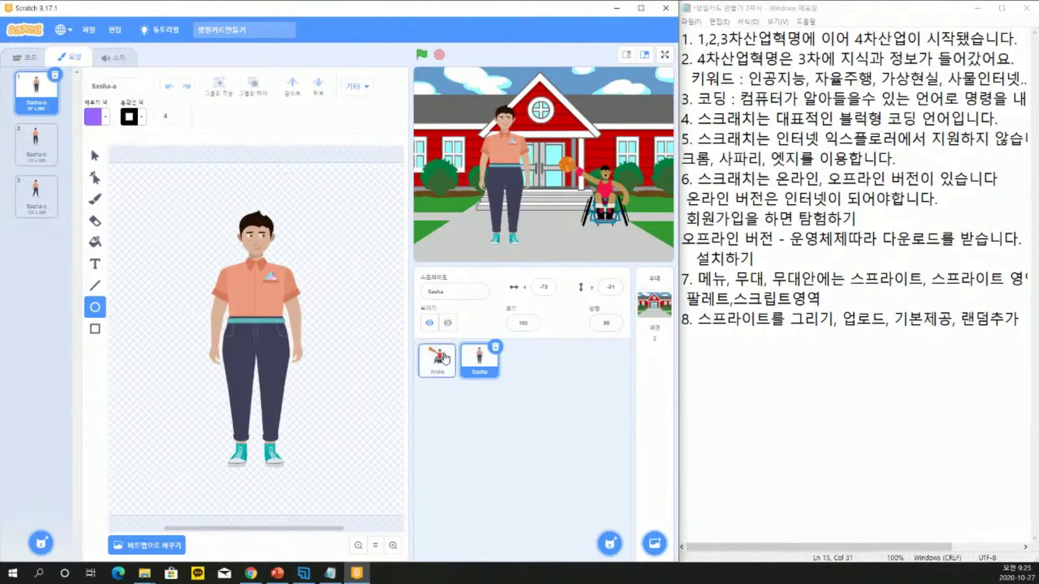
Look through Andie's costumes and give her andie-c, holding the basketball
click(437, 358)
click(41, 158)
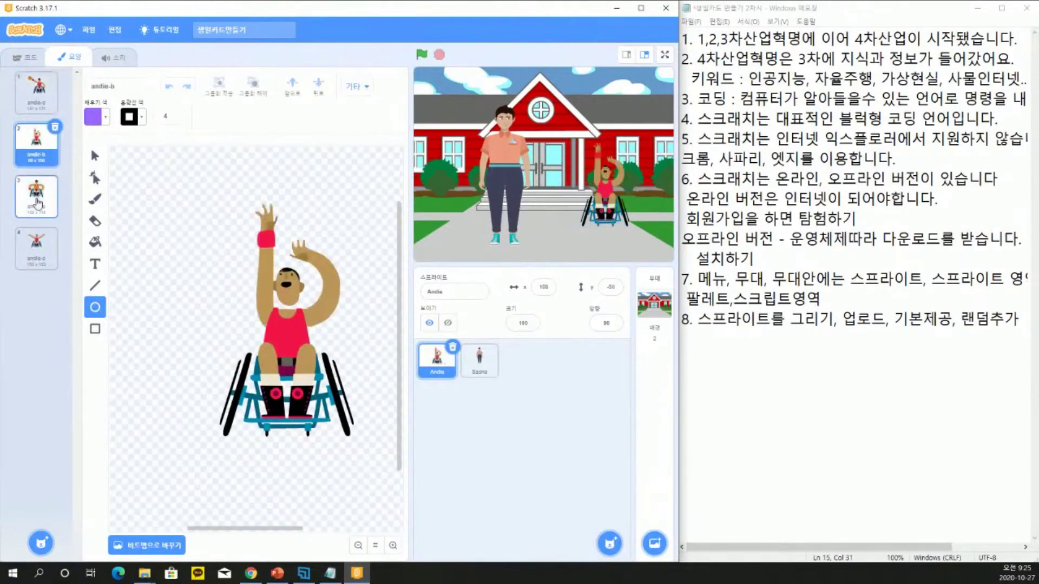
click(40, 197)
click(45, 245)
click(38, 195)
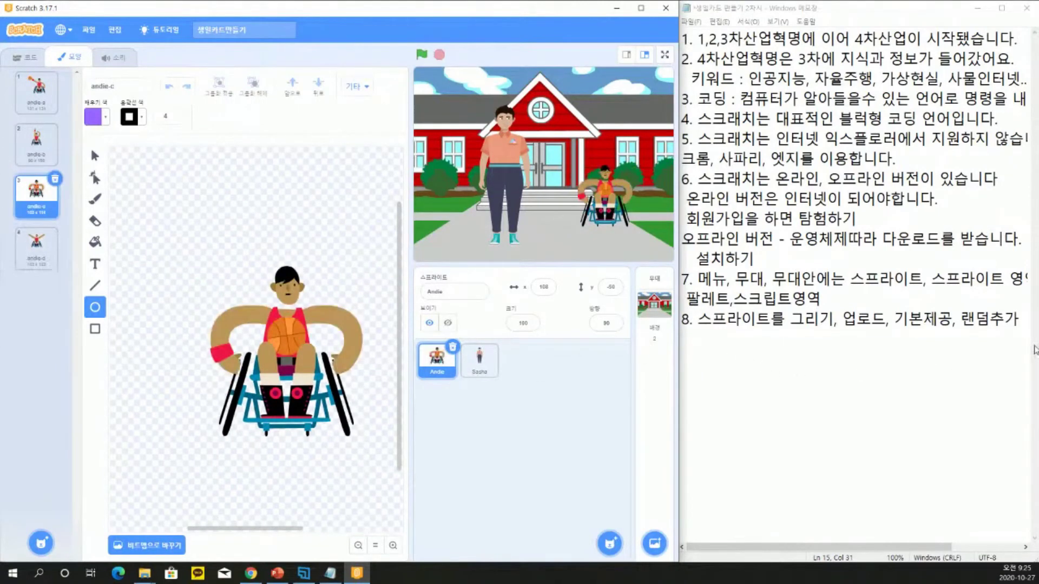
Start note 9 in Notepad, saying a sprite has one or several costumes
click(1014, 324)
key(Return)
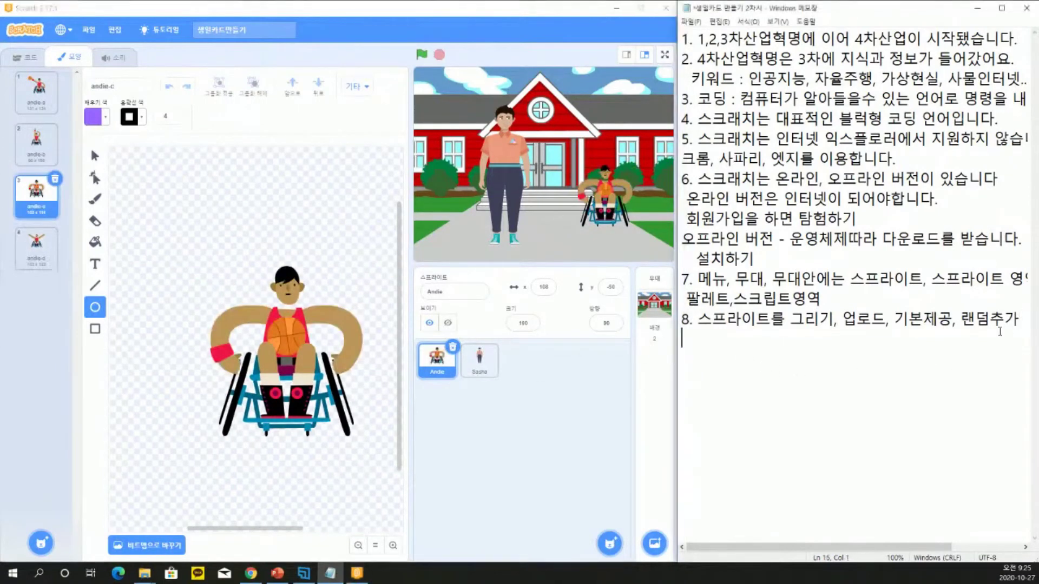
text(9. 스프)
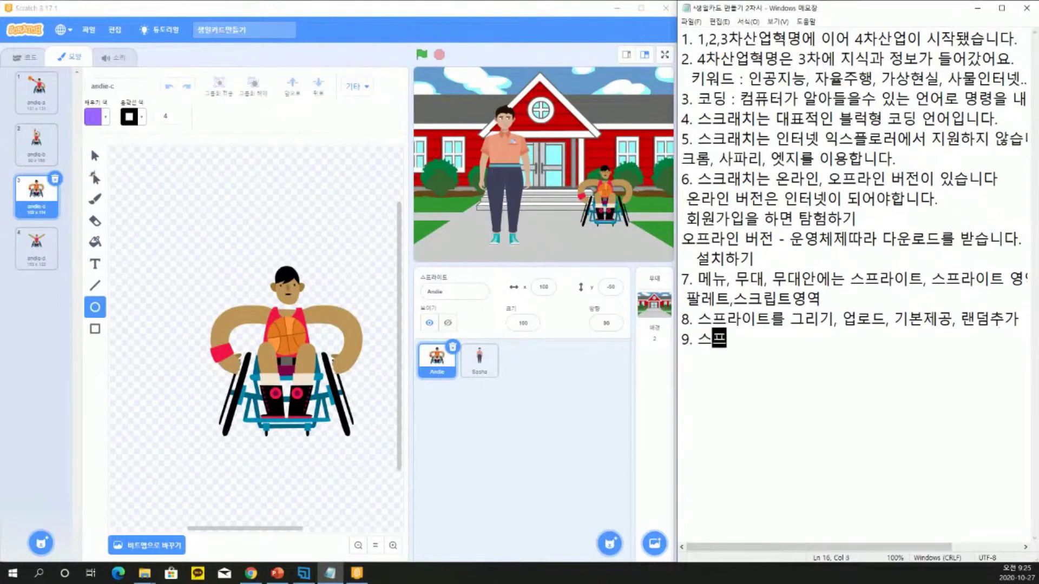
text(라이트 모양)
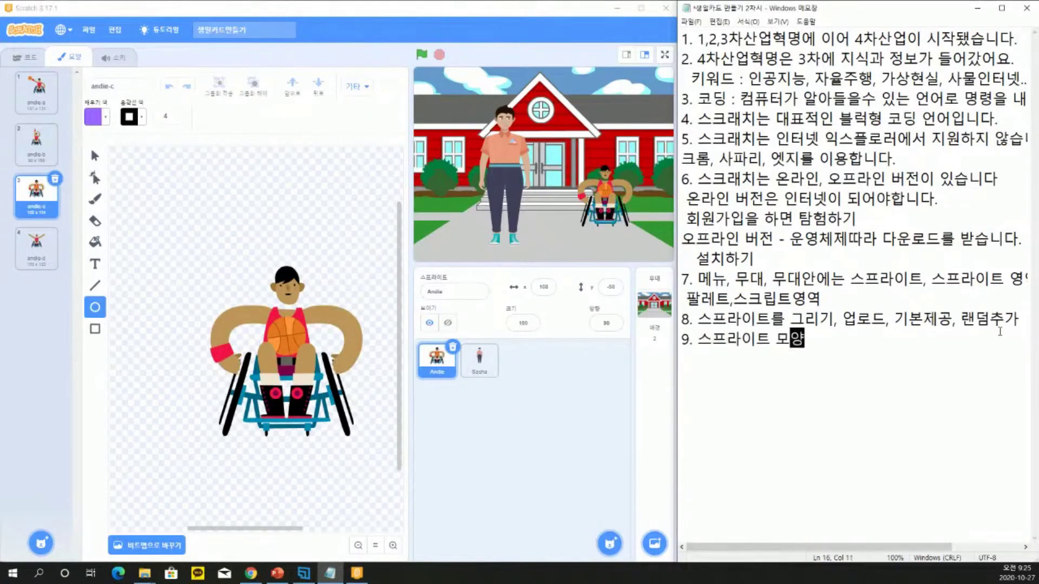
text(이 1개)
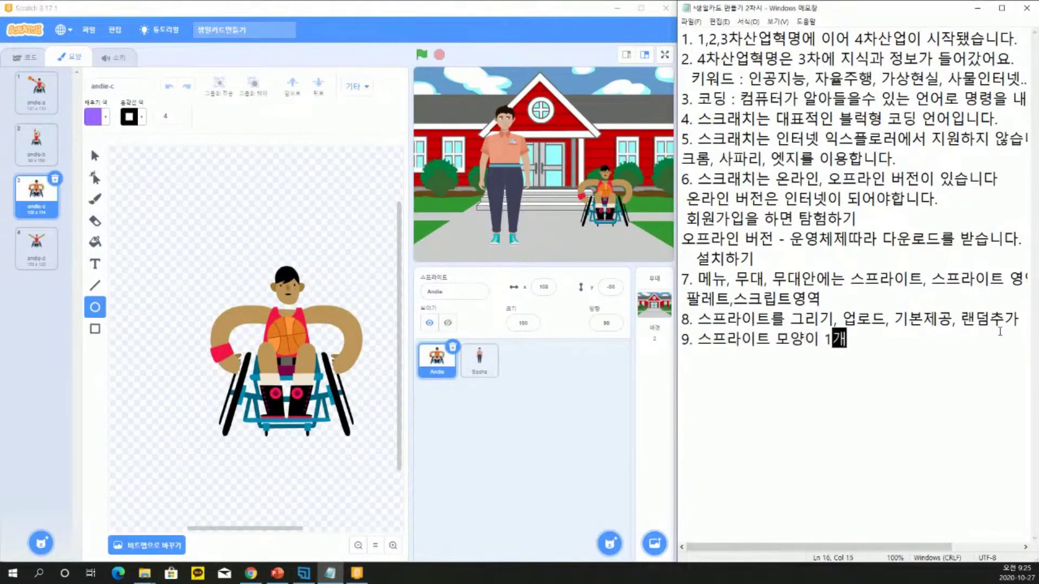
text(~ㄹ여러개가)
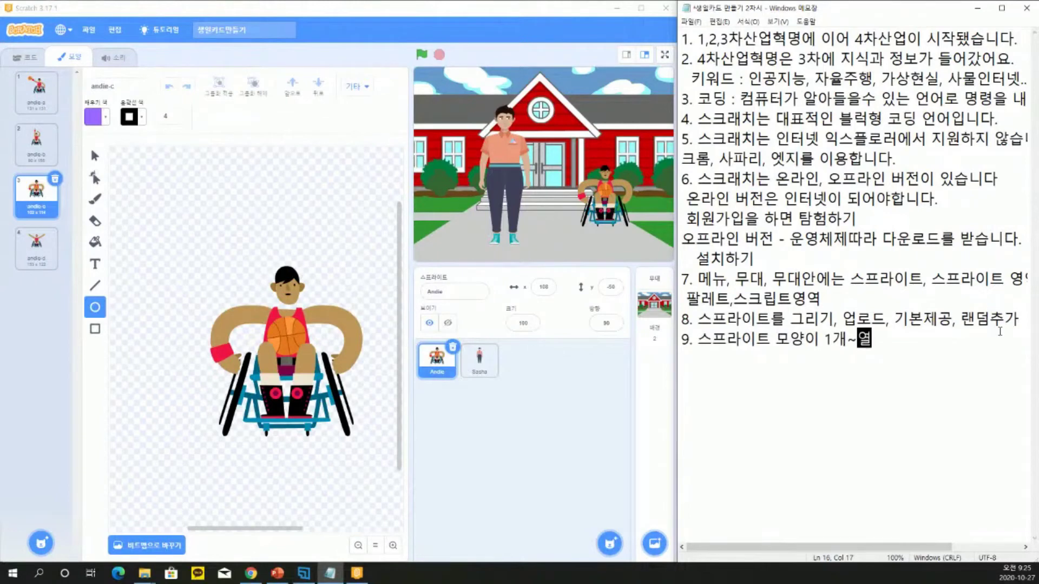
text( 있습니다.)
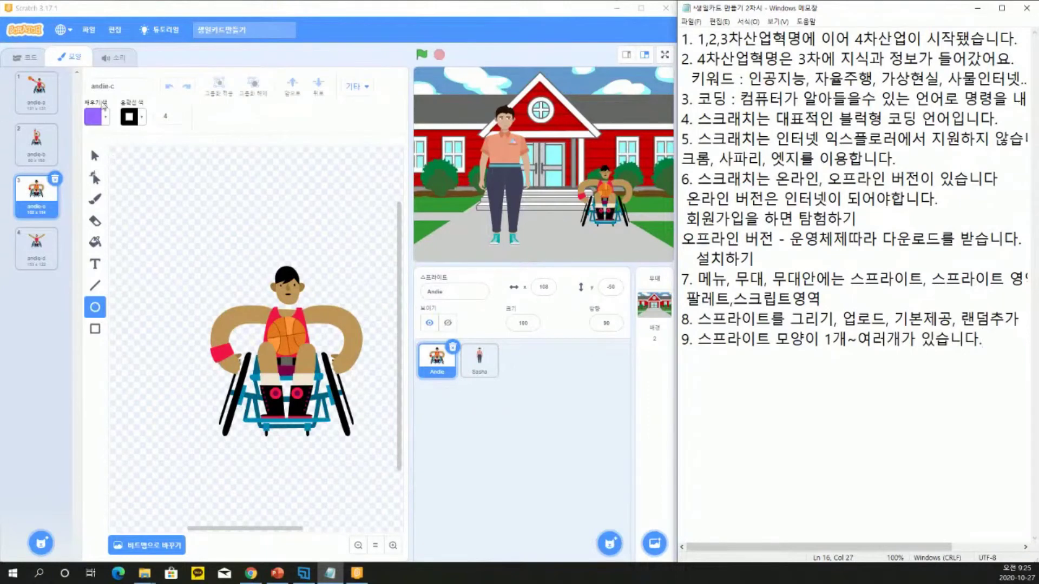
Play Andie's Basketball Bounce sound from her Sounds list
click(118, 71)
click(104, 237)
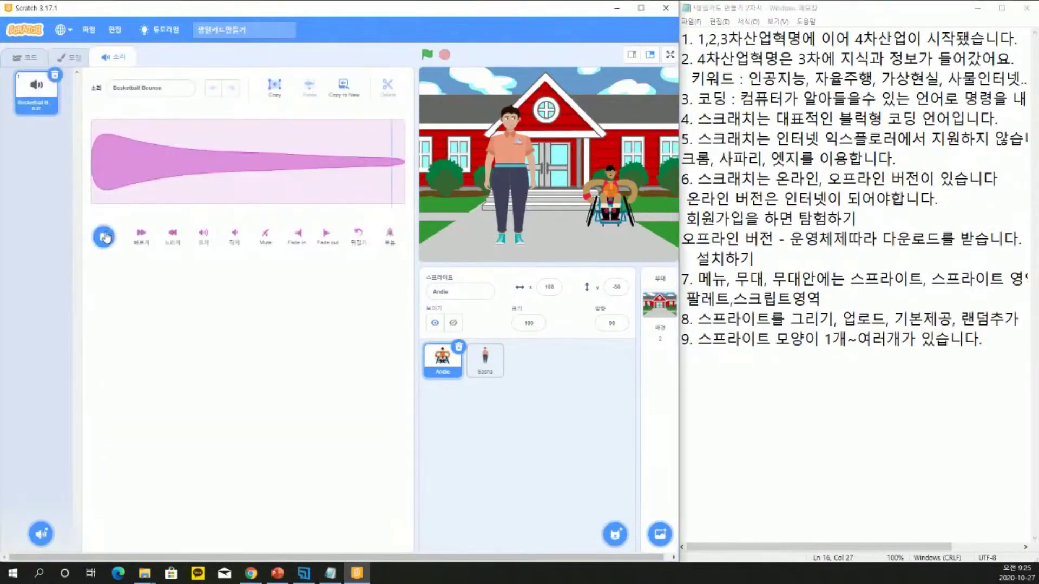
Return to the Code area and nudge Andie slightly right on the stage
click(27, 58)
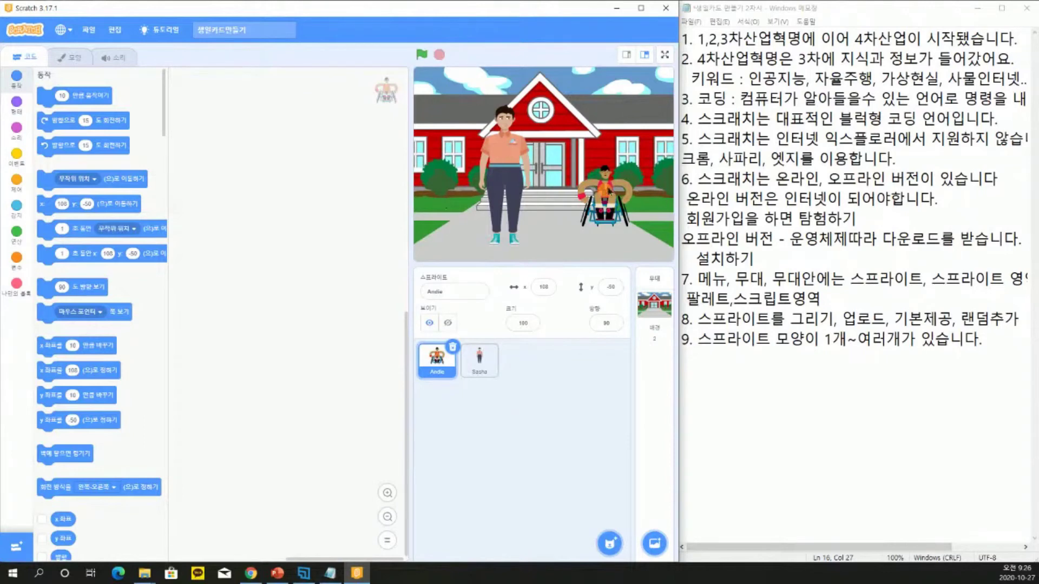
click(480, 360)
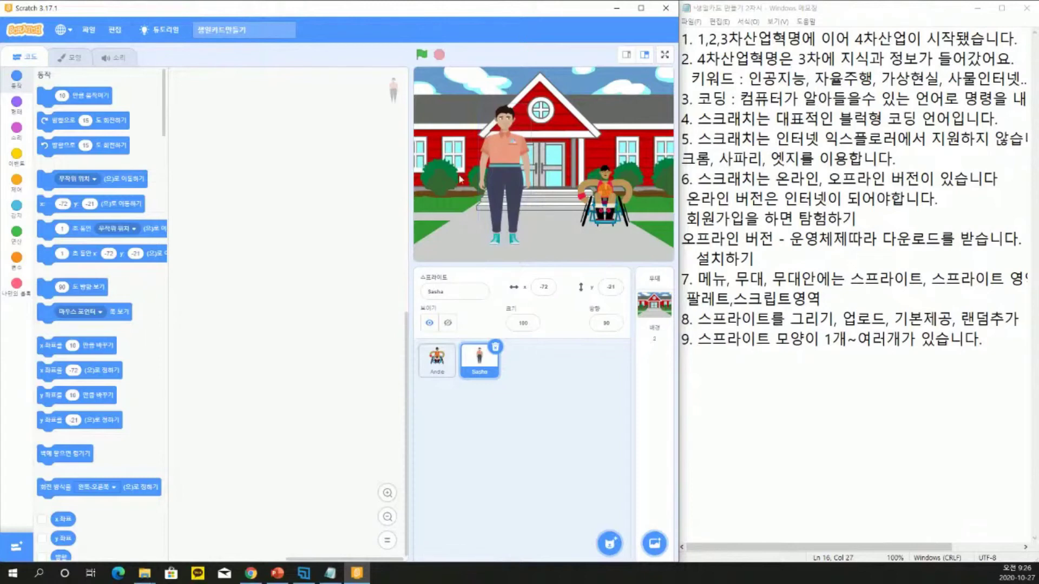
click(437, 359)
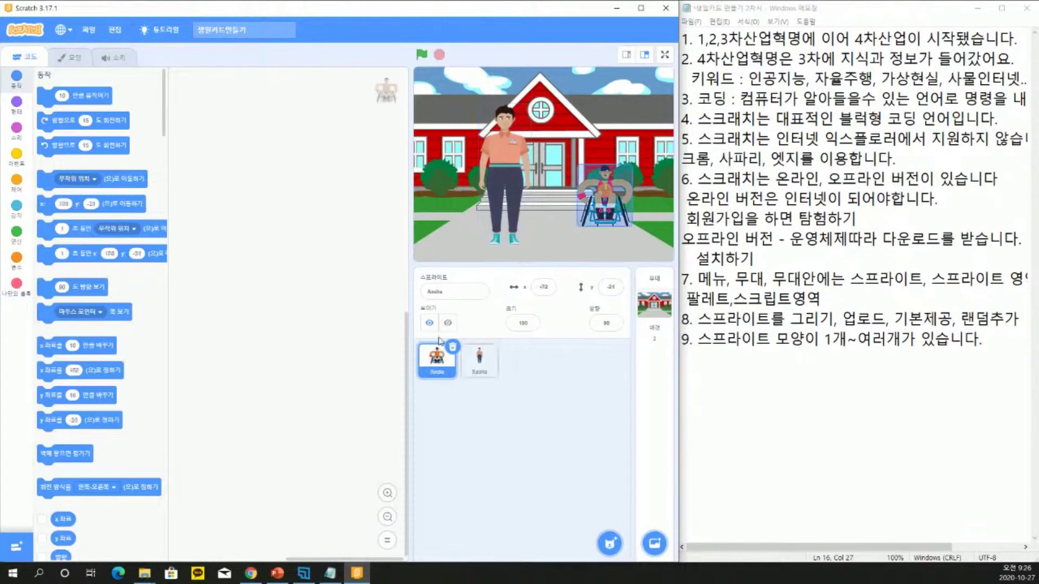
drag(605, 194, 608, 194)
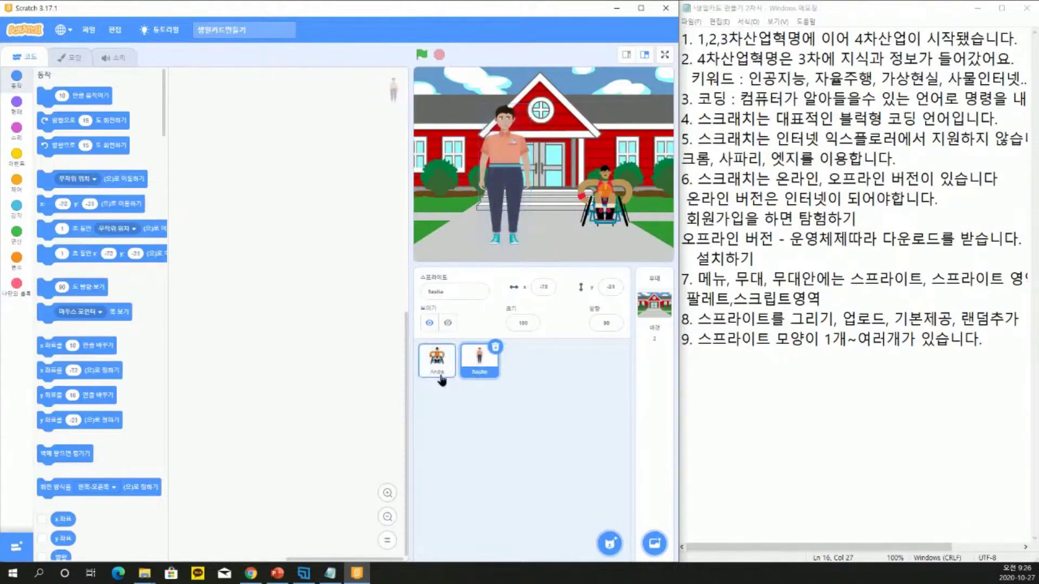
Select Sasha for coding and show the Events blocks
click(477, 380)
click(437, 356)
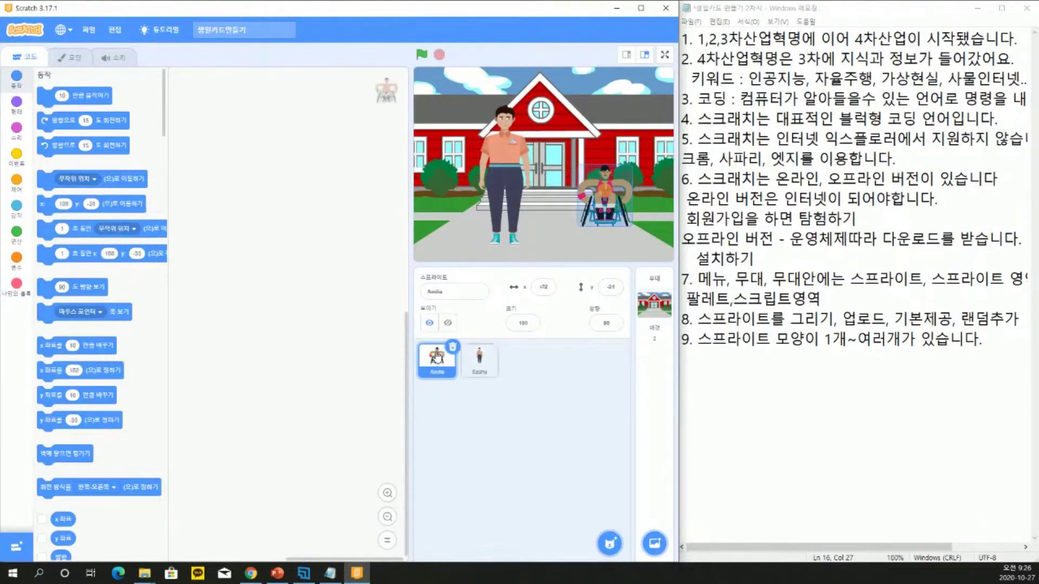
click(488, 379)
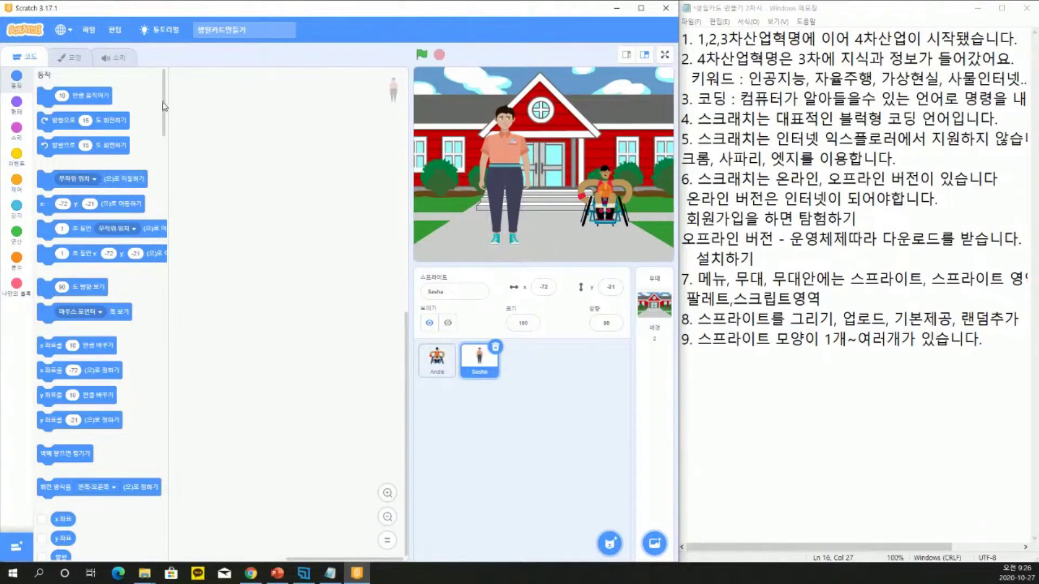
drag(164, 107, 164, 93)
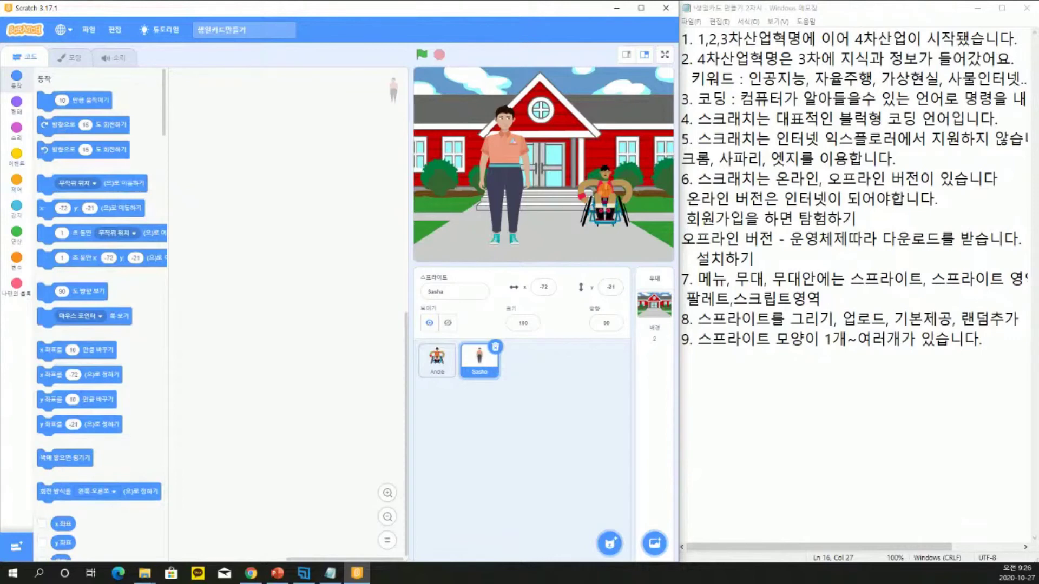
click(20, 161)
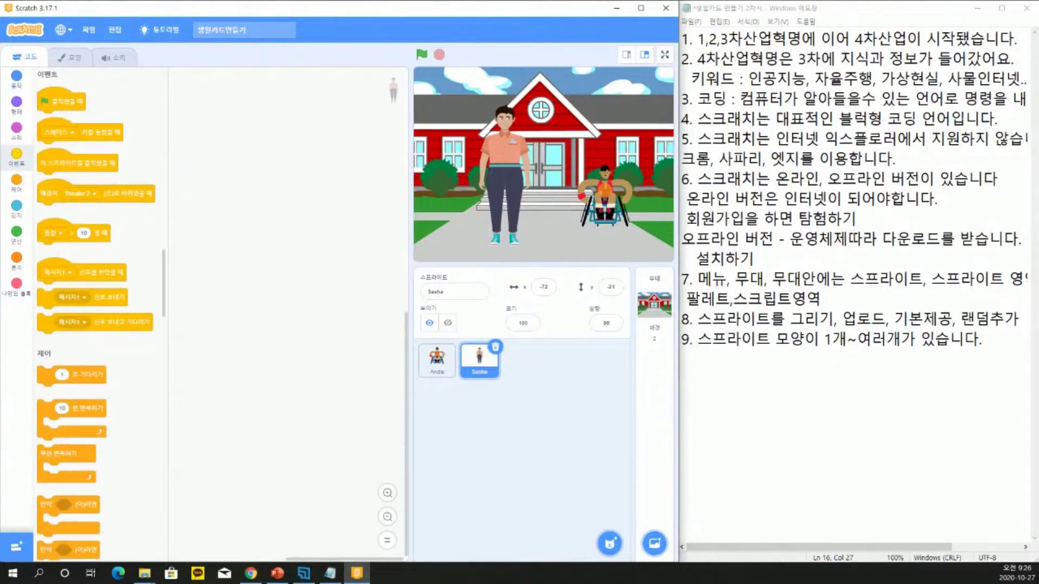
Build a green-flag script with move 10 steps and glide to random position, and run it
drag(73, 102, 244, 154)
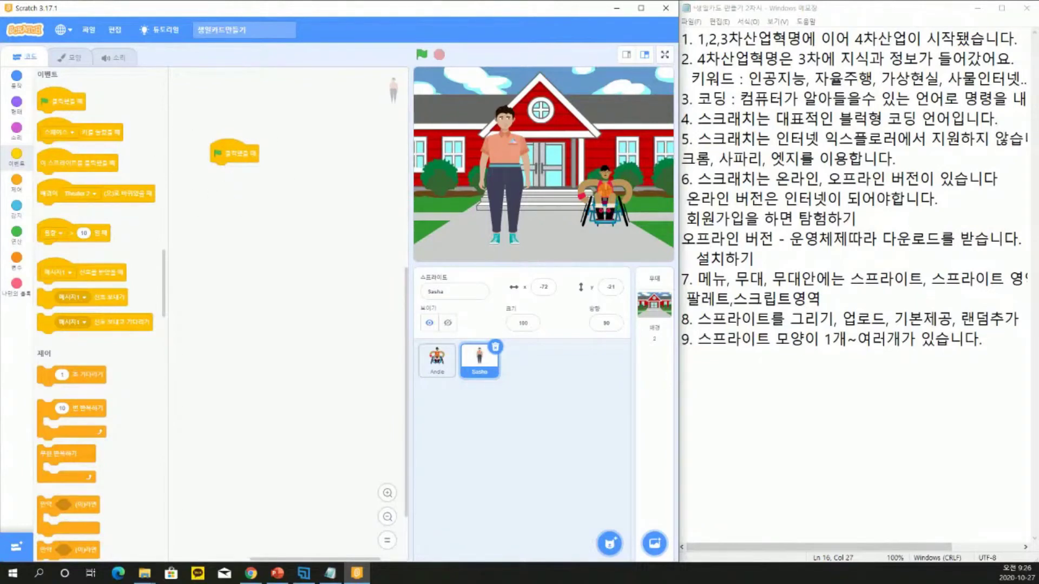
click(16, 78)
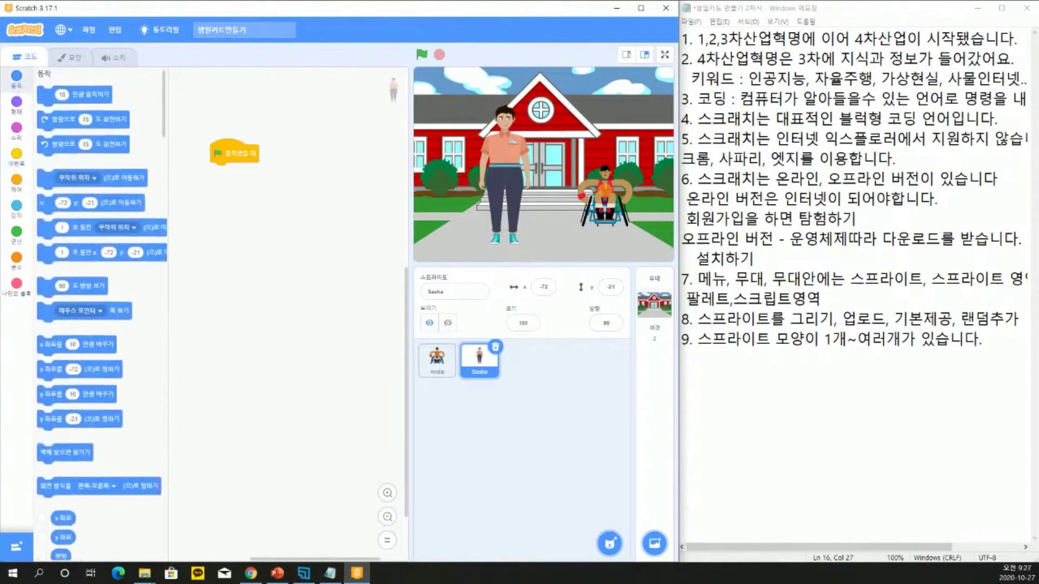
drag(74, 103, 243, 172)
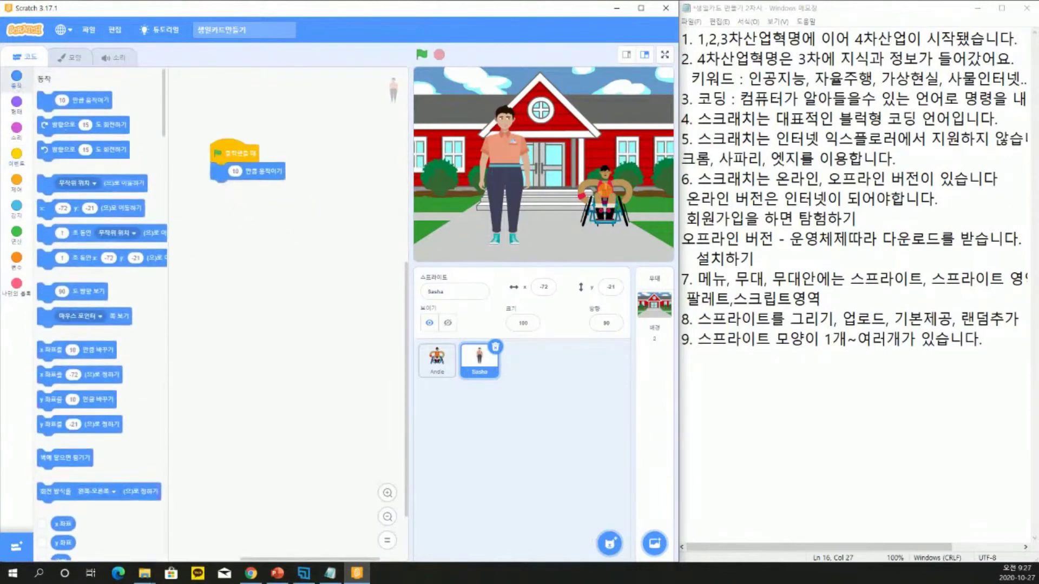
drag(116, 238, 292, 195)
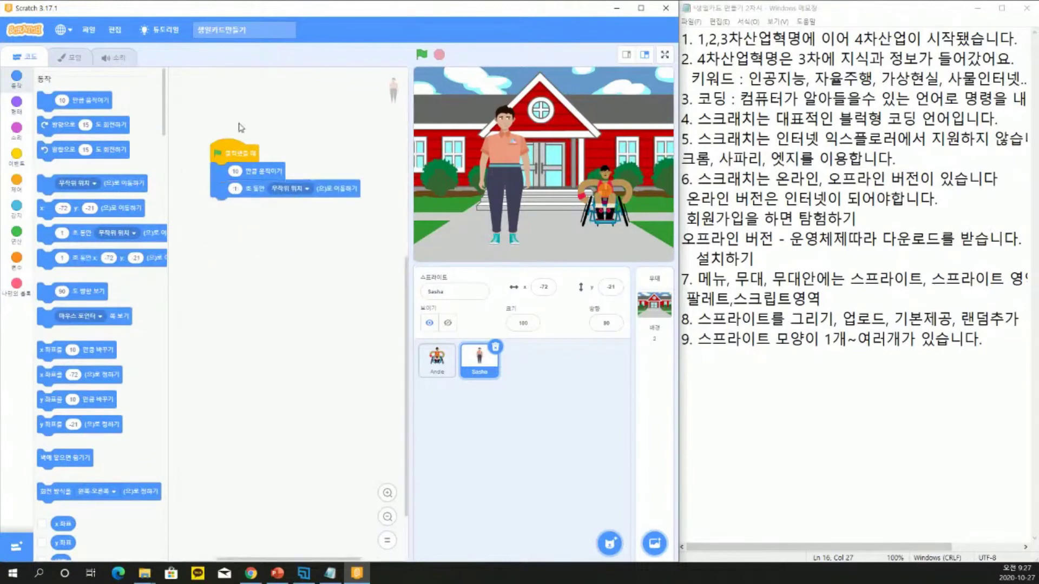
drag(238, 154, 231, 133)
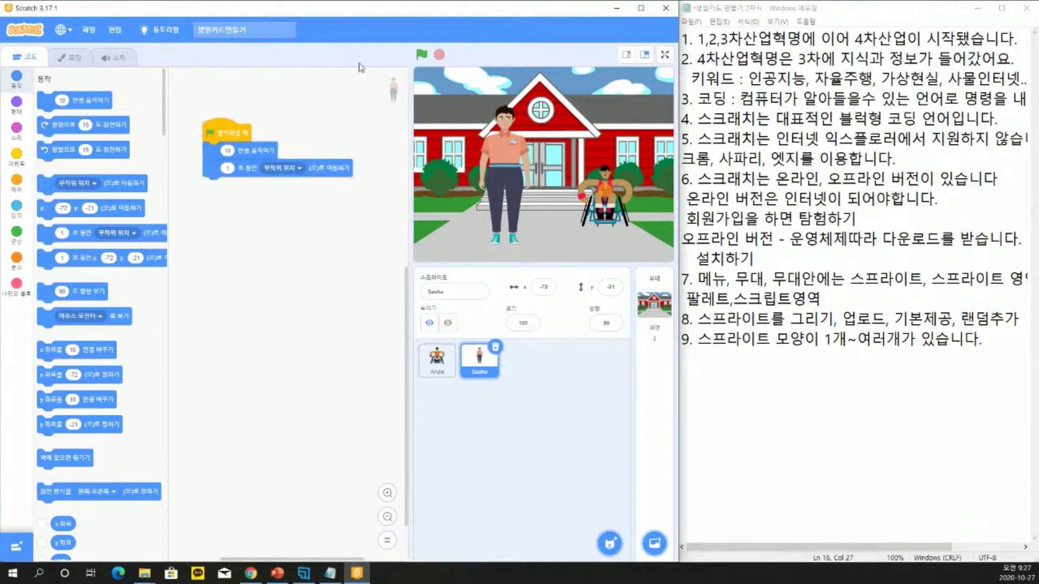
click(420, 55)
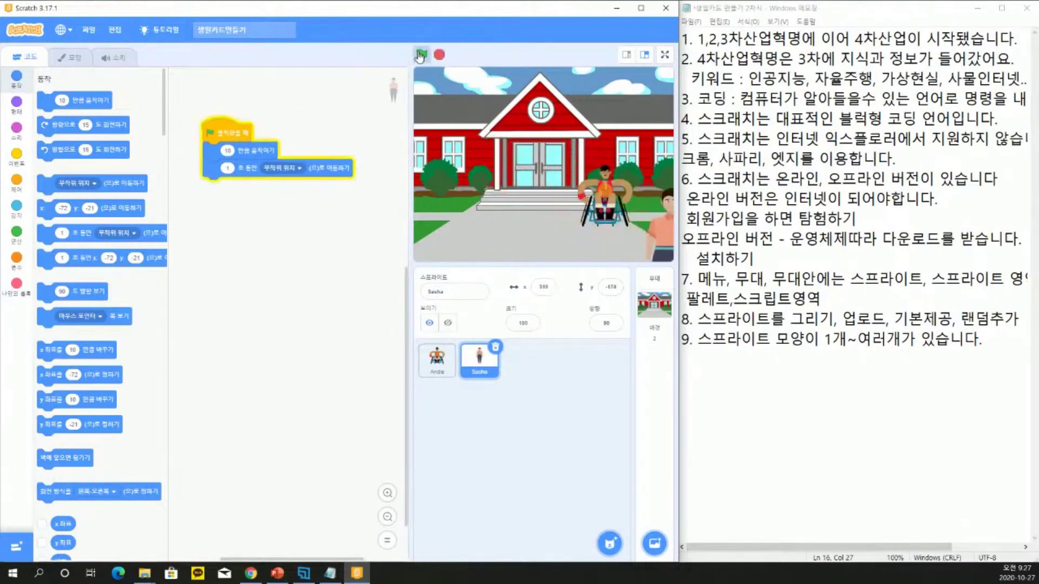
Drag Sasha back to mid-stage and delete the test script
drag(668, 236, 525, 142)
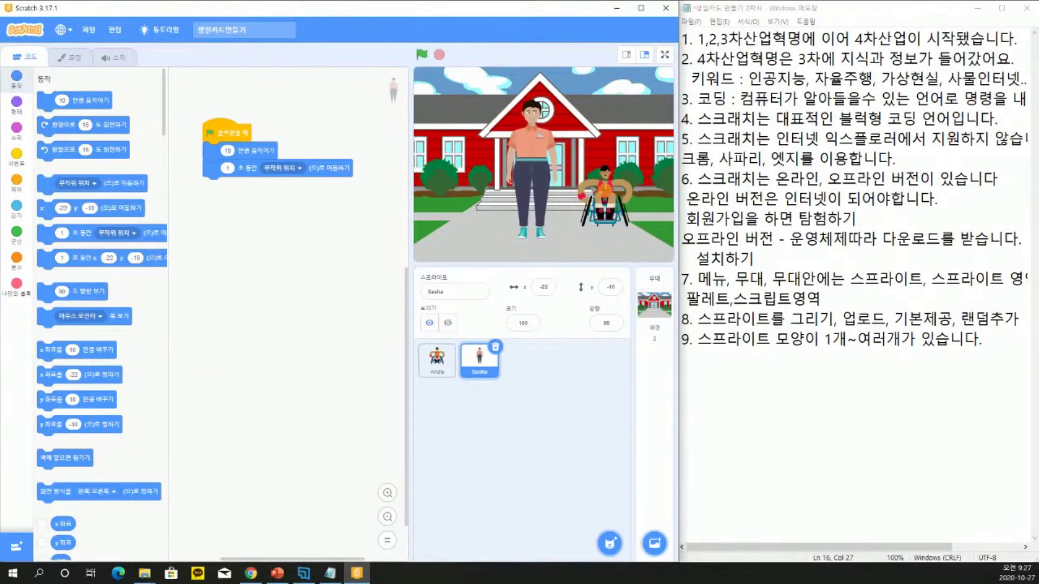
scroll(287, 271, down, 1)
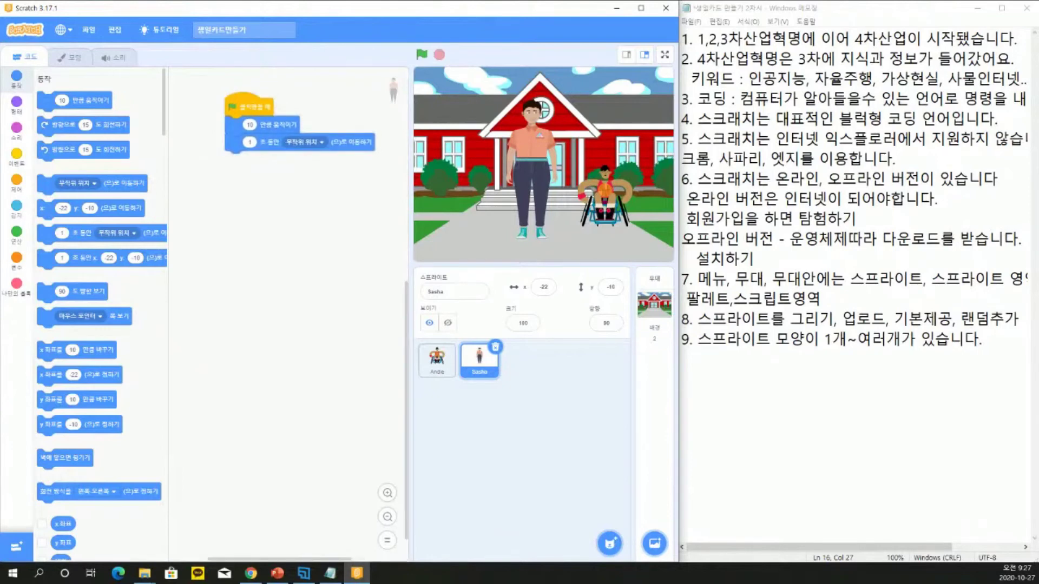
drag(238, 106, 107, 166)
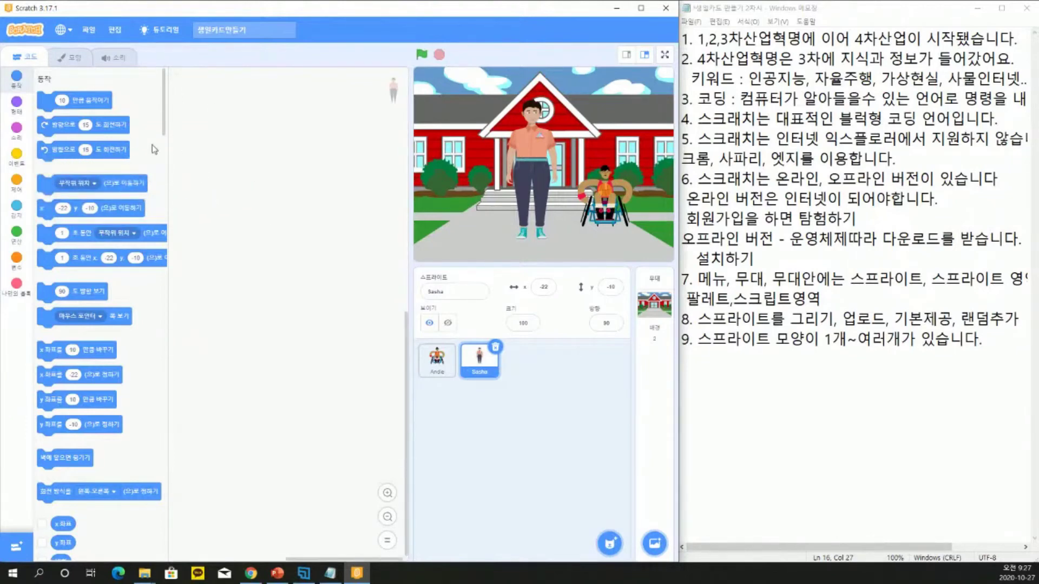
Nudge Sasha slightly left and place a lone move 10 steps block in the code area
click(117, 35)
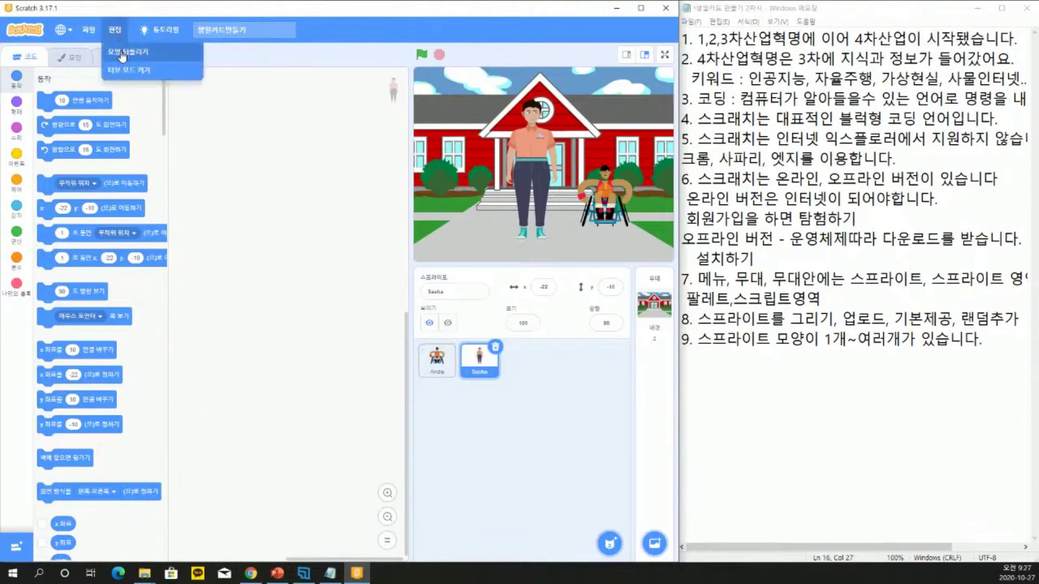
click(122, 53)
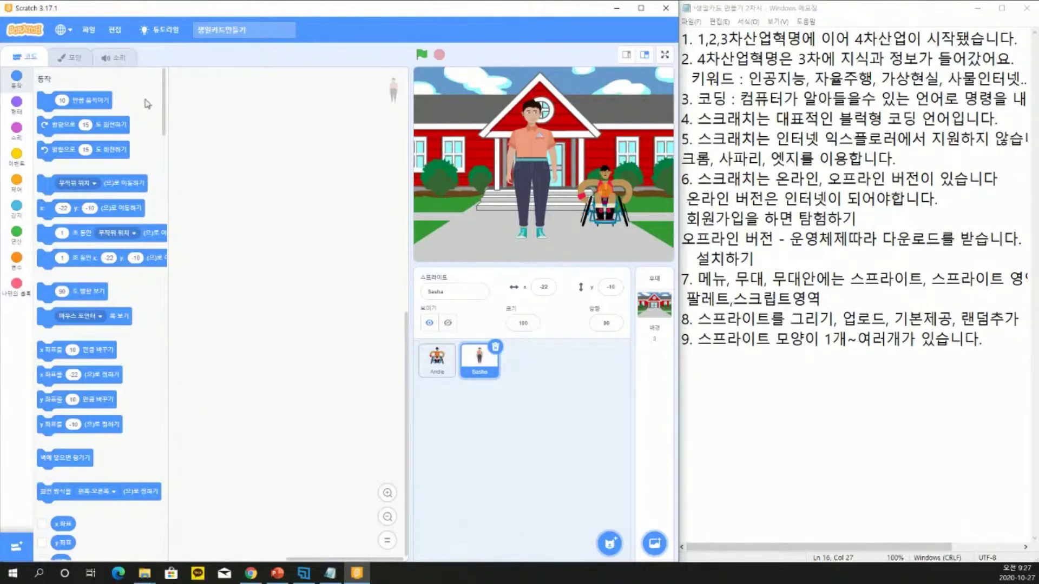
click(116, 30)
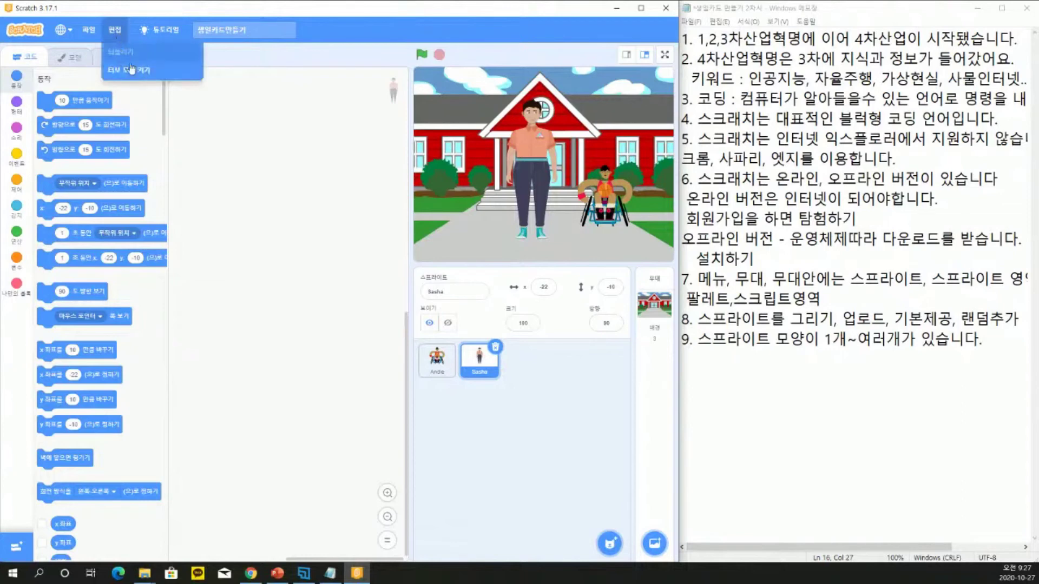
click(259, 187)
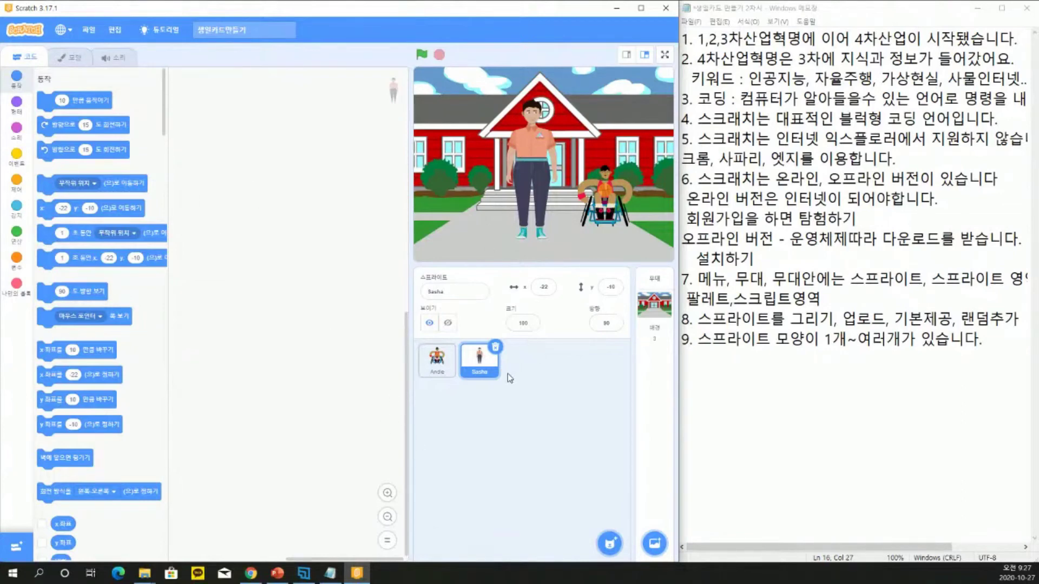
drag(526, 142, 499, 143)
drag(91, 100, 313, 93)
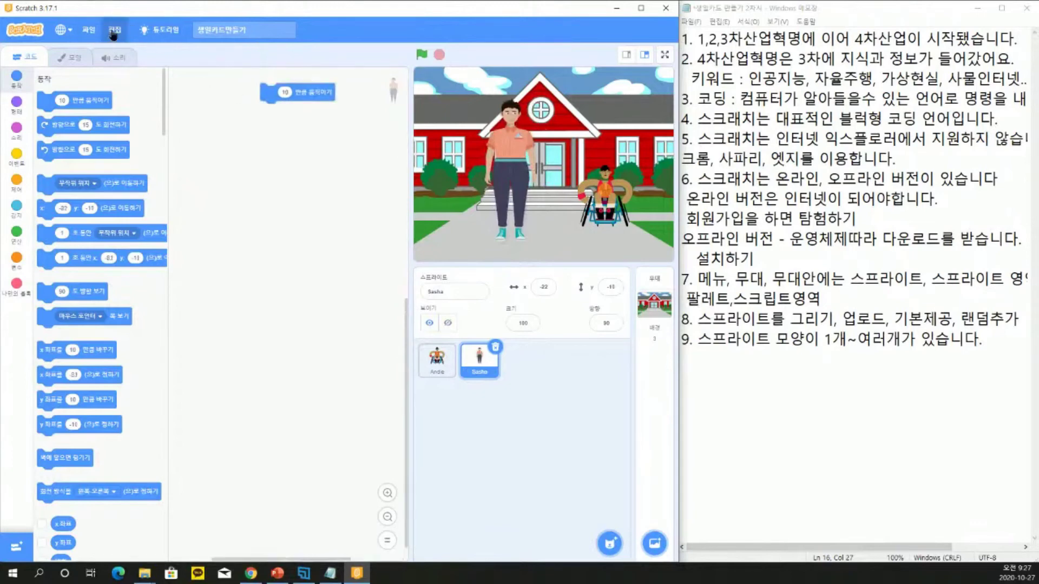
Run the move 10 steps block repeatedly to step Sasha right, then delete the block
click(114, 31)
click(297, 93)
drag(297, 93, 269, 149)
click(269, 148)
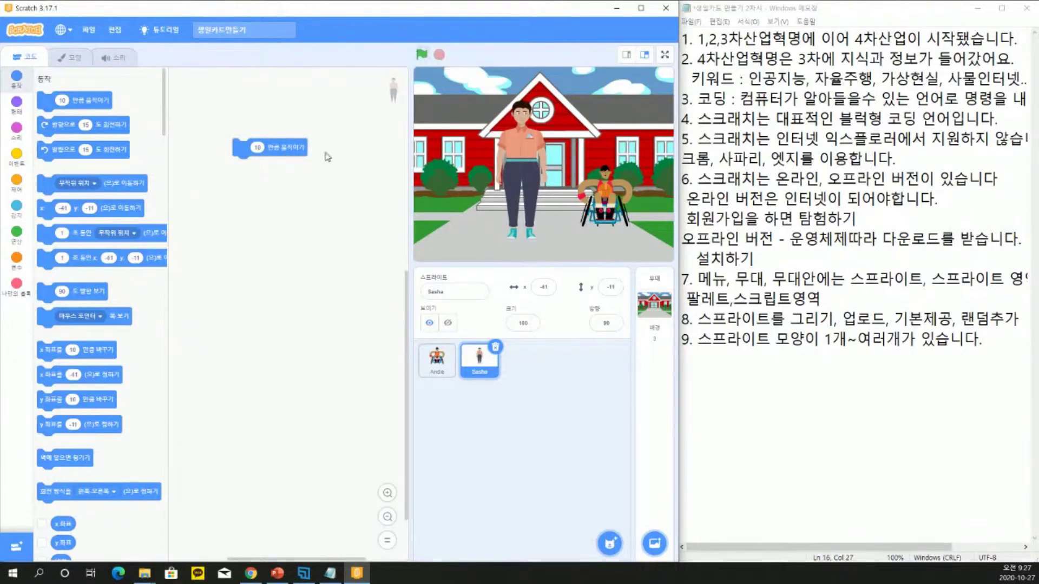
click(271, 149)
click(271, 148)
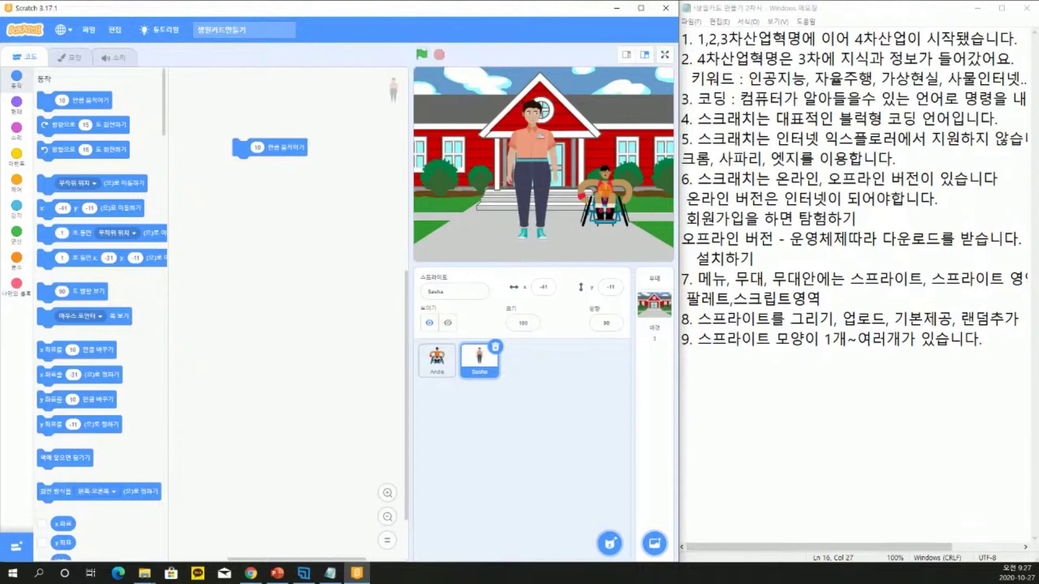
click(270, 148)
click(270, 149)
click(271, 148)
click(270, 148)
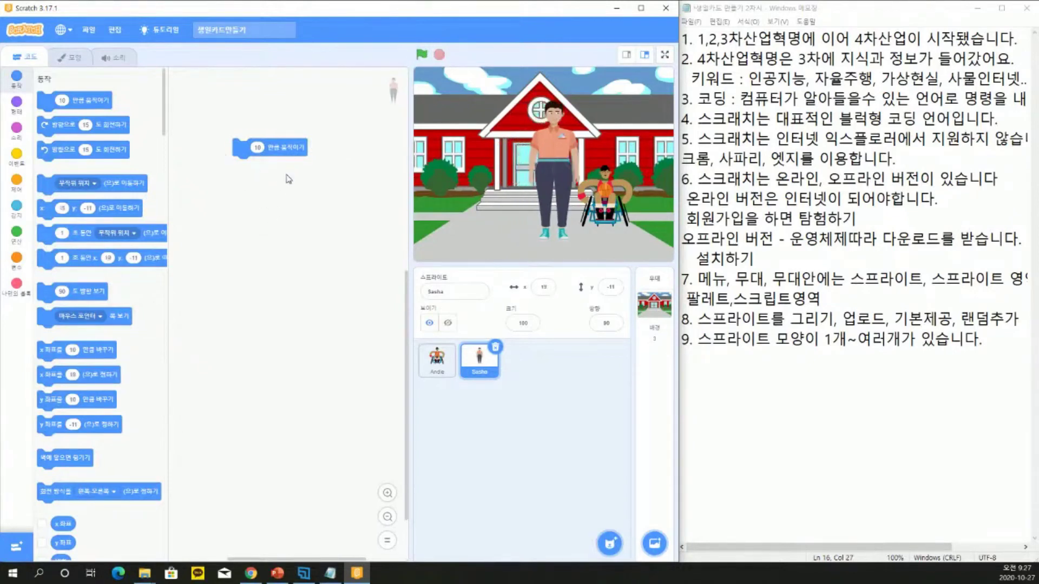
drag(244, 147, 50, 185)
Start Sasha's script with a when-green-flag-clicked hat and a move 10 steps block
click(18, 158)
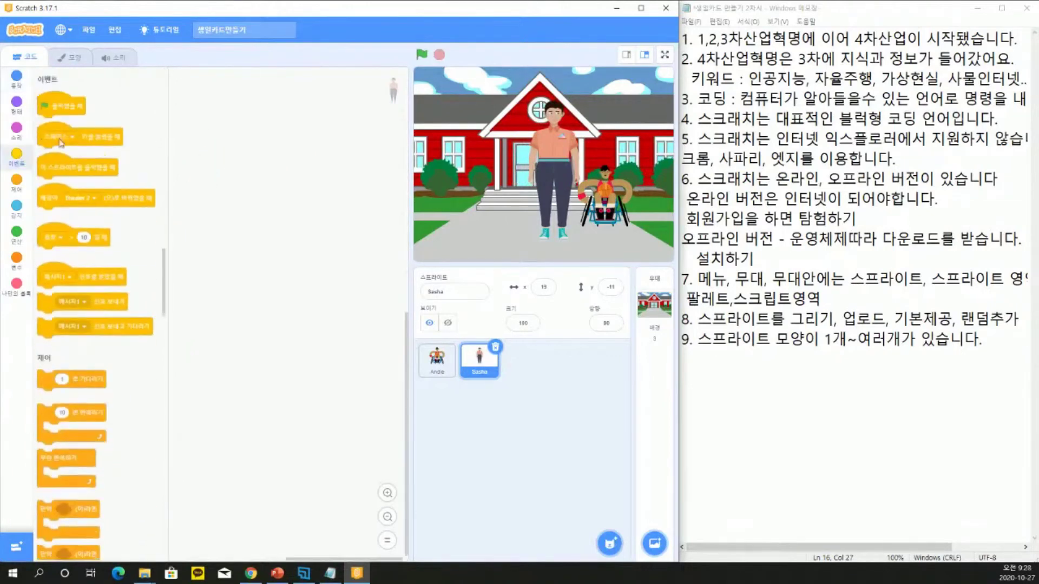
drag(70, 117, 241, 141)
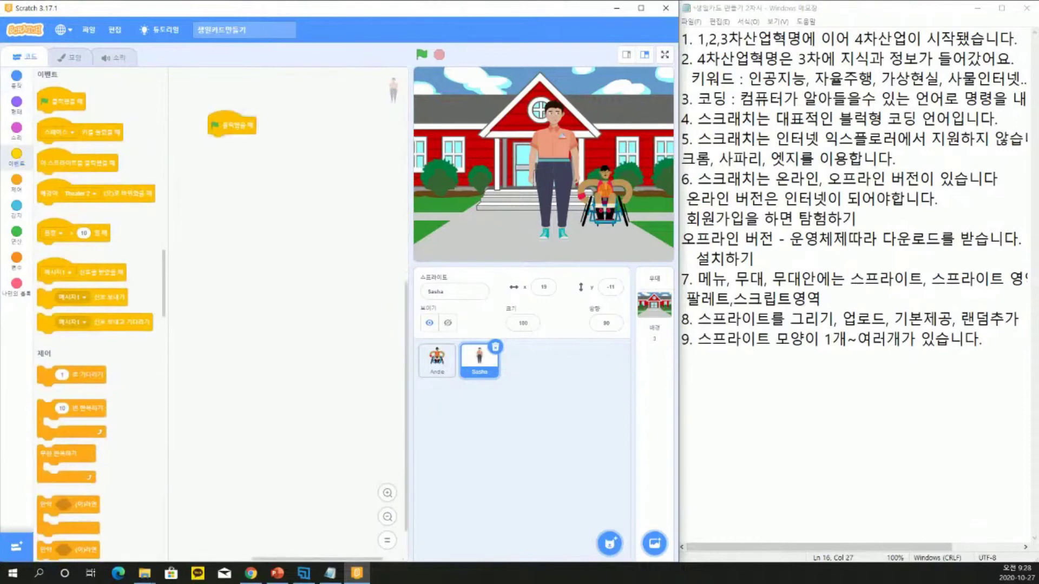
click(15, 81)
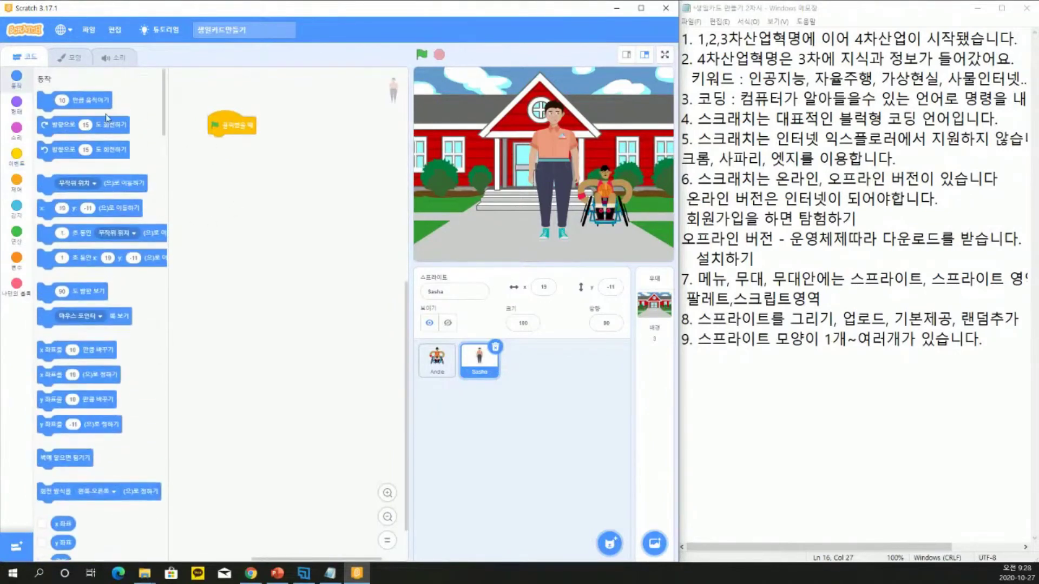
drag(98, 102, 250, 157)
Add say 안녕! for 2 seconds and another move 10 steps, then run the script
click(17, 129)
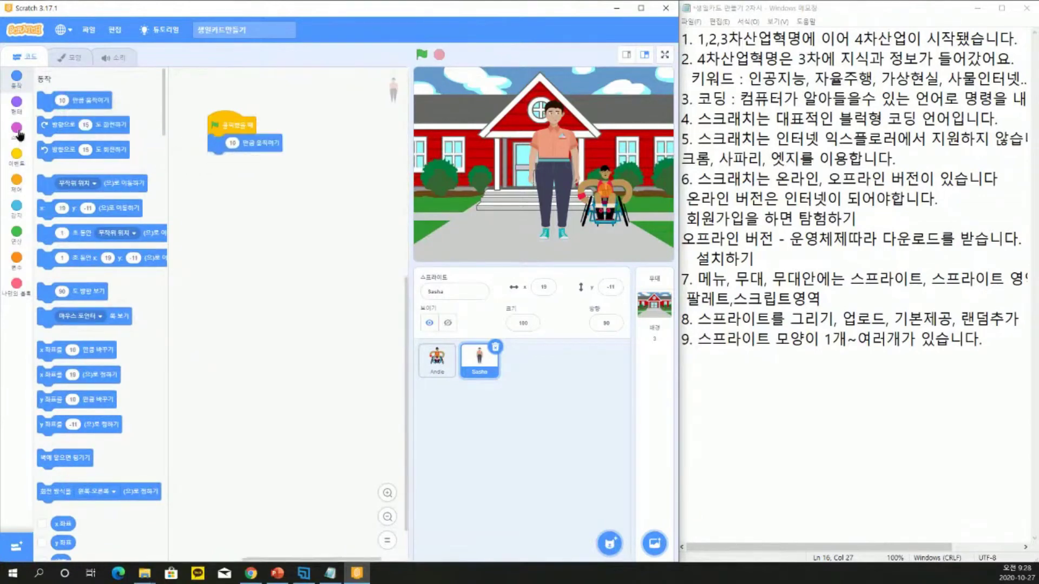
click(16, 105)
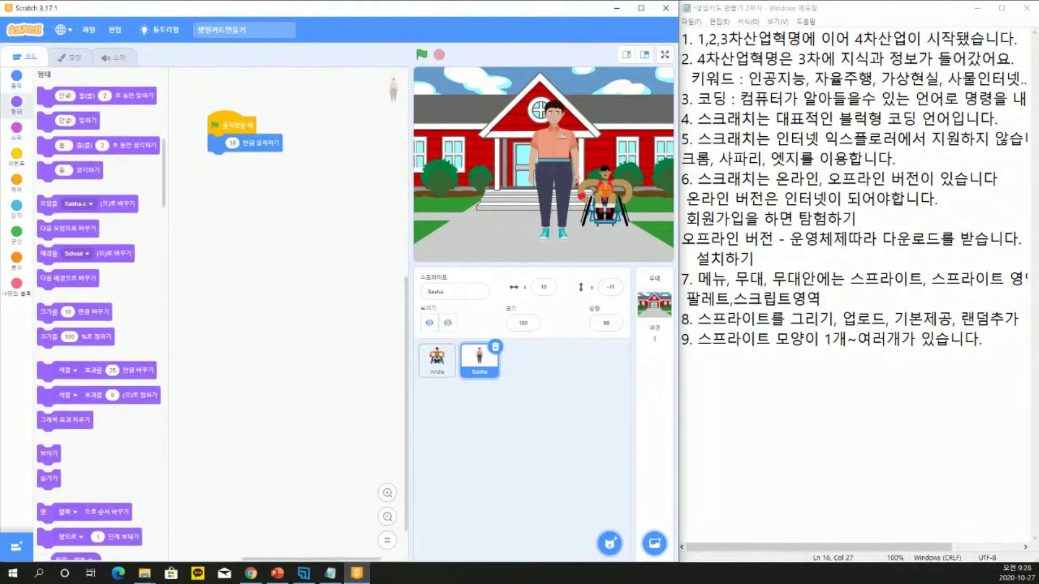
scroll(108, 216, up, 3)
drag(123, 218, 301, 153)
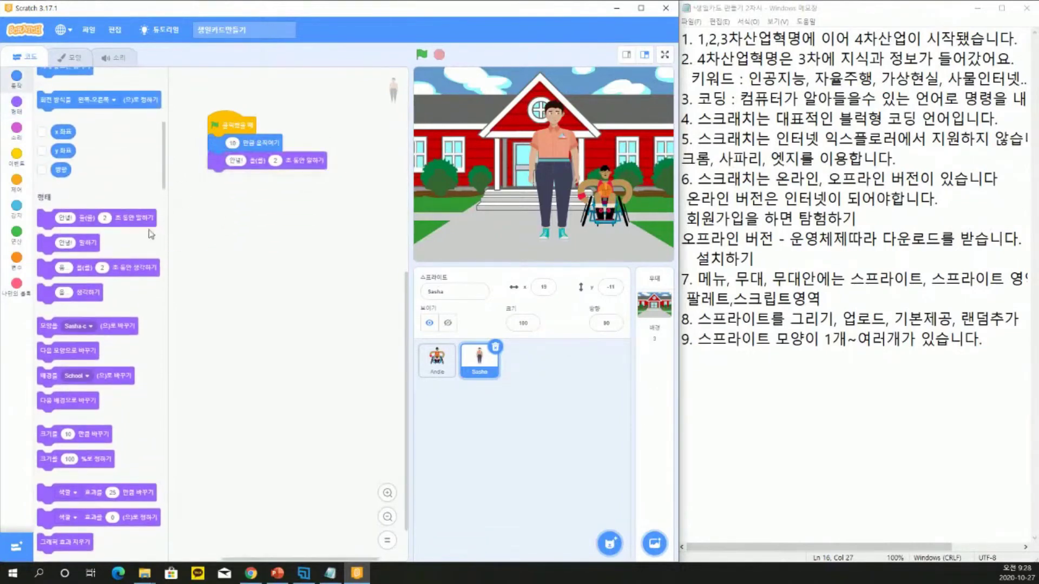
drag(165, 160, 279, 190)
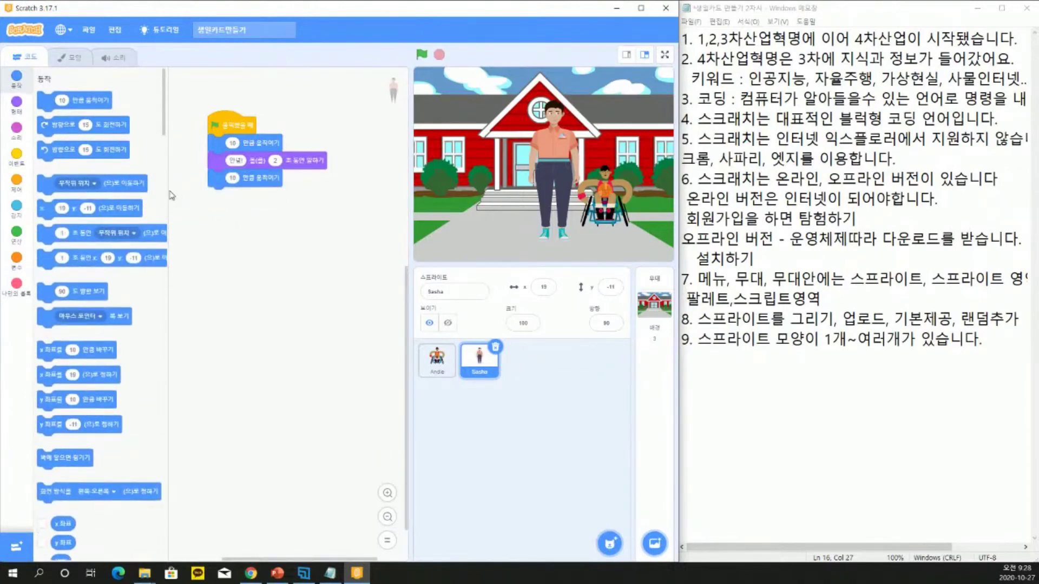
click(421, 55)
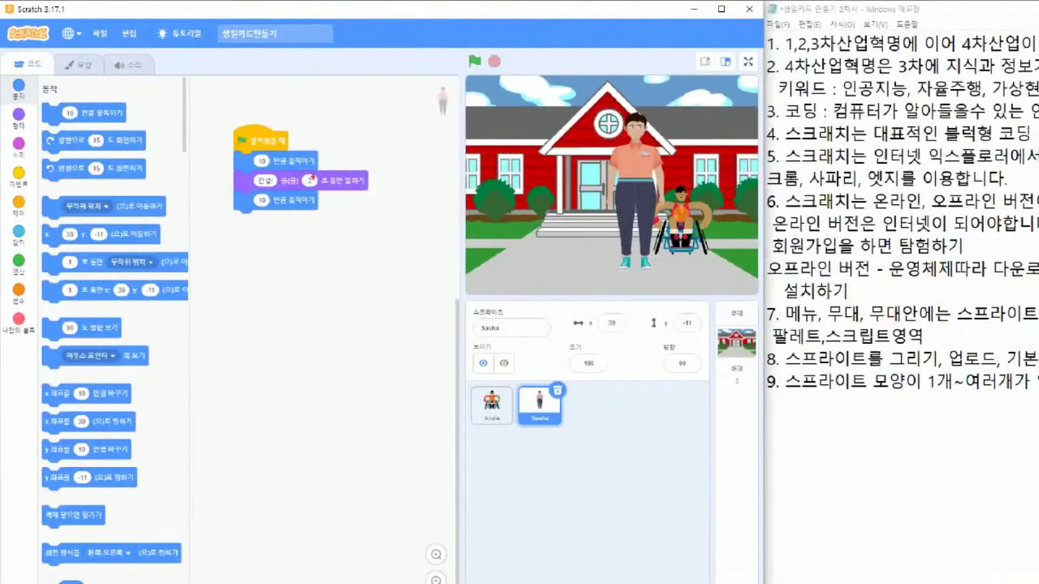
mouse_move(412, 121)
mouse_down()
mouse_move(412, 212)
mouse_move(436, 193)
mouse_up()
mouse_move(263, 152)
mouse_down()
mouse_move(305, 171)
mouse_move(314, 146)
mouse_move(258, 146)
mouse_up()
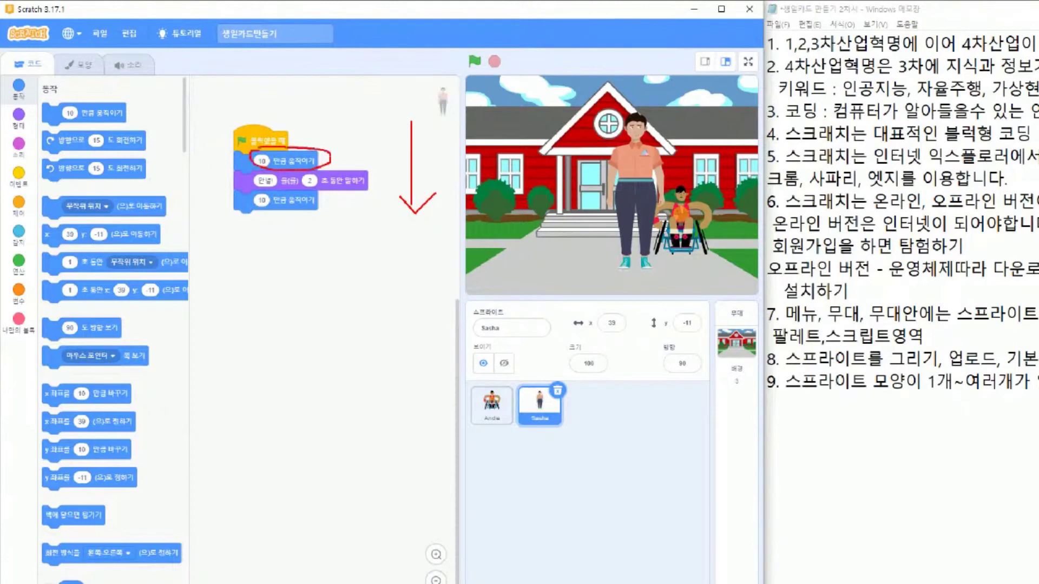
mouse_move(253, 185)
mouse_down()
mouse_move(331, 197)
mouse_move(338, 174)
mouse_move(260, 169)
mouse_up()
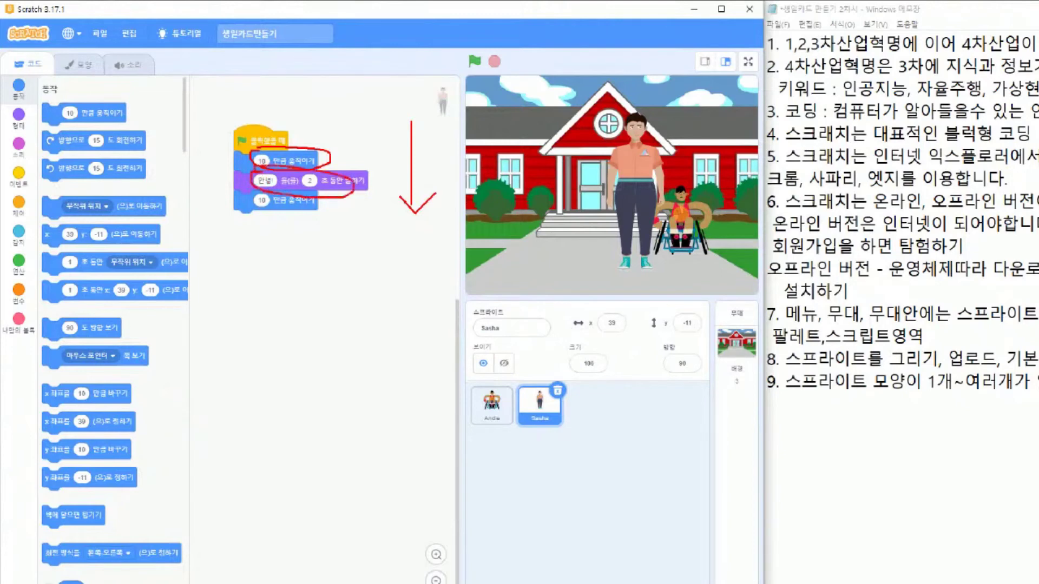
drag(253, 207, 319, 211)
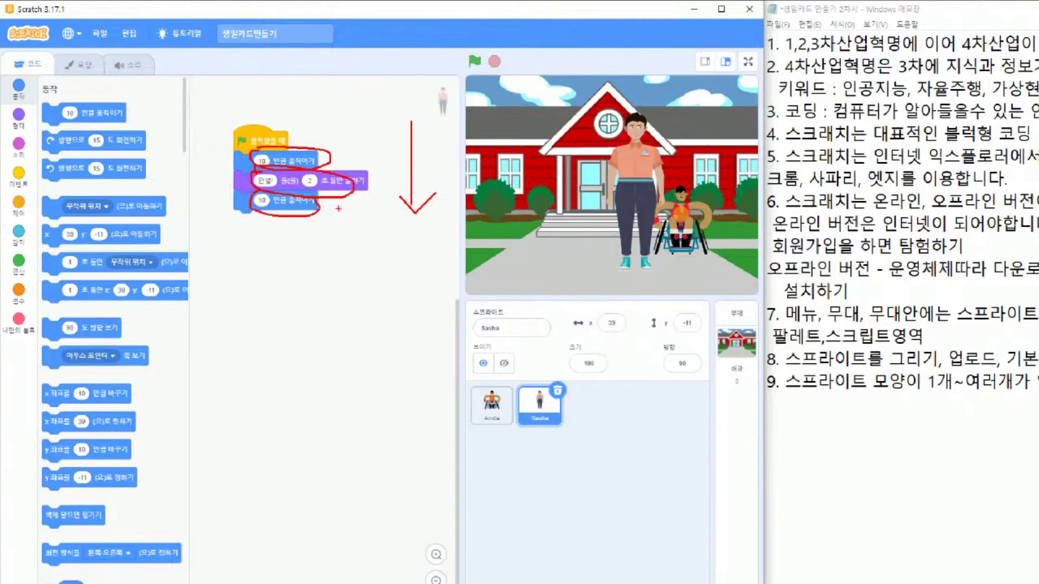
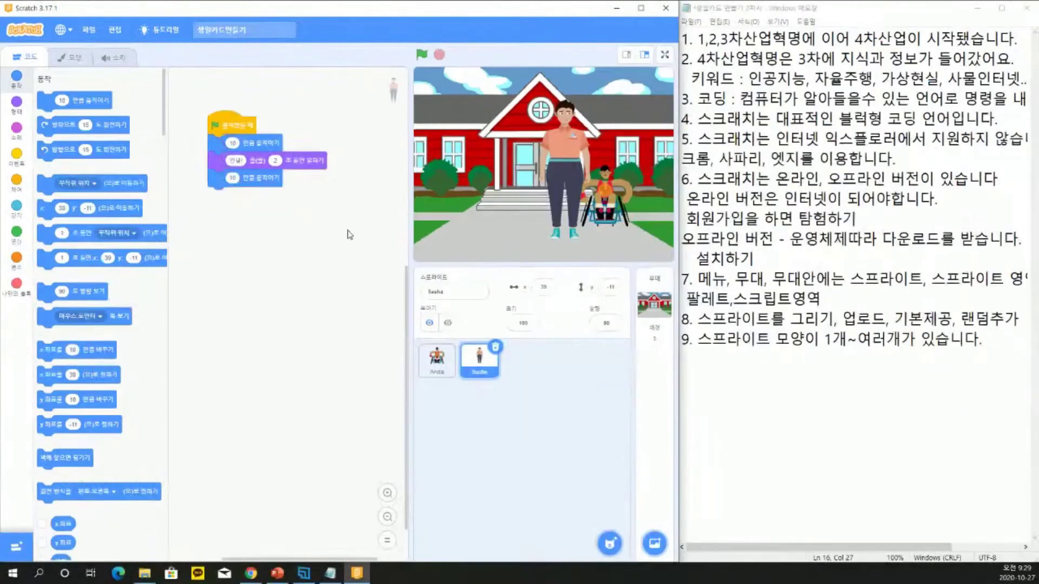
Add note 10, 명령을 실행할 때는 위에서 아래로 순서대로 실행 (순차), and save the notes
click(1009, 344)
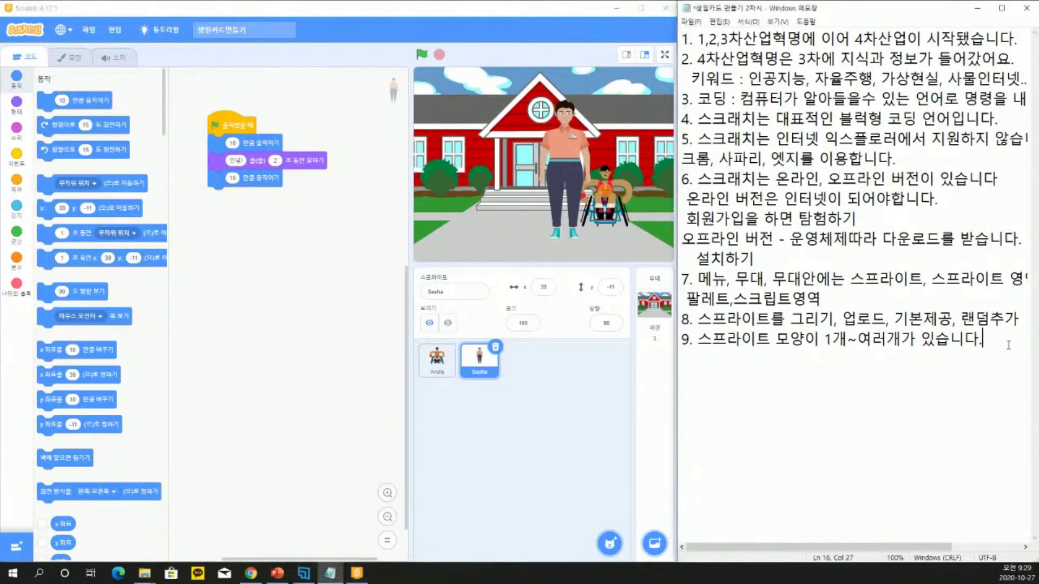
key(Return)
text(10)
text(. 명열)
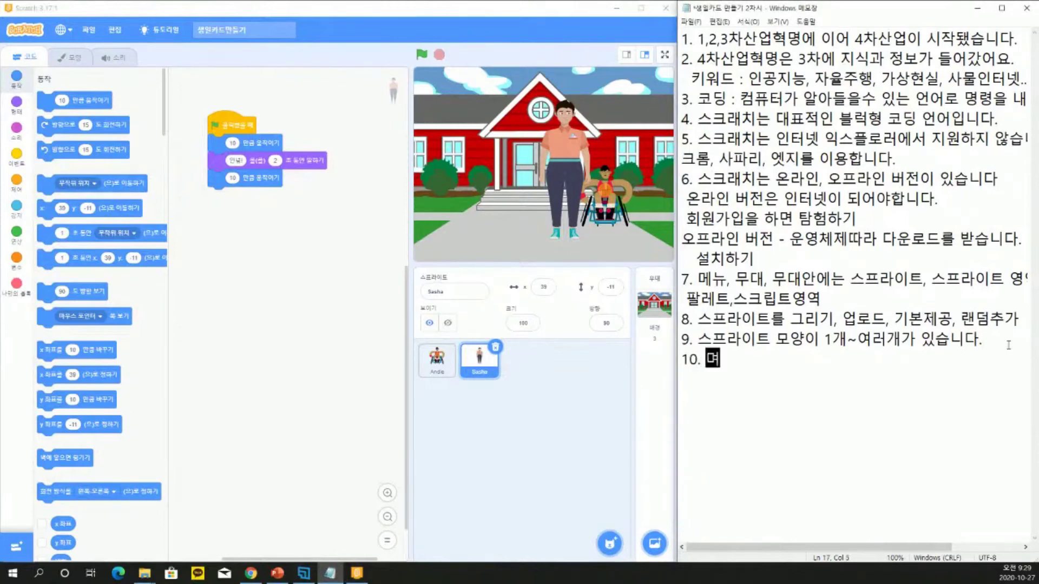
key(BackSpace)
key(BackSpace)
key(BackSpace)
text(령을 실해)
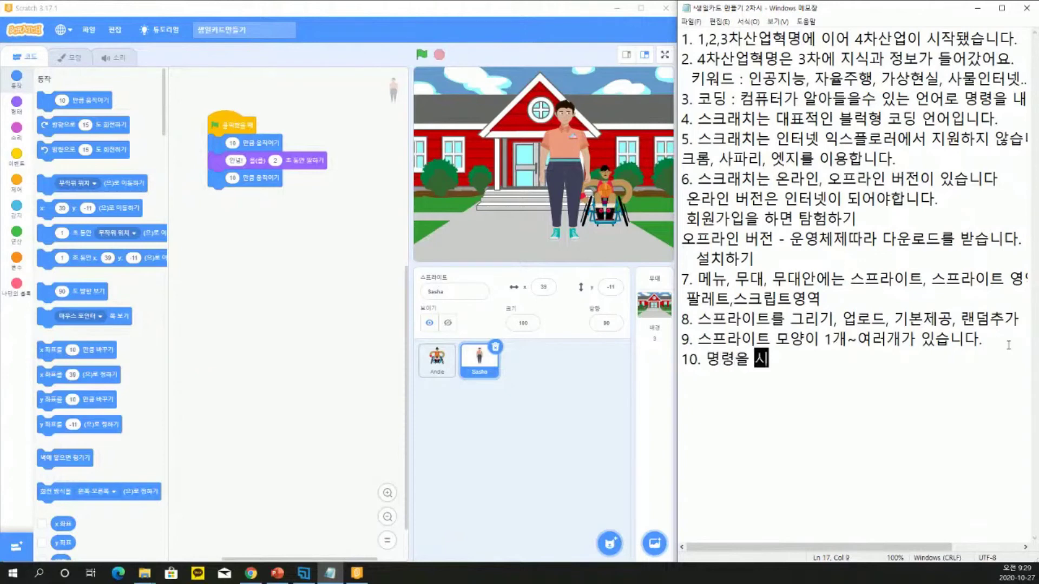
text(ㅇ할 때느)
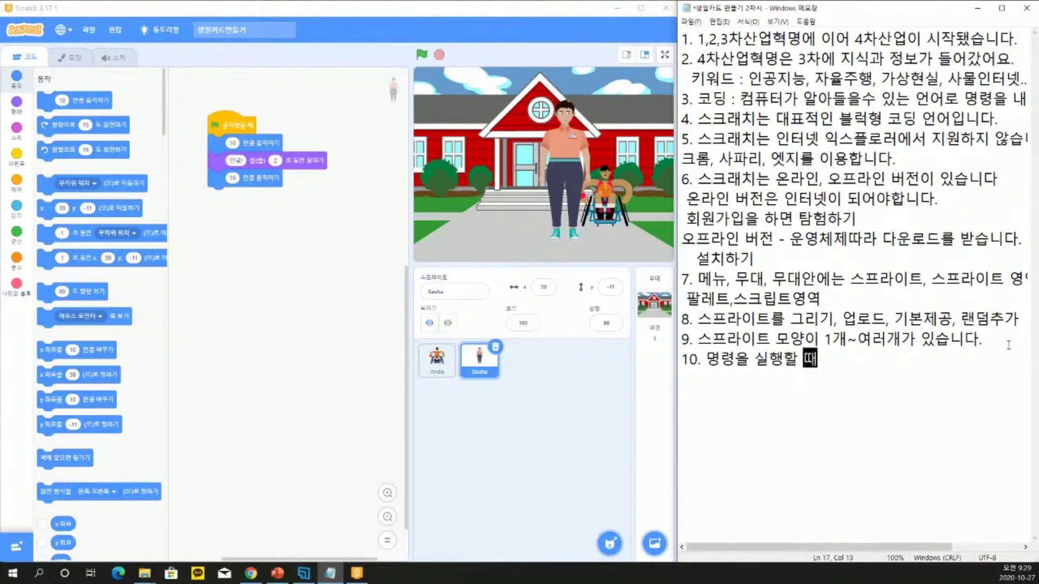
text(ㄴ 위에서 )
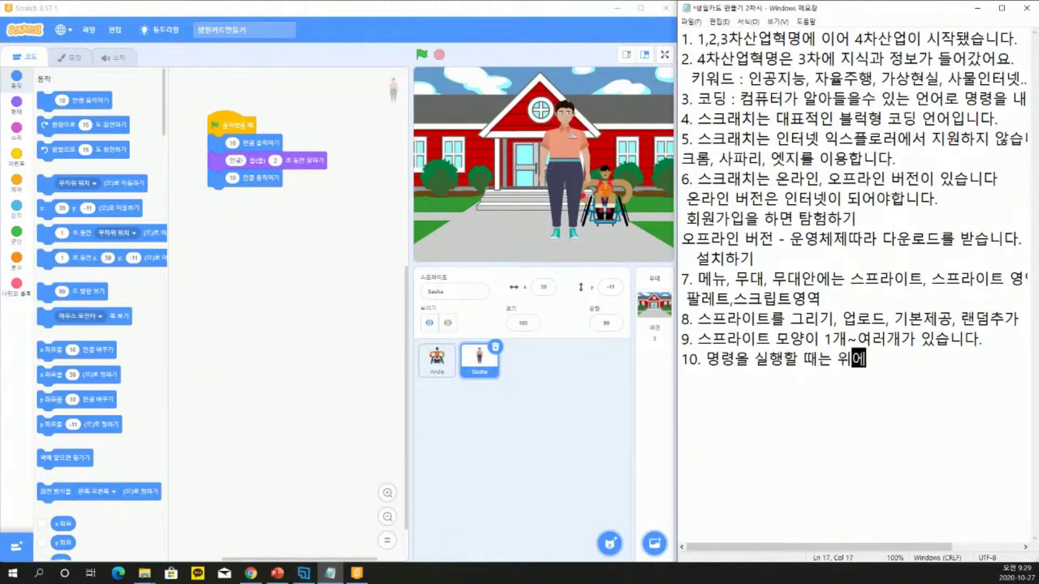
text(아래로 )
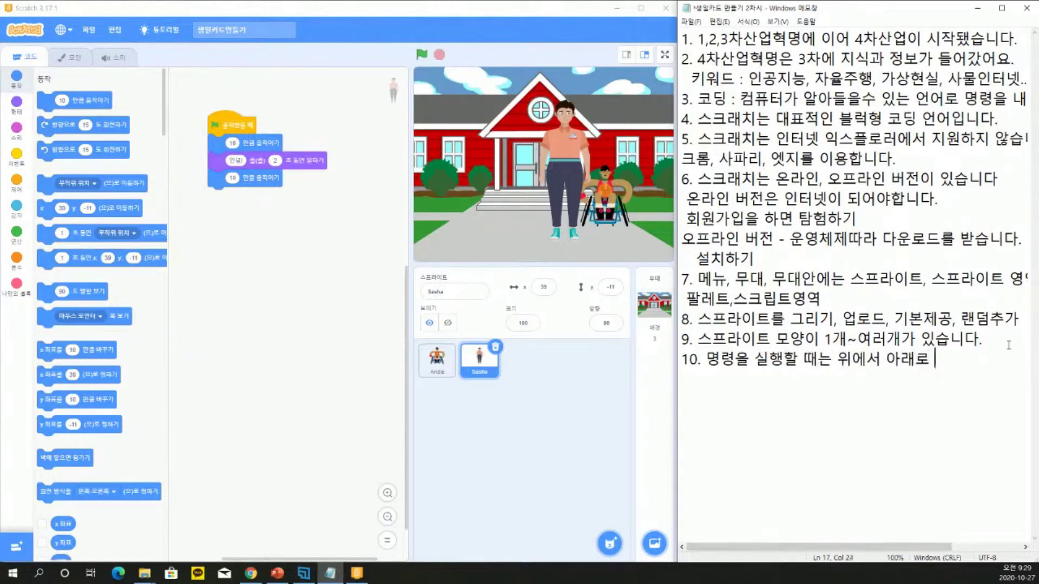
text(순서대로 실)
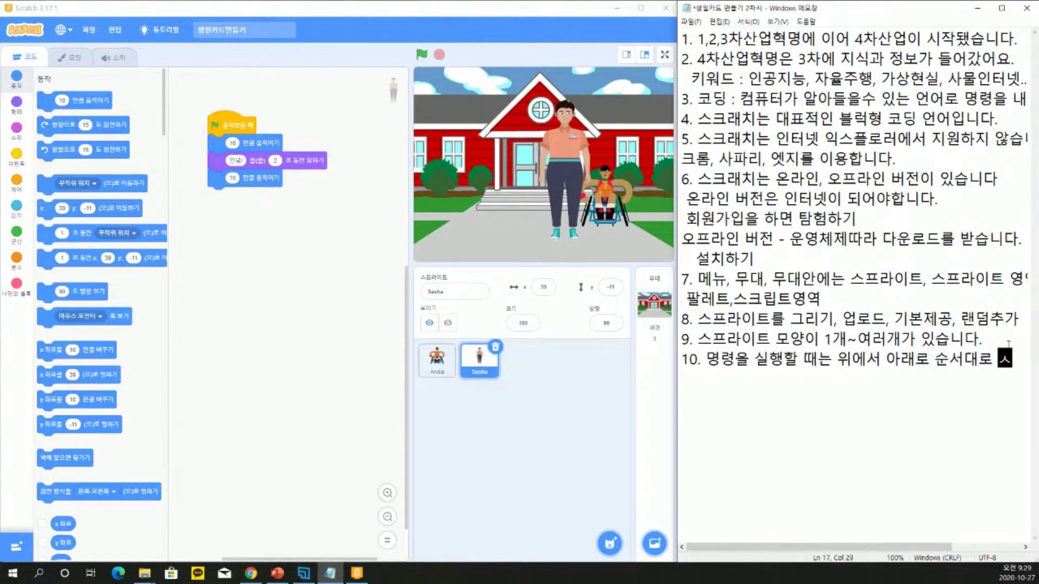
text(행)
key(Return)
text((순차))
key(ctrl+s)
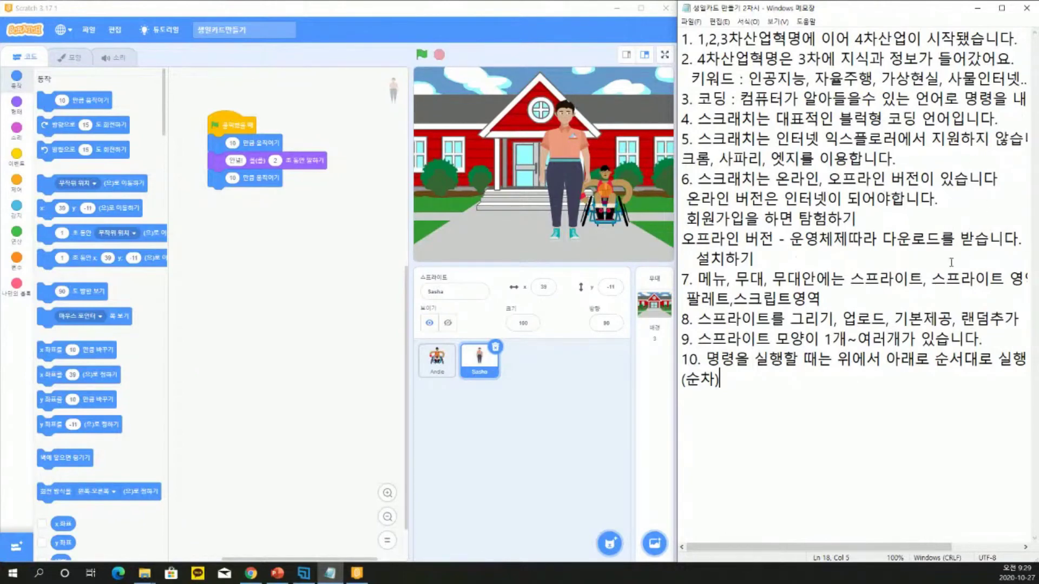
Drag Sasha left to about x -83 and switch between Andie's and Sasha's code areas
drag(567, 193, 501, 193)
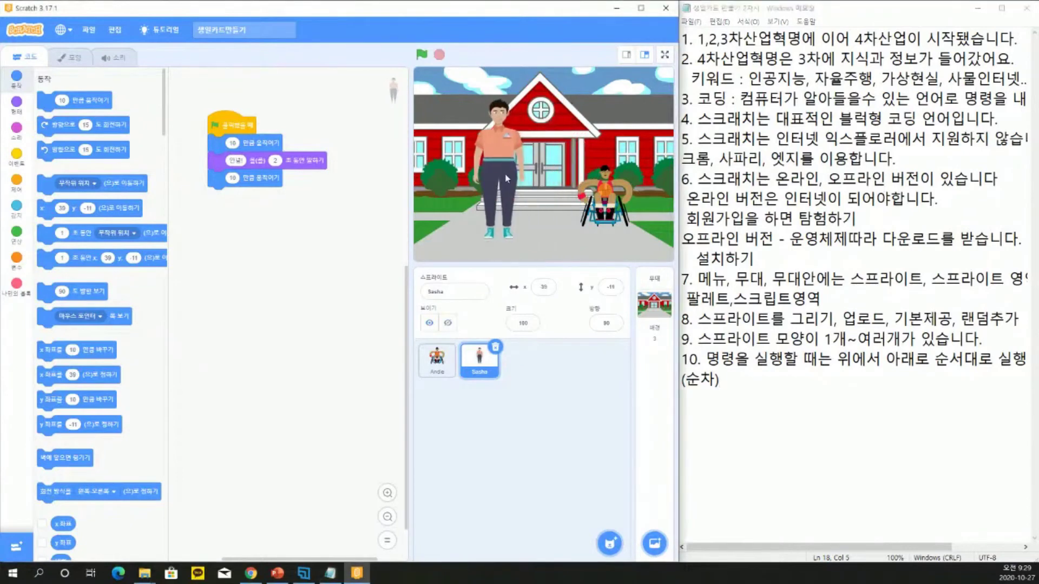
click(447, 361)
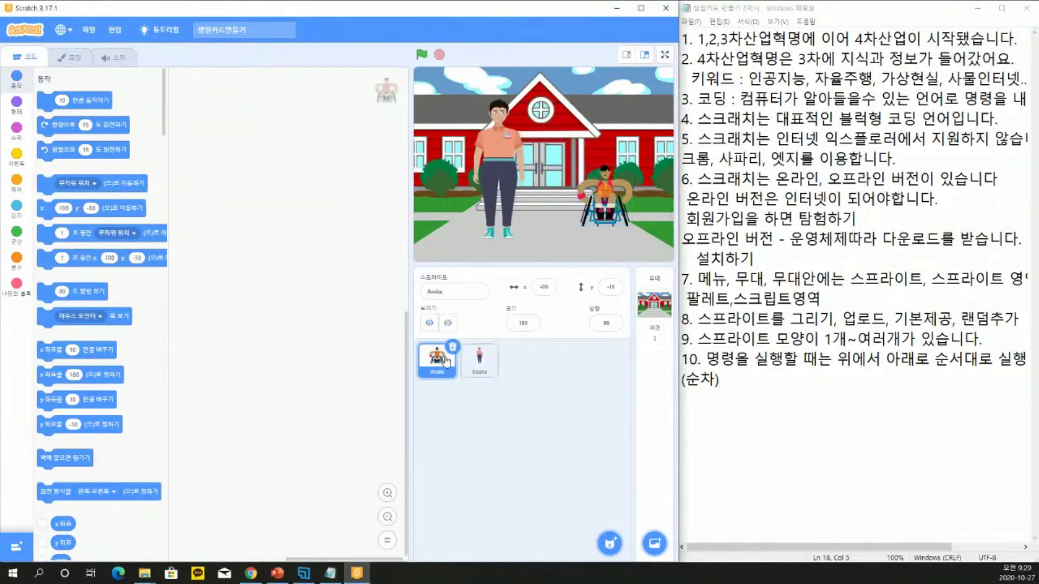
click(471, 367)
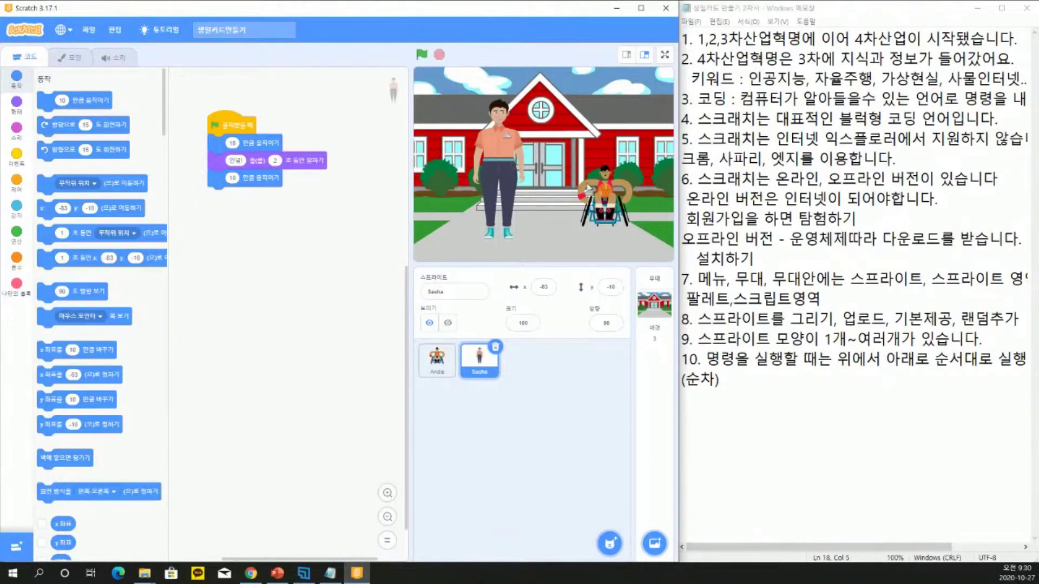
click(449, 363)
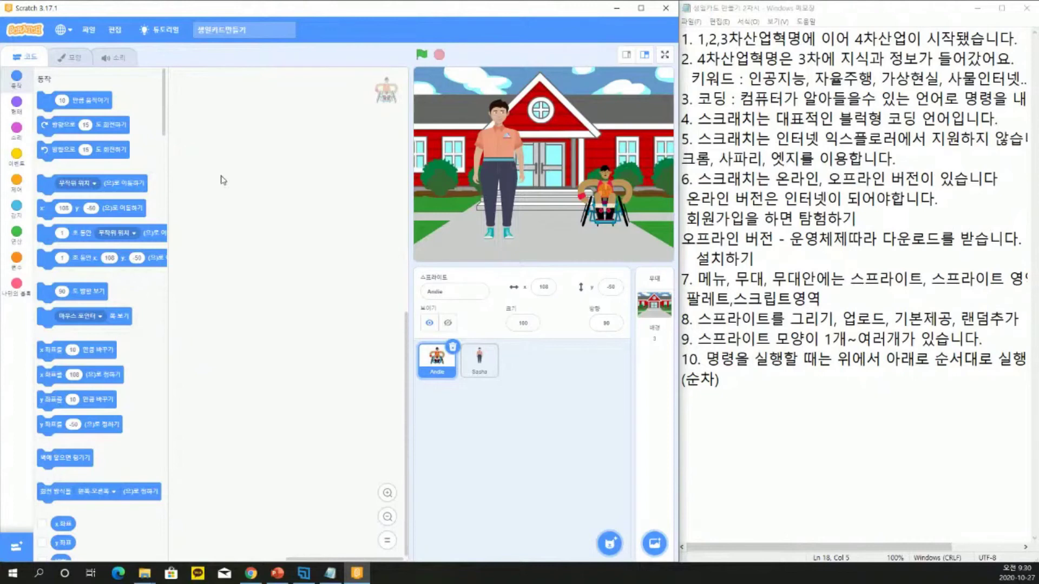
click(479, 361)
click(478, 374)
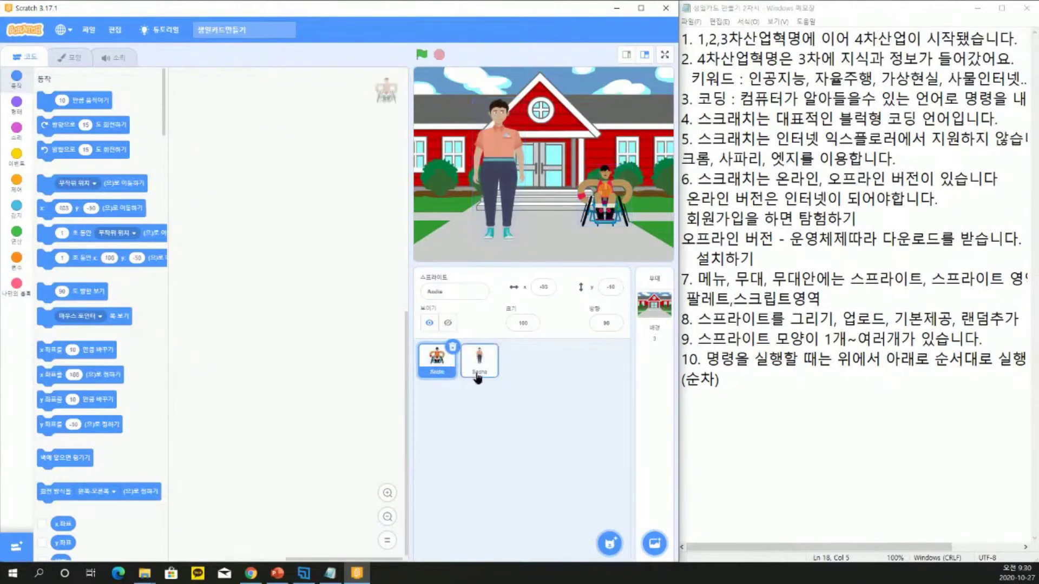
click(448, 374)
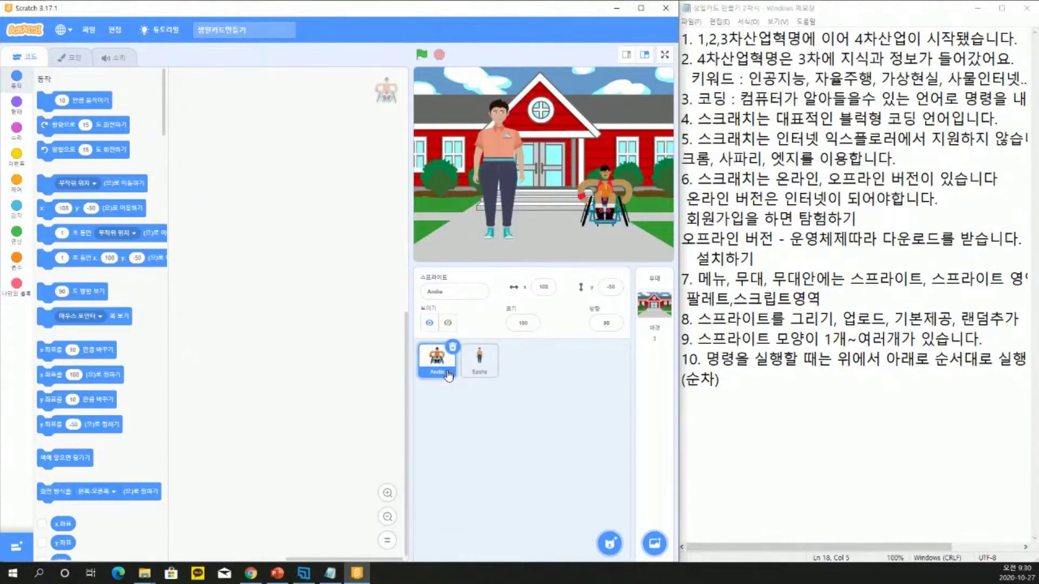
click(795, 445)
Write note 11: 스프라이트는 각각의 스크립트 영역을 갖는다
key(Return)
text(11. )
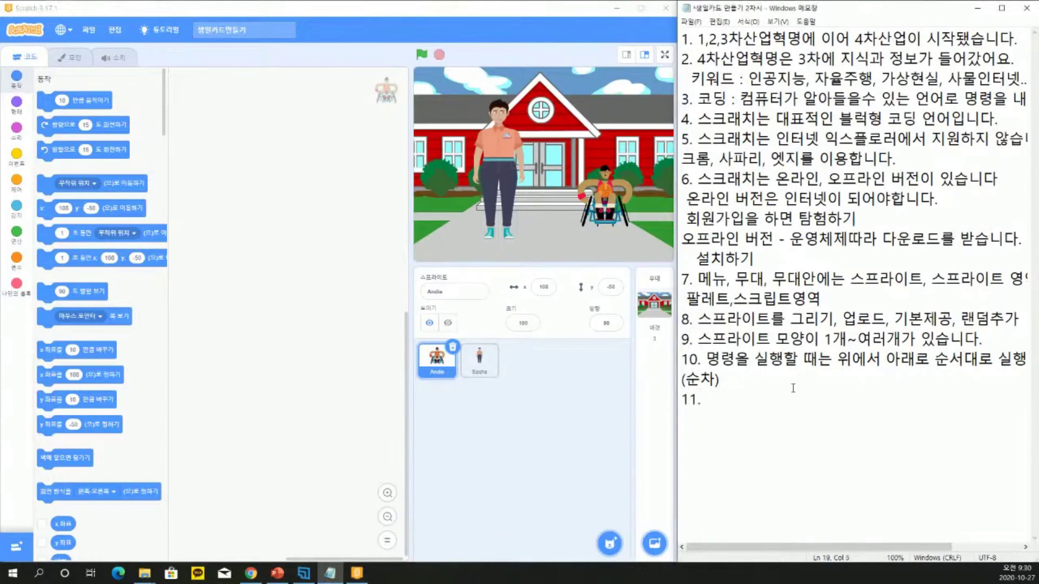
text(스)
key(BackSpace)
text(스)
key(BackSpace)
text(슘)
key(BackSpace)
text(스프라이)
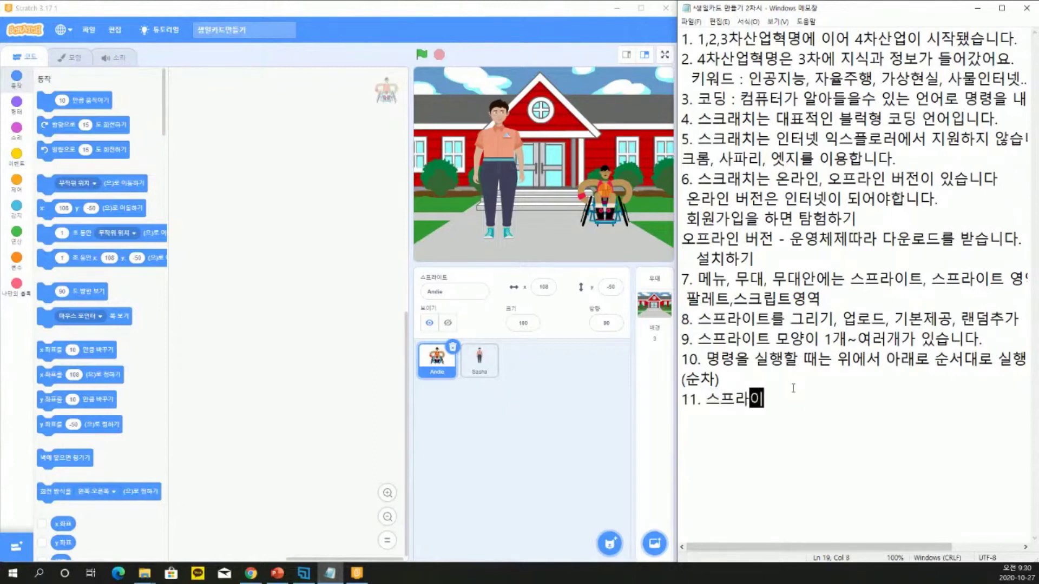
text(트ㄴ는 각각의 )
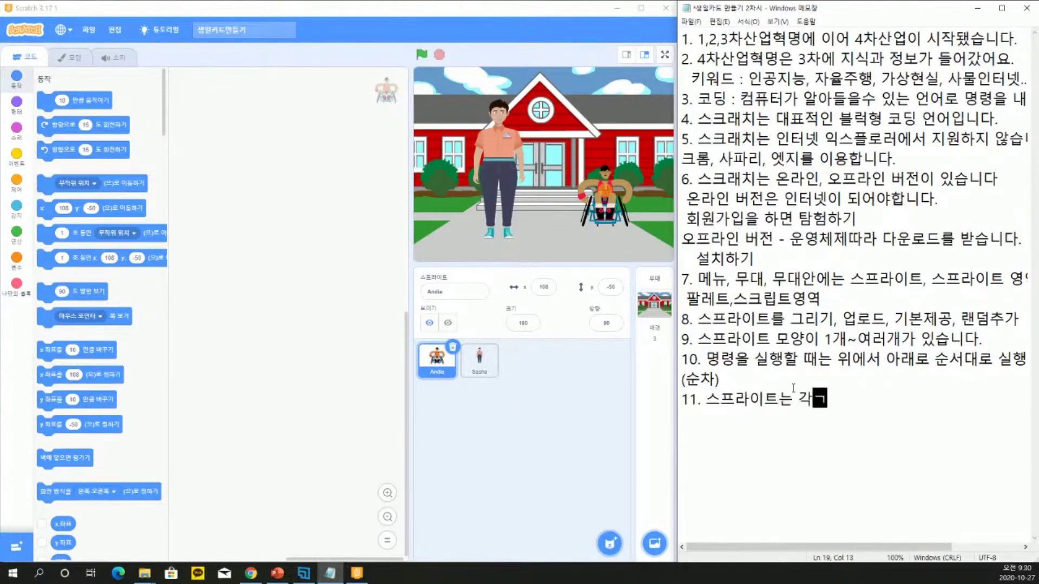
text(ㅅ)
key(BackSpace)
key(BackSpace)
text(스크립트 영역)
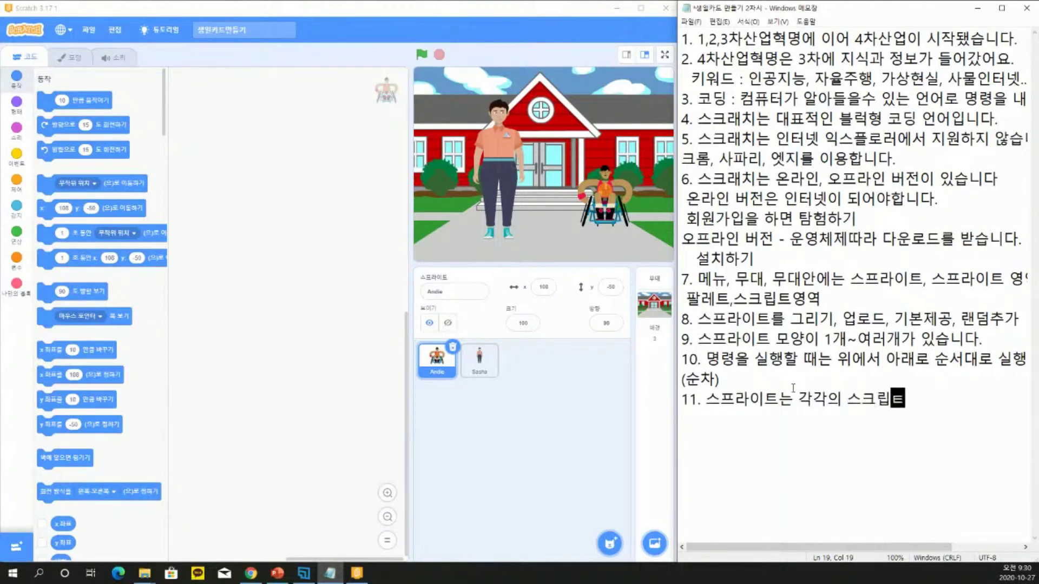
text(을)
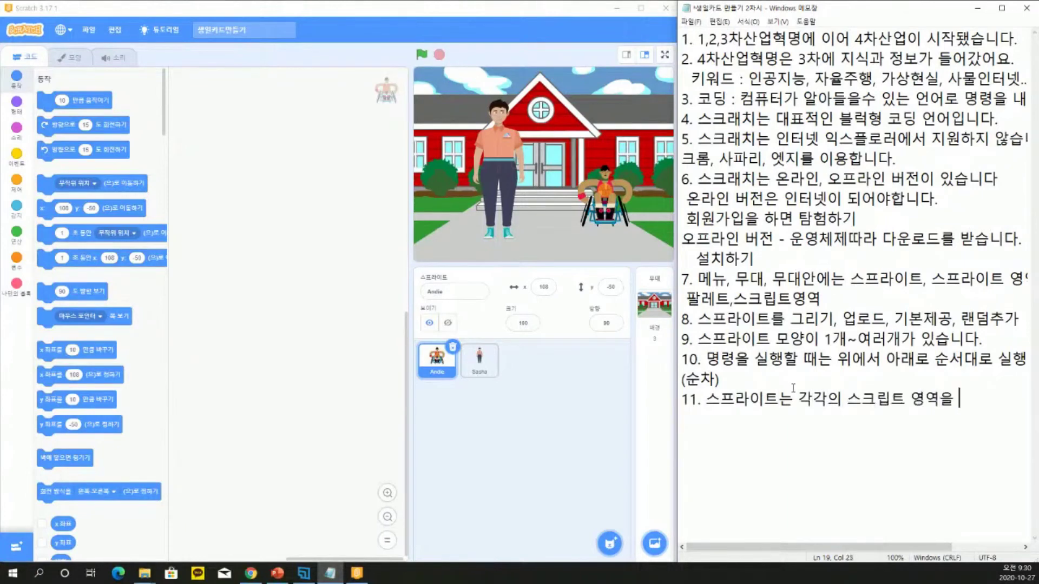
text( 갖느ㄴ다.)
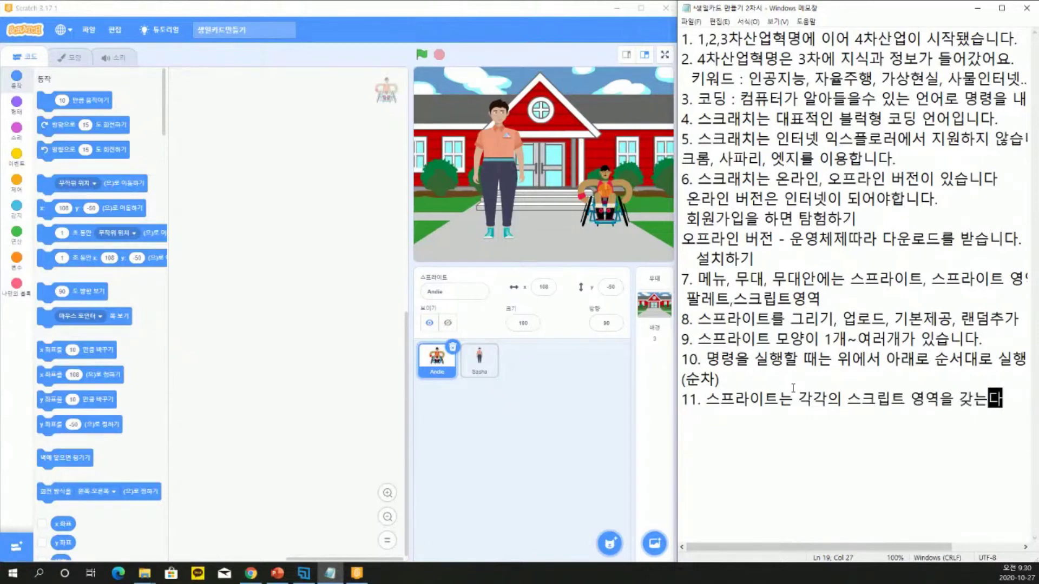
key(Return)
click(616, 200)
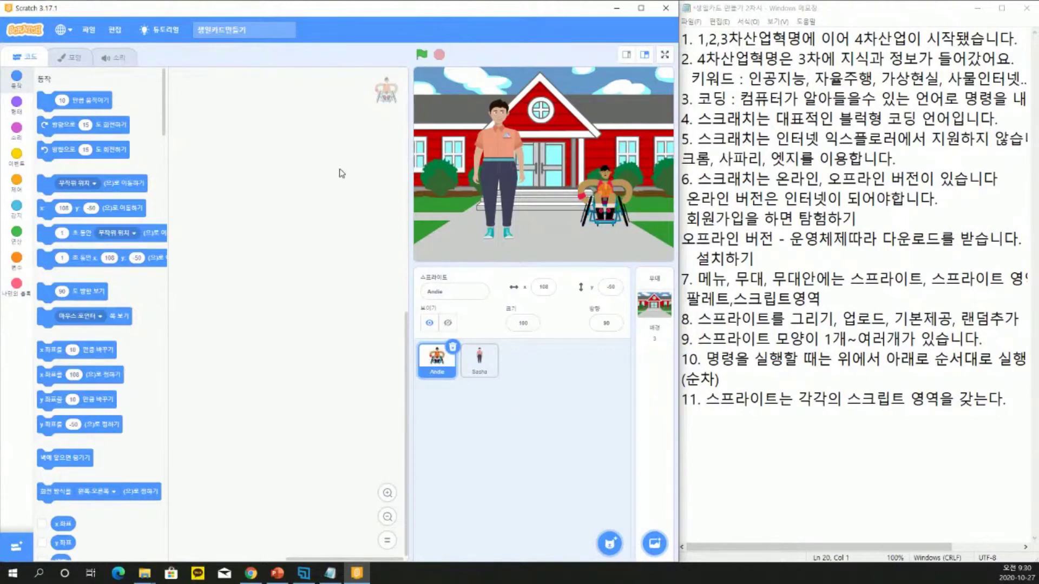
Put a move 10 steps block in Andie's code area and compare it with Sasha's script
drag(84, 101, 281, 146)
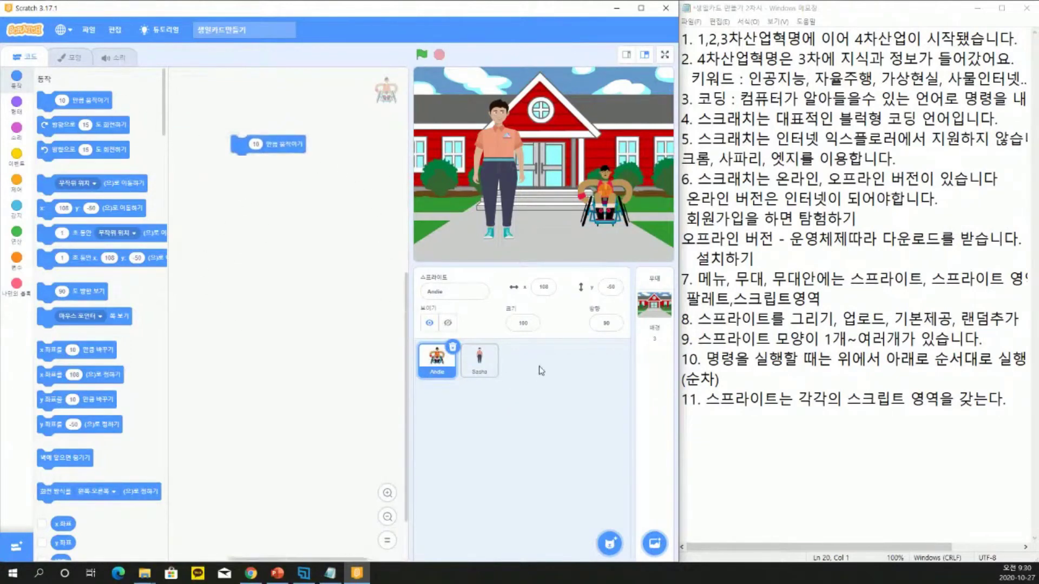
click(479, 361)
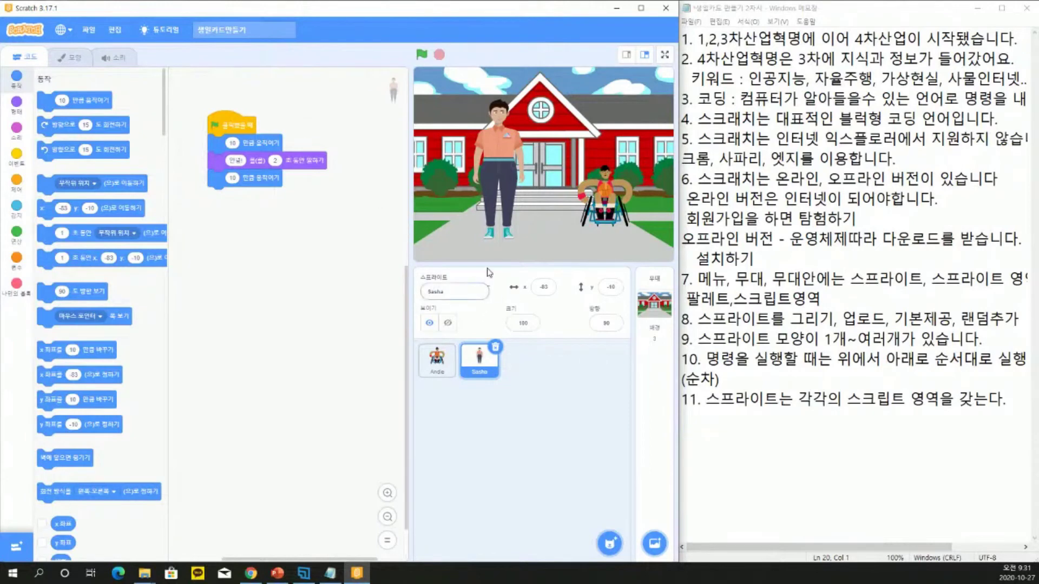
click(440, 359)
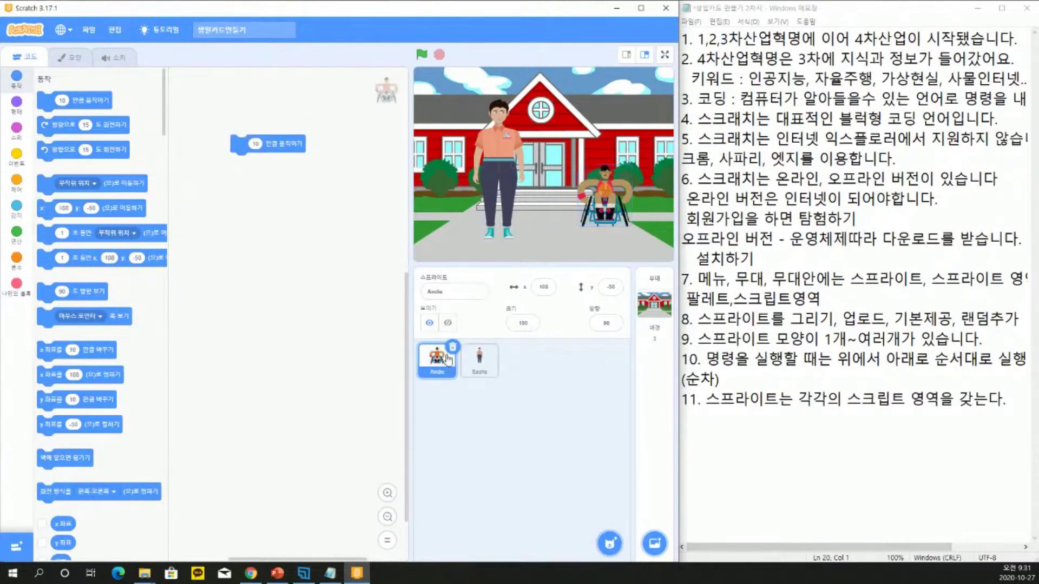
click(479, 360)
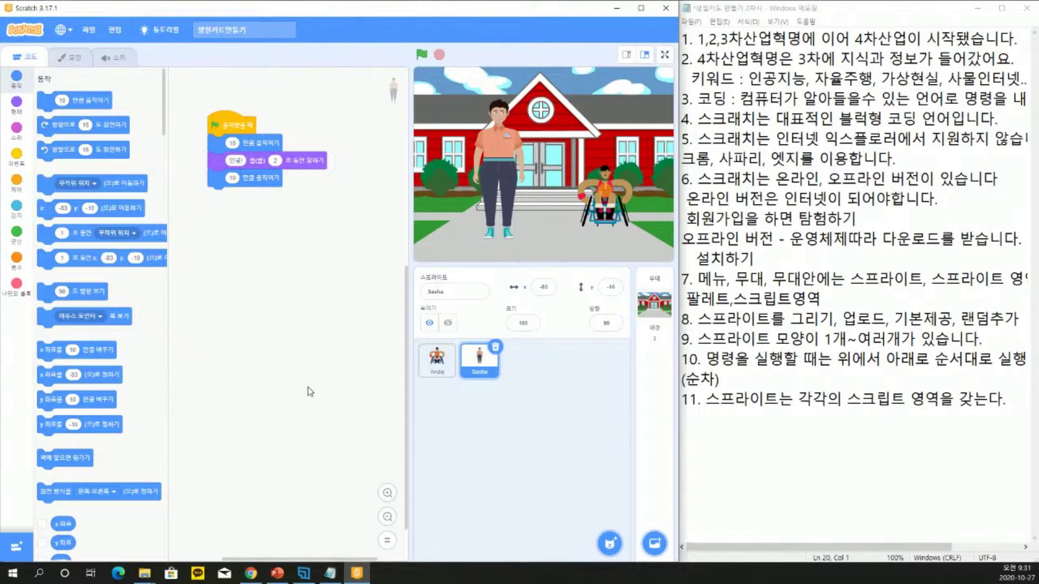
Start note 12 with the heading '1,2,3스프라이트'
click(1018, 402)
key(Return)
key(Return)
text(12. 1,2,3,ㅅ)
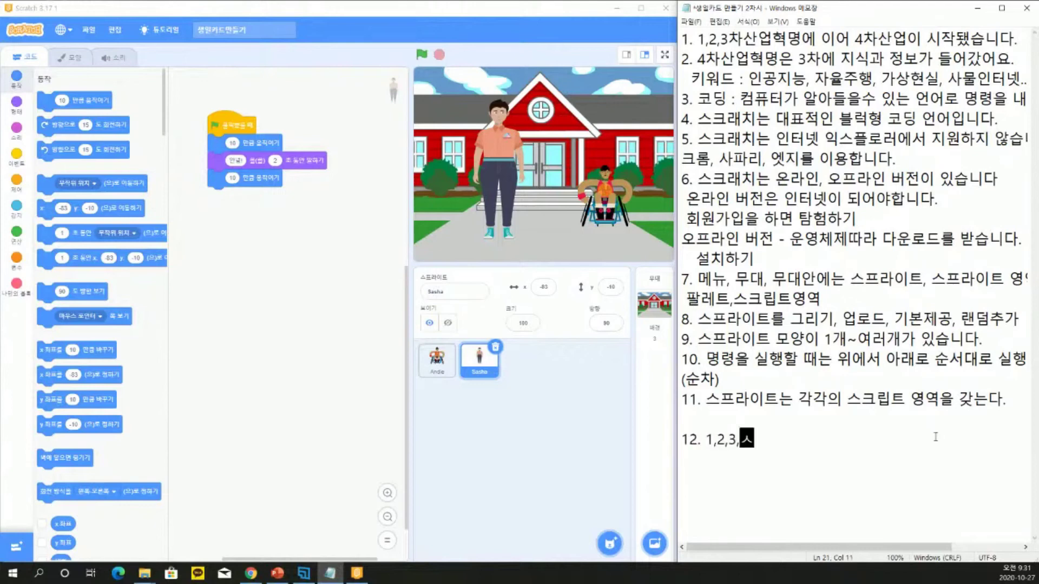
key(BackSpace)
key(BackSpace)
text(스프라이트)
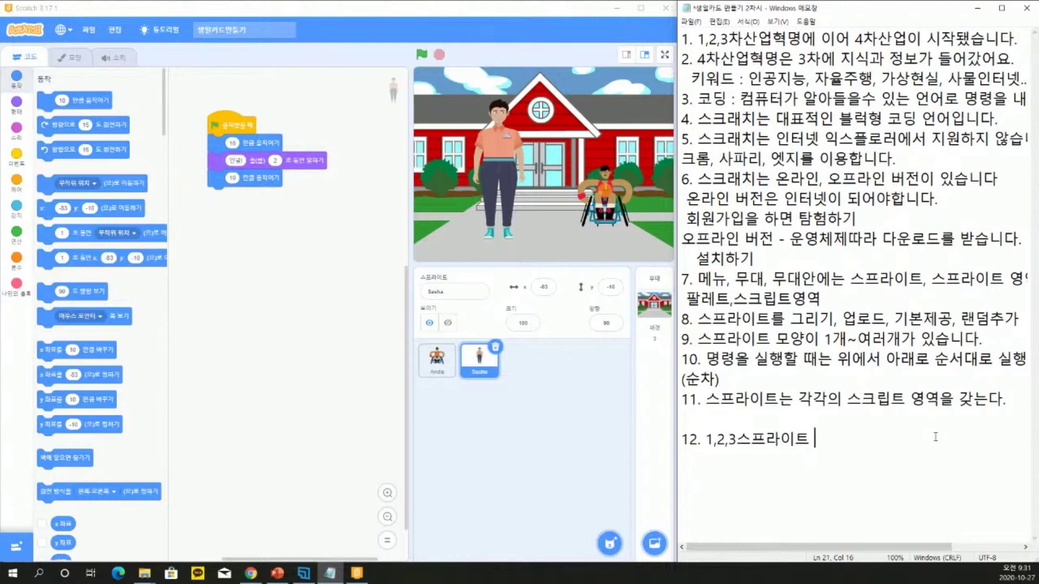
key(Return)
Add the line: to move sprite 1, assemble blocks in sprite 1's script area
text(1번으)
text(ㄹ 이동시)
text(키고 싶은)
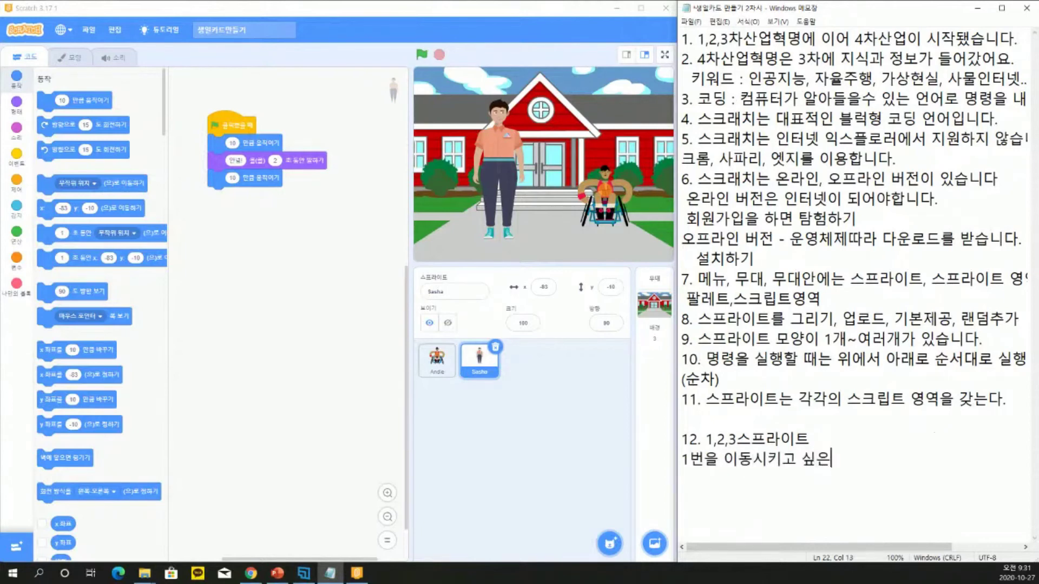
key(BackSpace)
text(ㅇㅡ면 1번 스크립트 영ㅇ)
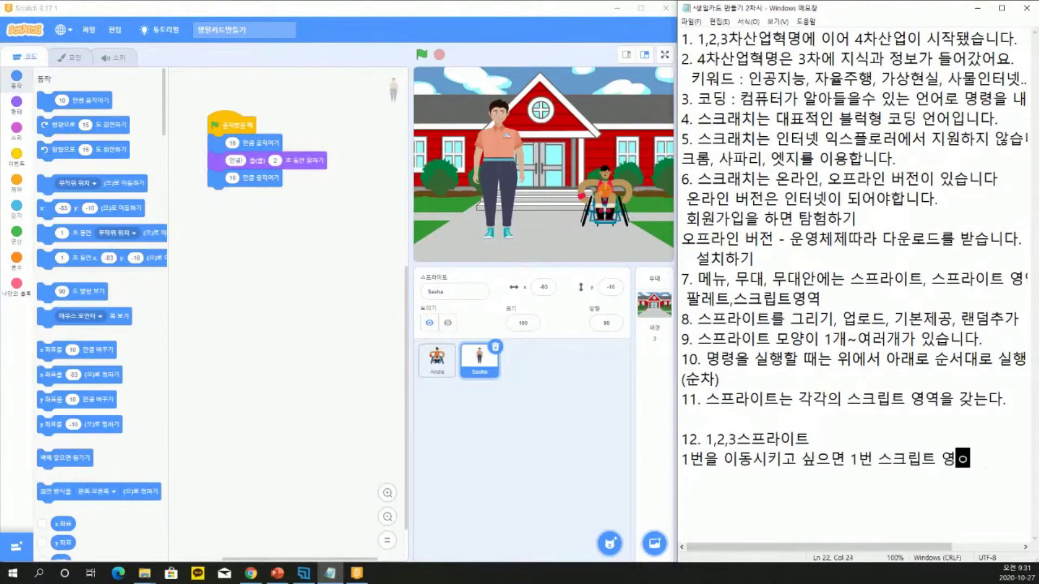
text(ㅕㄱ에 블ㅗㄱ을 조립ㅎ)
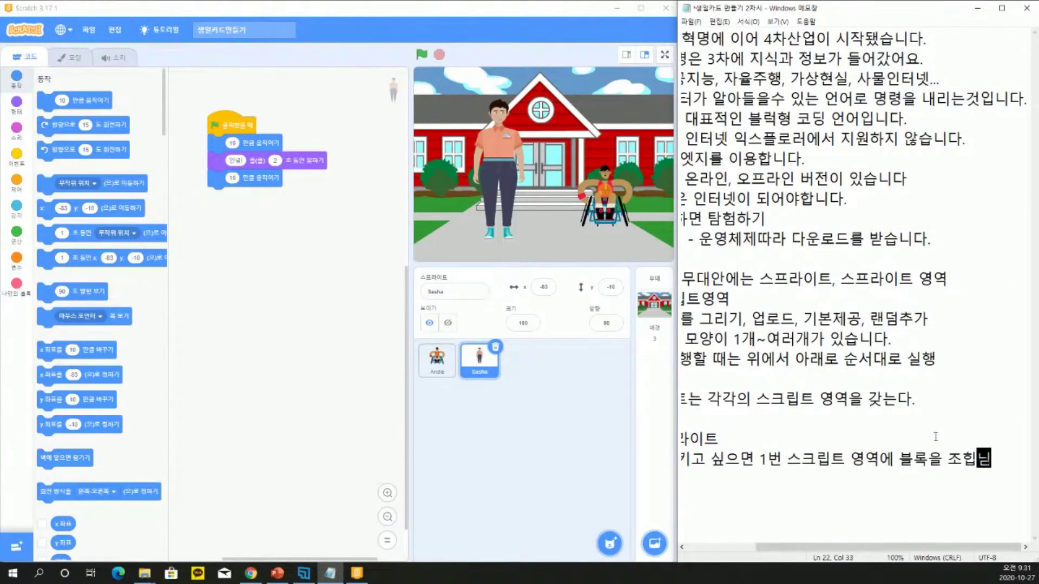
key(BackSpace)
key(BackSpace)
key(BackSpace)
key(BackSpace)
key(BackSpace)
text(립)
key(Return)
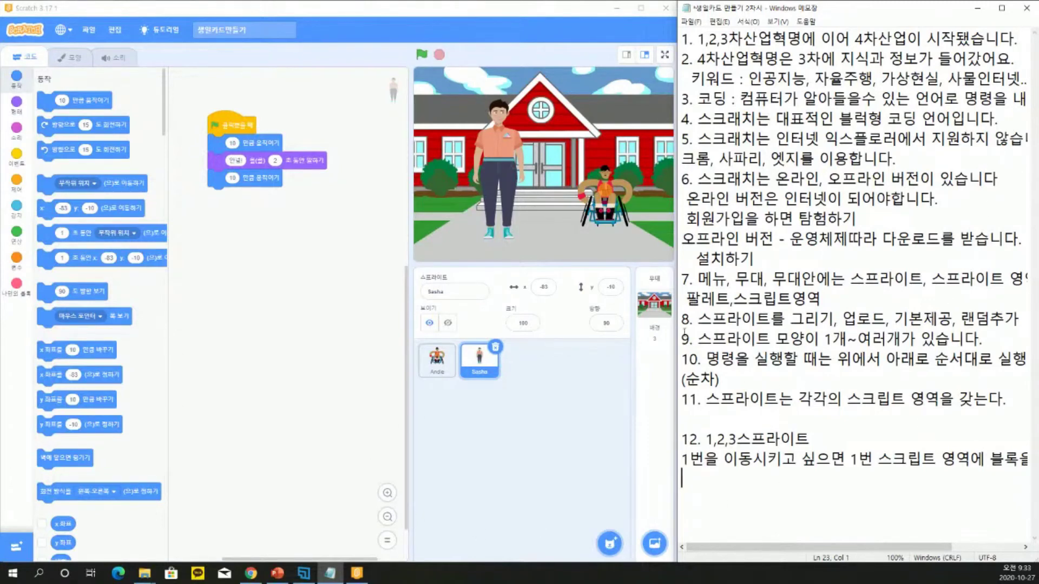
Minimize Scratch, the PowerPoint slides and Notepad so only the desktop shows
click(618, 9)
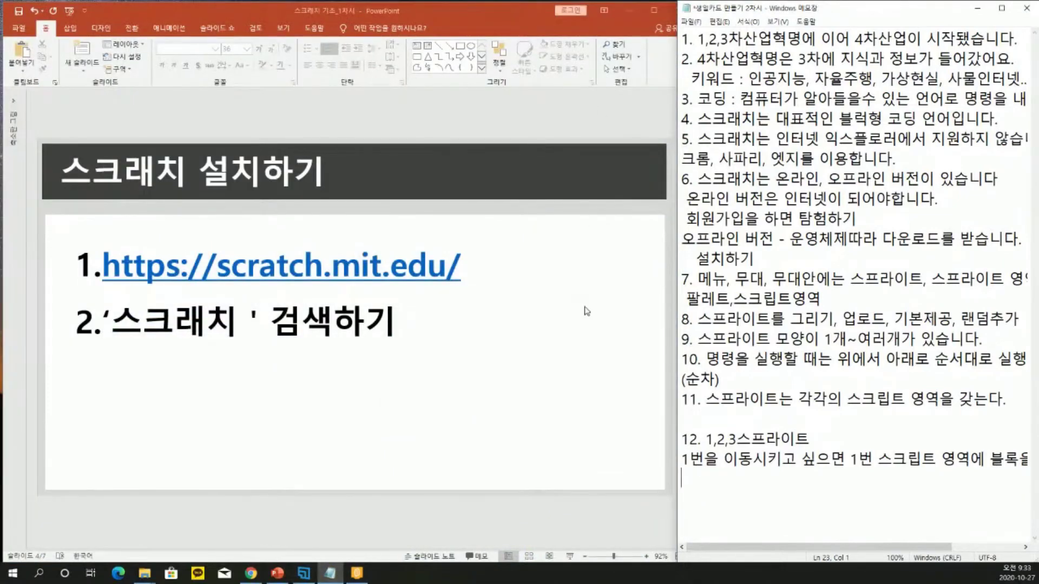
scroll(587, 311, down, 3)
scroll(589, 315, up, 1)
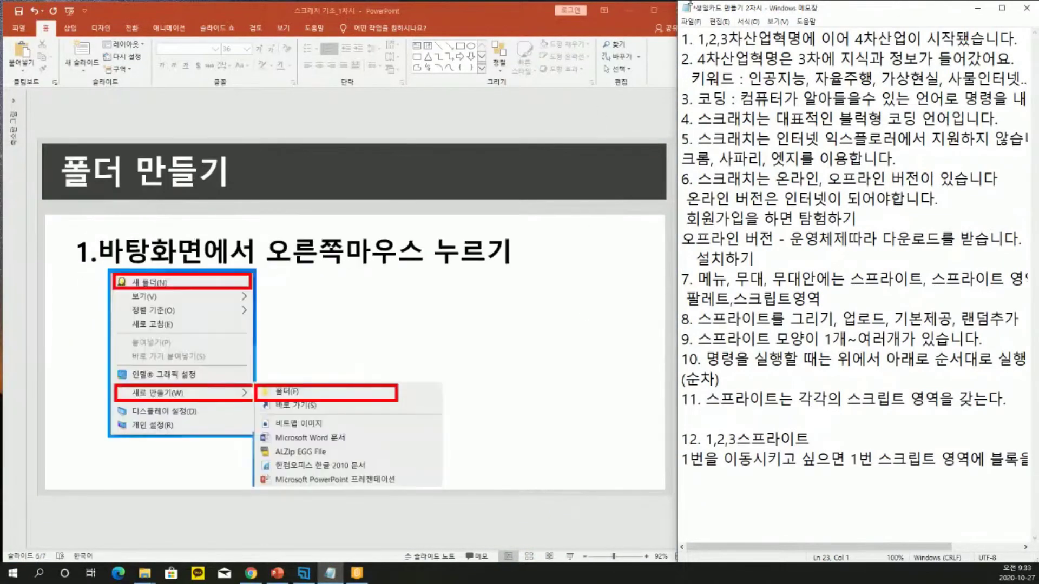
click(629, 11)
click(978, 11)
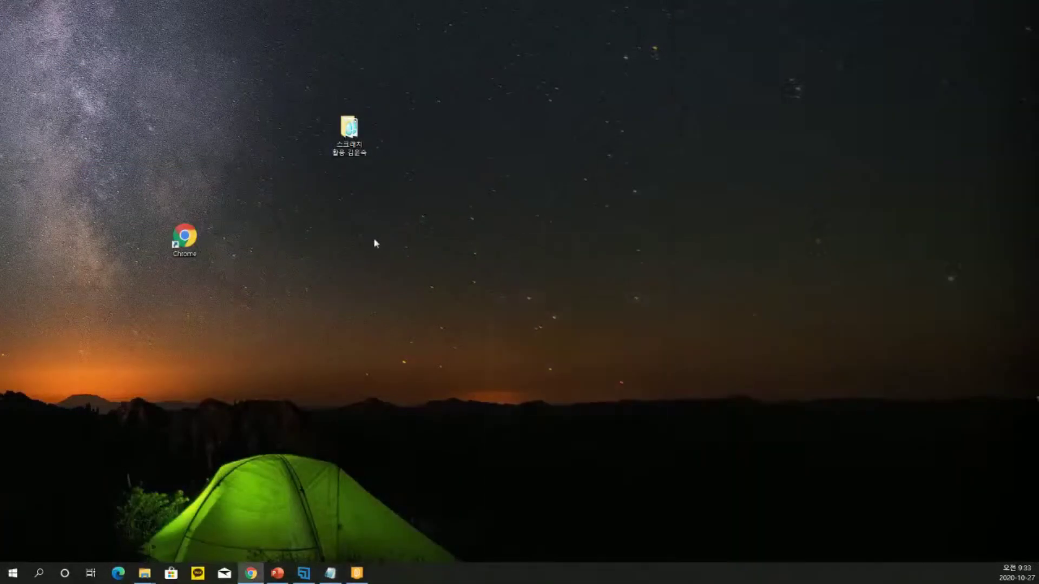
Create a new desktop folder named 스크래치 기초 followed by the owner's name
right_click(498, 179)
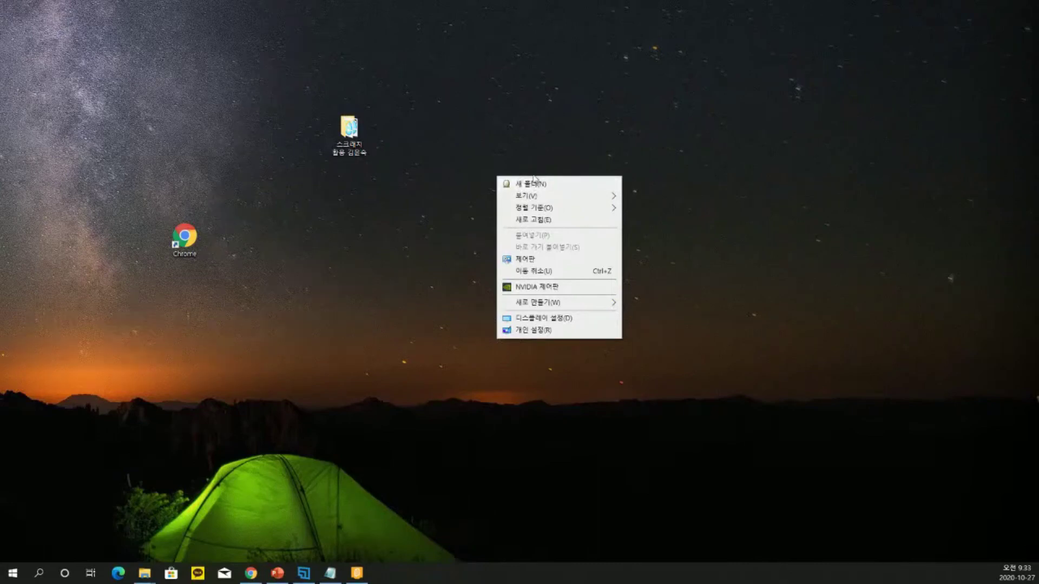
mouse_move(571, 305)
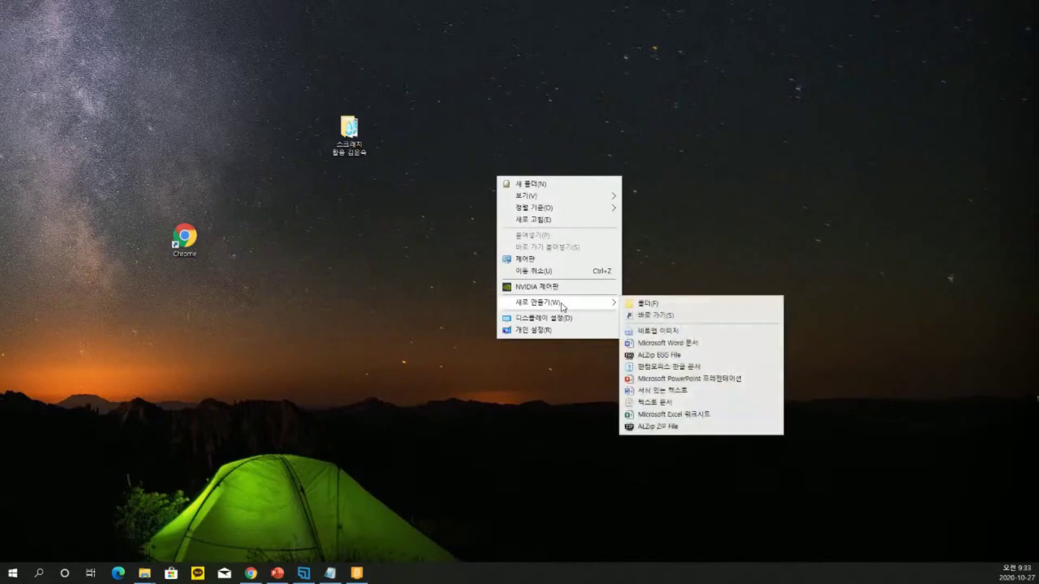
click(639, 305)
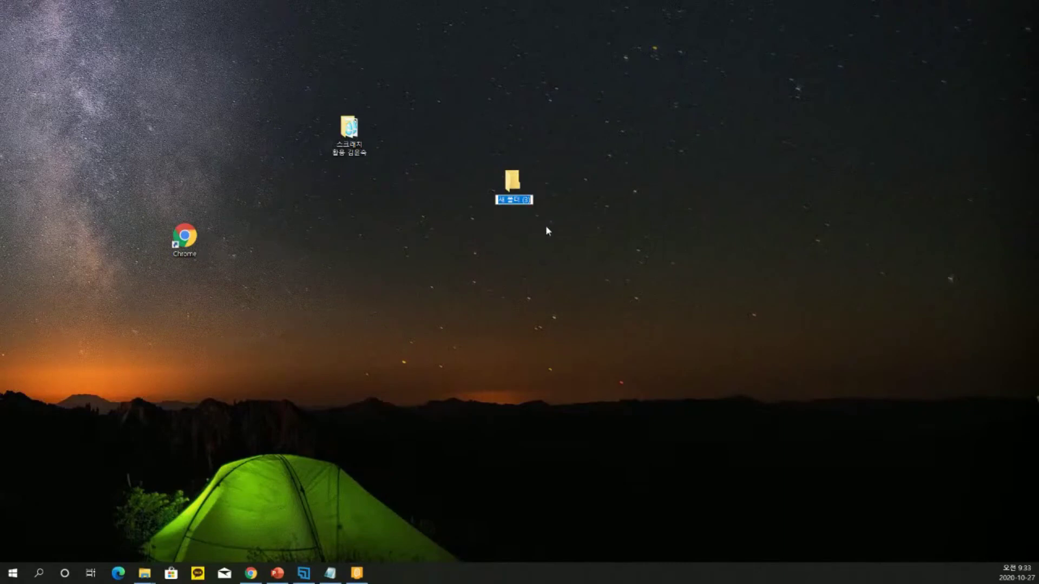
text(ㅈ)
text(스크래치)
text( 기본)
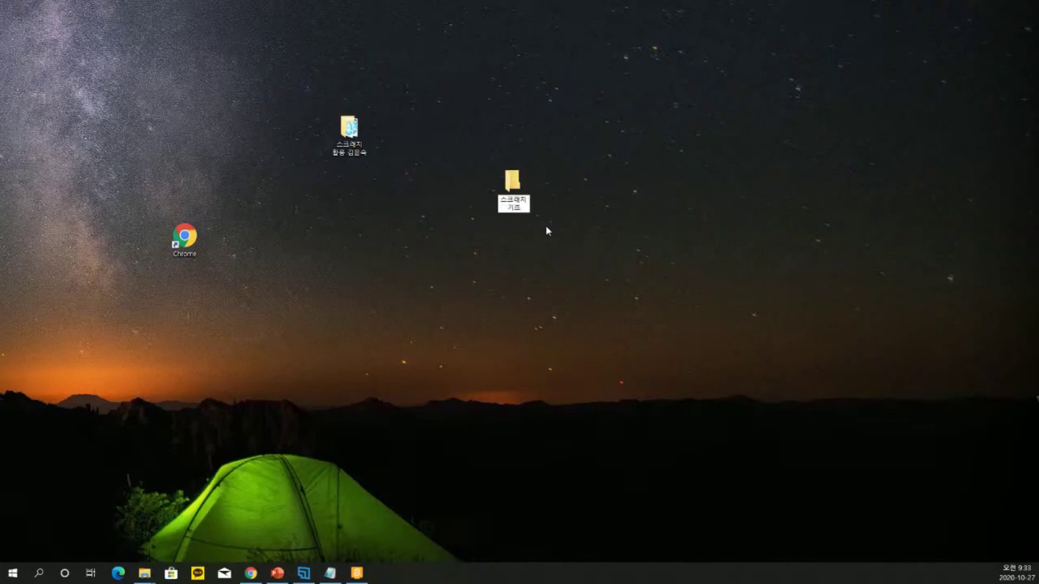
text( 김윤숙)
key(Return)
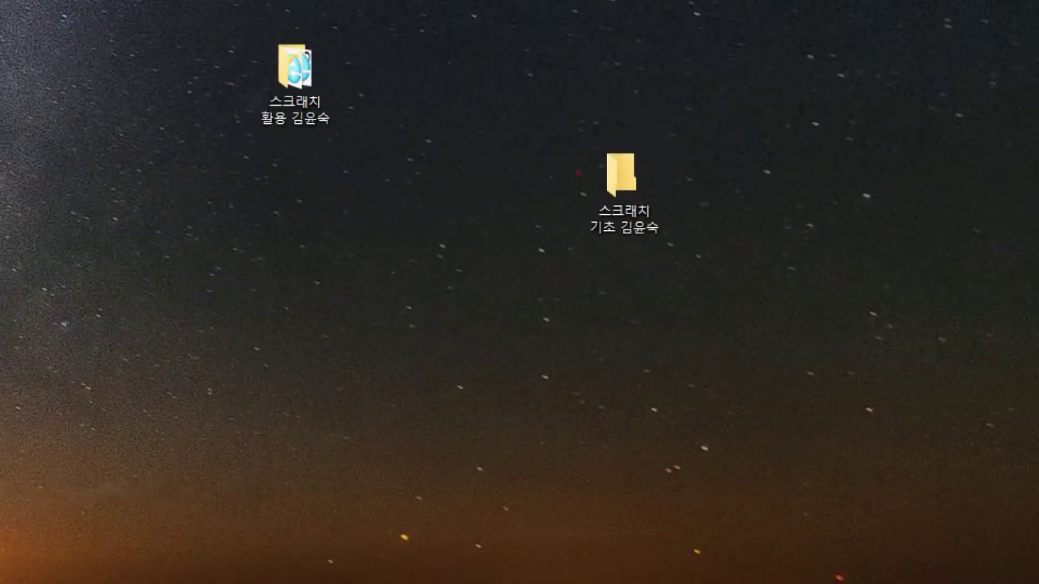
Select the new folder, then bring back the Scratch editor and Notepad windows
drag(572, 138, 676, 255)
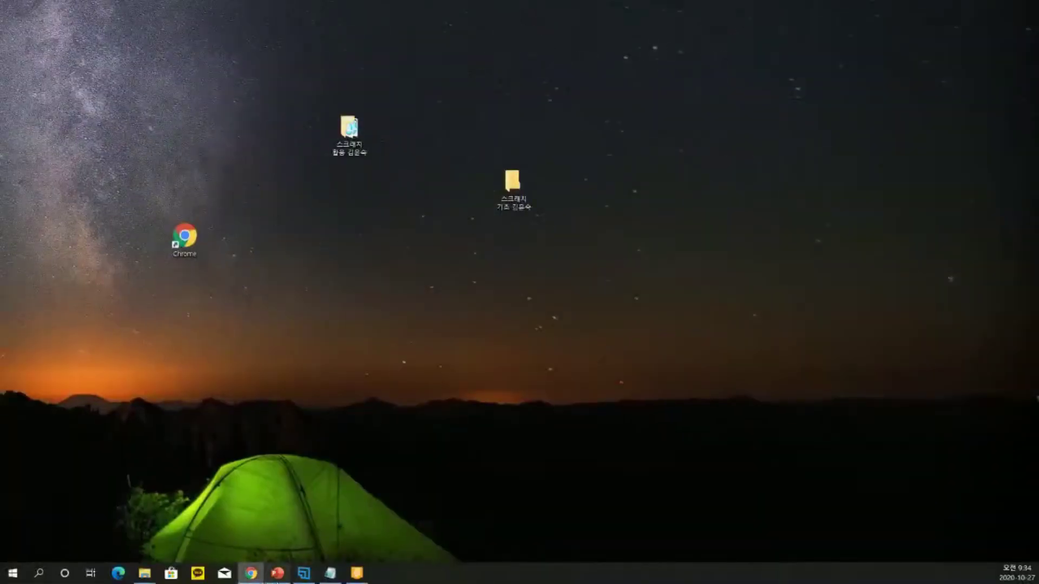
mouse_move(354, 582)
click(357, 528)
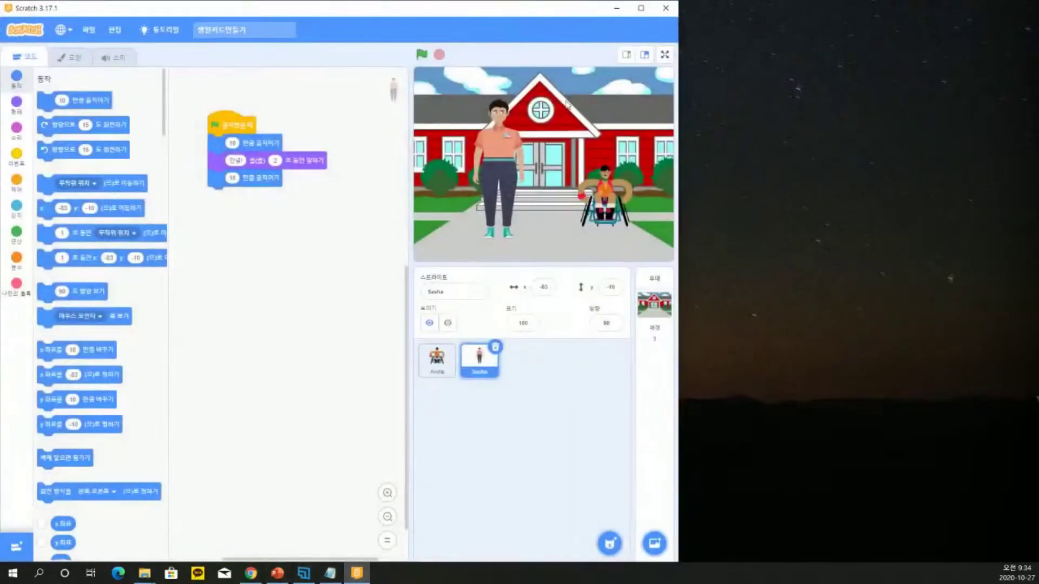
click(330, 573)
Write note 13: 알기쉬운 이름의 폴더 만들기
key(Return)
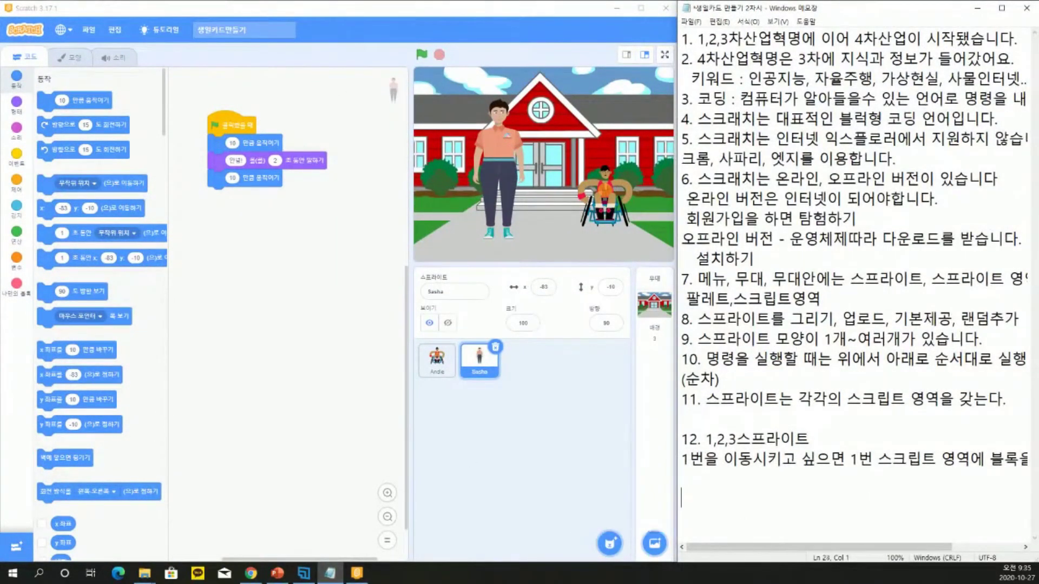
text(13. 알기)
text(쉬운 이름의 )
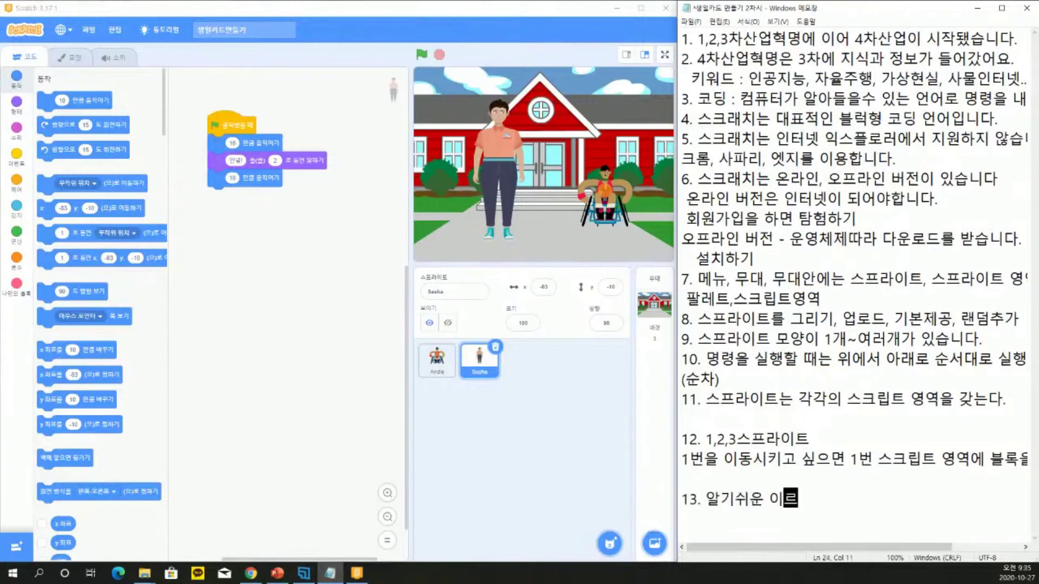
text(ㅍ)
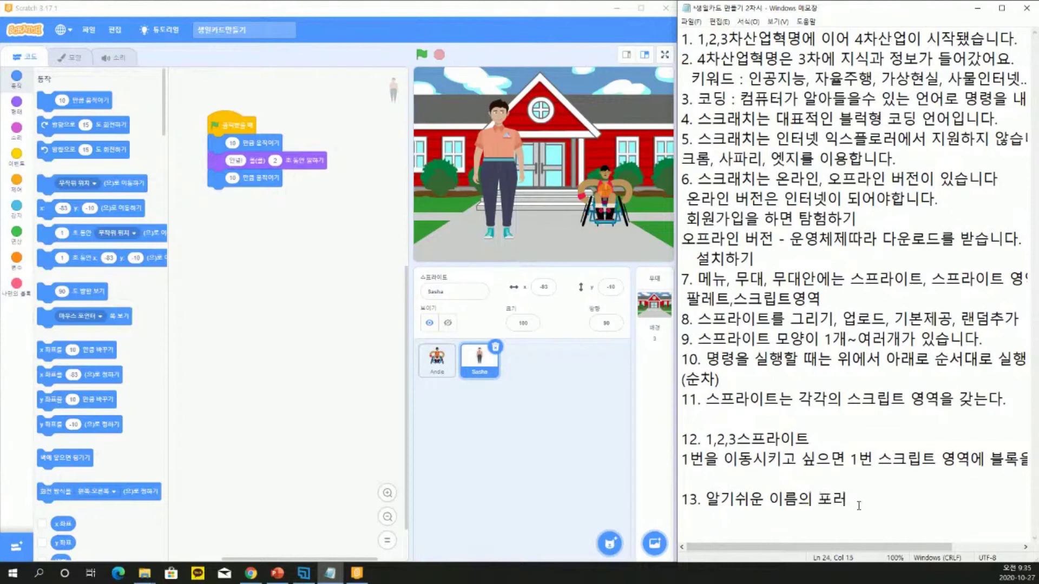
text(폴더 만들기)
key(Return)
key(Return)
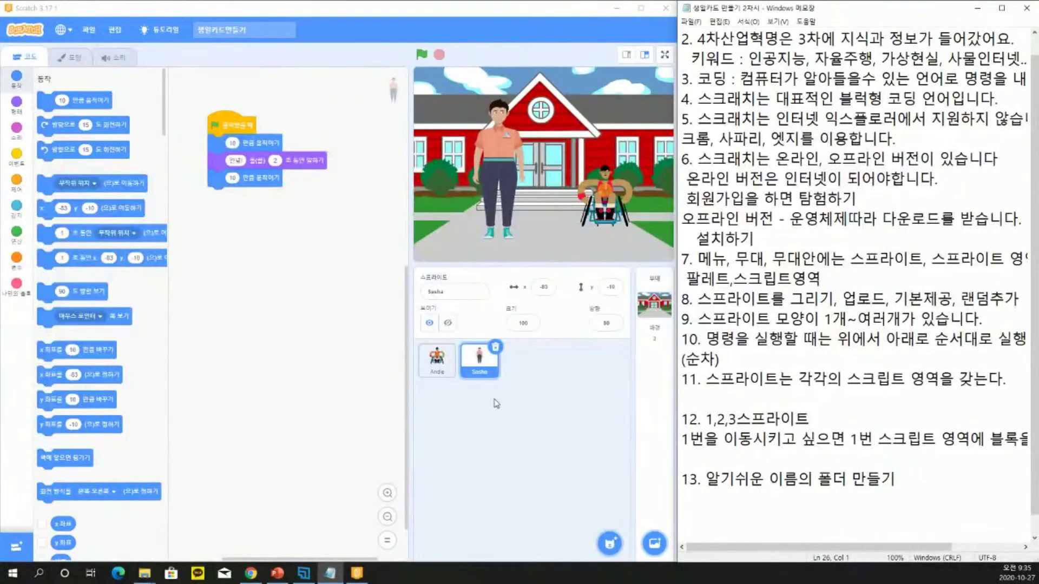
click(87, 31)
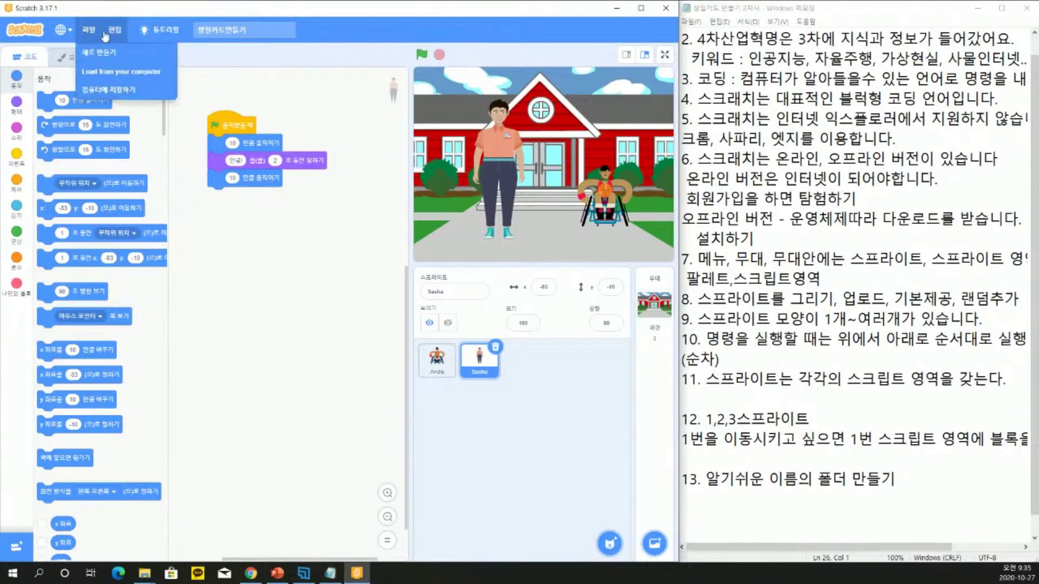
Save the project as 생일카드만들기 into the desktop's 스크래치 기초 folder
click(117, 89)
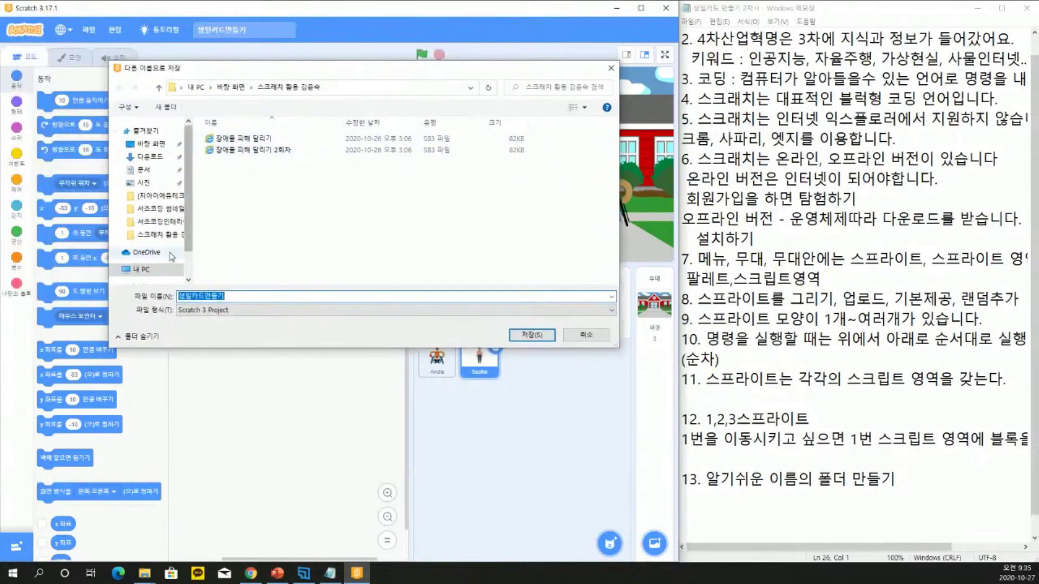
click(149, 143)
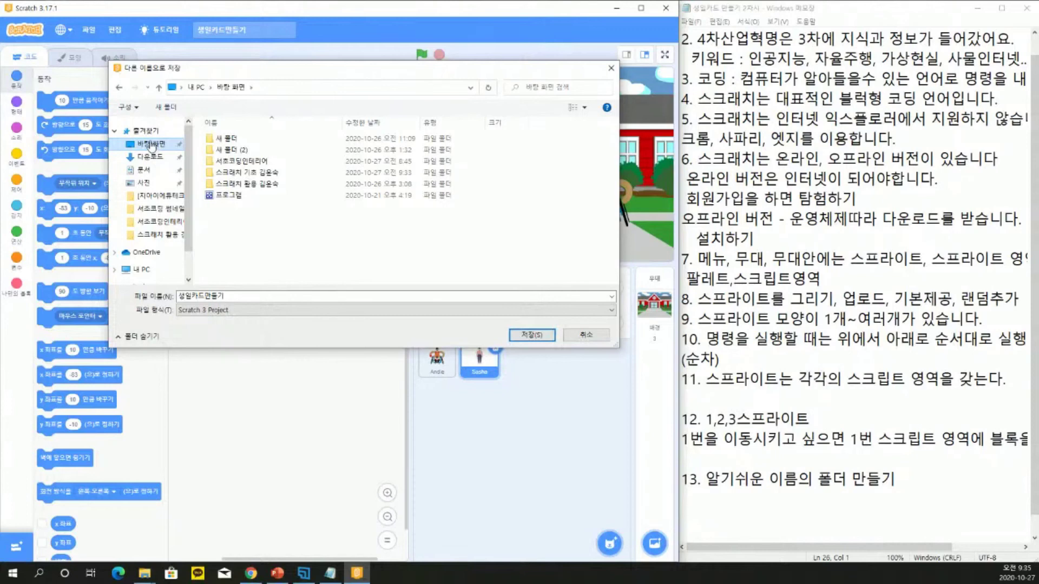
click(247, 174)
double_click(247, 173)
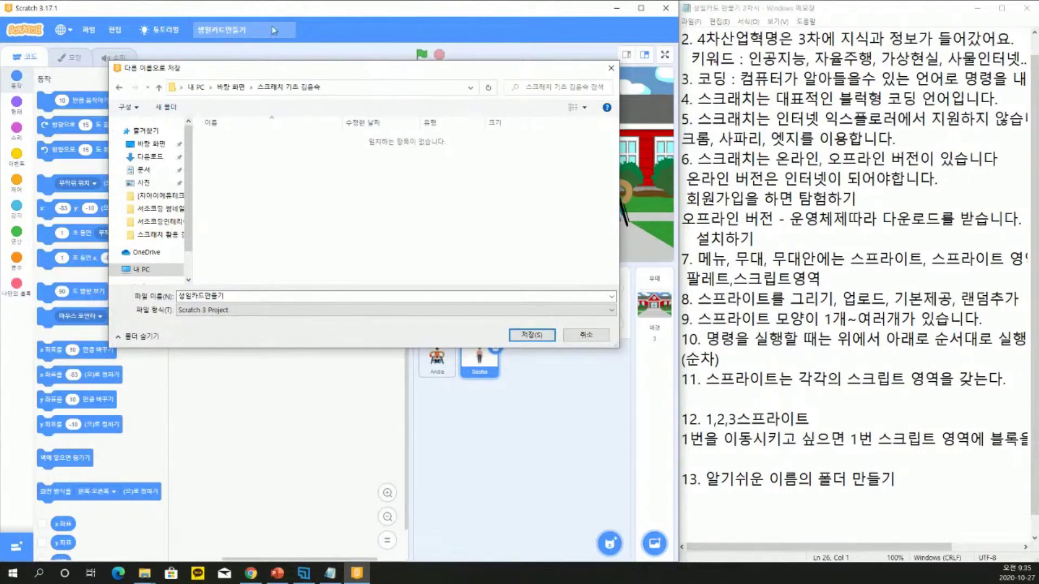
click(180, 298)
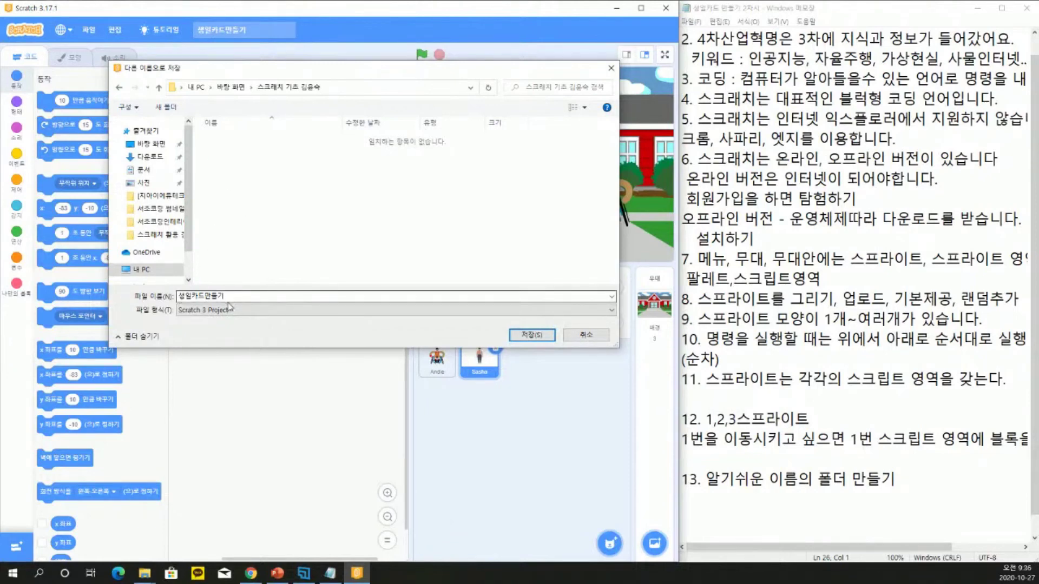
click(528, 337)
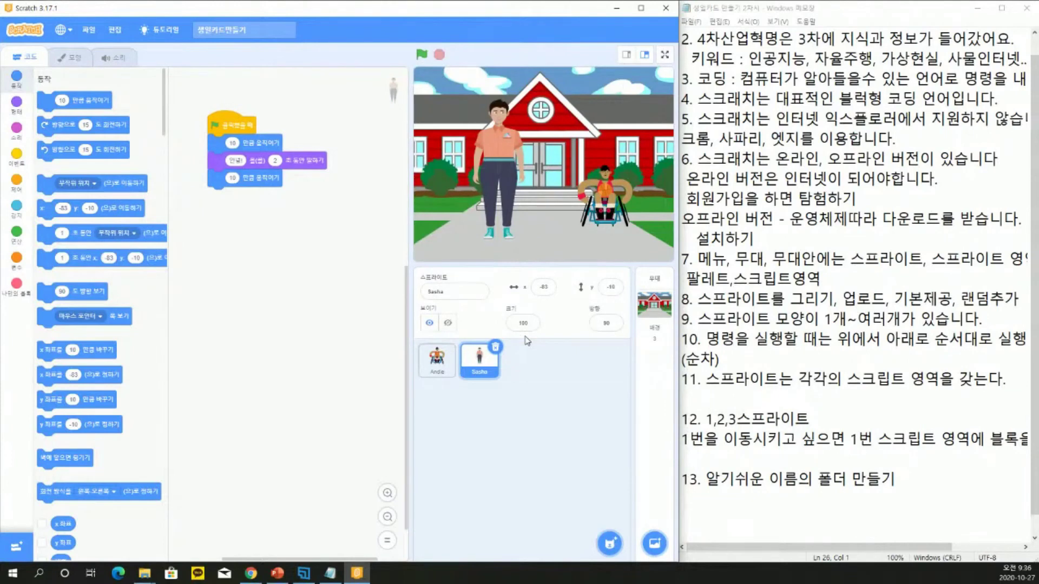
Create a new blank project and confirm replacing the birthday card project
click(90, 33)
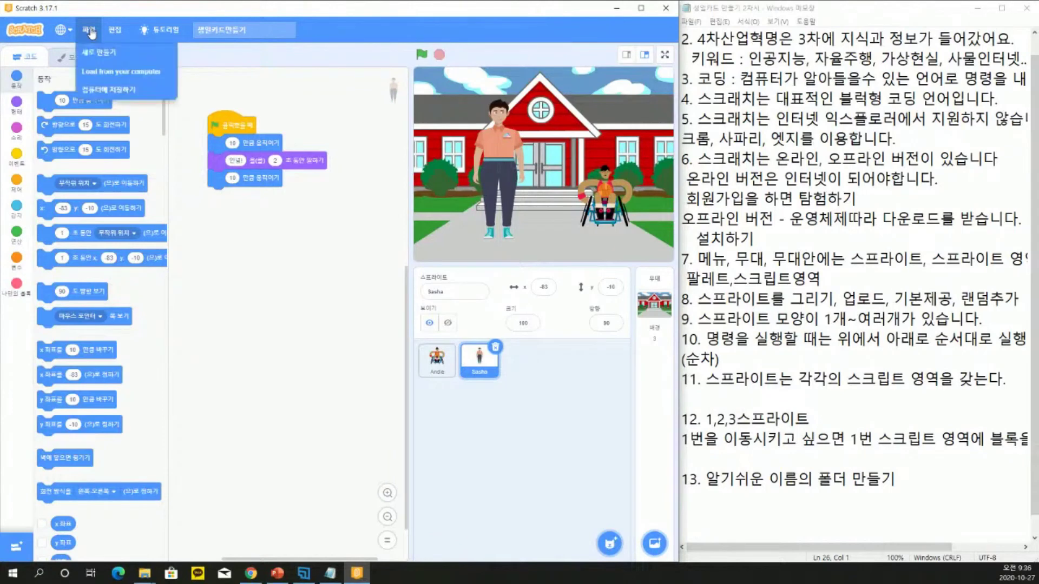
click(100, 54)
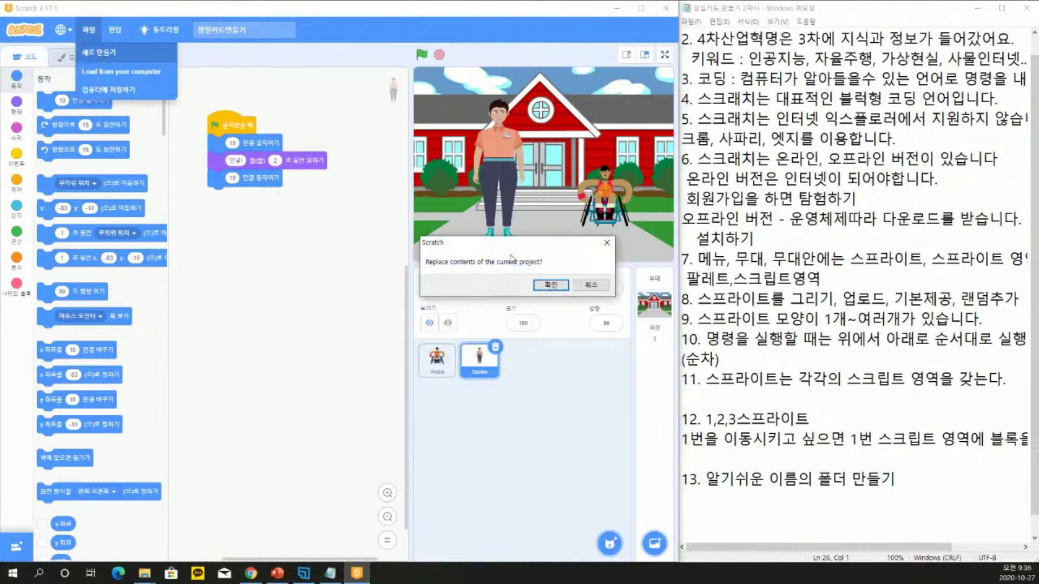
click(551, 286)
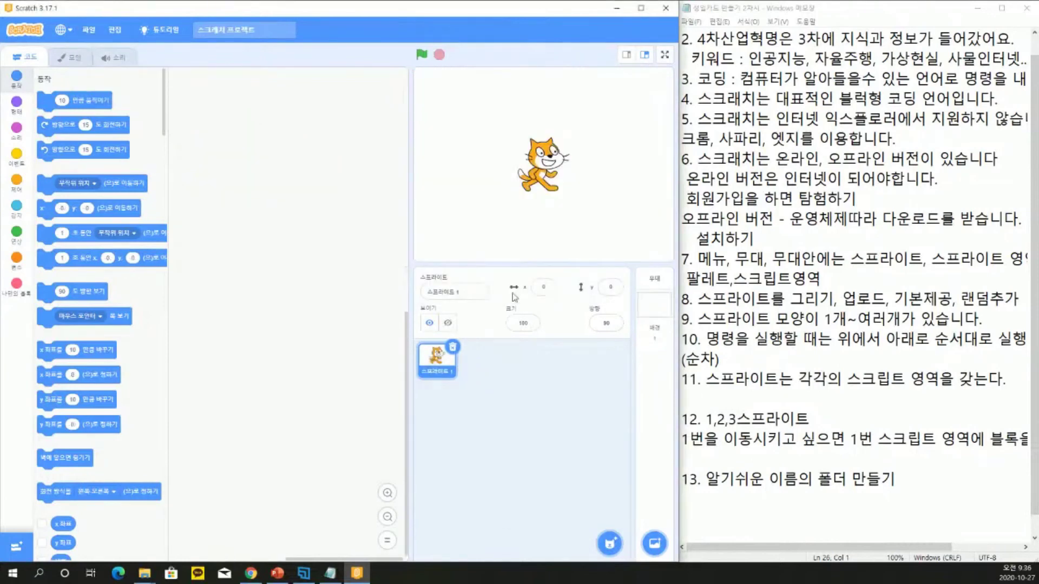
click(95, 33)
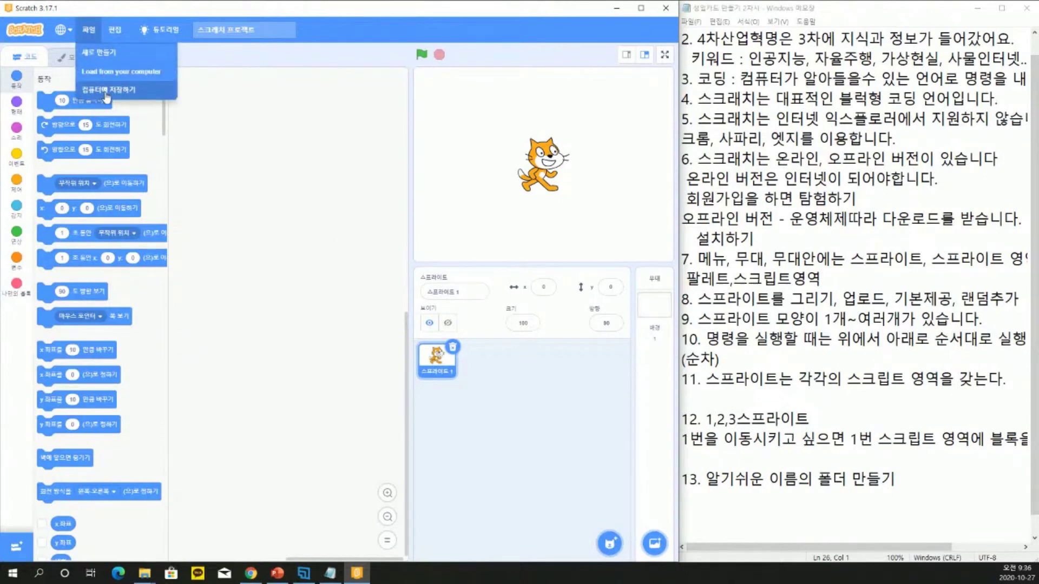
Load 생일카드만들기 from the desktop's Scratch basics folder, restoring the Andie and Sasha sprites
click(105, 73)
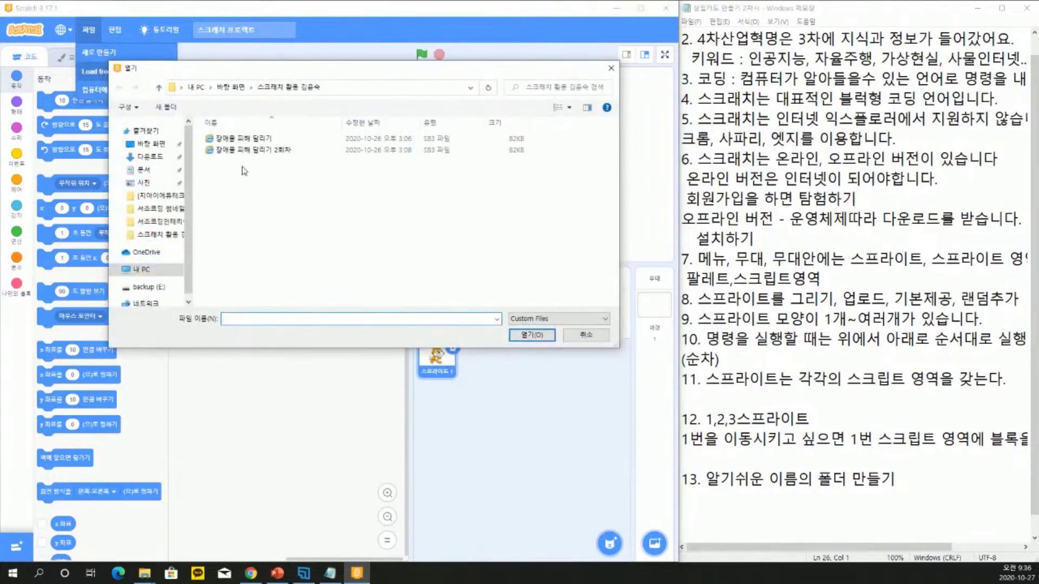
click(229, 89)
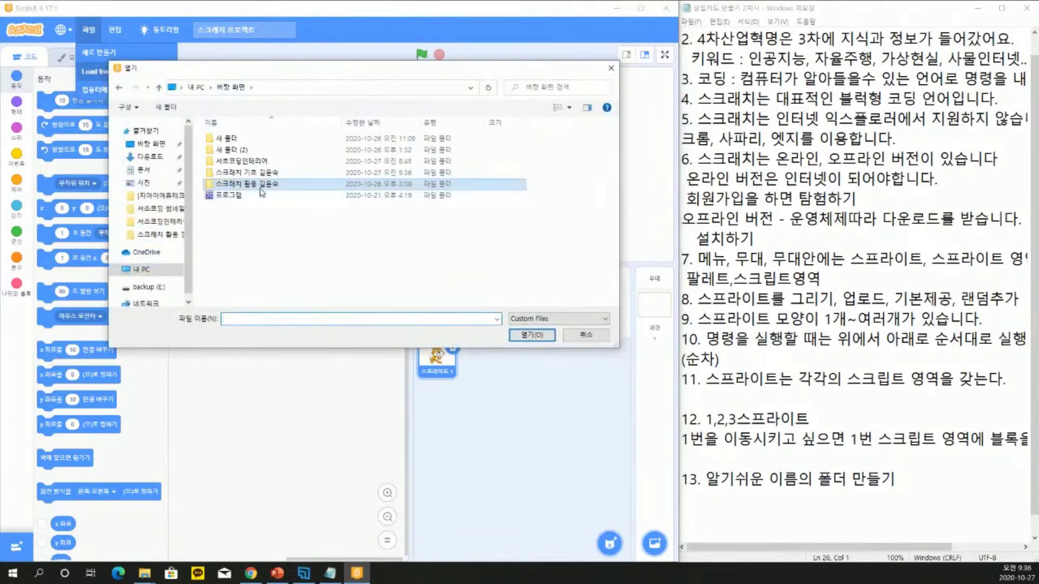
double_click(265, 174)
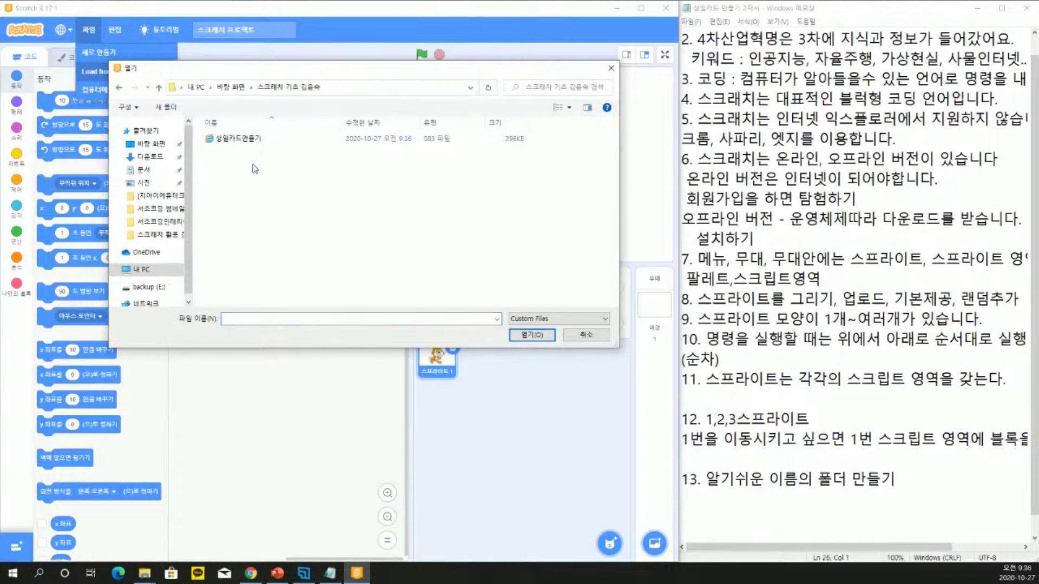
click(254, 141)
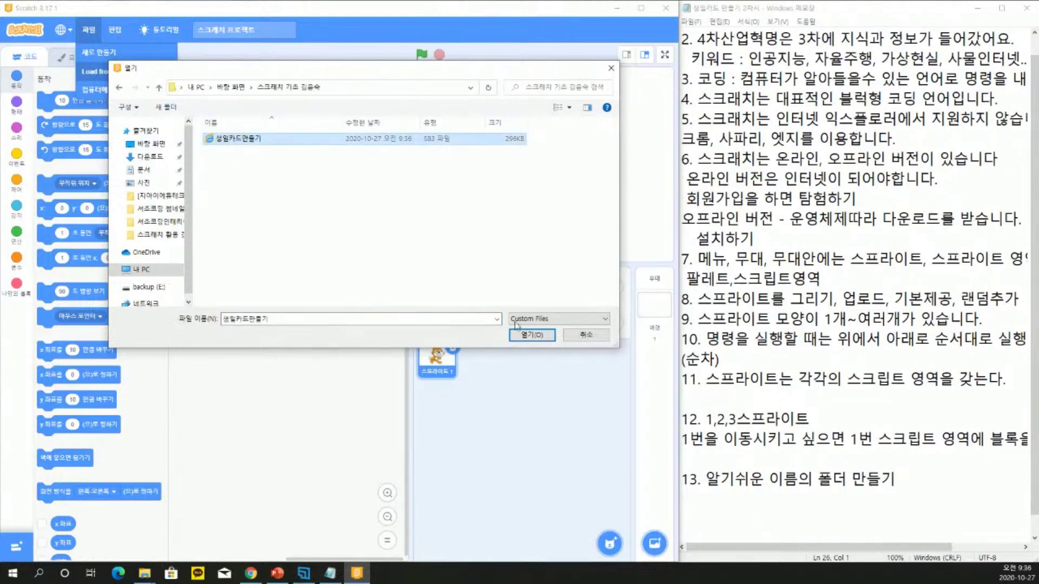
click(523, 335)
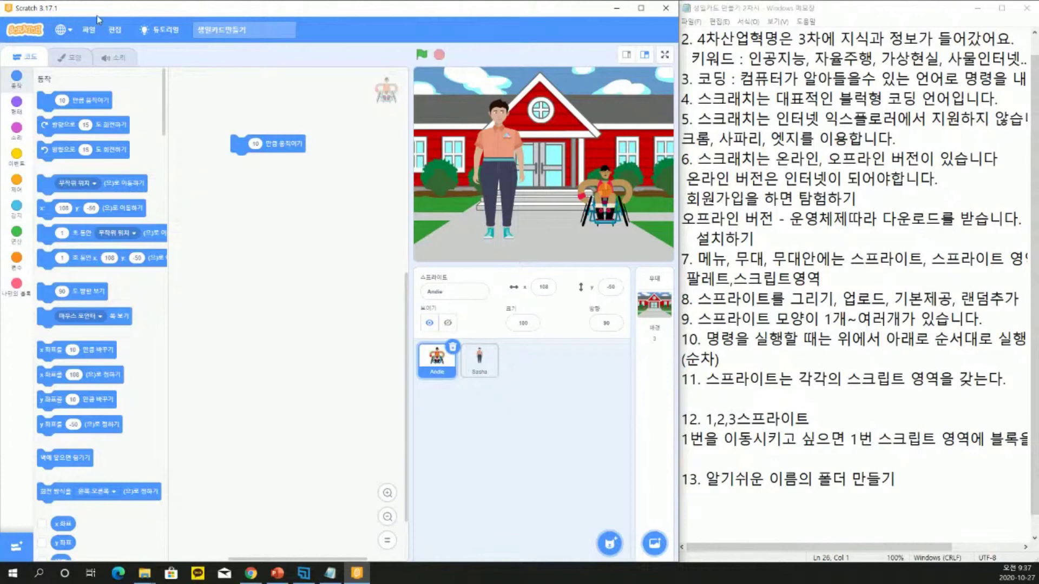
Attach a 'when flag clicked' hat block above the move 10 steps block
click(89, 31)
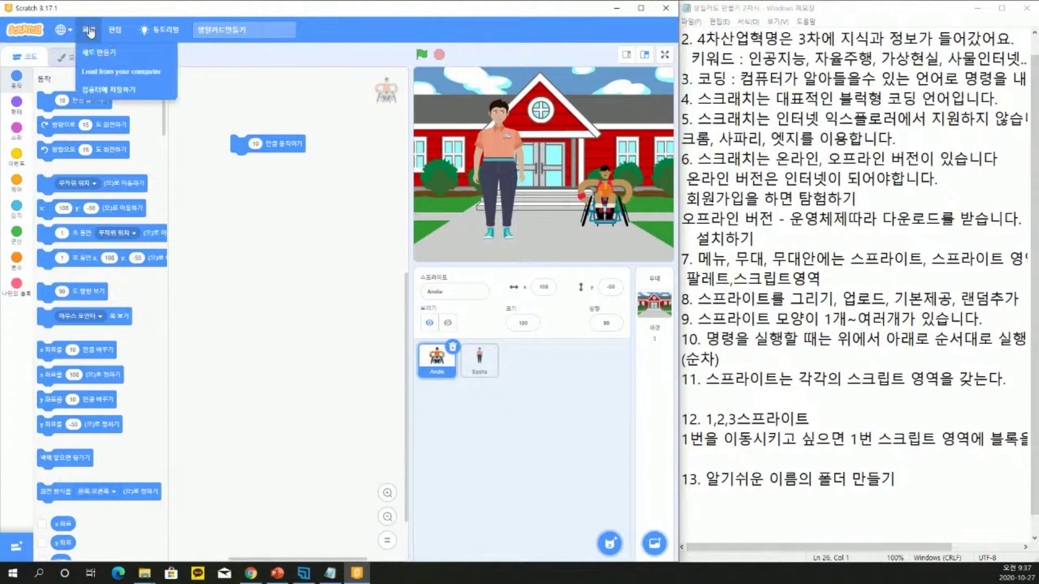
click(269, 178)
drag(280, 156, 253, 188)
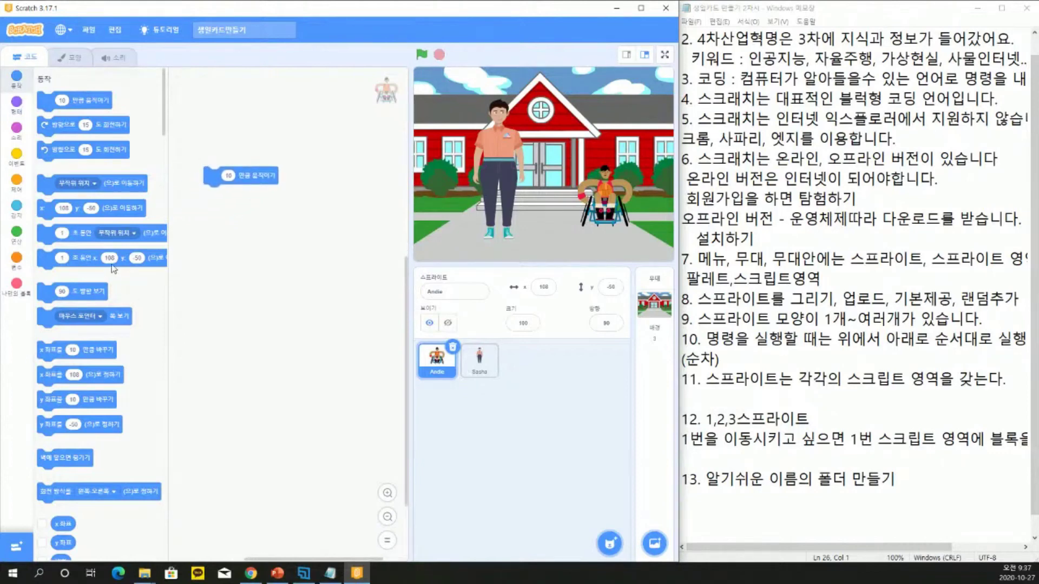
click(17, 158)
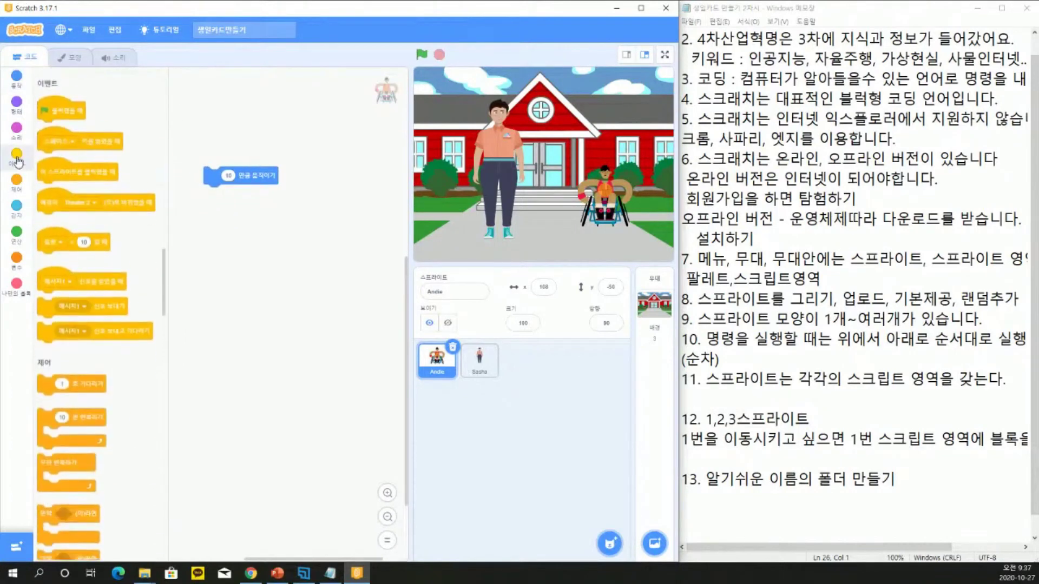
scroll(90, 158, up, 3)
drag(87, 157, 214, 147)
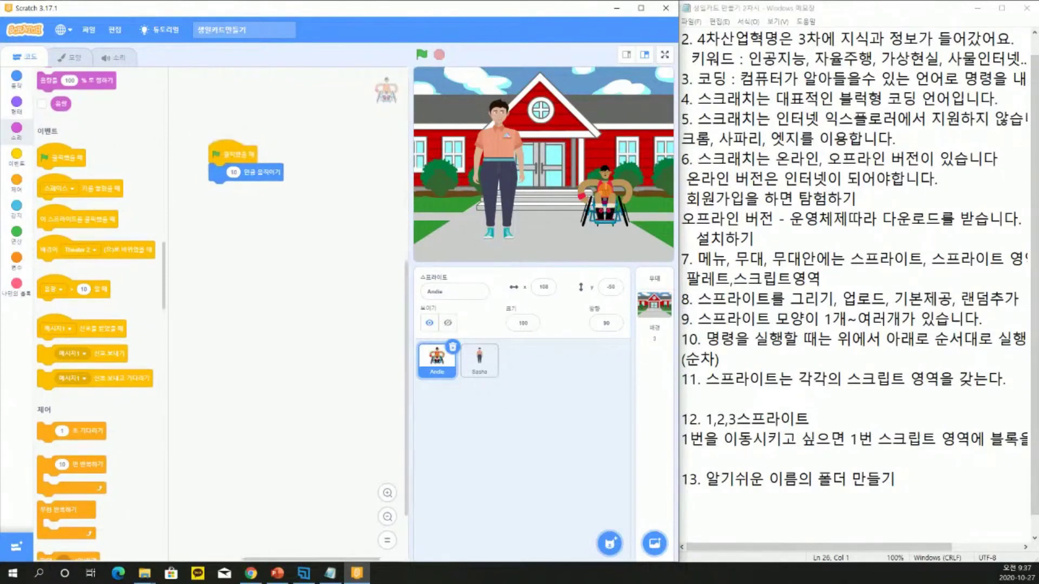
Wrap the move block in a repeat 10 loop, then choose File > 컴퓨터에 저장하기
click(17, 181)
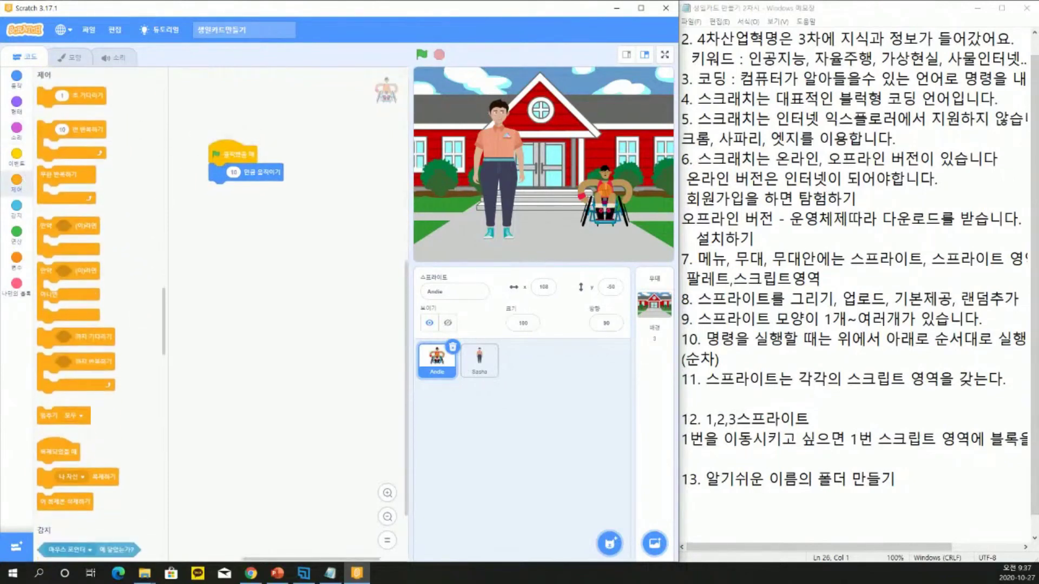
drag(71, 141, 248, 224)
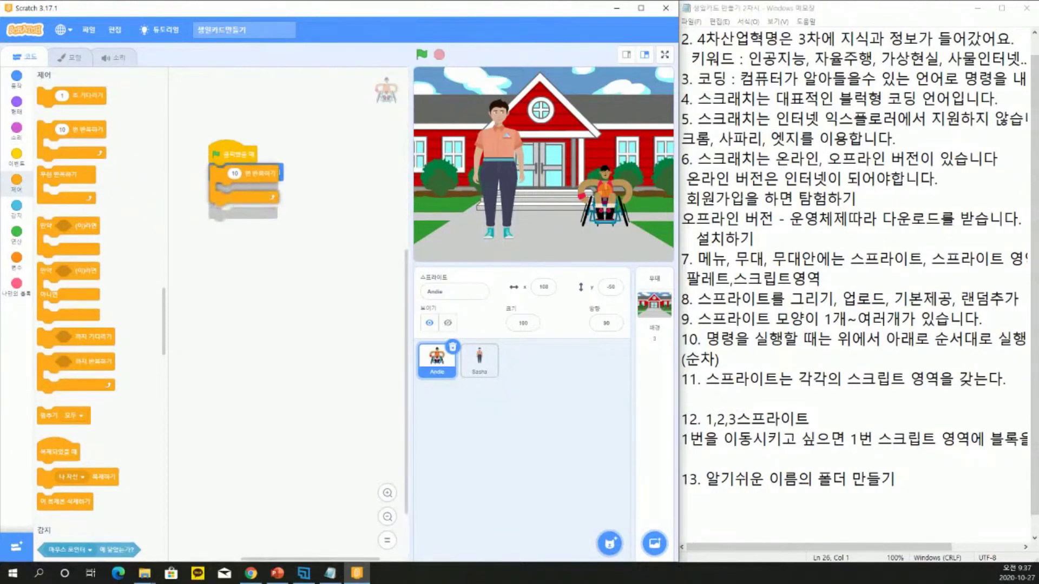
drag(247, 191, 248, 173)
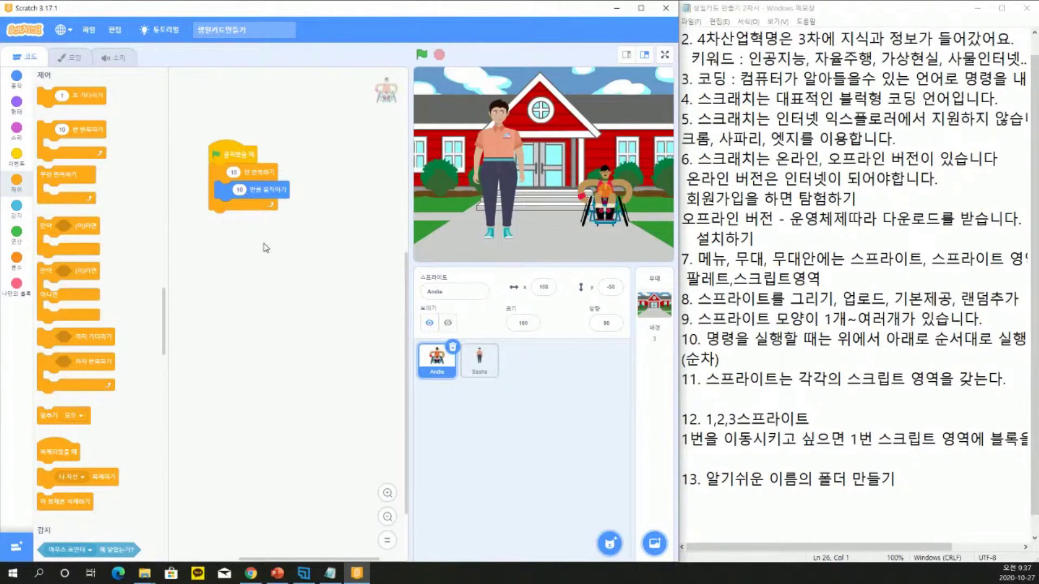
click(90, 33)
click(108, 90)
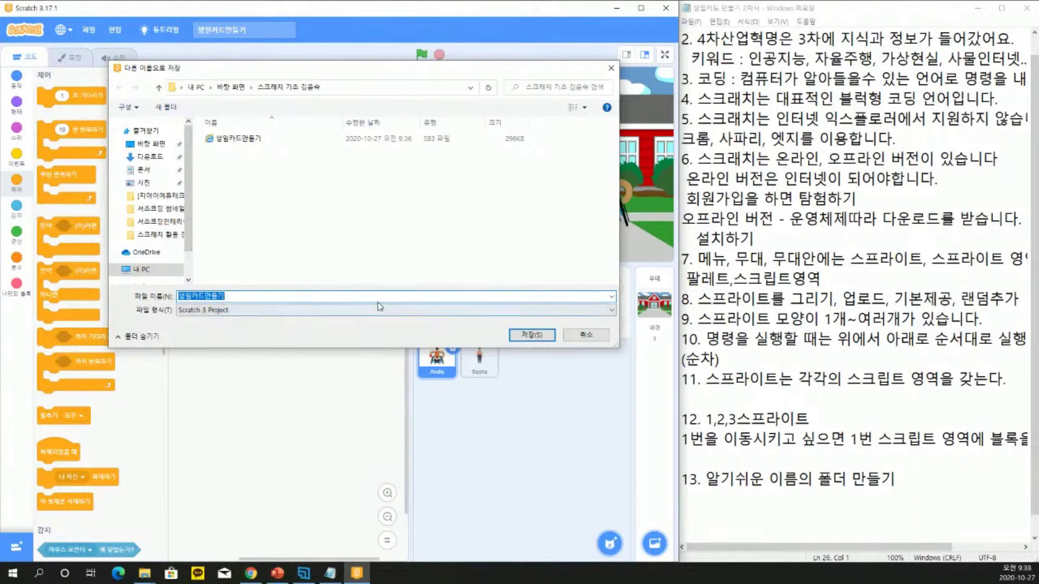
Decline overwriting and save a second copy named 생일카드만들기 2번째
click(545, 339)
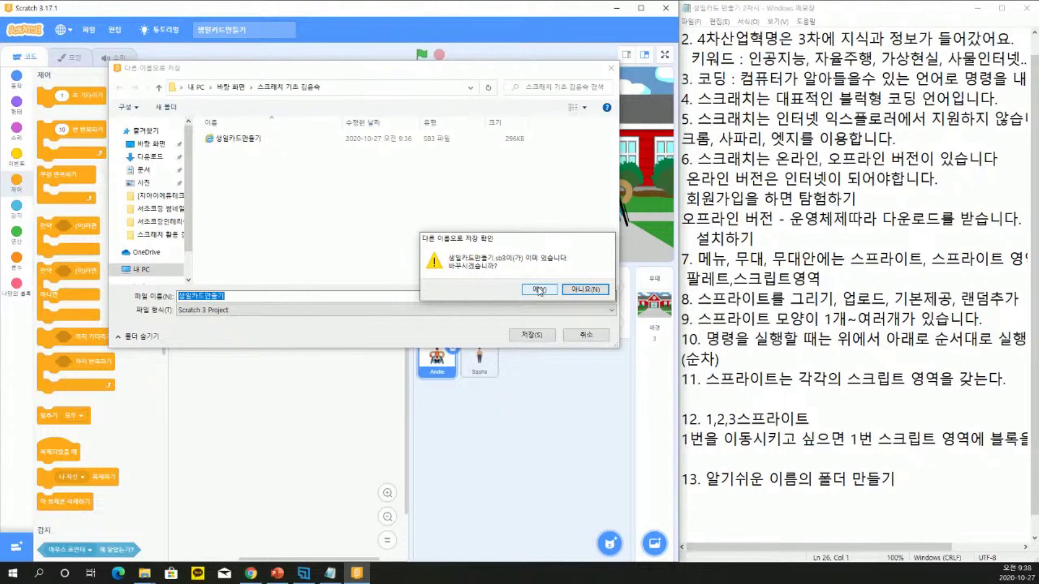
click(583, 290)
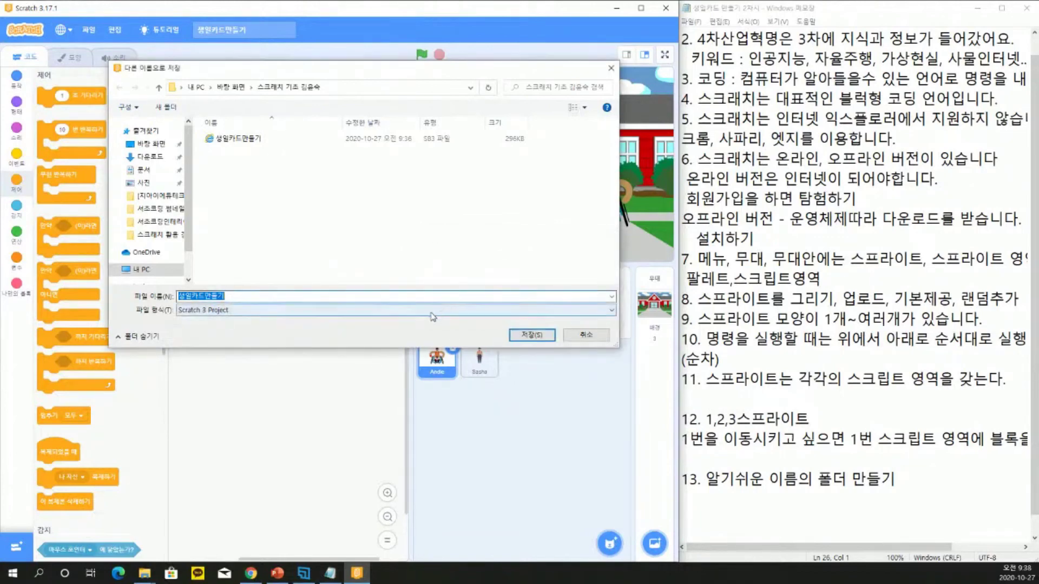
click(322, 294)
text(2차)
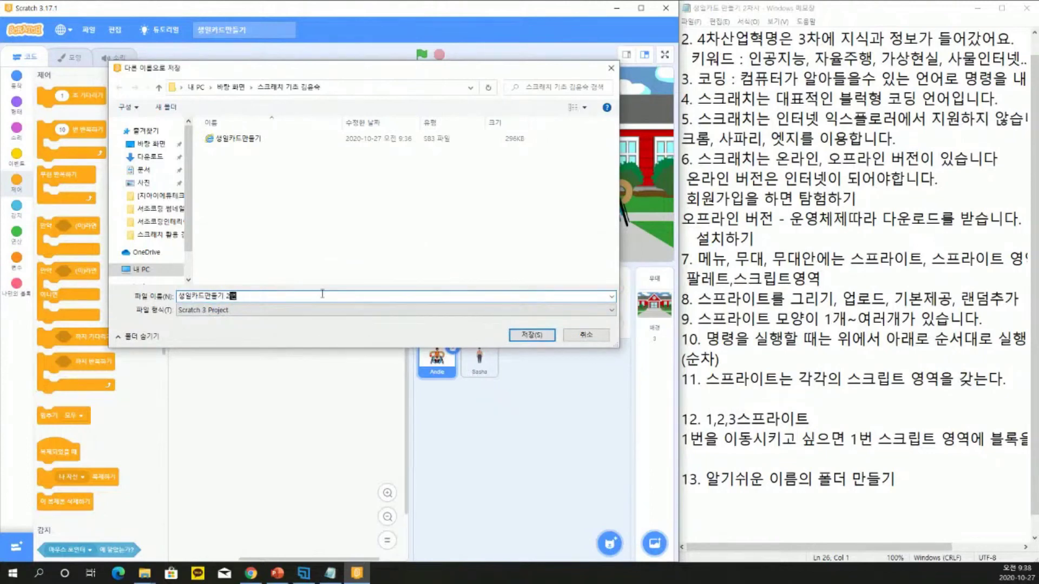
text(째)
key(BackSpace)
click(541, 336)
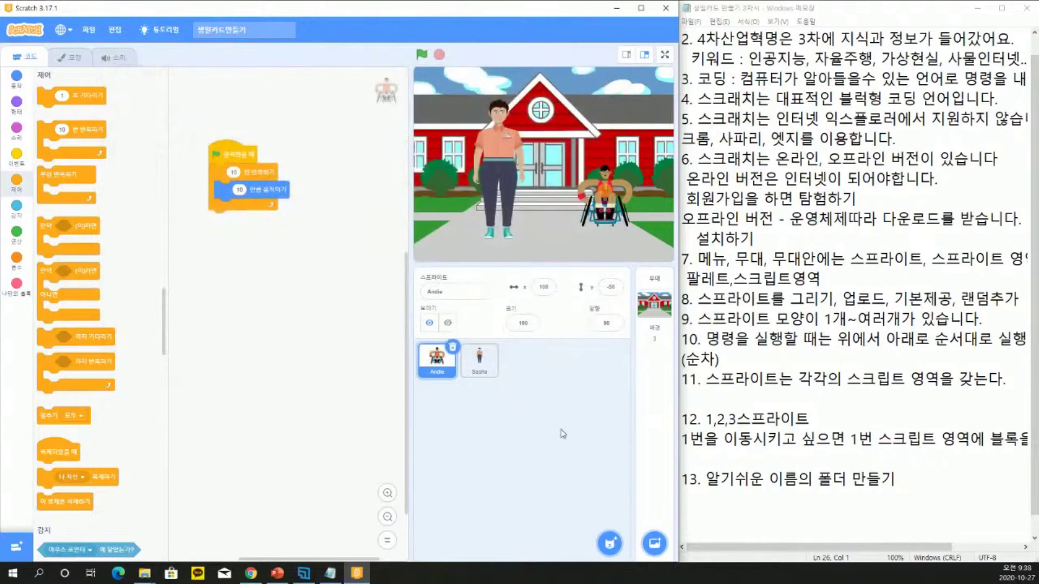
click(144, 575)
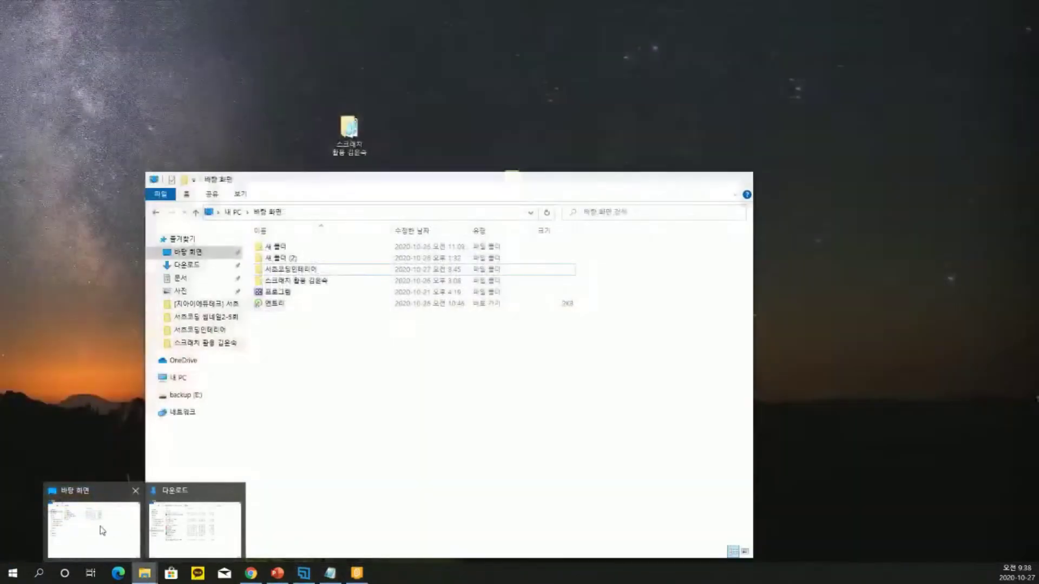
click(99, 525)
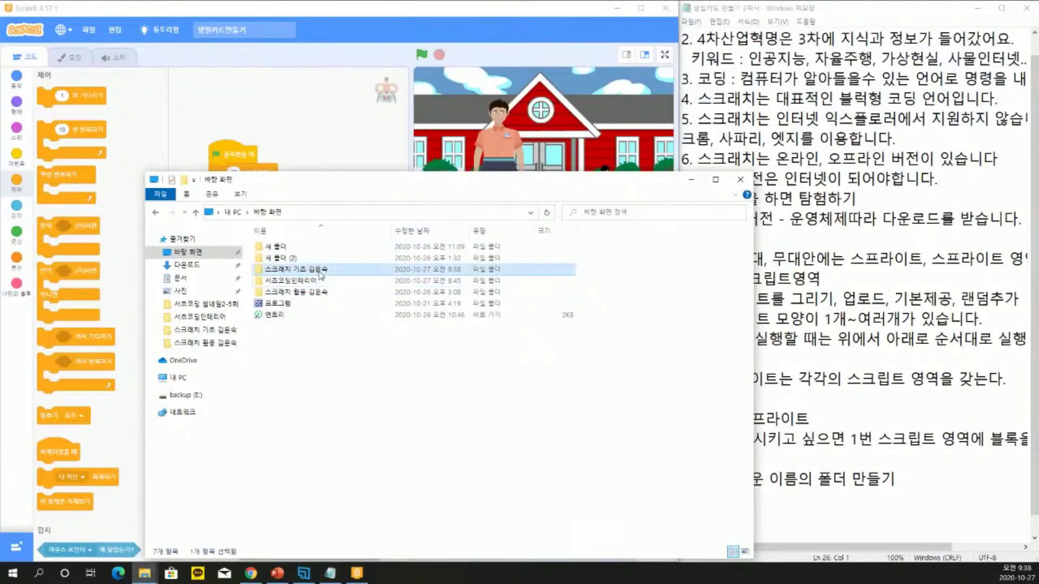
double_click(311, 270)
drag(312, 284, 312, 233)
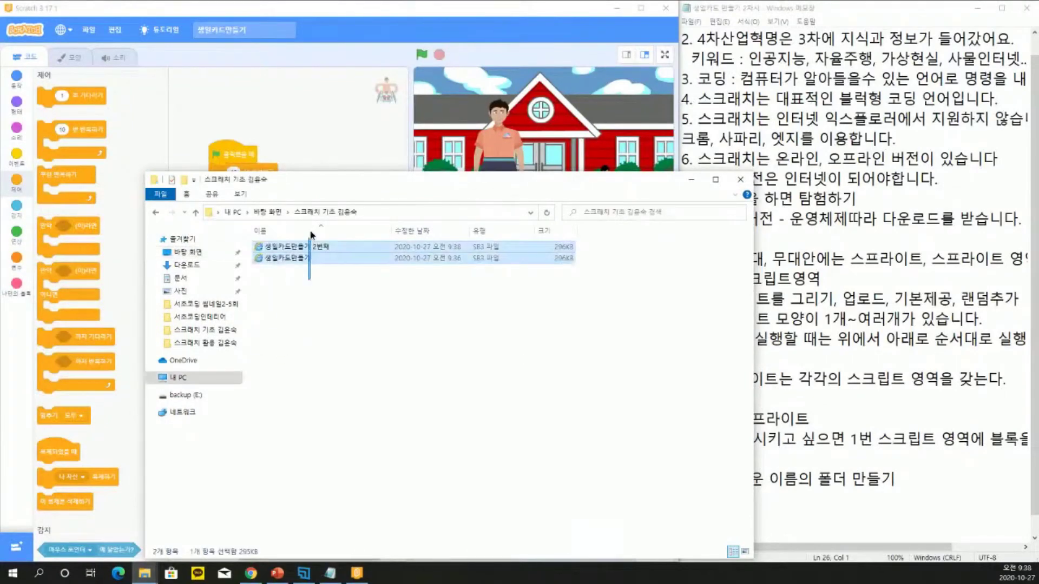
click(328, 338)
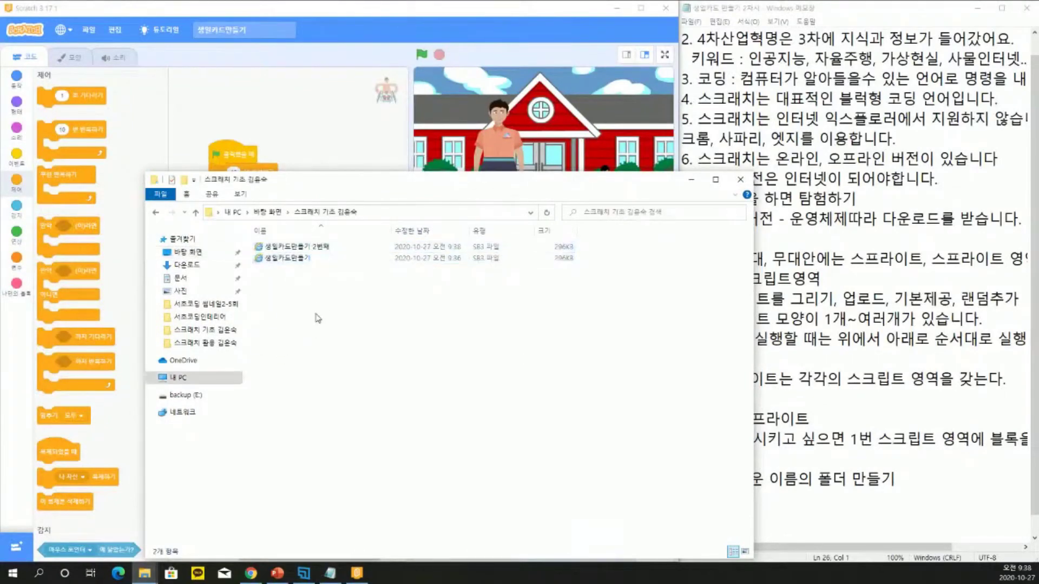
click(281, 259)
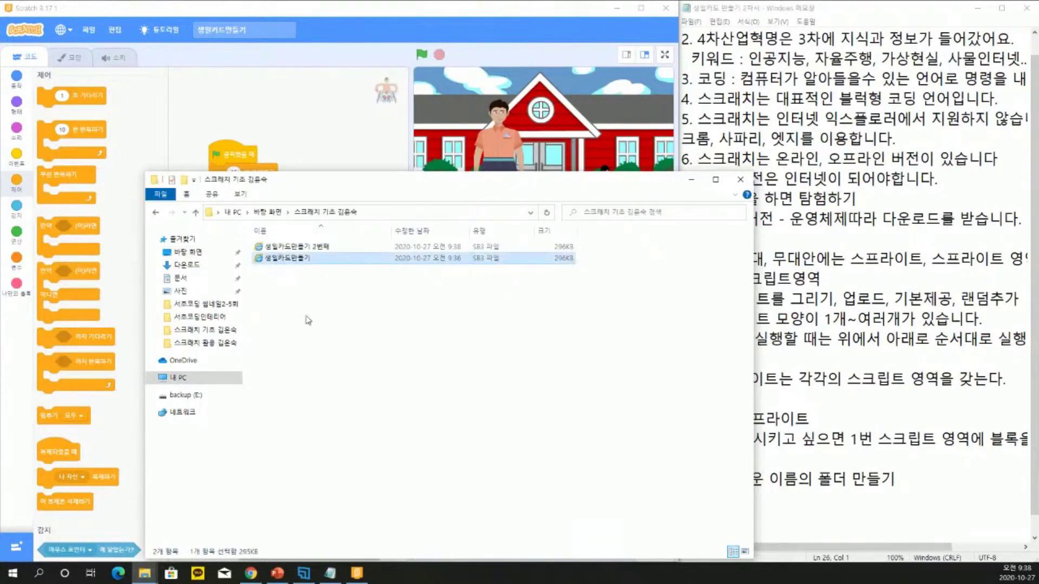
click(315, 247)
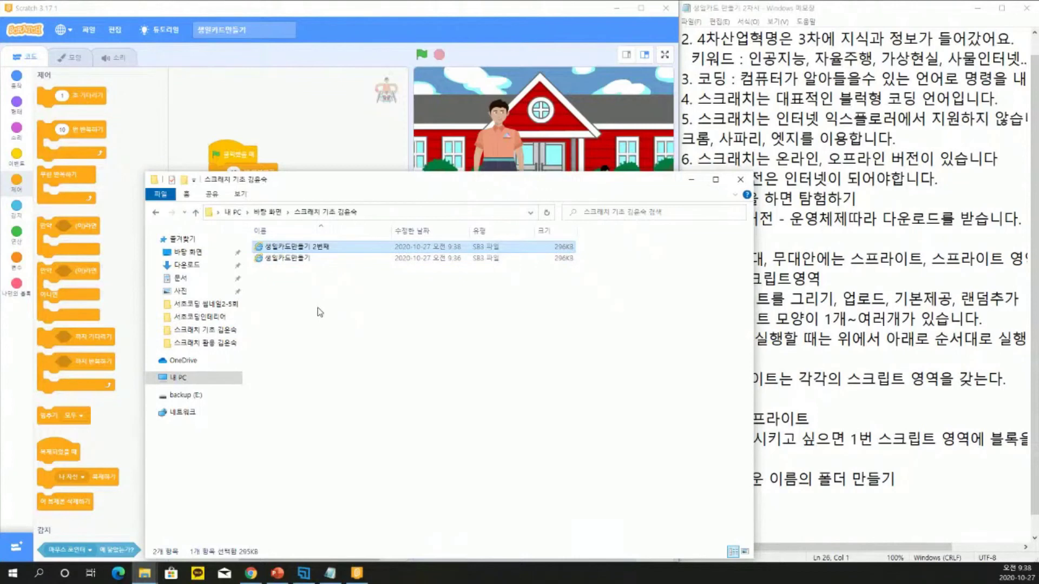
click(320, 313)
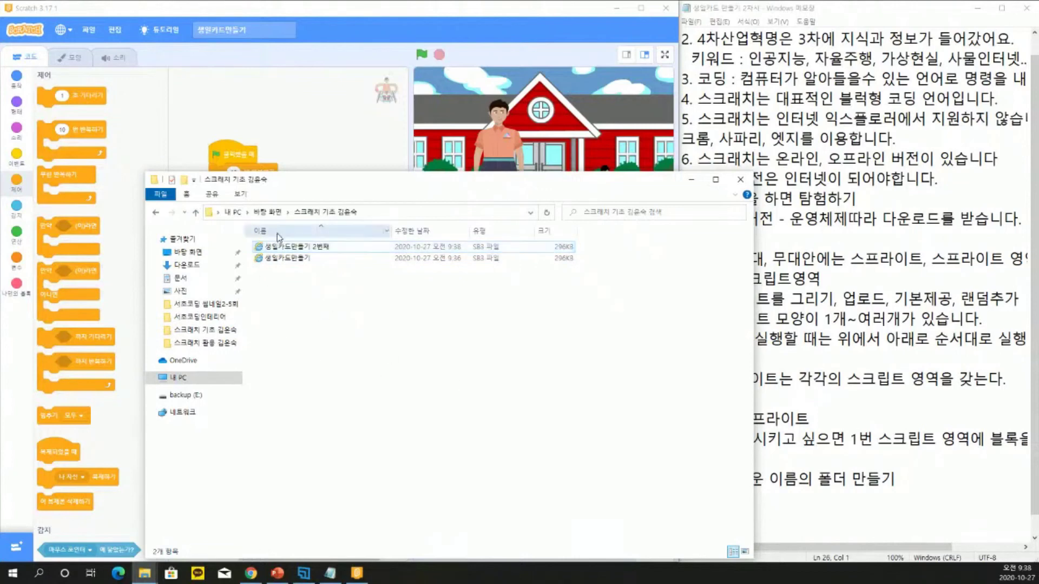
drag(265, 182, 266, 30)
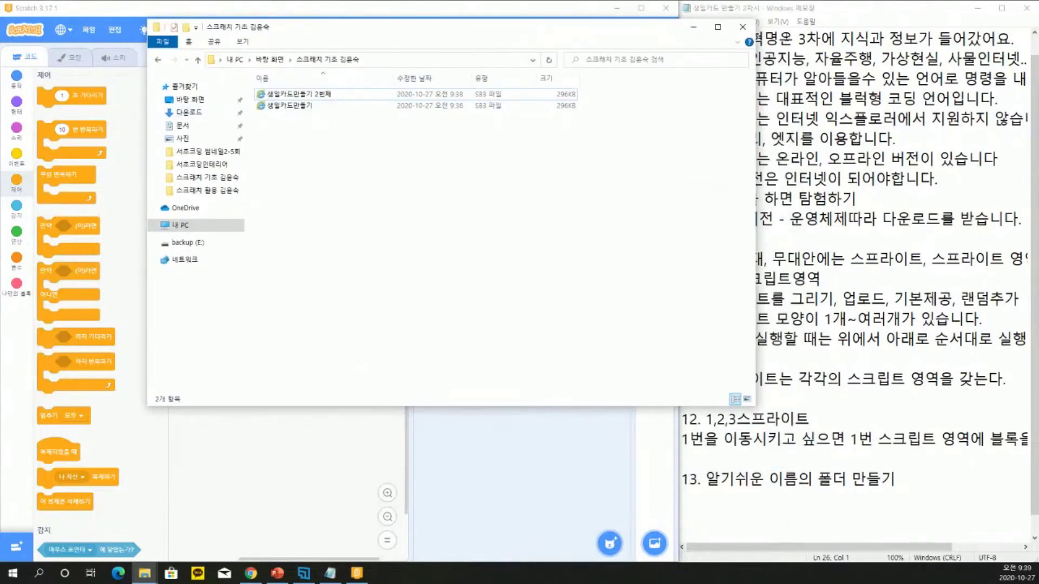
click(743, 27)
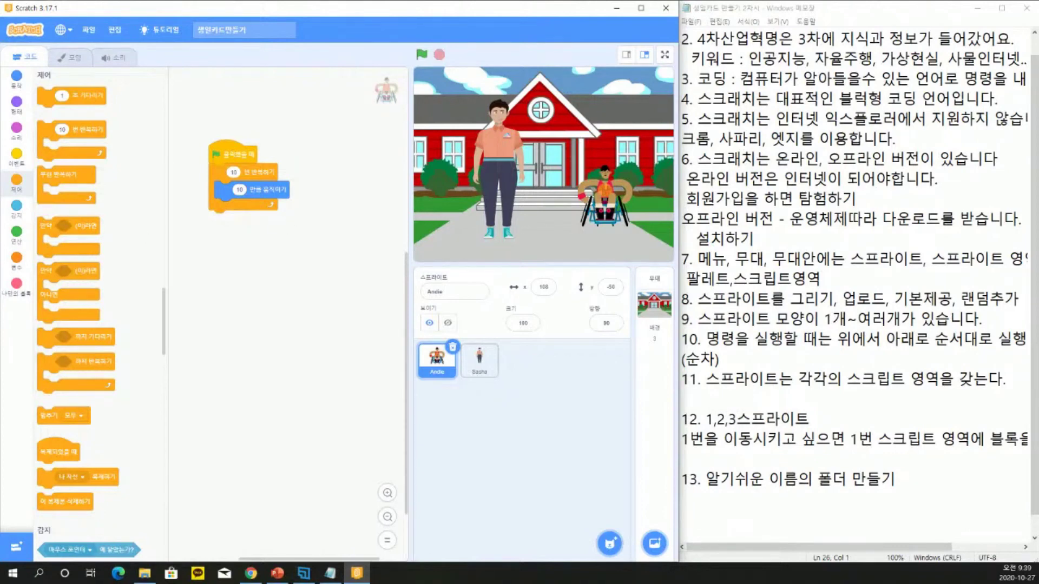
key(alt+Tab)
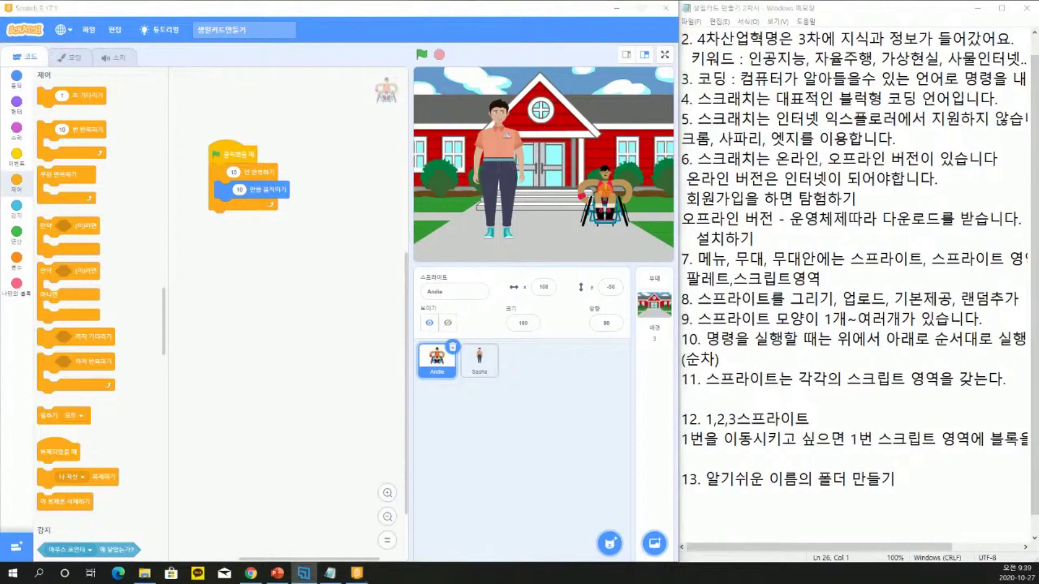